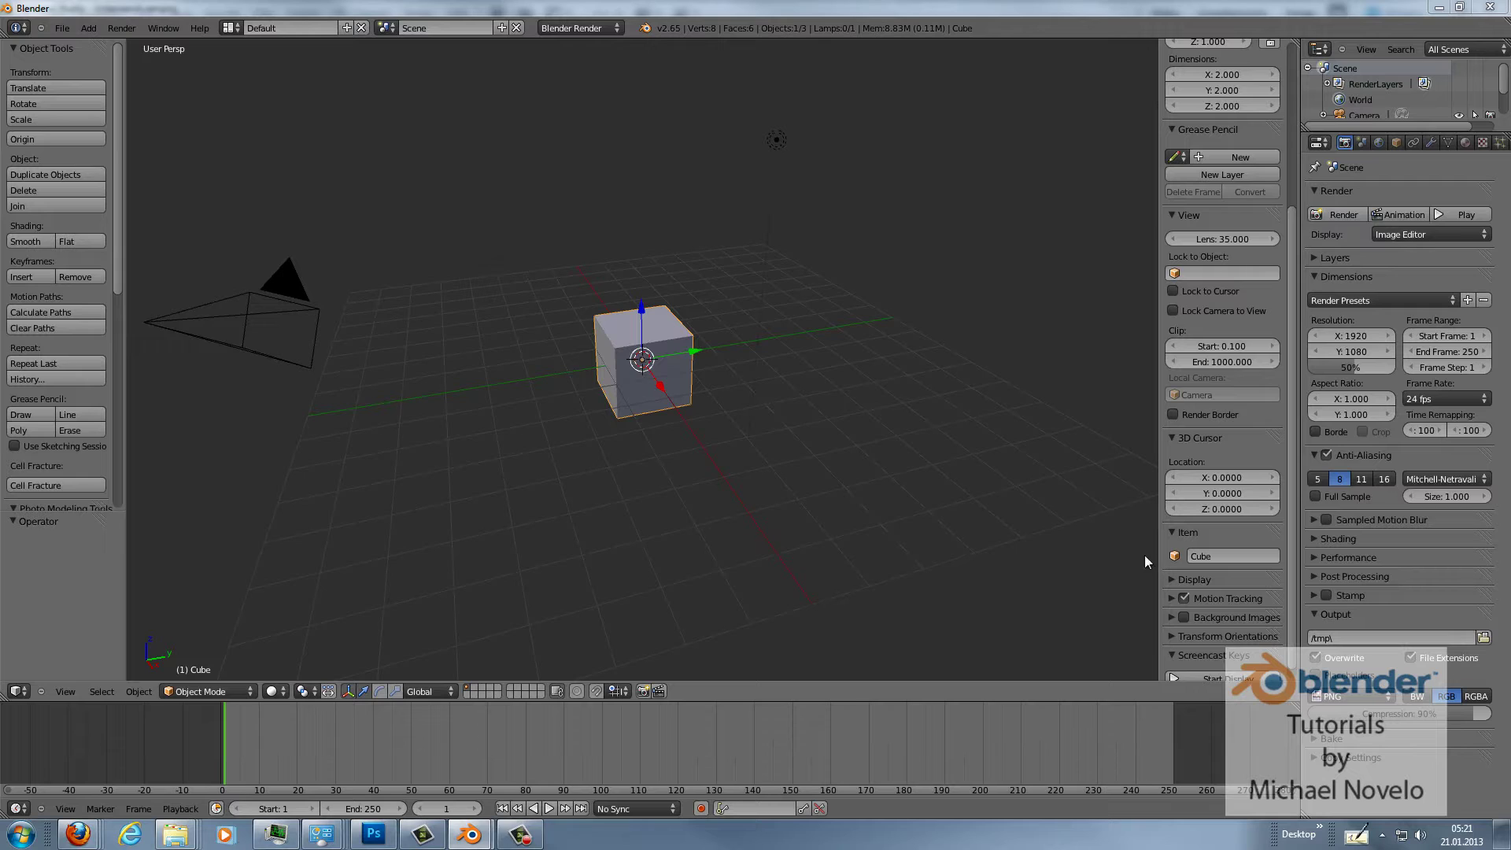
Start the Screencast Keys display and delete the default cube and lamp from the scene.
{"action": "left_click", "coordinate": [1213, 673]}
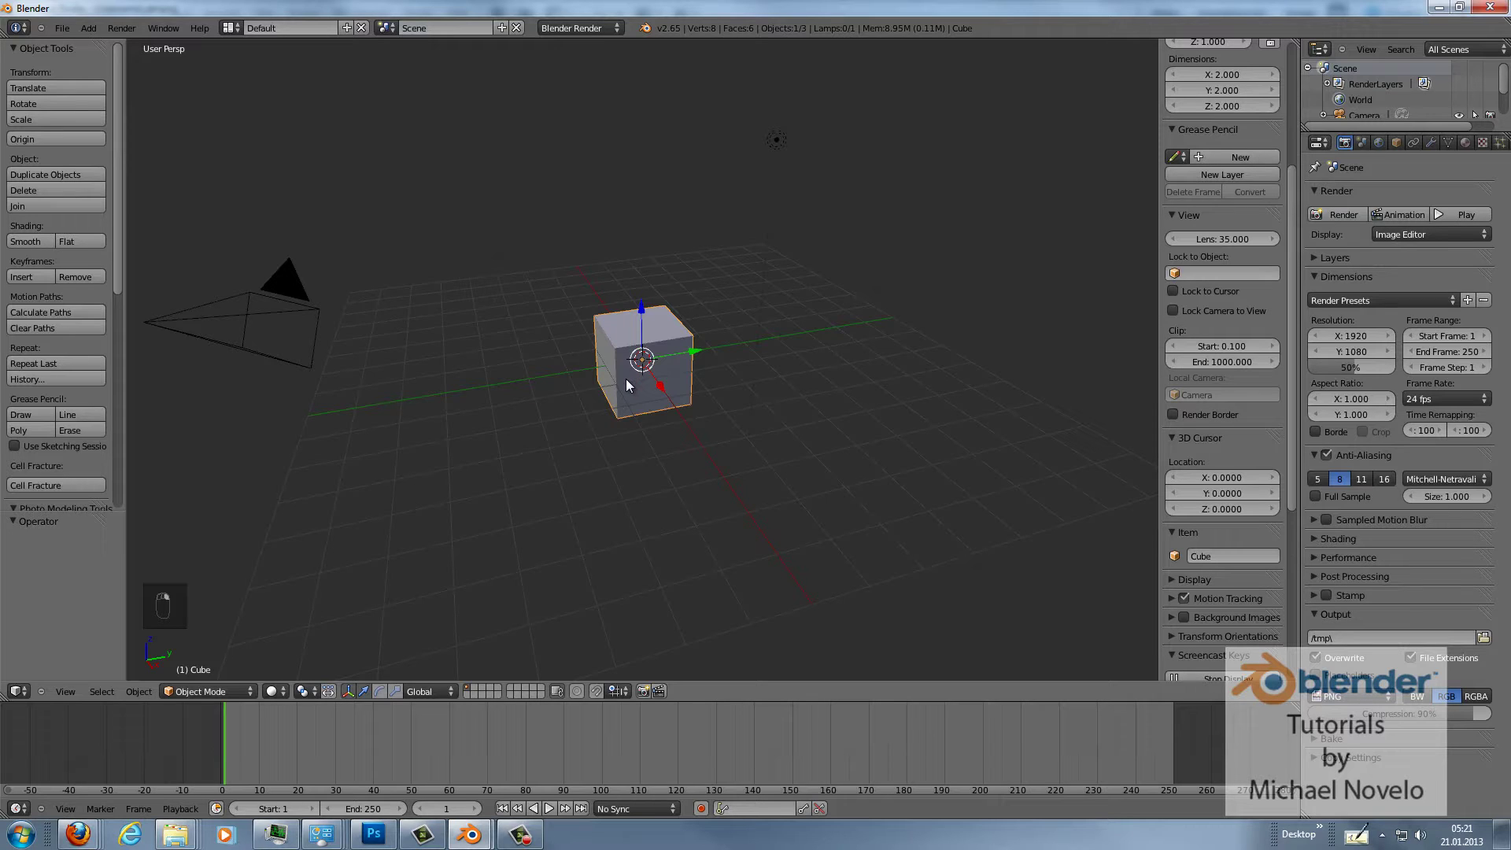
{"action": "key", "text": "x"}
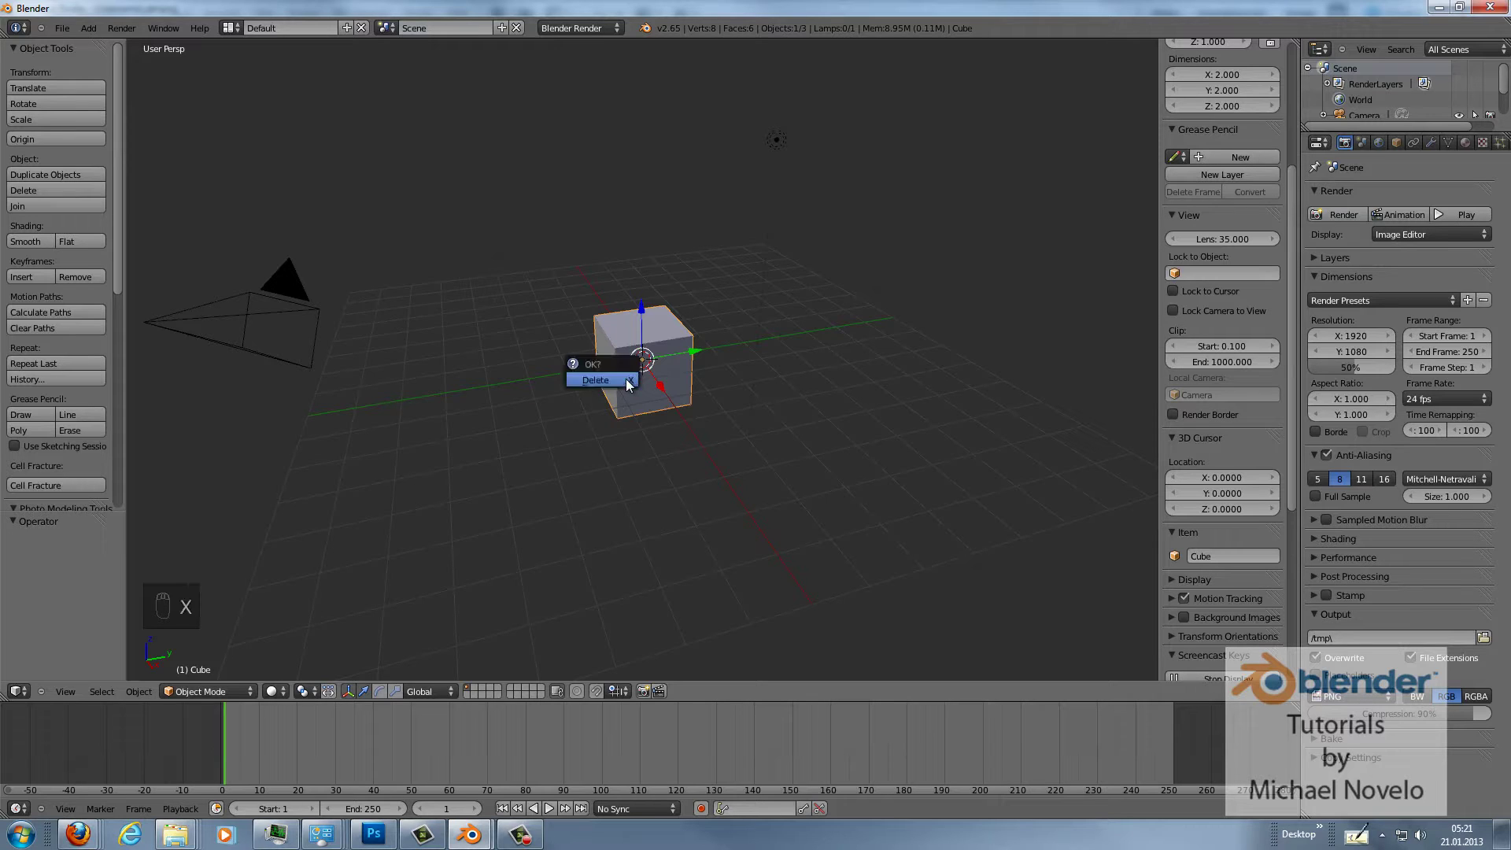
{"action": "left_click", "coordinate": [627, 382]}
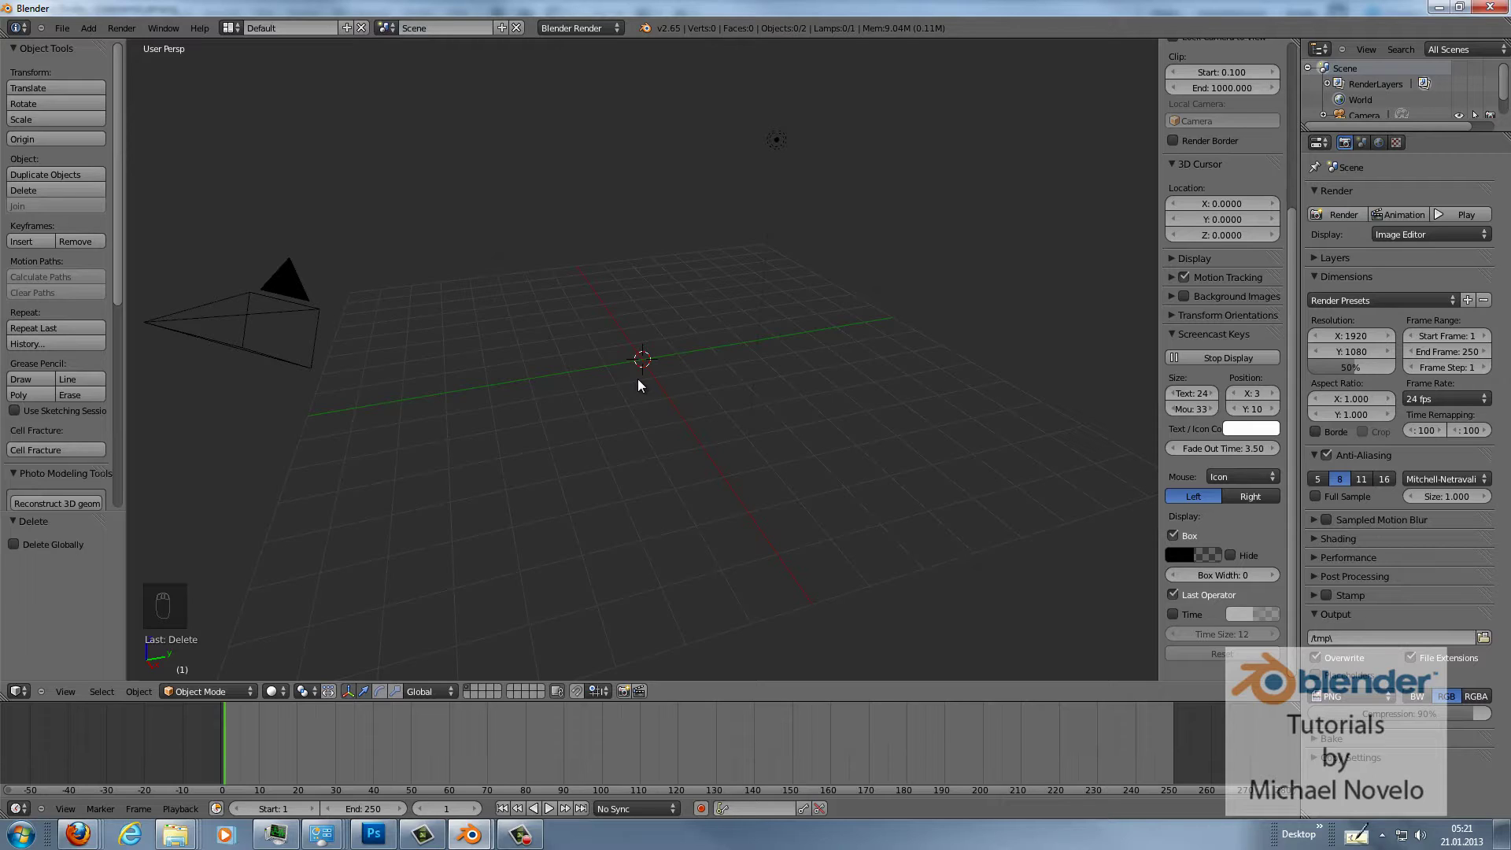
{"action": "right_click", "coordinate": [780, 150]}
{"action": "key", "text": "x"}
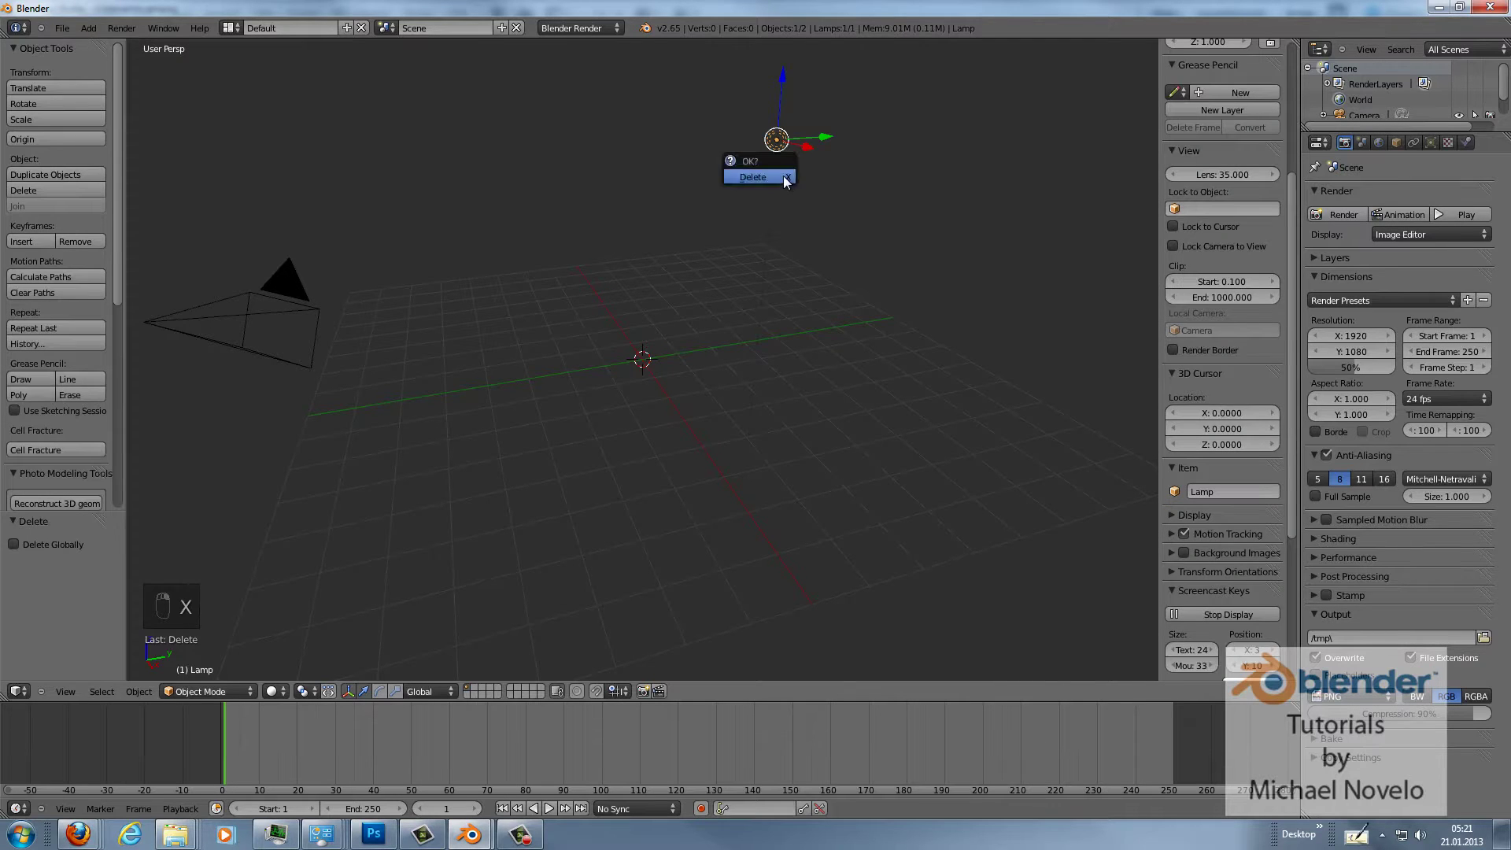
{"action": "left_click", "coordinate": [784, 177]}
Switch the render engine to Cycles Render and set the world to a node-based black Background surface.
{"action": "left_click", "coordinate": [615, 29]}
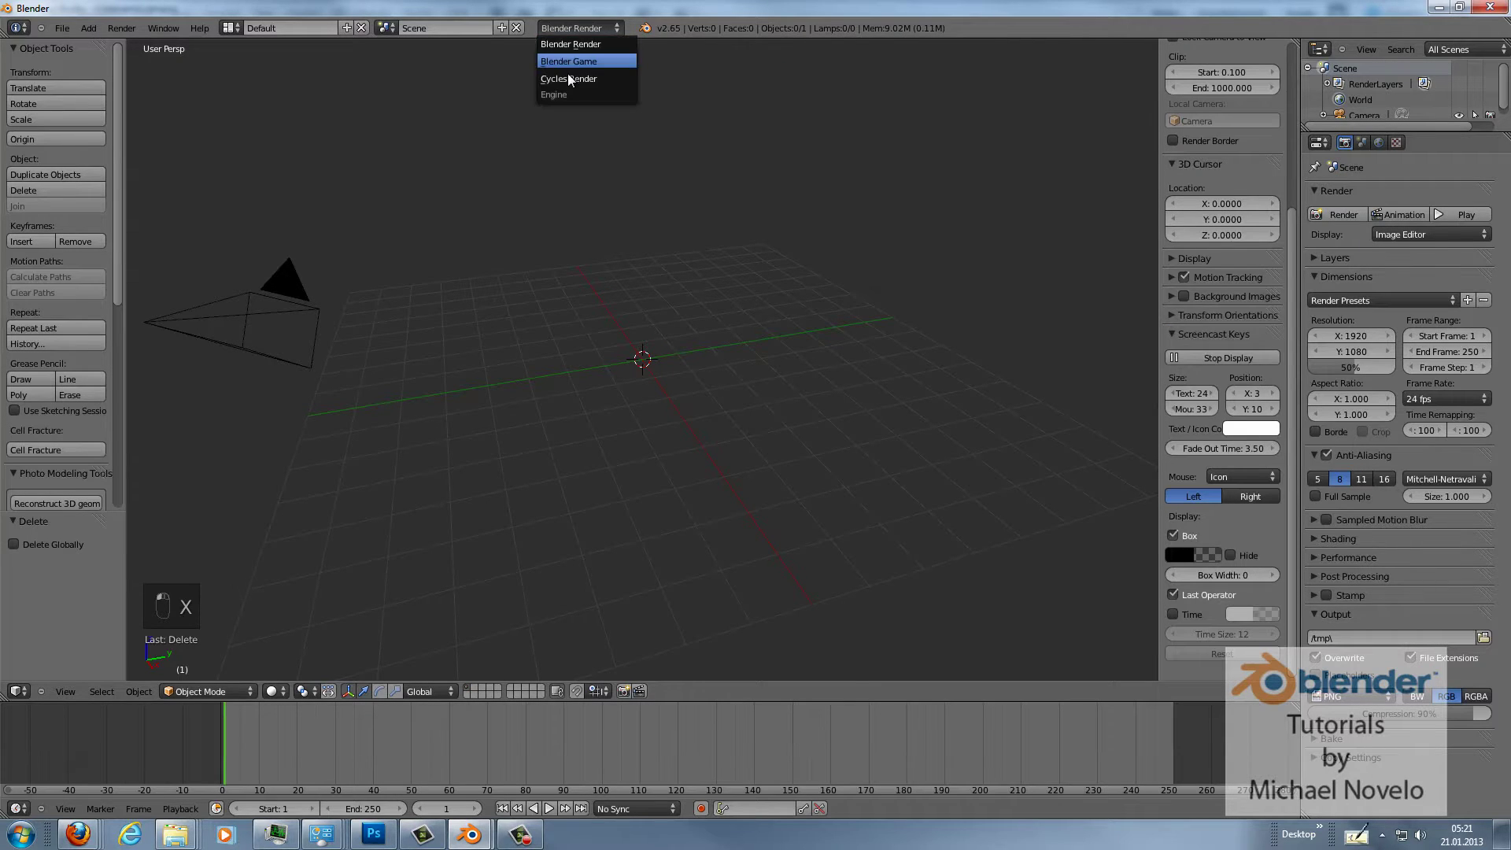
{"action": "left_click", "coordinate": [568, 75]}
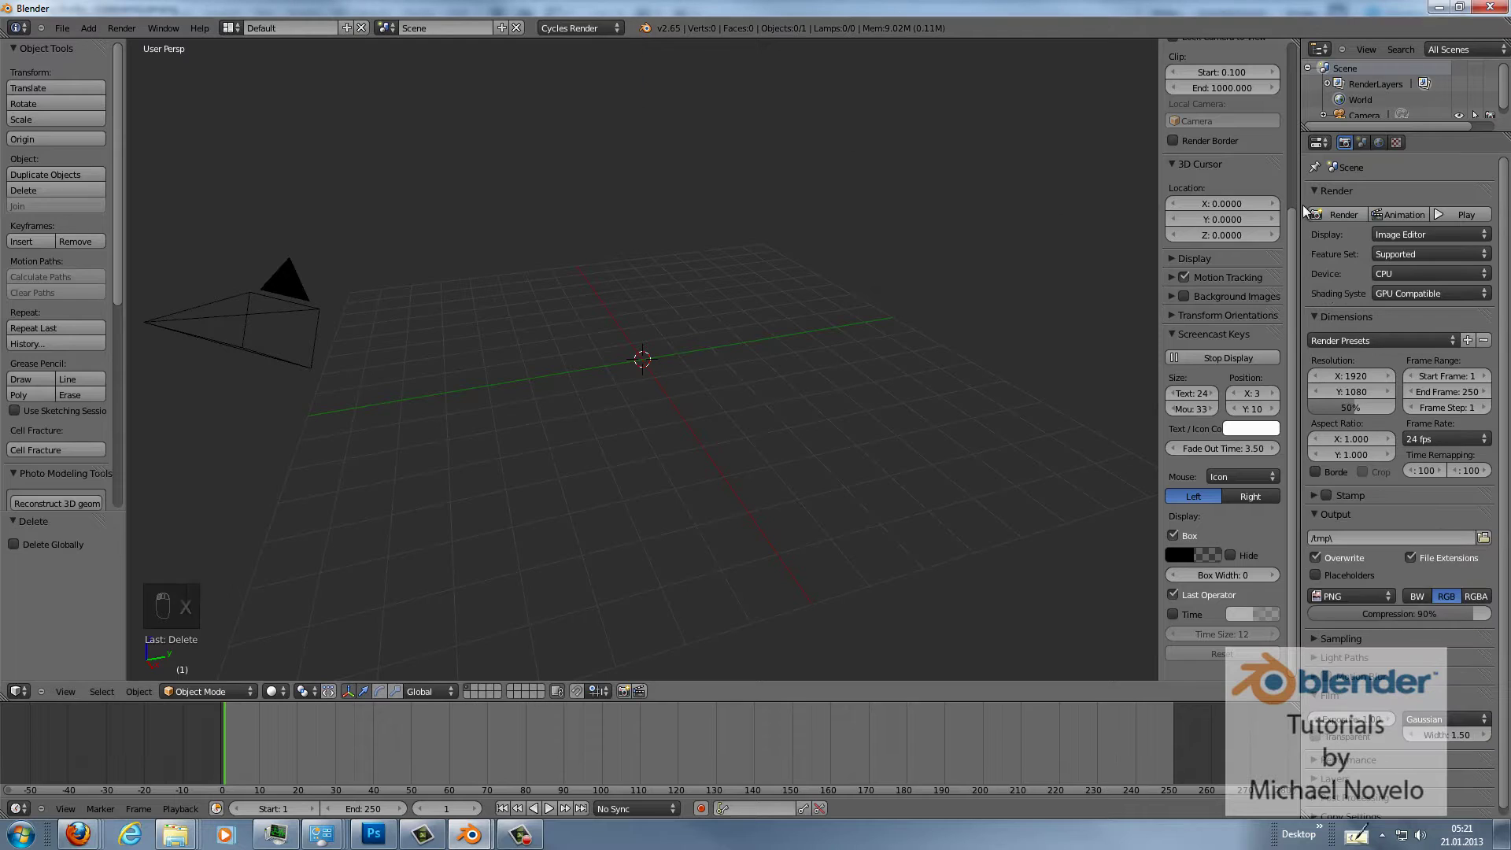
{"action": "left_click", "coordinate": [1379, 143]}
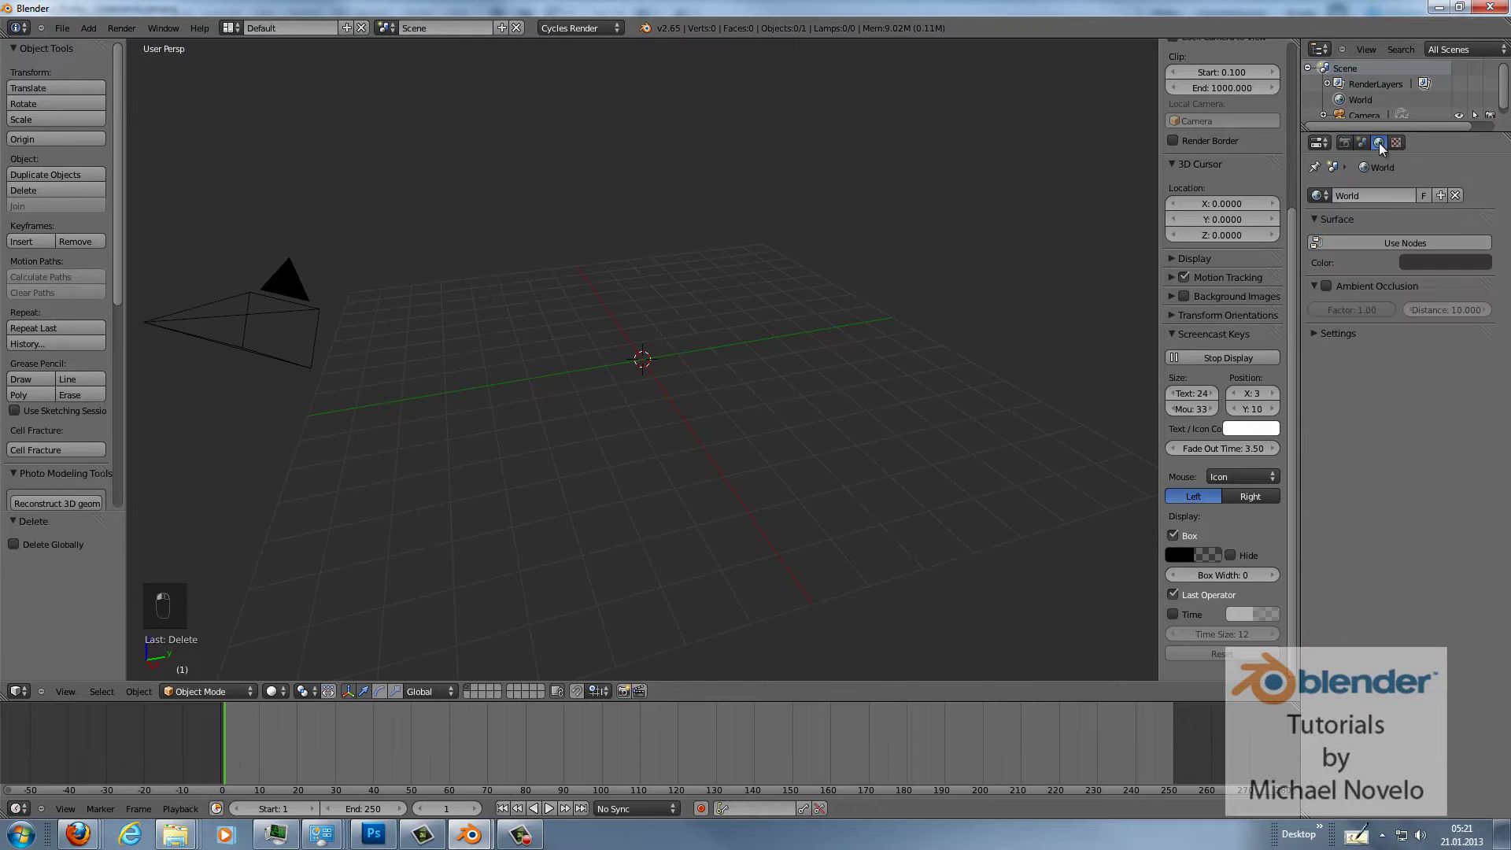
{"action": "left_click", "coordinate": [1375, 240]}
{"action": "left_click", "coordinate": [1438, 270]}
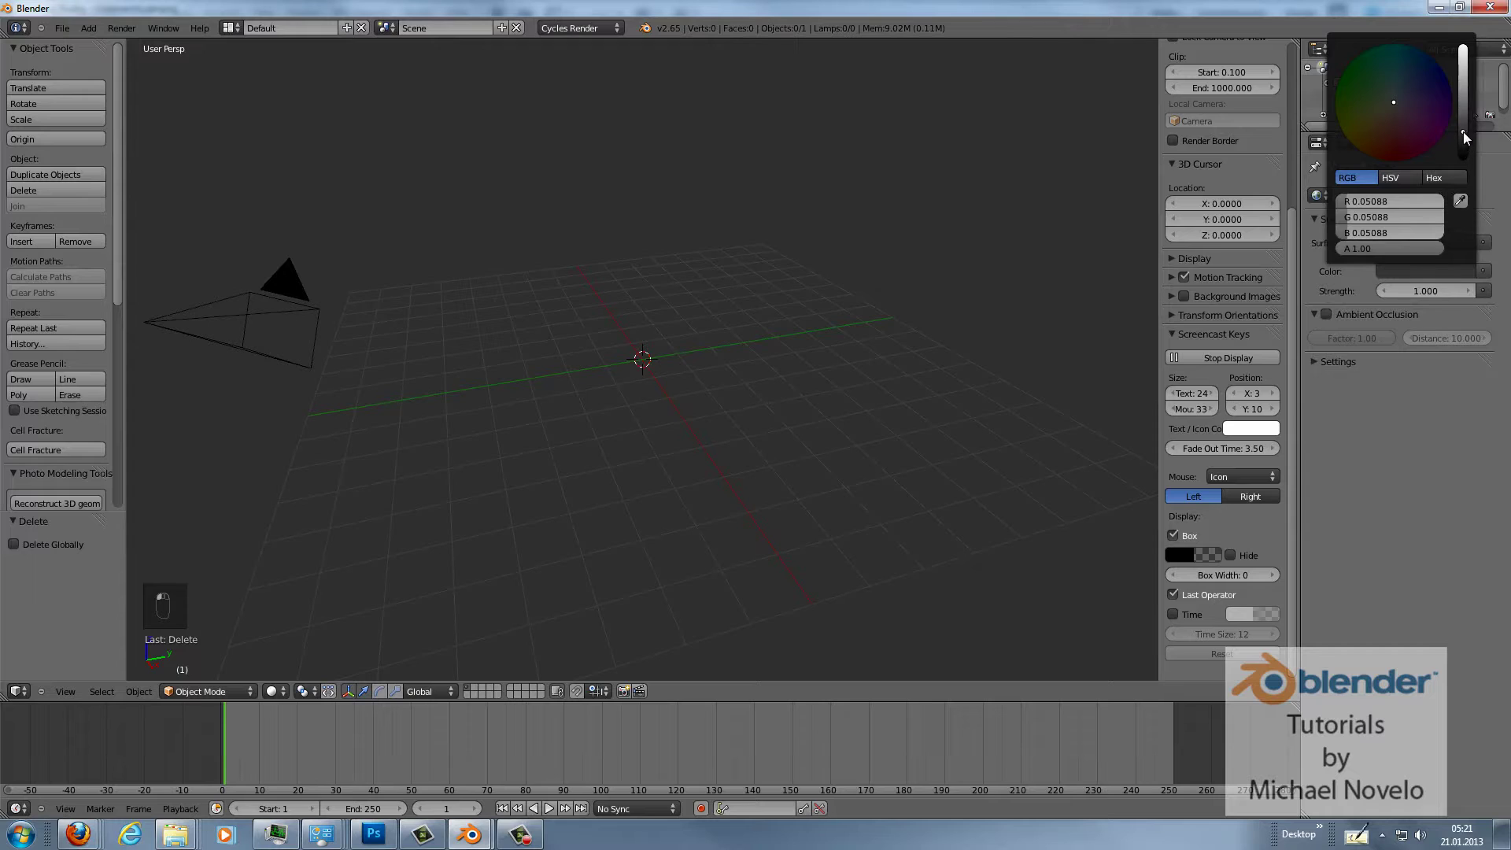
{"action": "left_click_drag", "start_coordinate": [1463, 131], "coordinate": [1488, 178]}
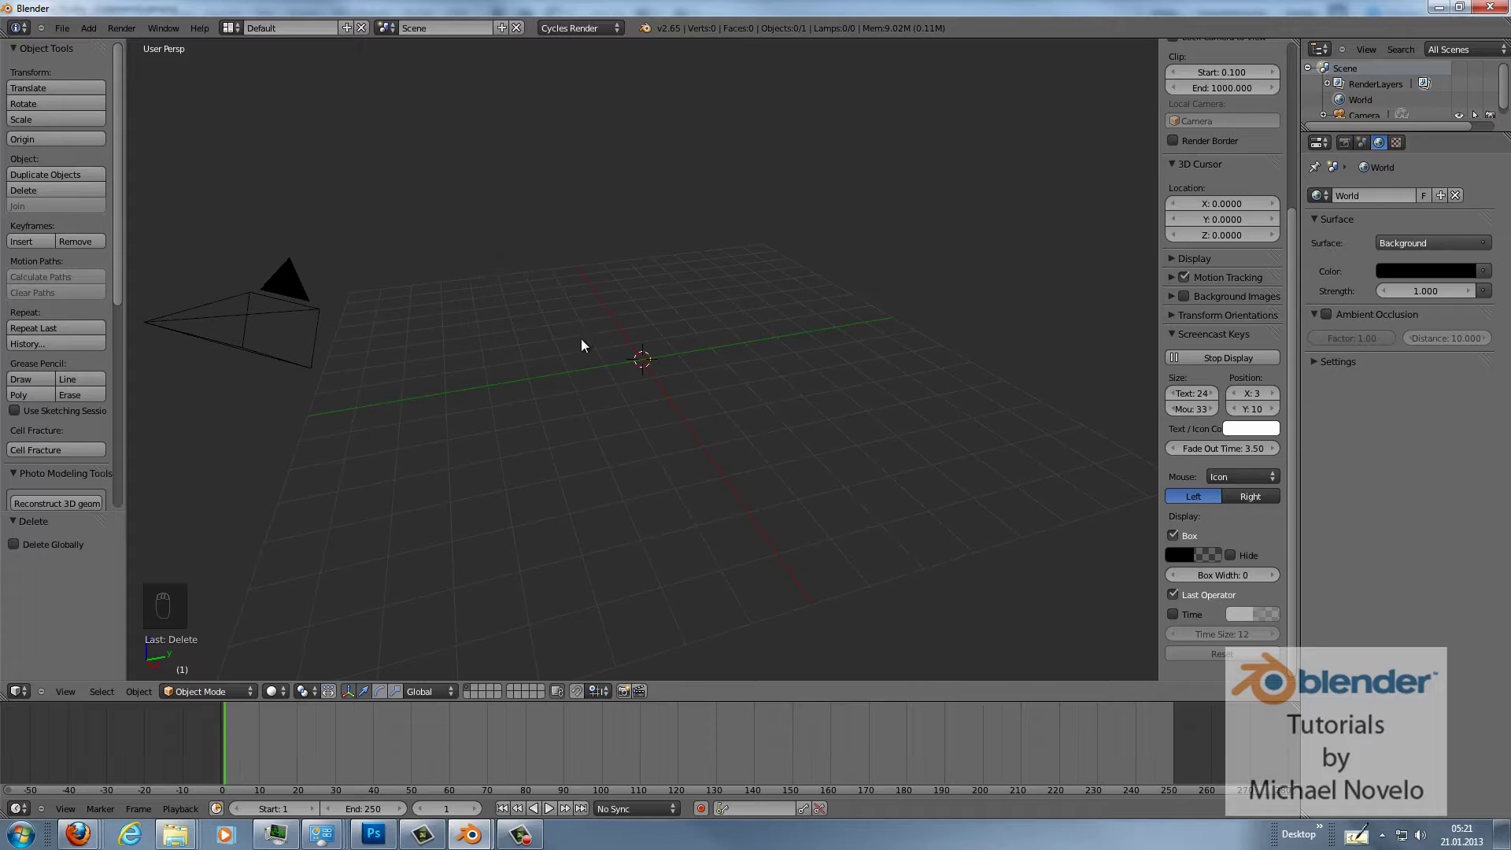
Add a UV sphere at the scene's origin and shade it smooth.
{"action": "key", "text": "shift+a"}
{"action": "mouse_move", "coordinate": [583, 339]}
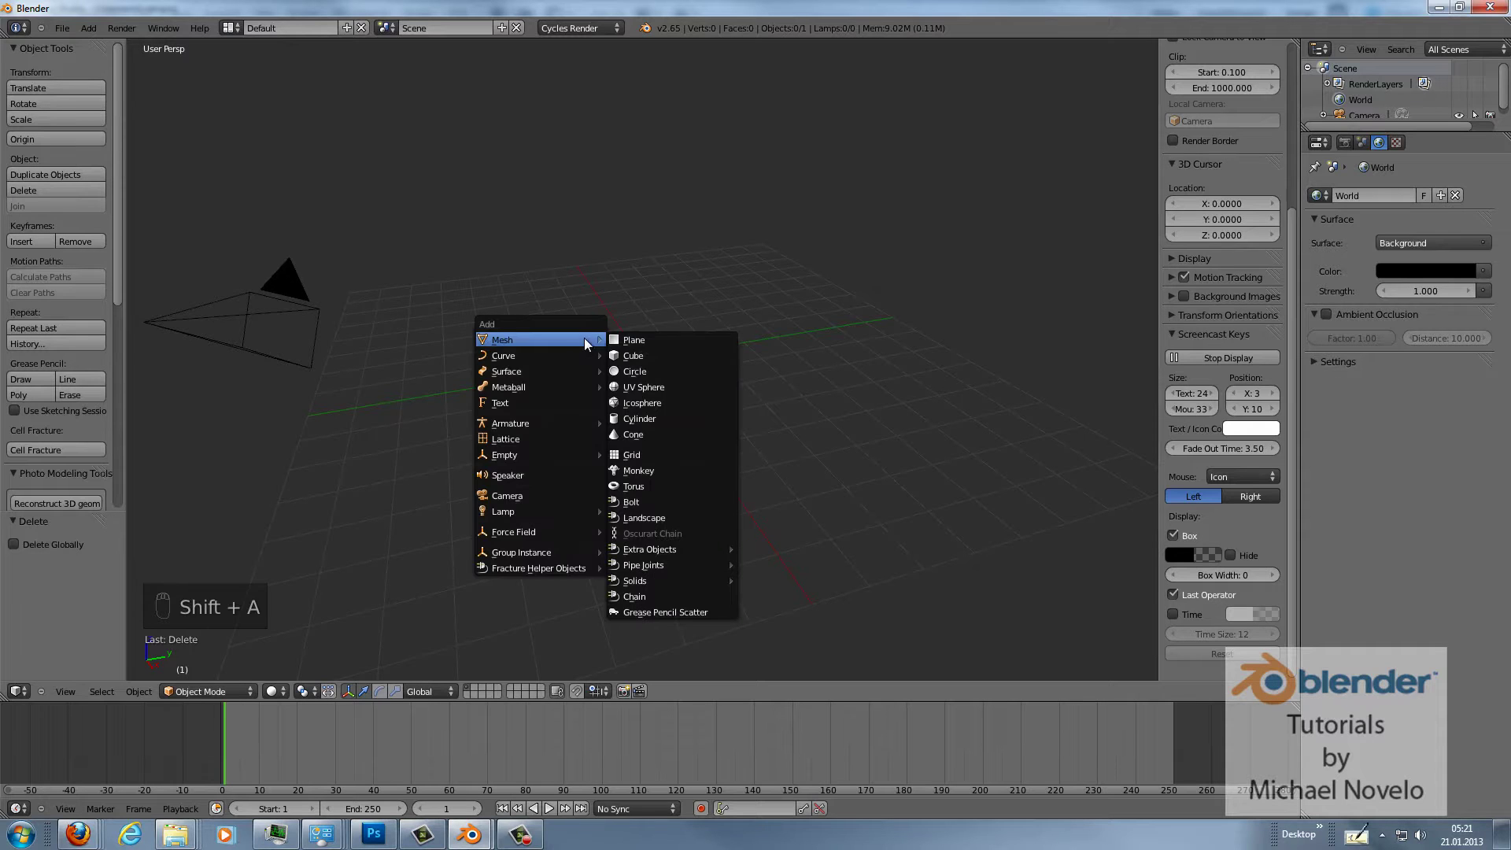
{"action": "left_click", "coordinate": [661, 387]}
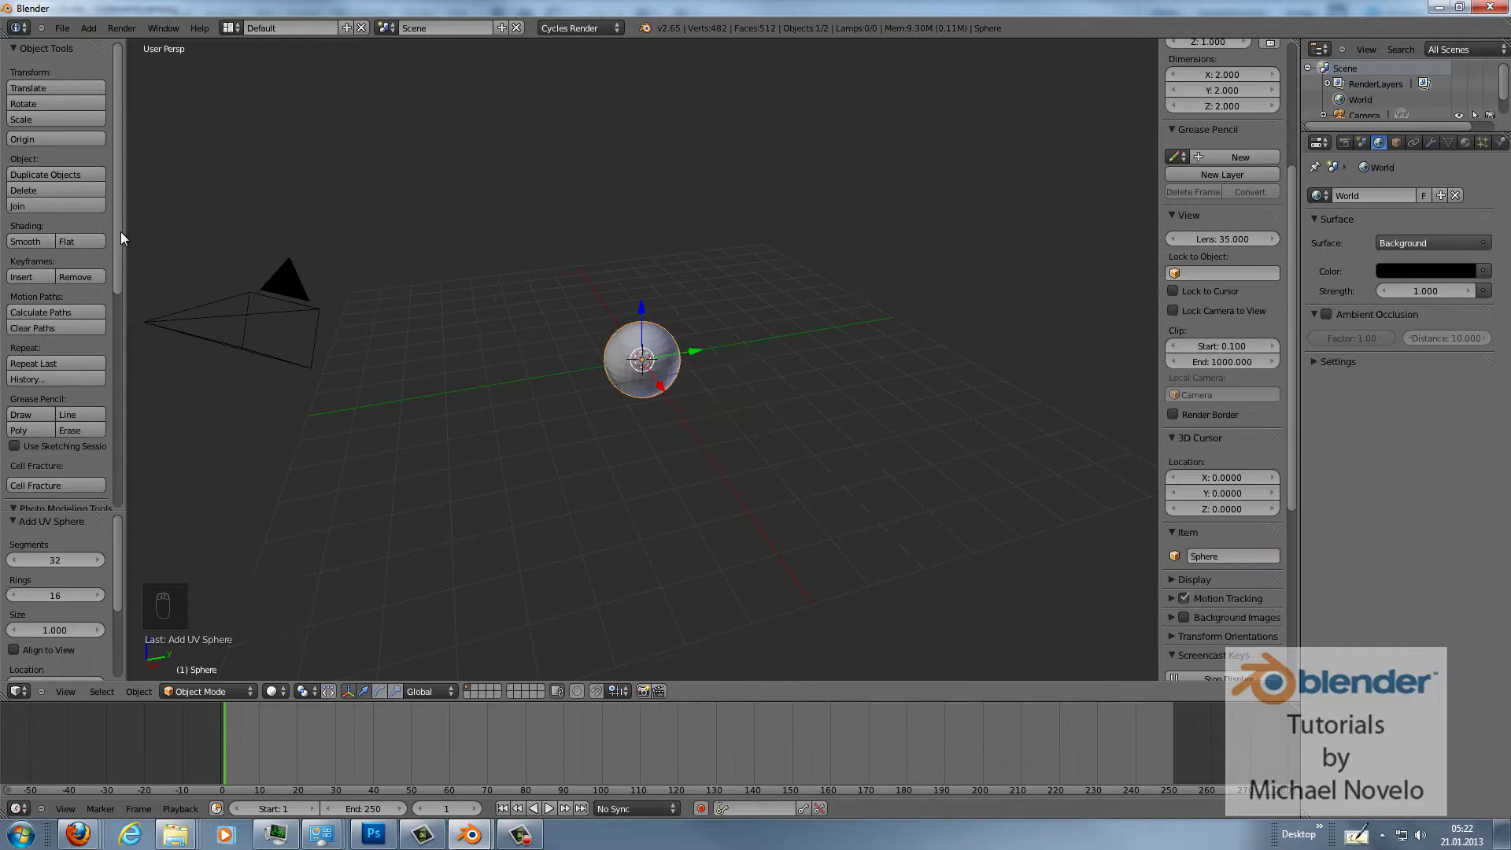
{"action": "left_click", "coordinate": [31, 239]}
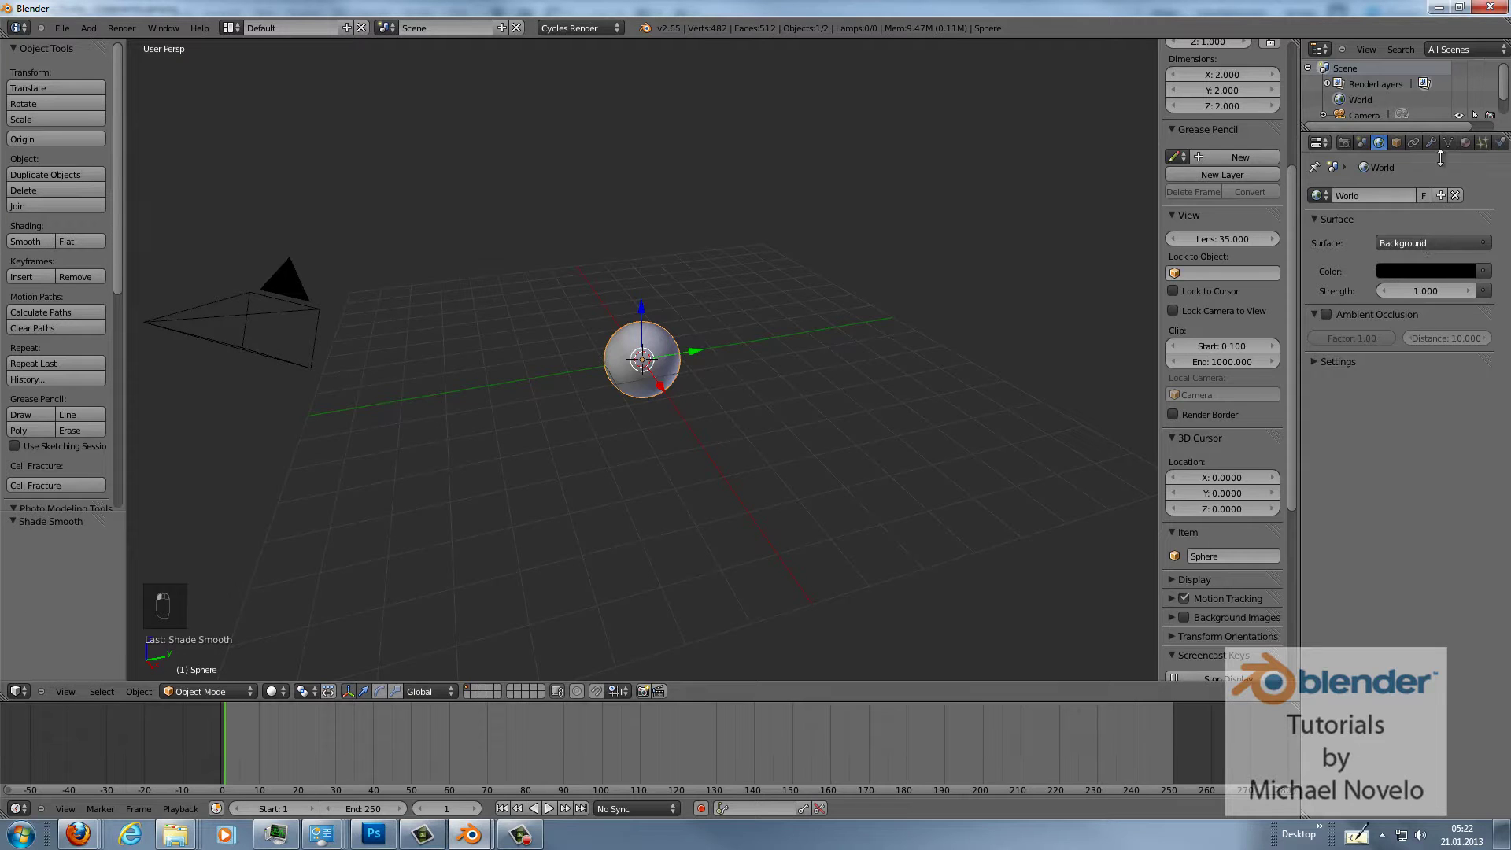
Add a Subdivision Surface modifier to the sphere.
{"action": "left_click", "coordinate": [1433, 143]}
{"action": "left_click", "coordinate": [1410, 197]}
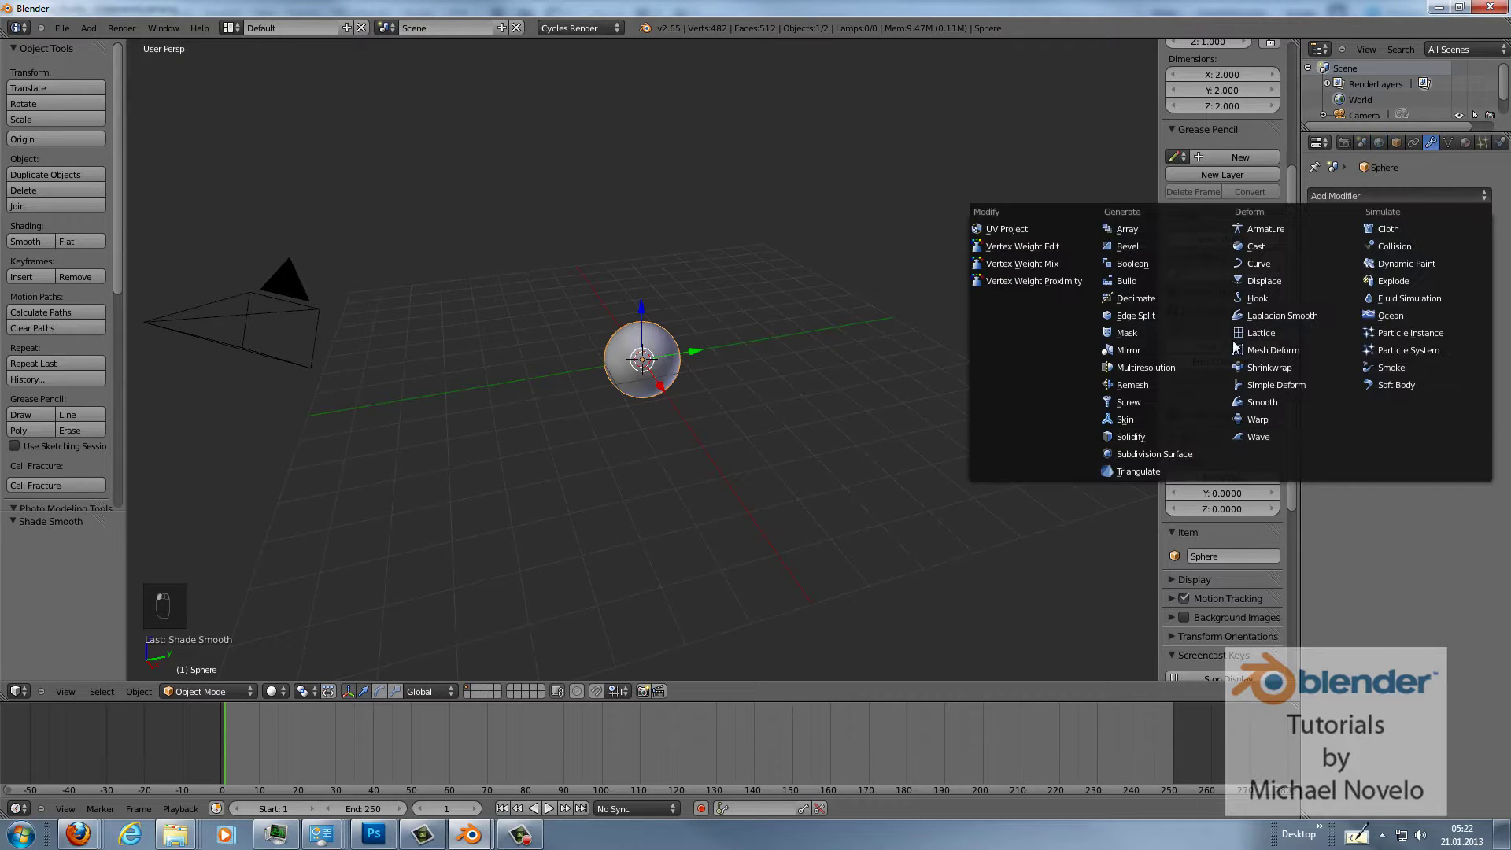
{"action": "left_click", "coordinate": [1153, 454]}
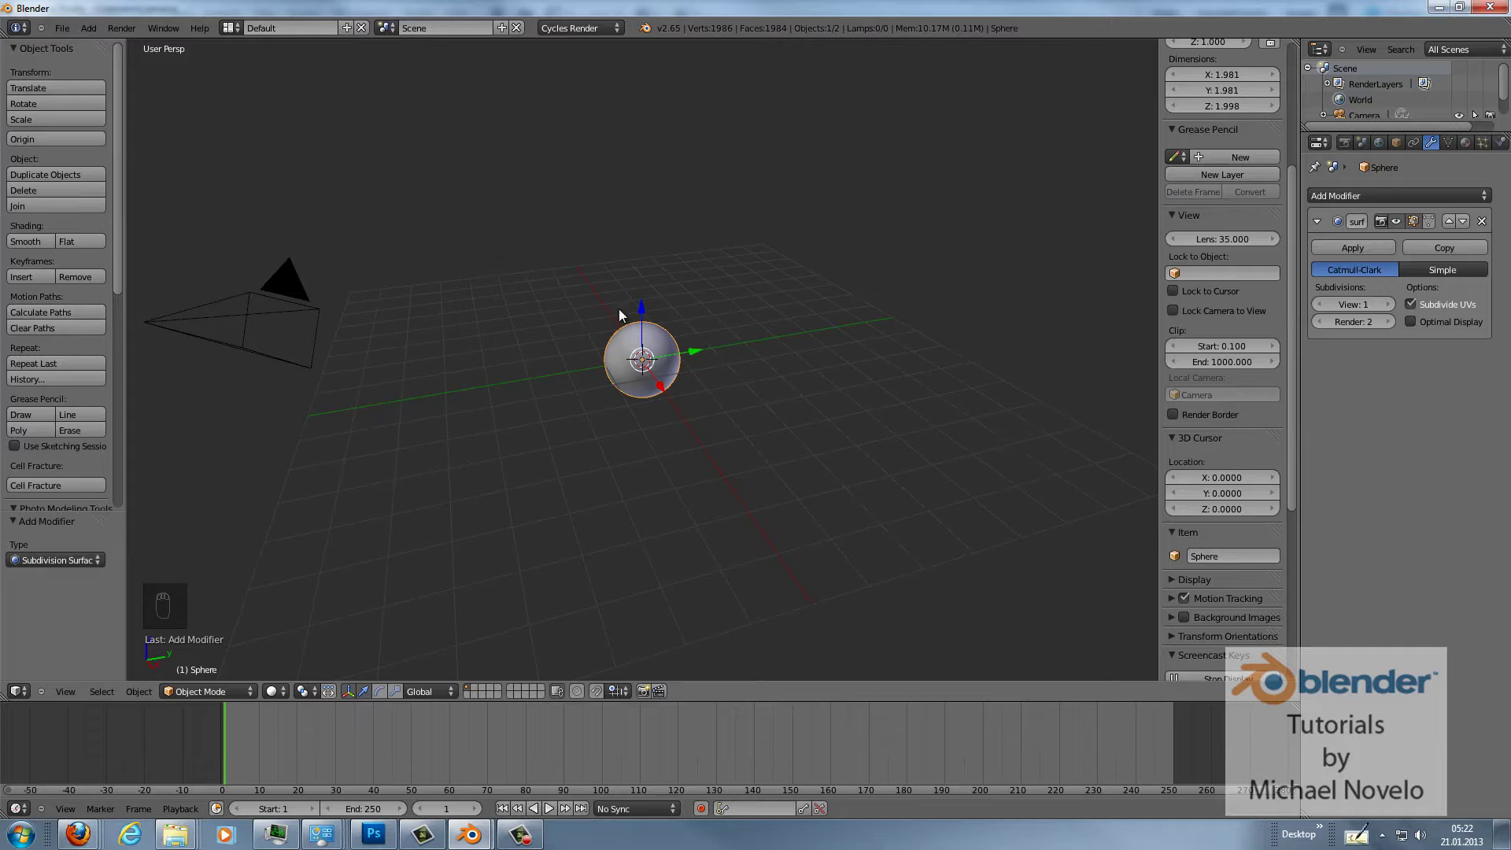
Align the camera to the front view and fly it toward the sphere, to about -5.31 on Y.
{"action": "middle_click_drag", "start_coordinate": [608, 309], "coordinate": [694, 308]}
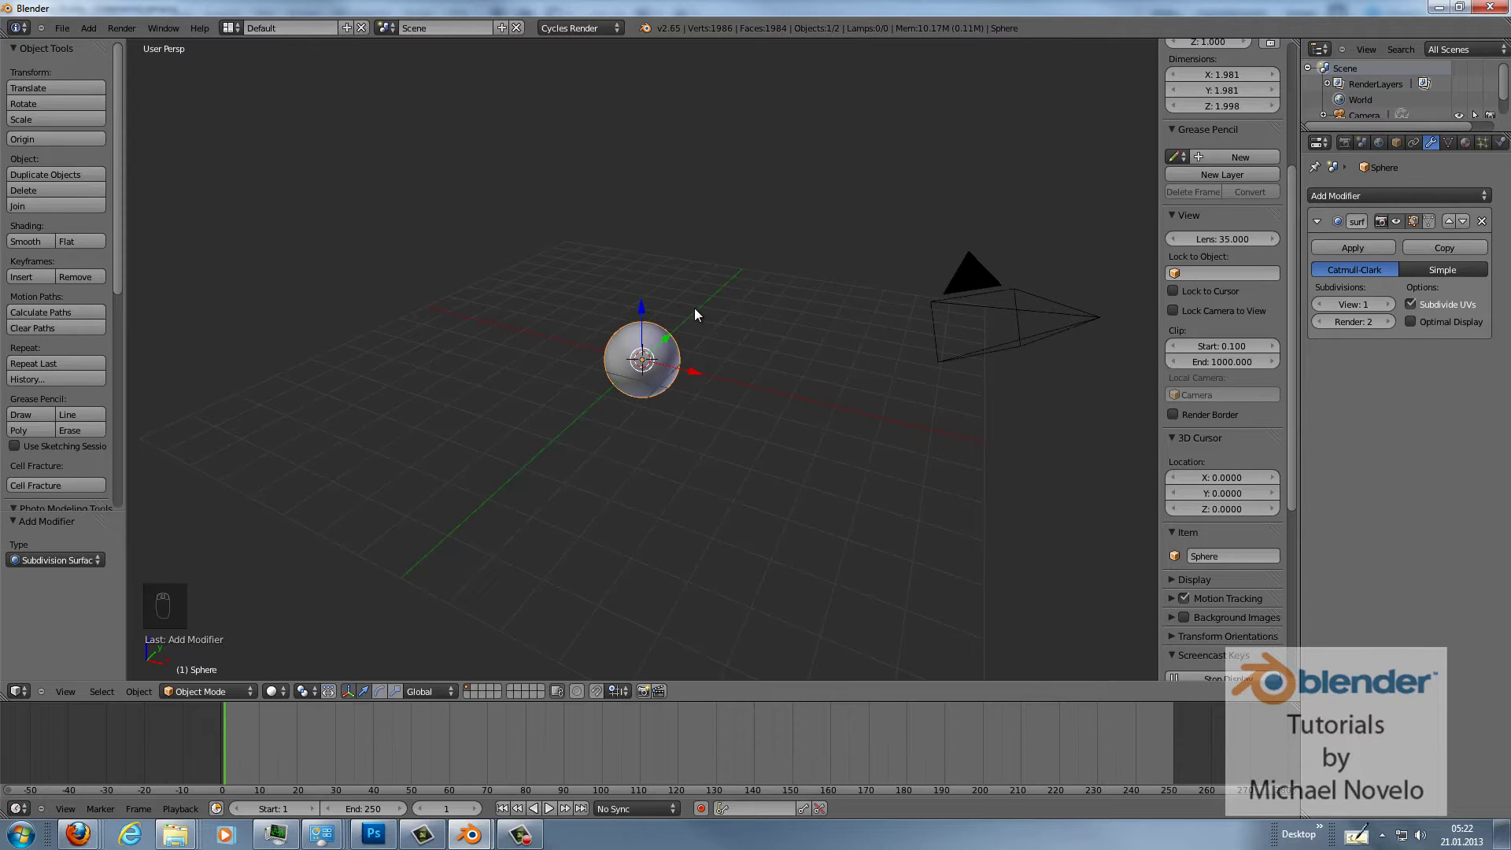
{"action": "key", "text": "KP_1"}
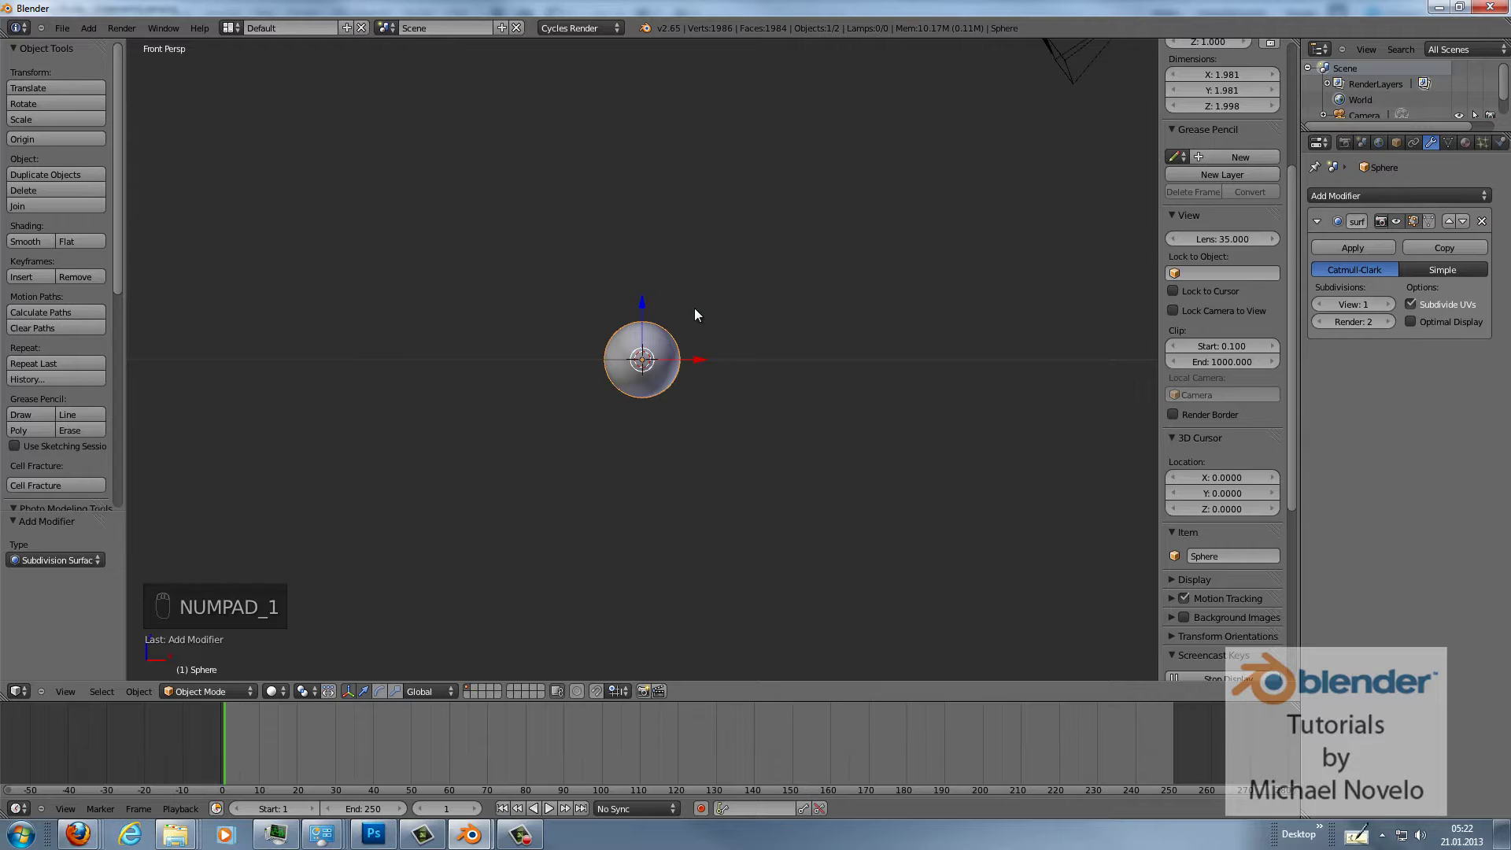
{"action": "key", "text": "ctrl+alt+KP_0"}
{"action": "right_click", "coordinate": [733, 215]}
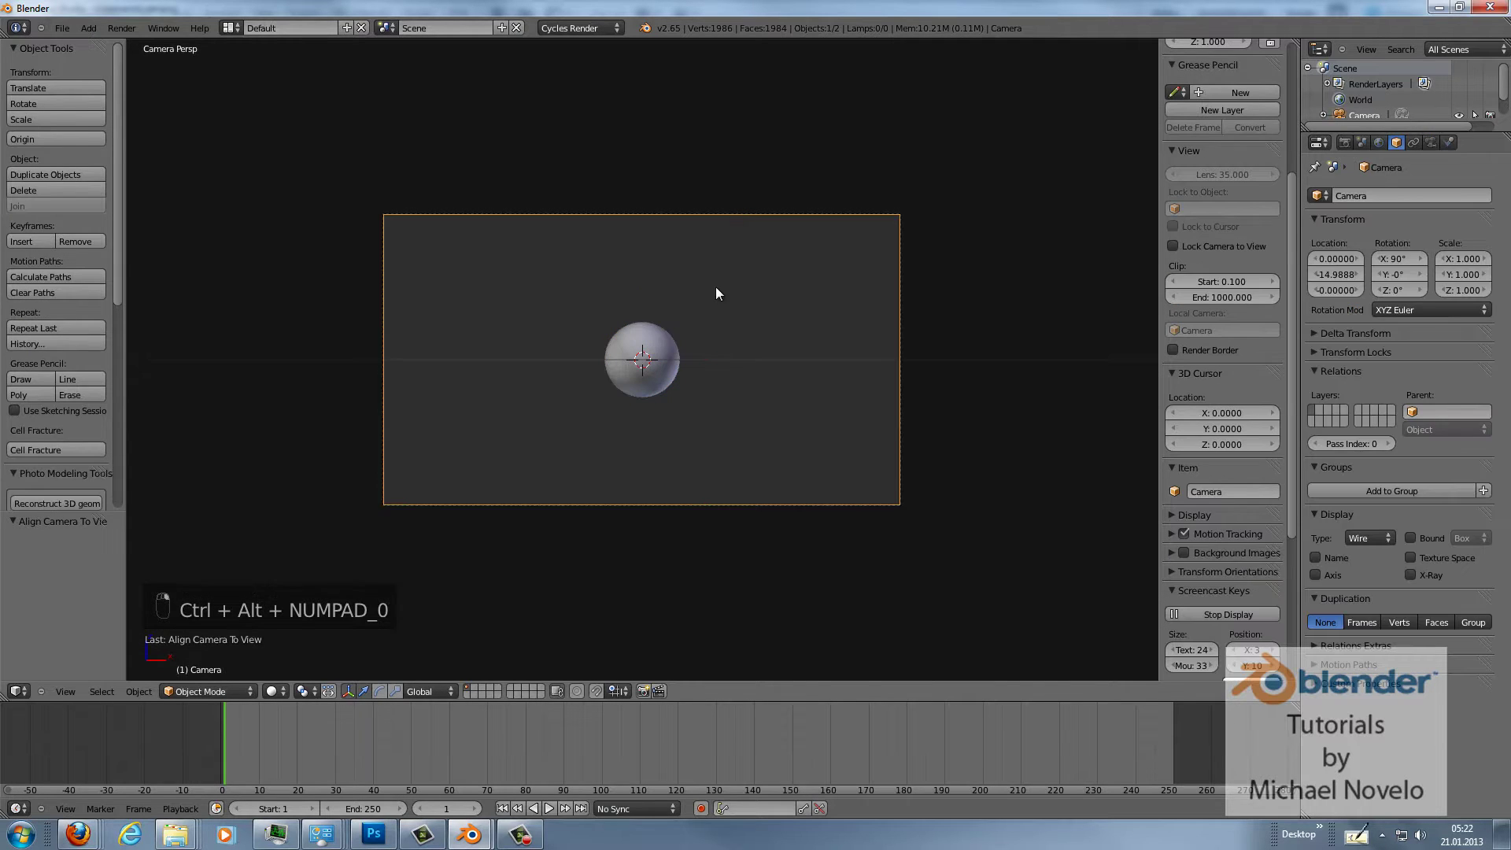
{"action": "key", "text": "shift+f"}
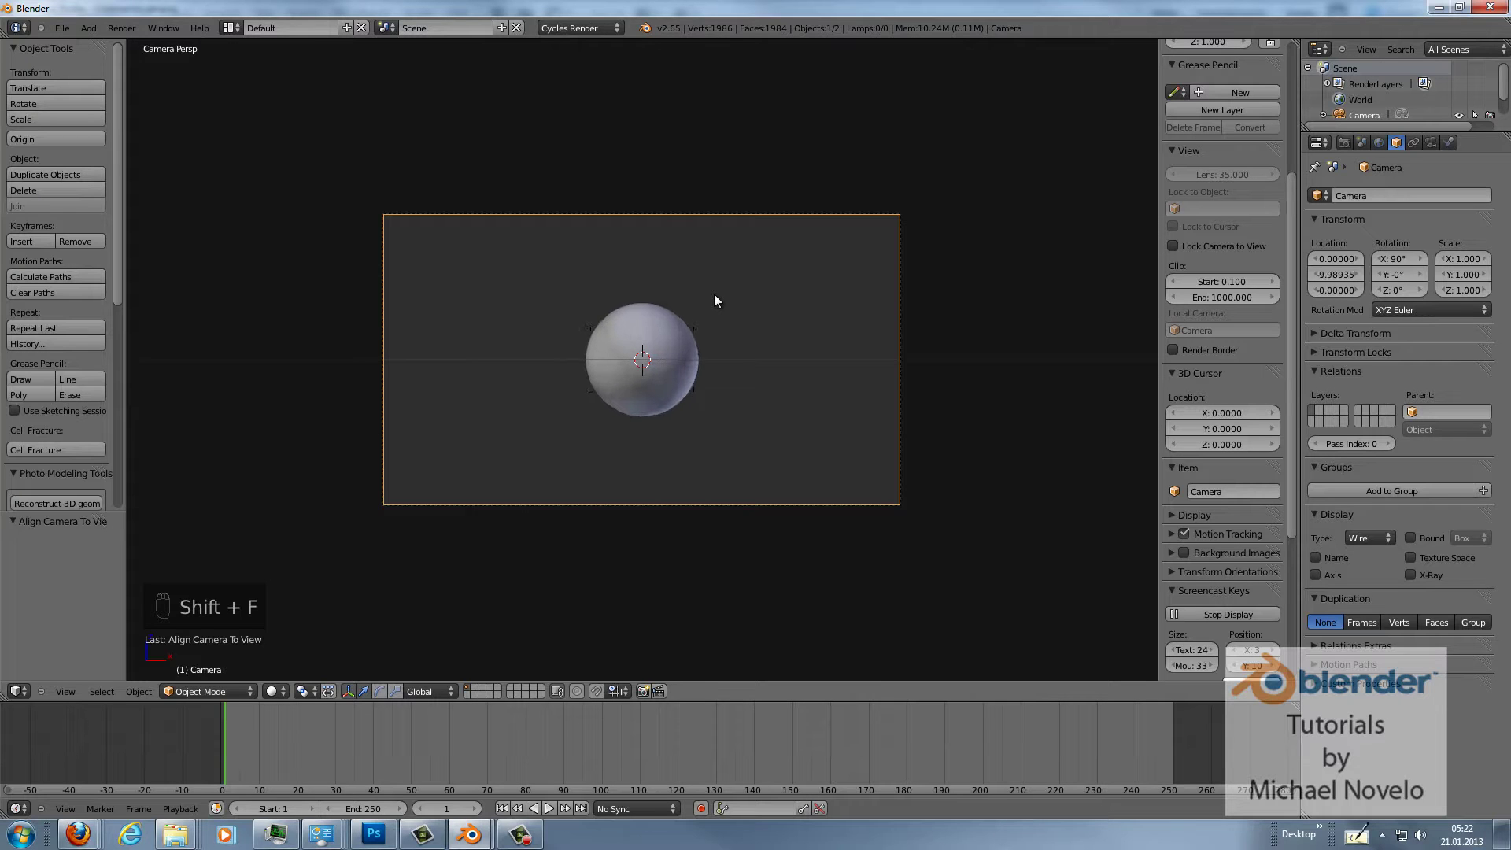
{"action": "left_click", "coordinate": [715, 301]}
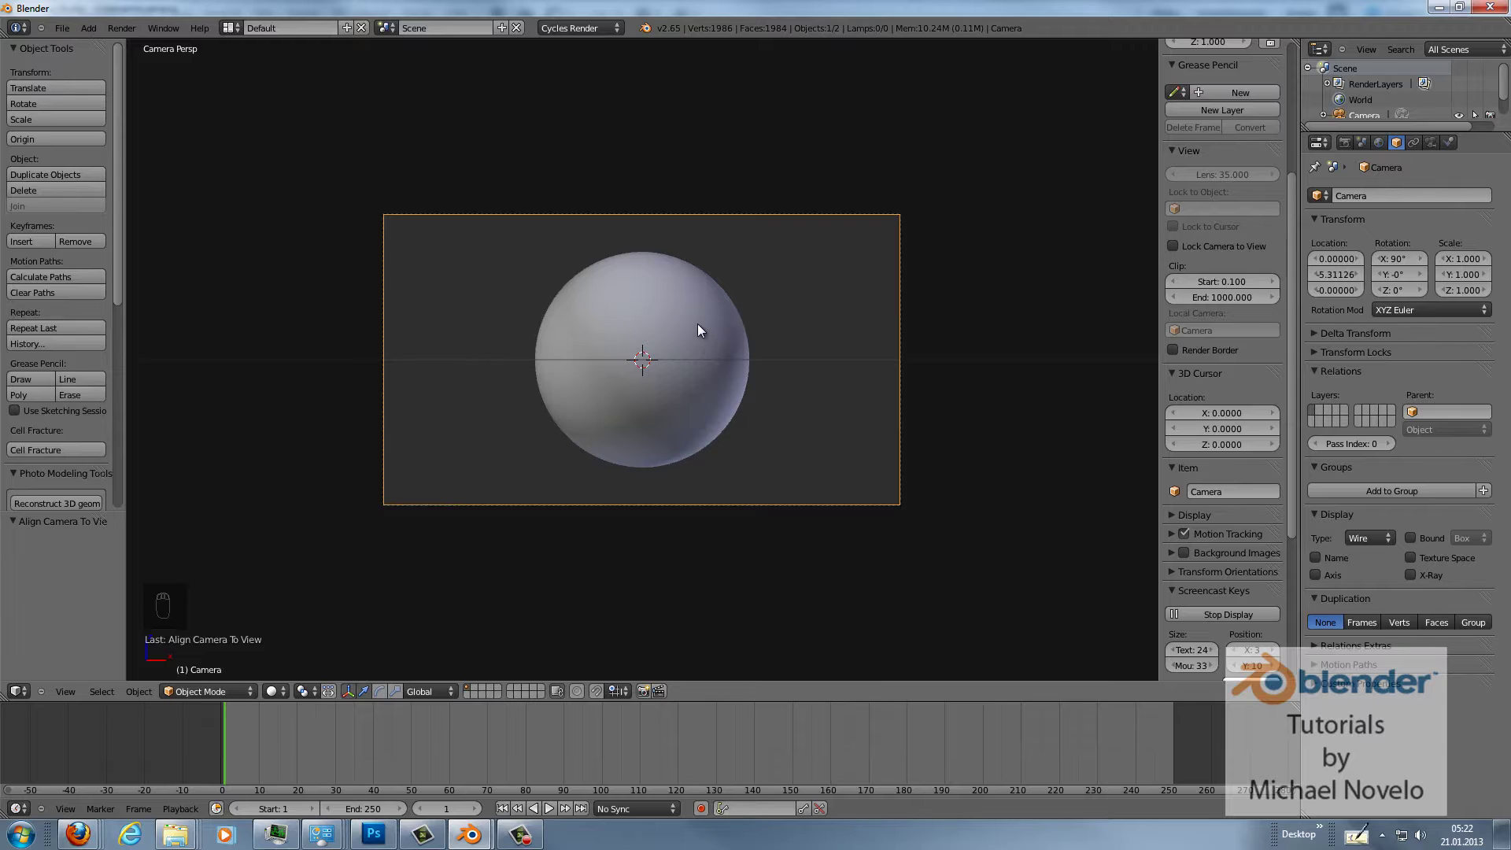
Add a mesh circle with fill type Nothing around the sphere's centre and scale it up to about 2.76 across.
{"action": "middle_click_drag", "start_coordinate": [752, 306], "coordinate": [644, 375]}
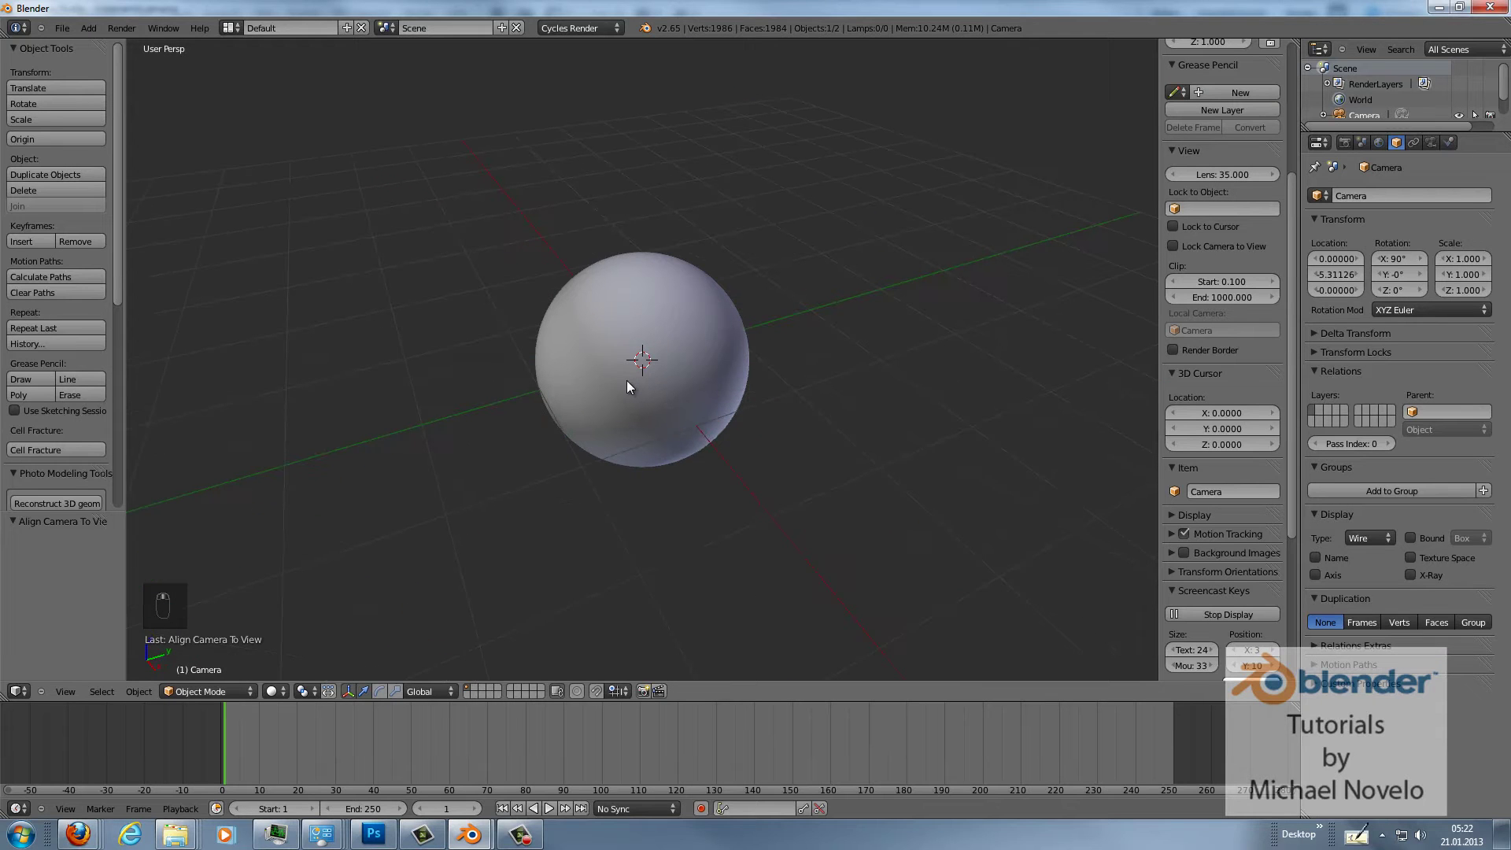
{"action": "key", "text": "shift+a"}
{"action": "mouse_move", "coordinate": [627, 380]}
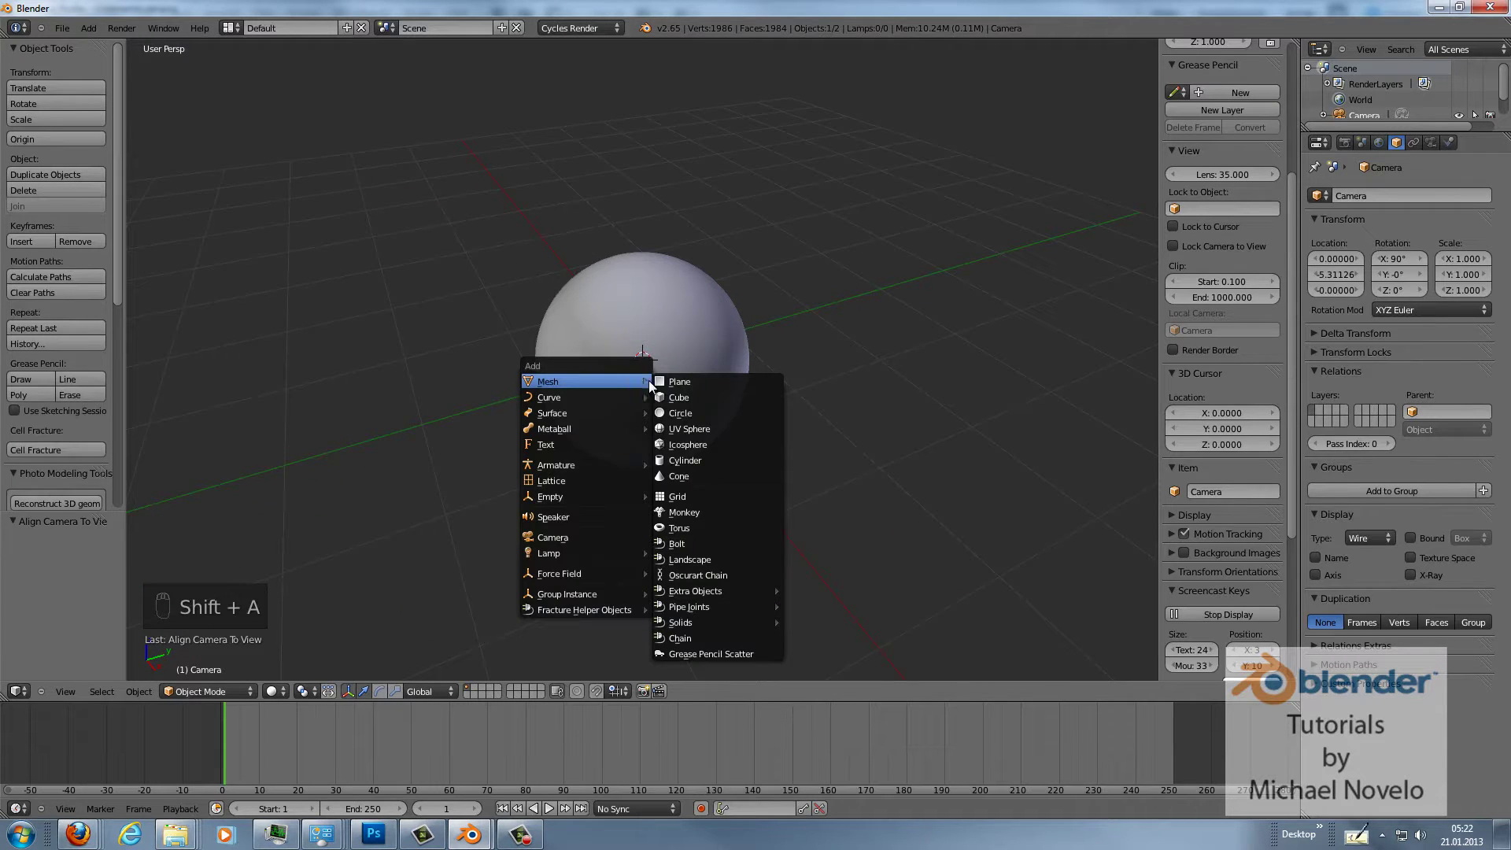
{"action": "left_click", "coordinate": [702, 409]}
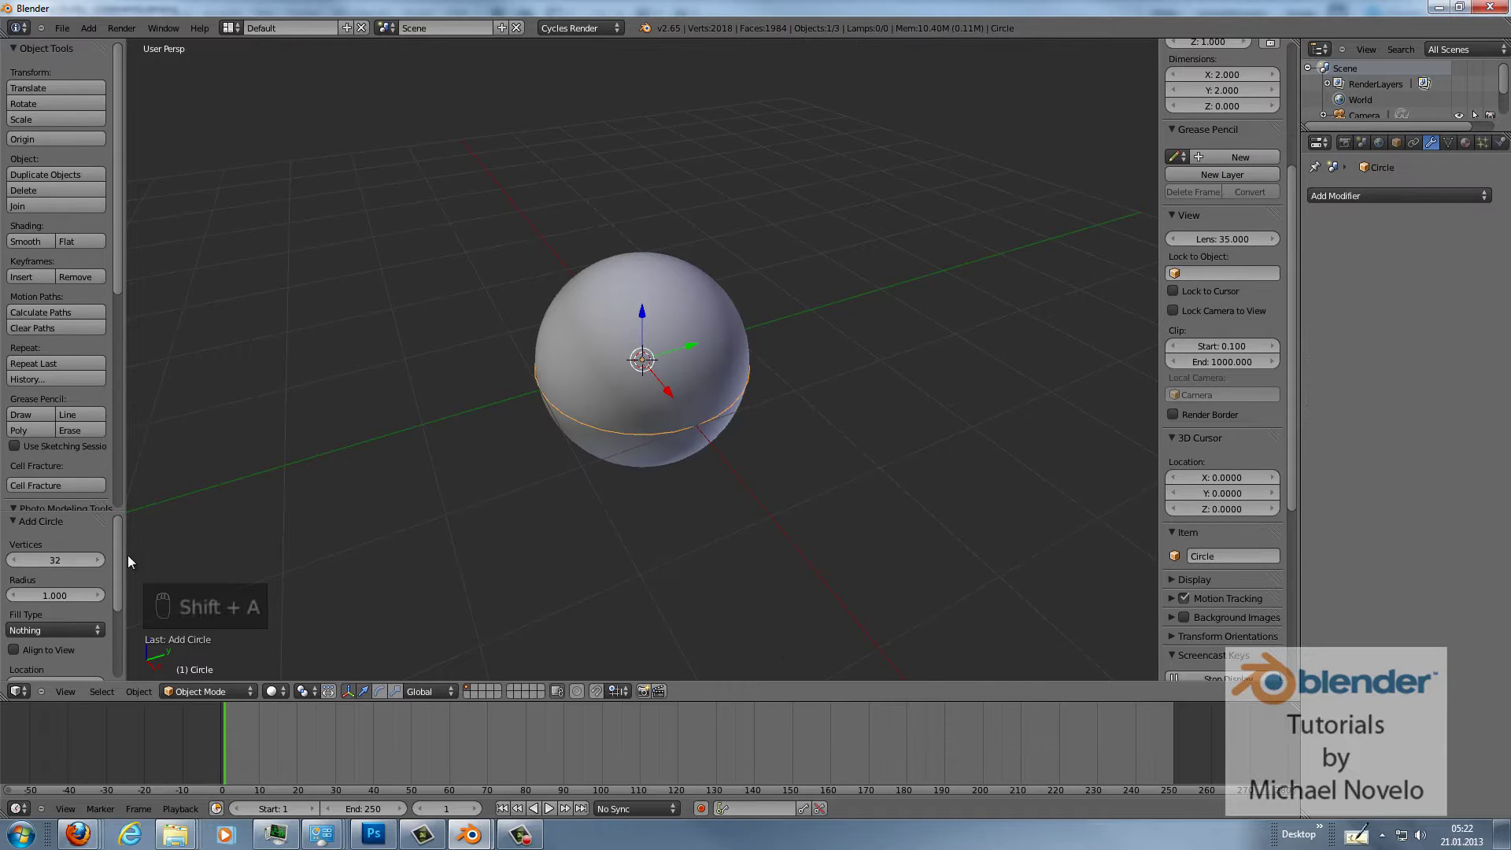
{"action": "left_click", "coordinate": [43, 630]}
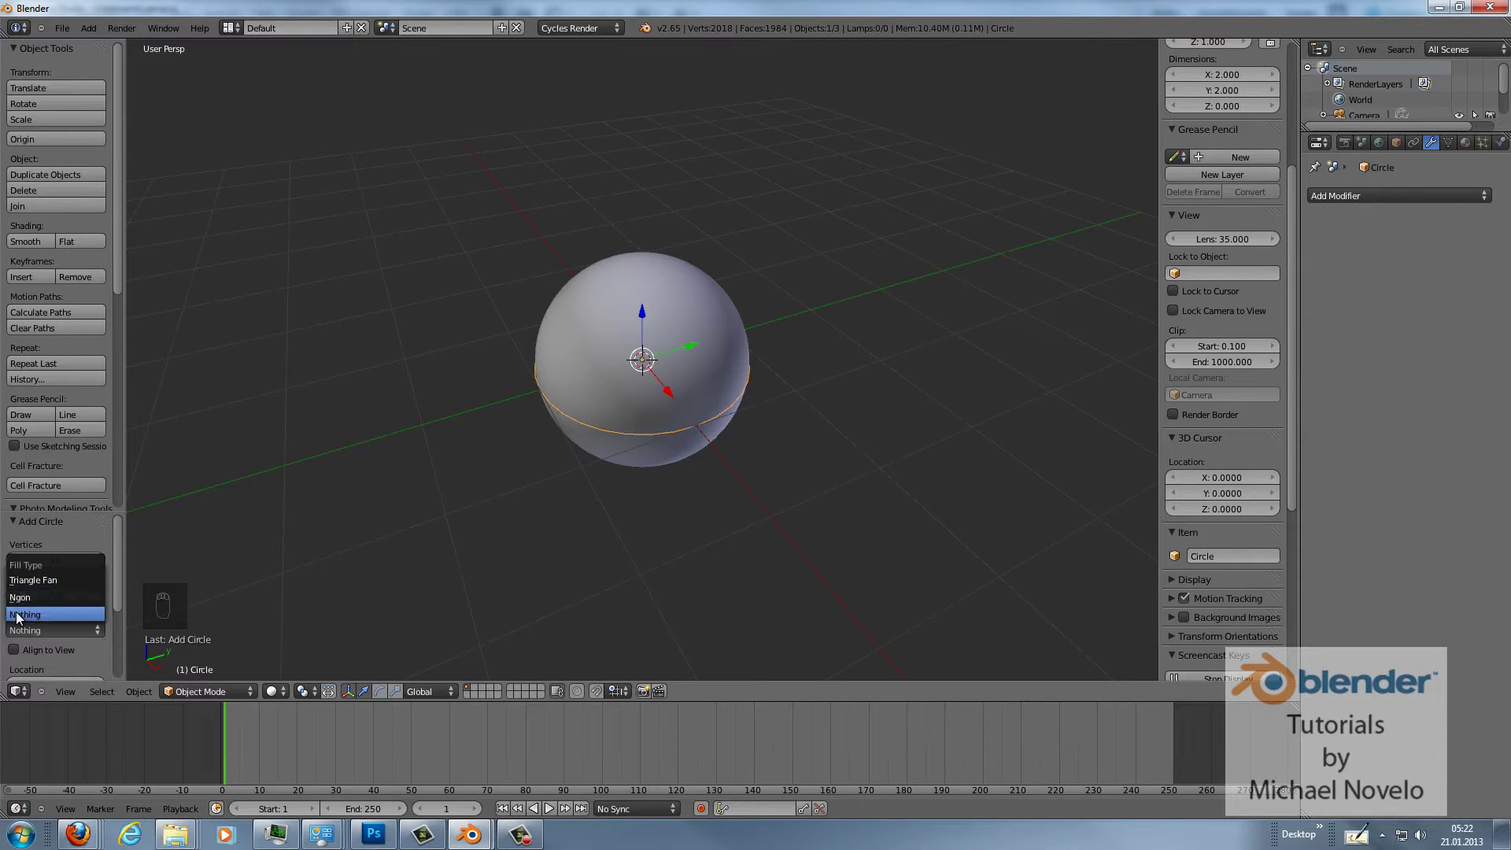
{"action": "left_click", "coordinate": [27, 613]}
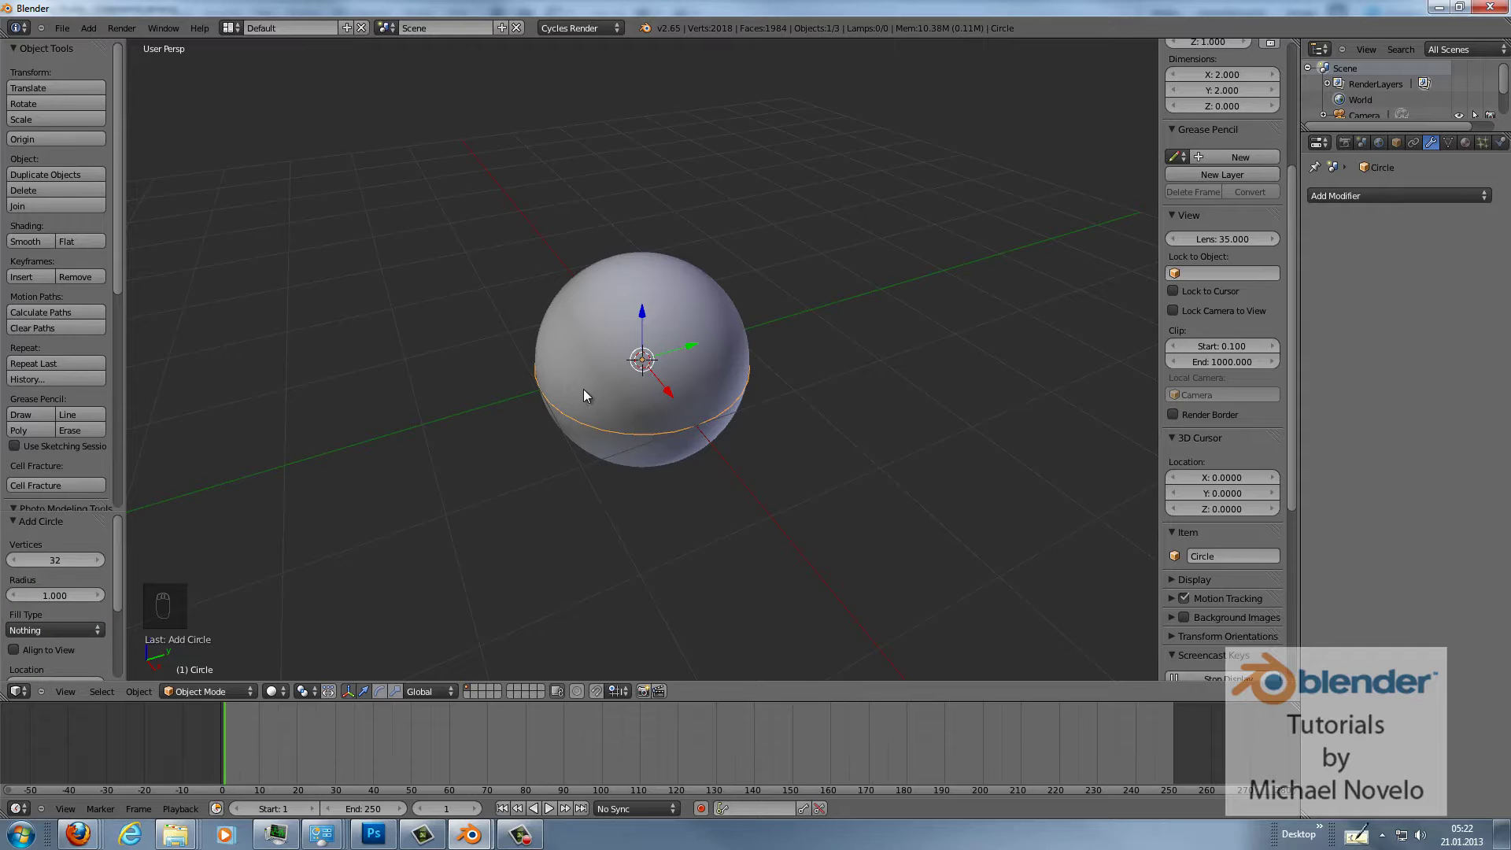
{"action": "key", "text": "s"}
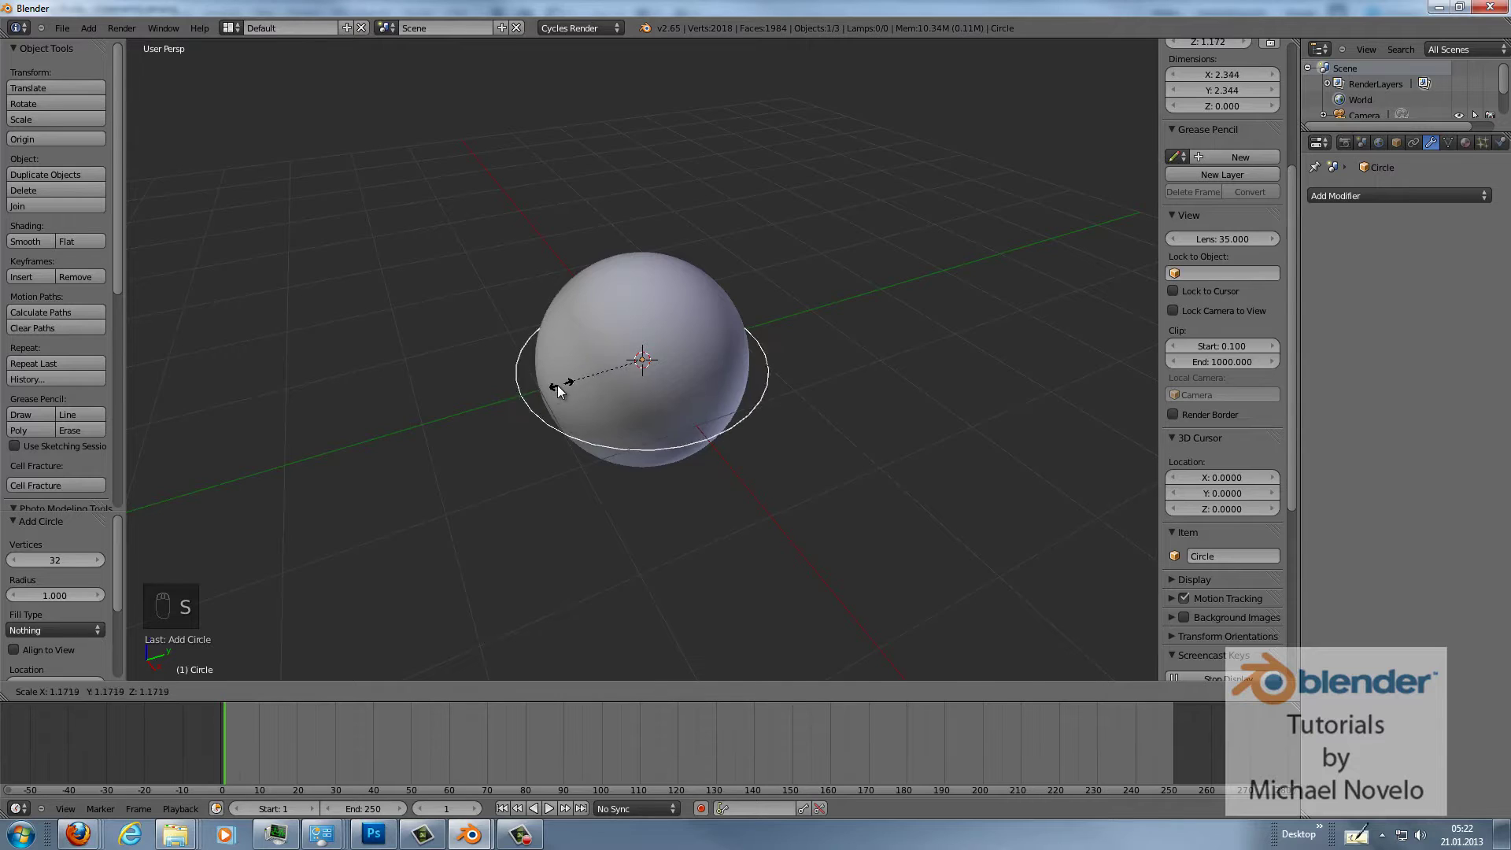
{"action": "left_click", "coordinate": [546, 390]}
In Edit Mode, extrude the circle inward twice in place, scaling the new loops by about 0.97 and 0.964.
{"action": "key", "text": "Tab"}
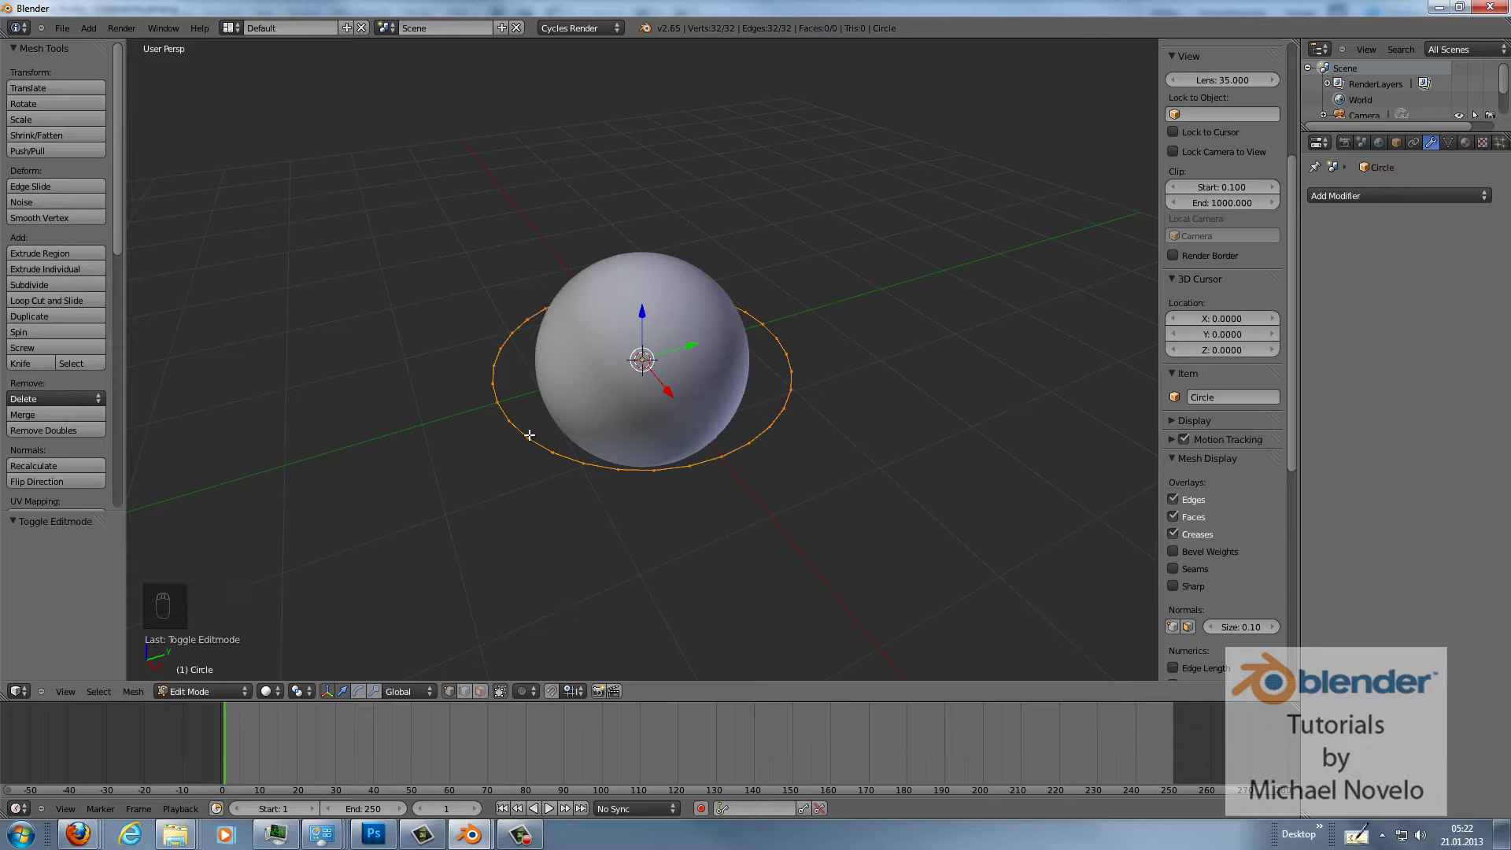
{"action": "key", "text": "e"}
{"action": "right_click", "coordinate": [530, 432]}
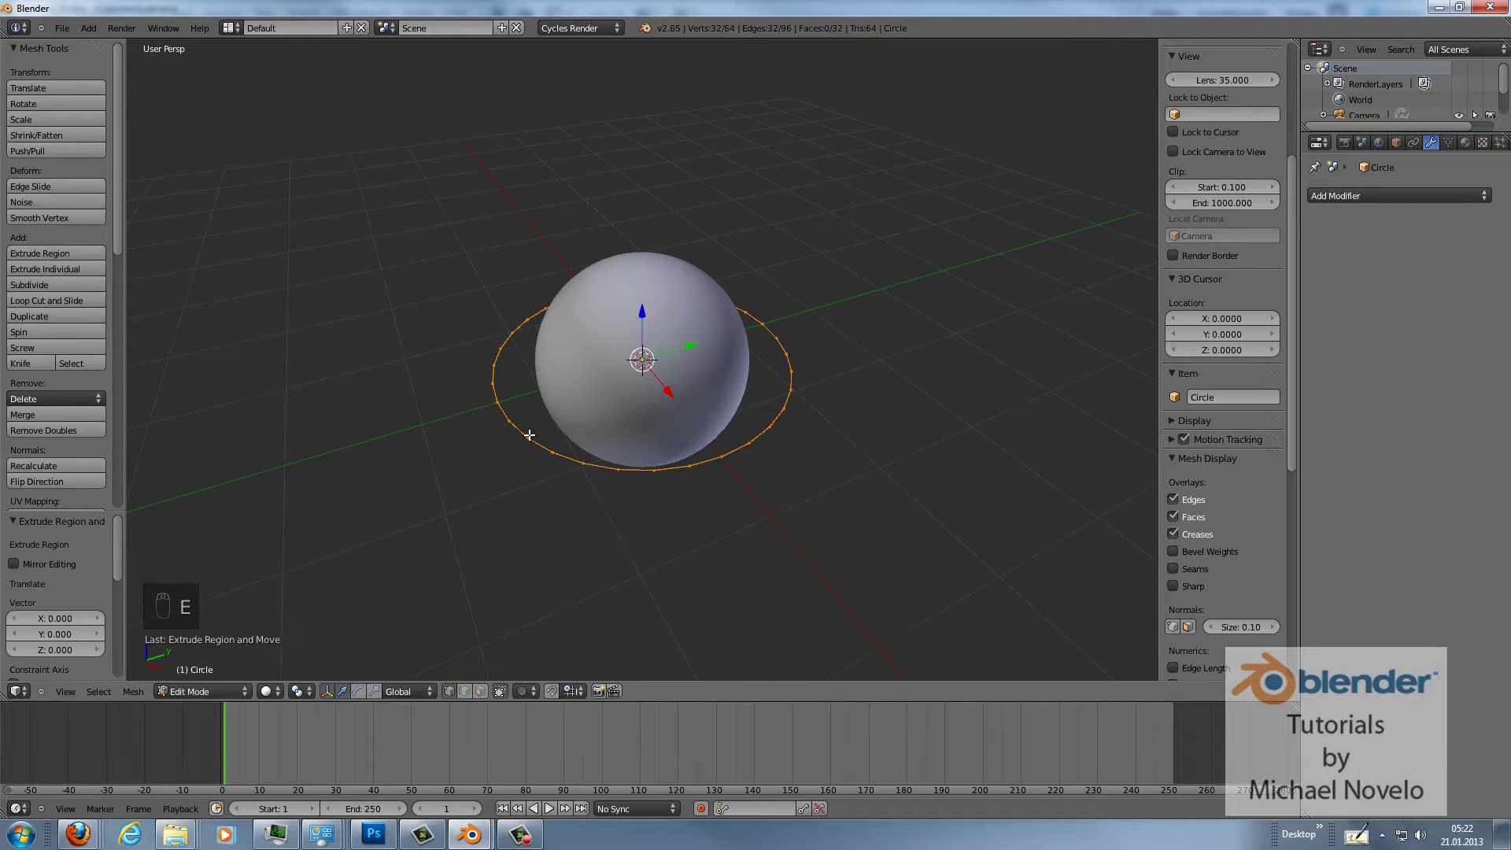
{"action": "key", "text": "s"}
{"action": "left_click", "coordinate": [733, 389]}
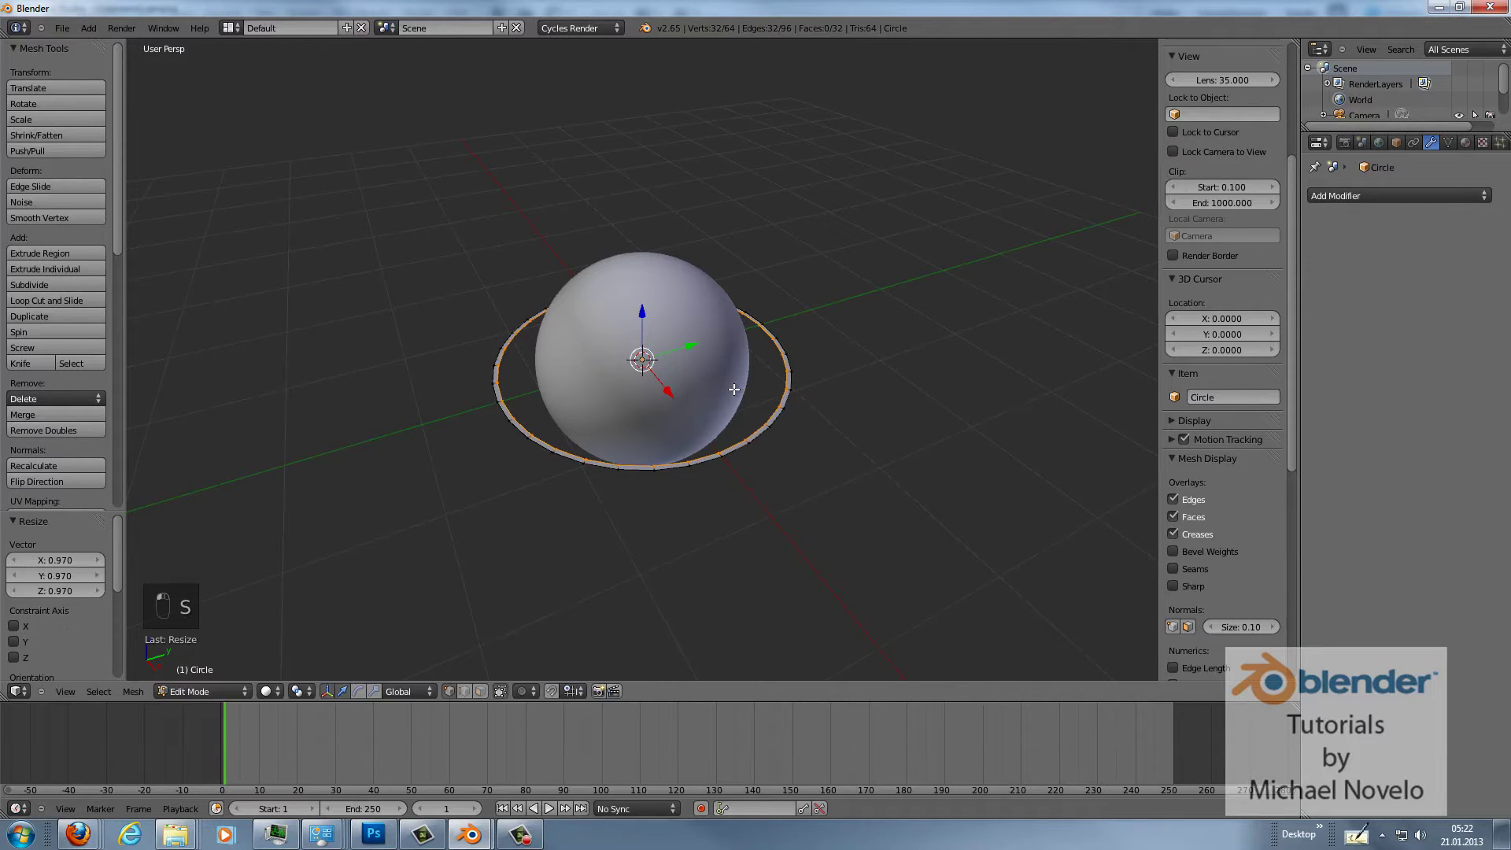
{"action": "key", "text": "e"}
{"action": "right_click", "coordinate": [733, 388]}
{"action": "key", "text": "s"}
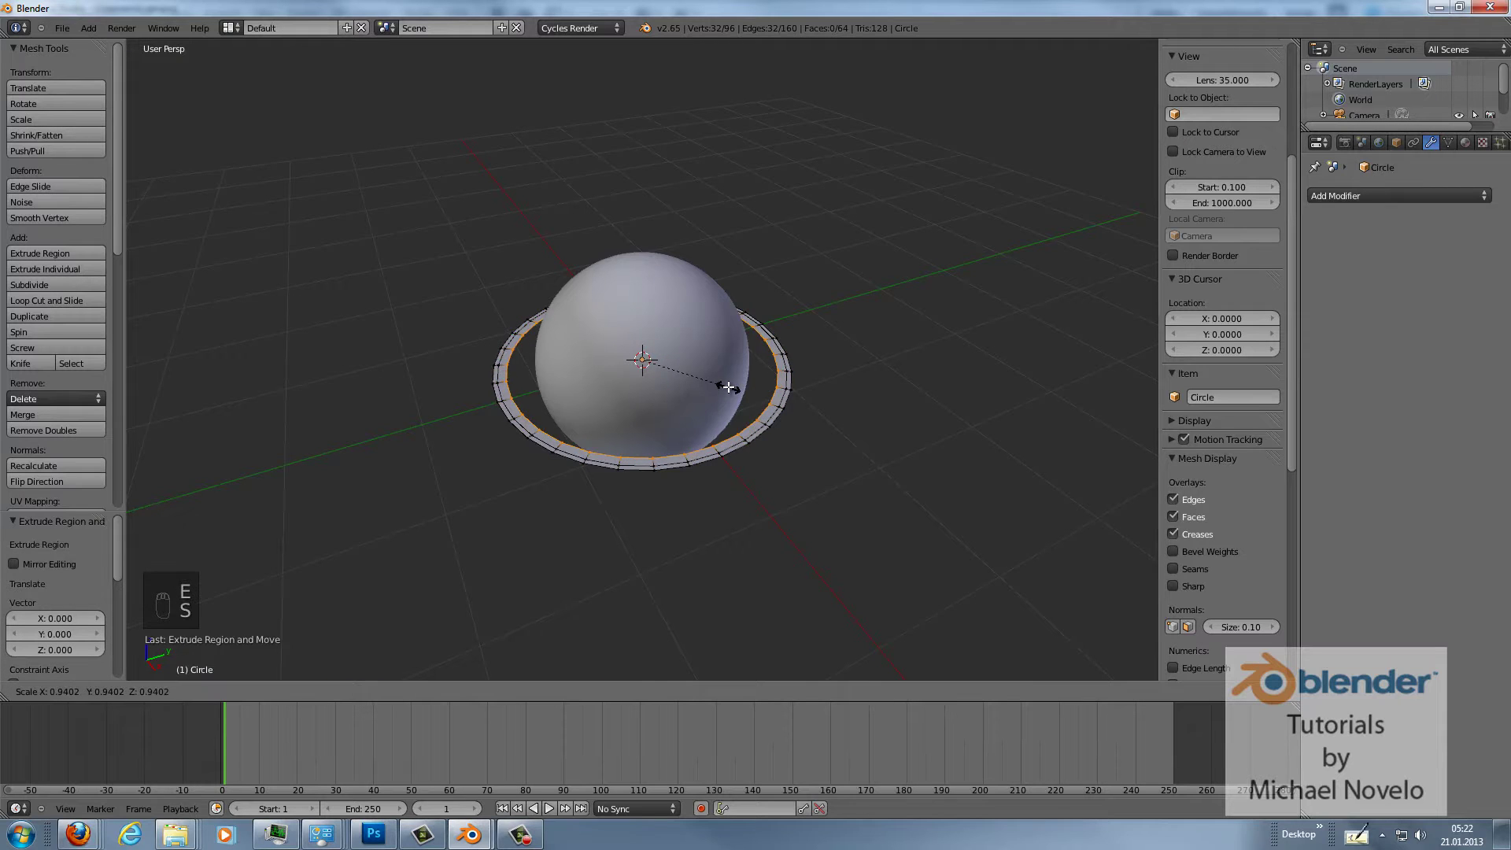
{"action": "left_click", "coordinate": [731, 388]}
Extrude the ring's inner edge inward two more times, scaling by about 0.938 and 0.965, and return to Object Mode.
{"action": "key", "text": "e"}
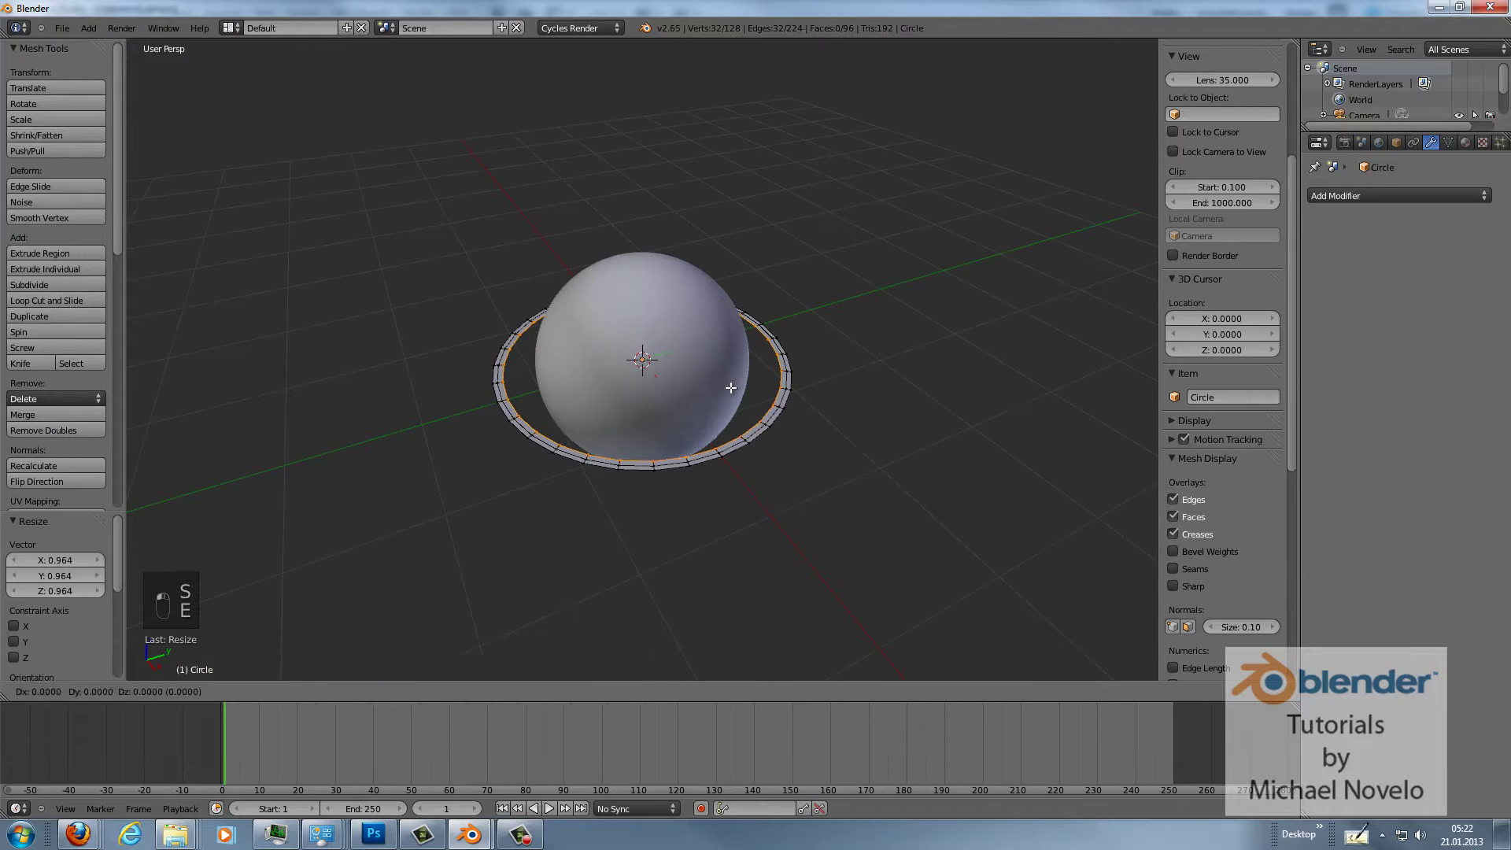
{"action": "right_click", "coordinate": [731, 388]}
{"action": "key", "text": "s"}
{"action": "left_click", "coordinate": [725, 387]}
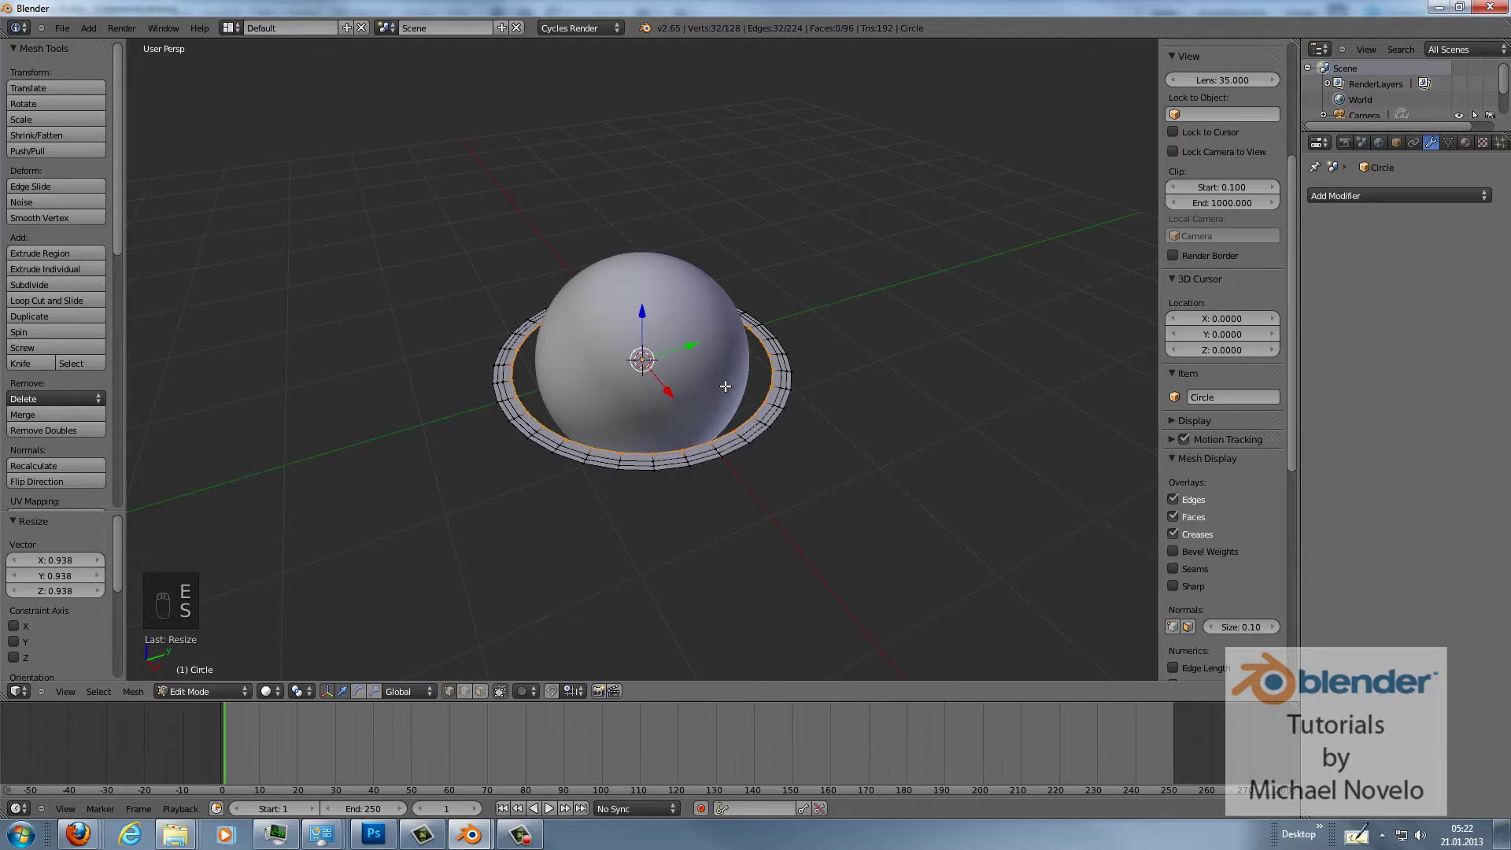
{"action": "key", "text": "e"}
{"action": "right_click", "coordinate": [725, 387]}
{"action": "key", "text": "s"}
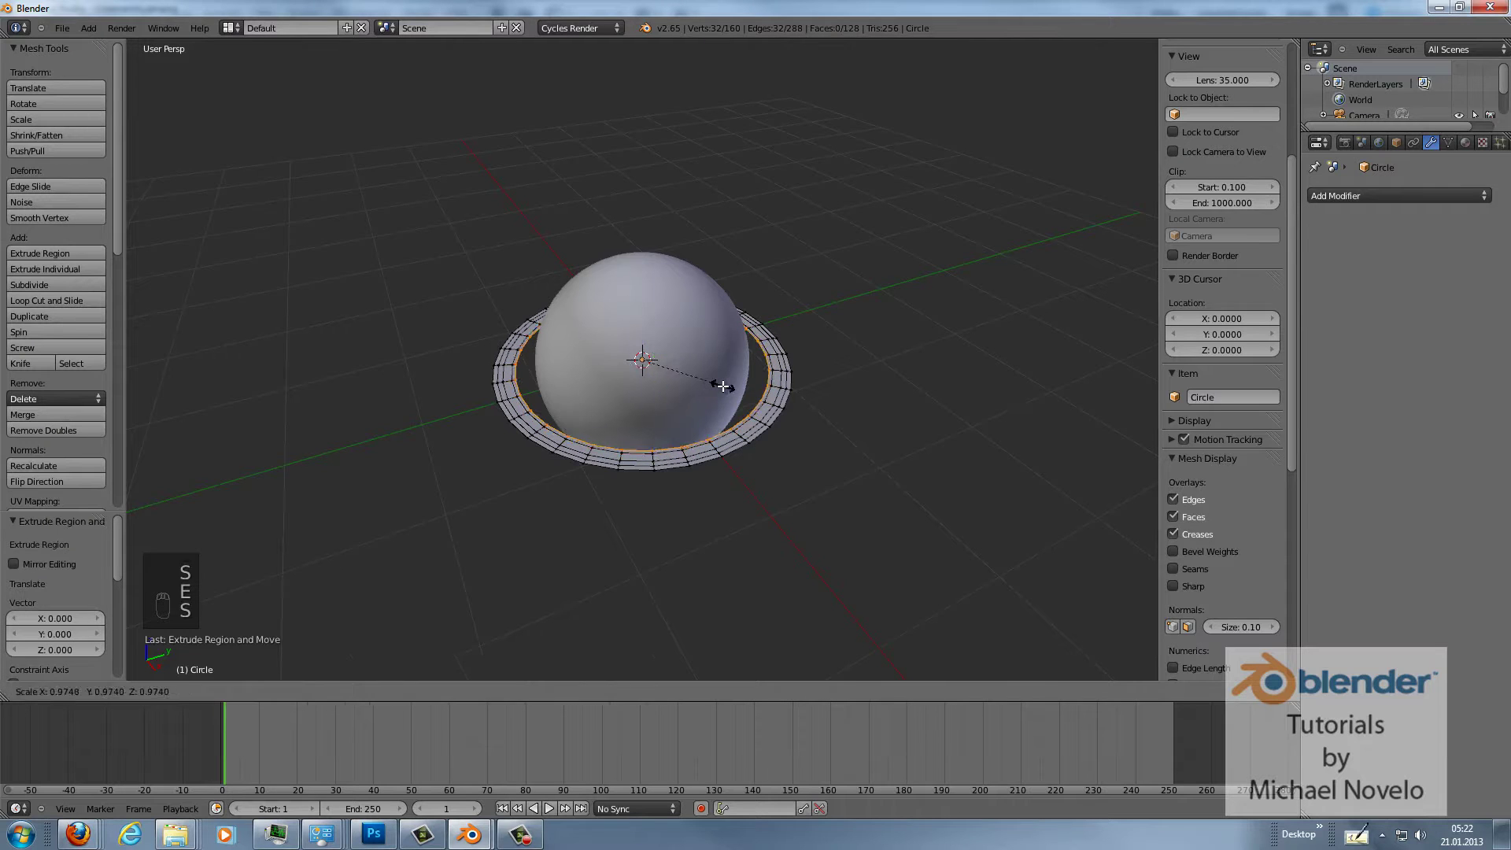
{"action": "left_click", "coordinate": [718, 391]}
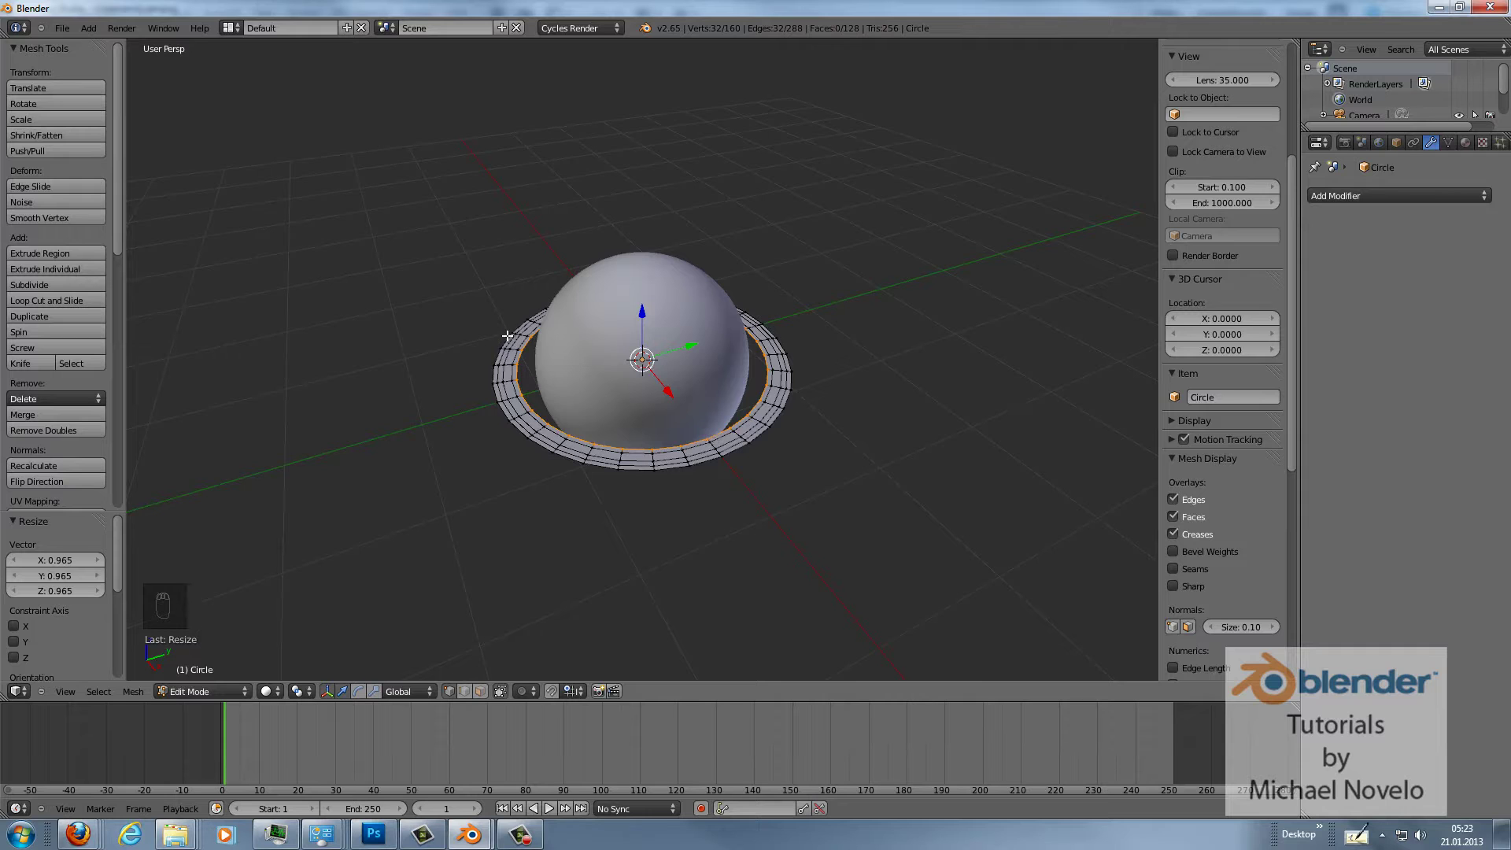
{"action": "middle_click_drag", "start_coordinate": [508, 336], "coordinate": [507, 385]}
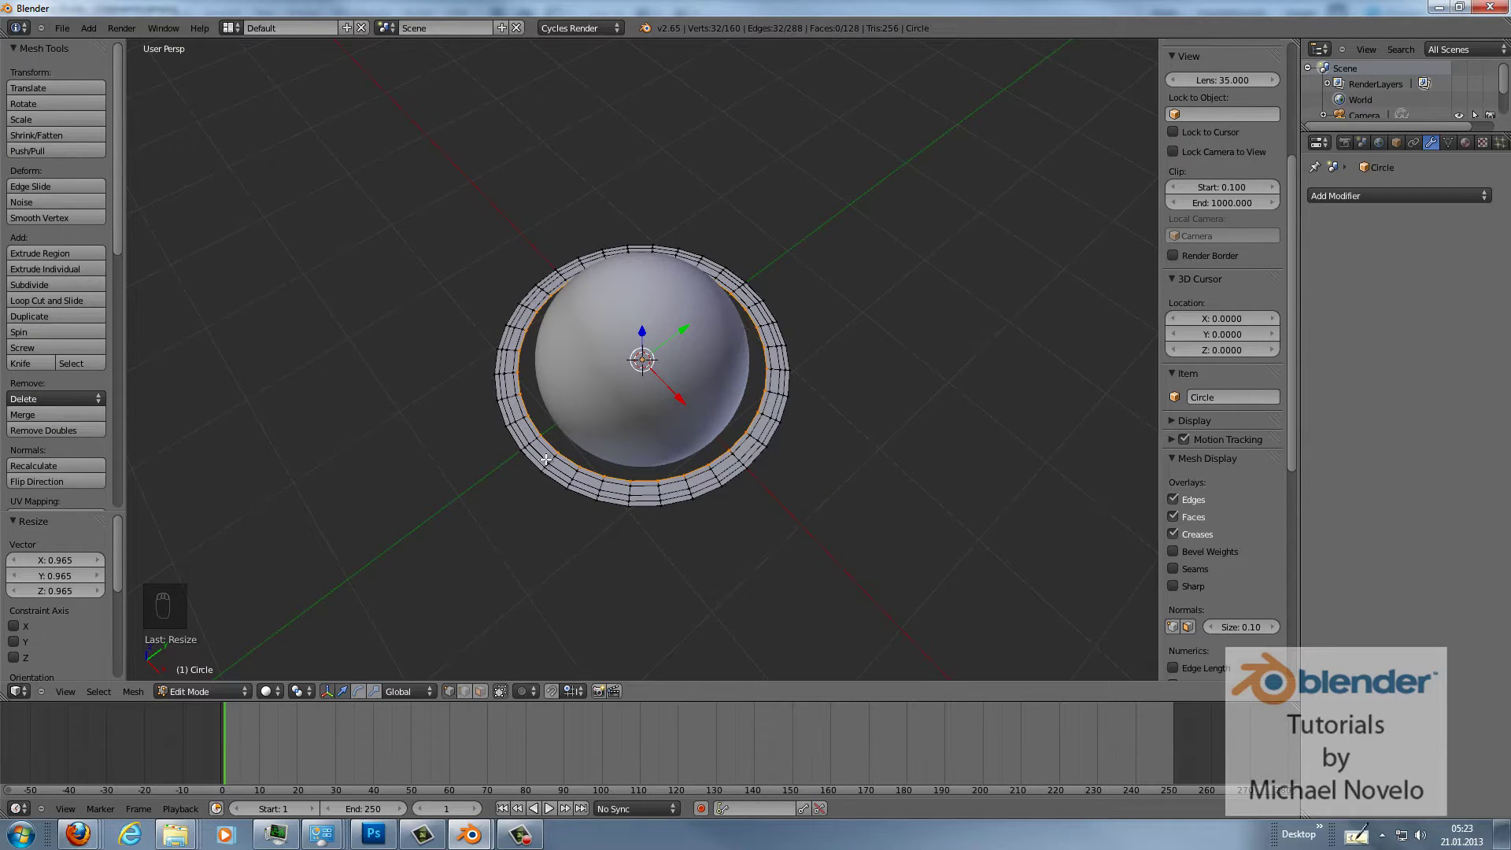
{"action": "middle_click_drag", "start_coordinate": [546, 459], "coordinate": [579, 431]}
{"action": "key", "text": "Tab"}
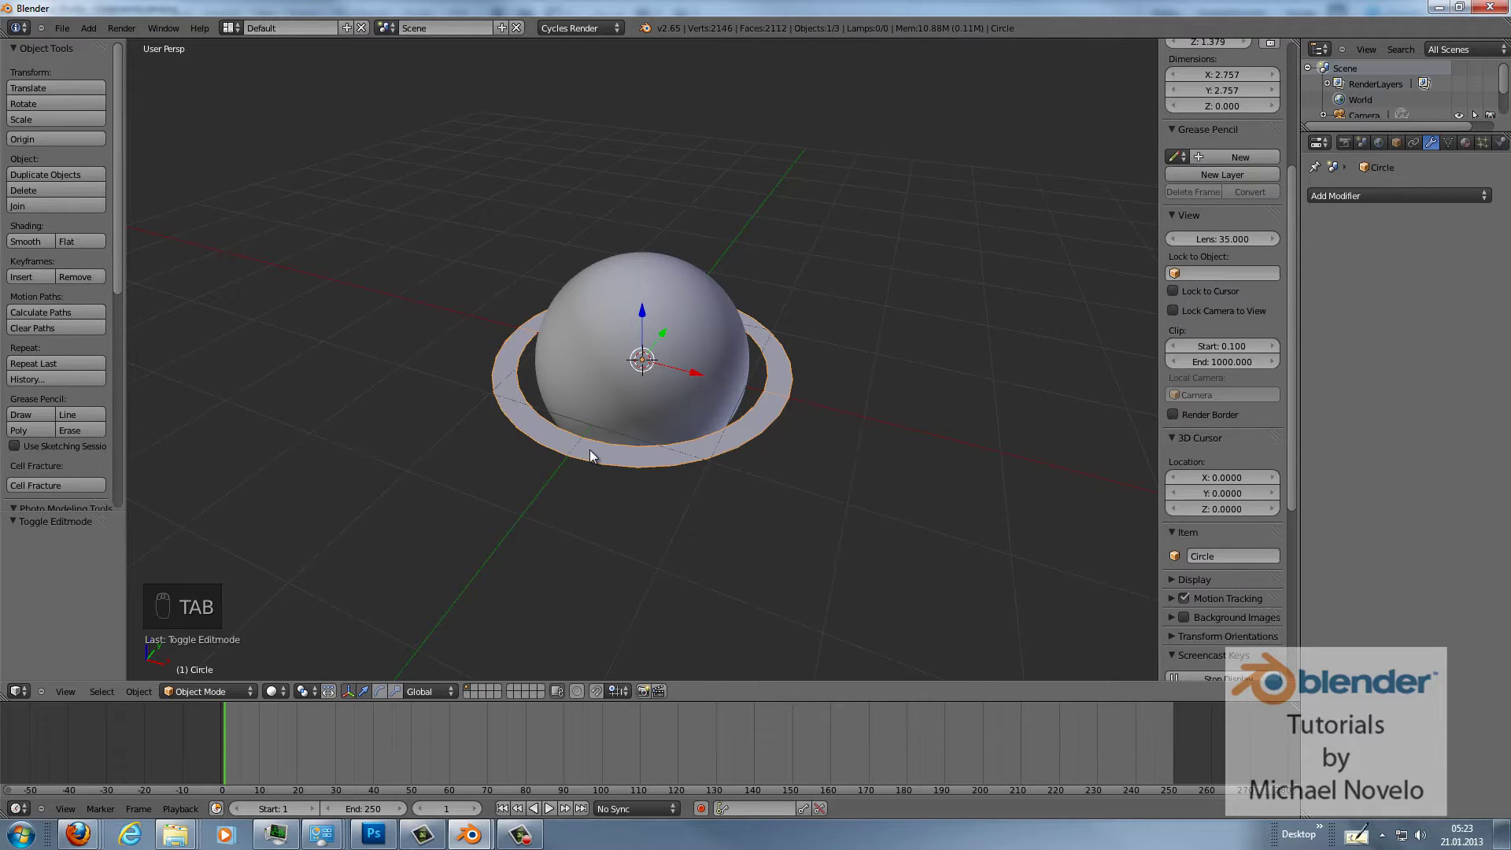
In Edit Mode, select the whole ring mesh and subdivide it once.
{"action": "key", "text": "Tab"}
{"action": "key", "text": "w"}
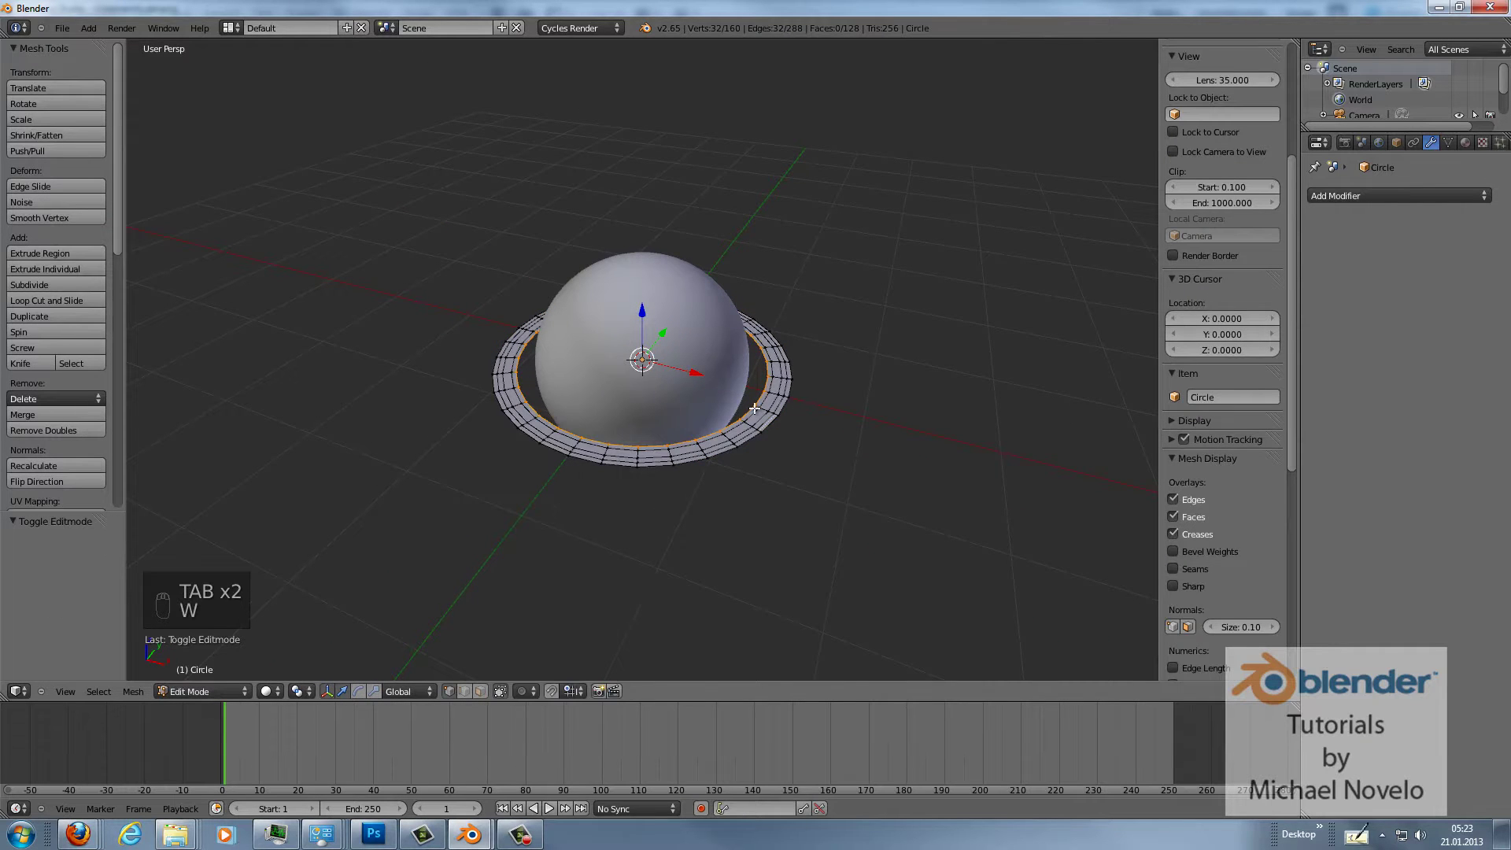
{"action": "key", "text": "a"}
{"action": "key", "text": "a"}
{"action": "key", "text": "w"}
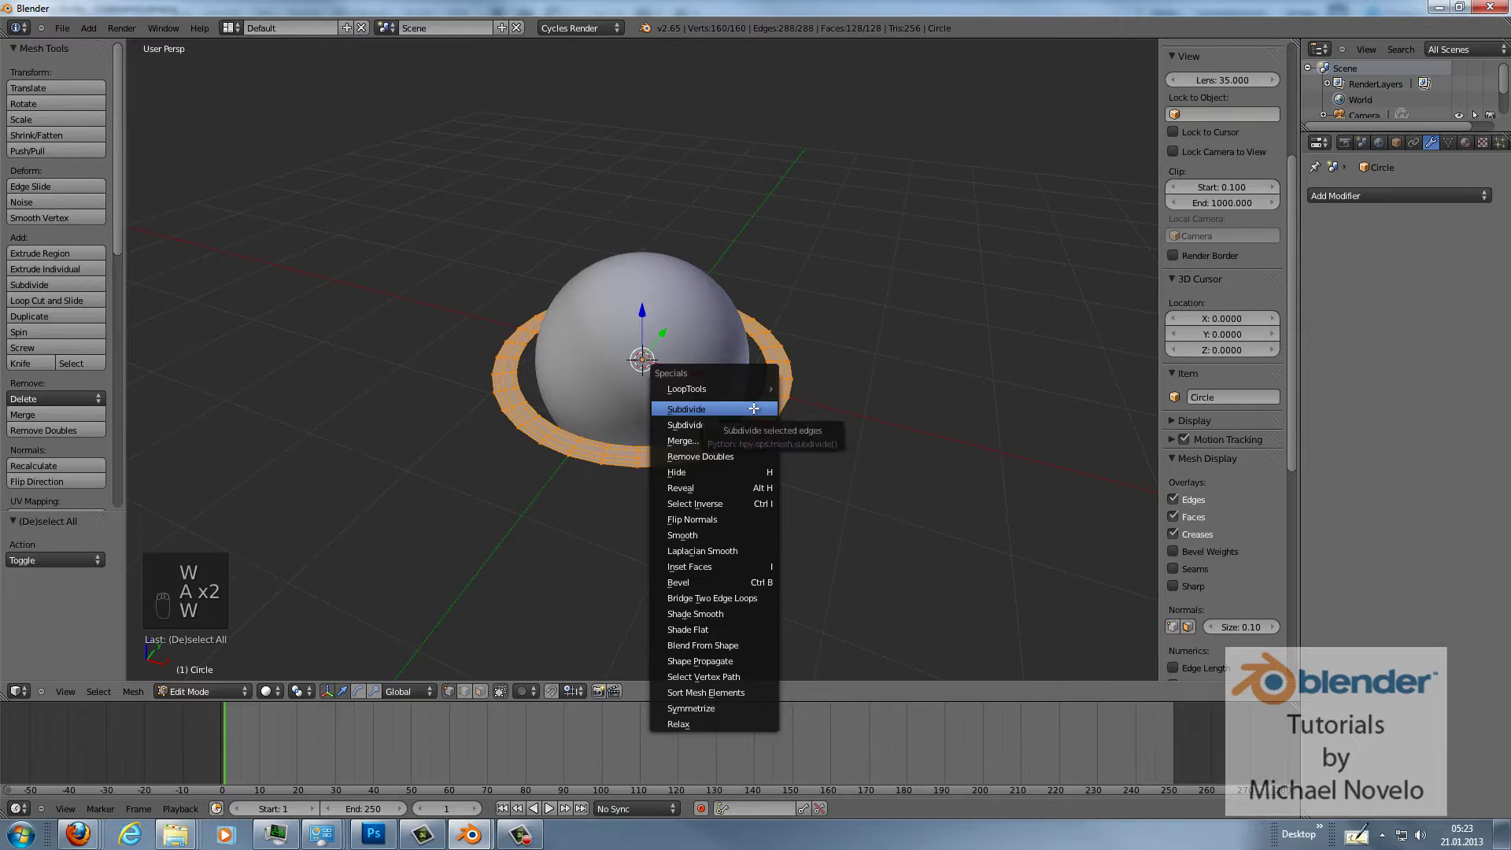
{"action": "left_click", "coordinate": [749, 408]}
Enable proportional editing and set its falloff to Random.
{"action": "middle_click_drag", "start_coordinate": [599, 454], "coordinate": [596, 399]}
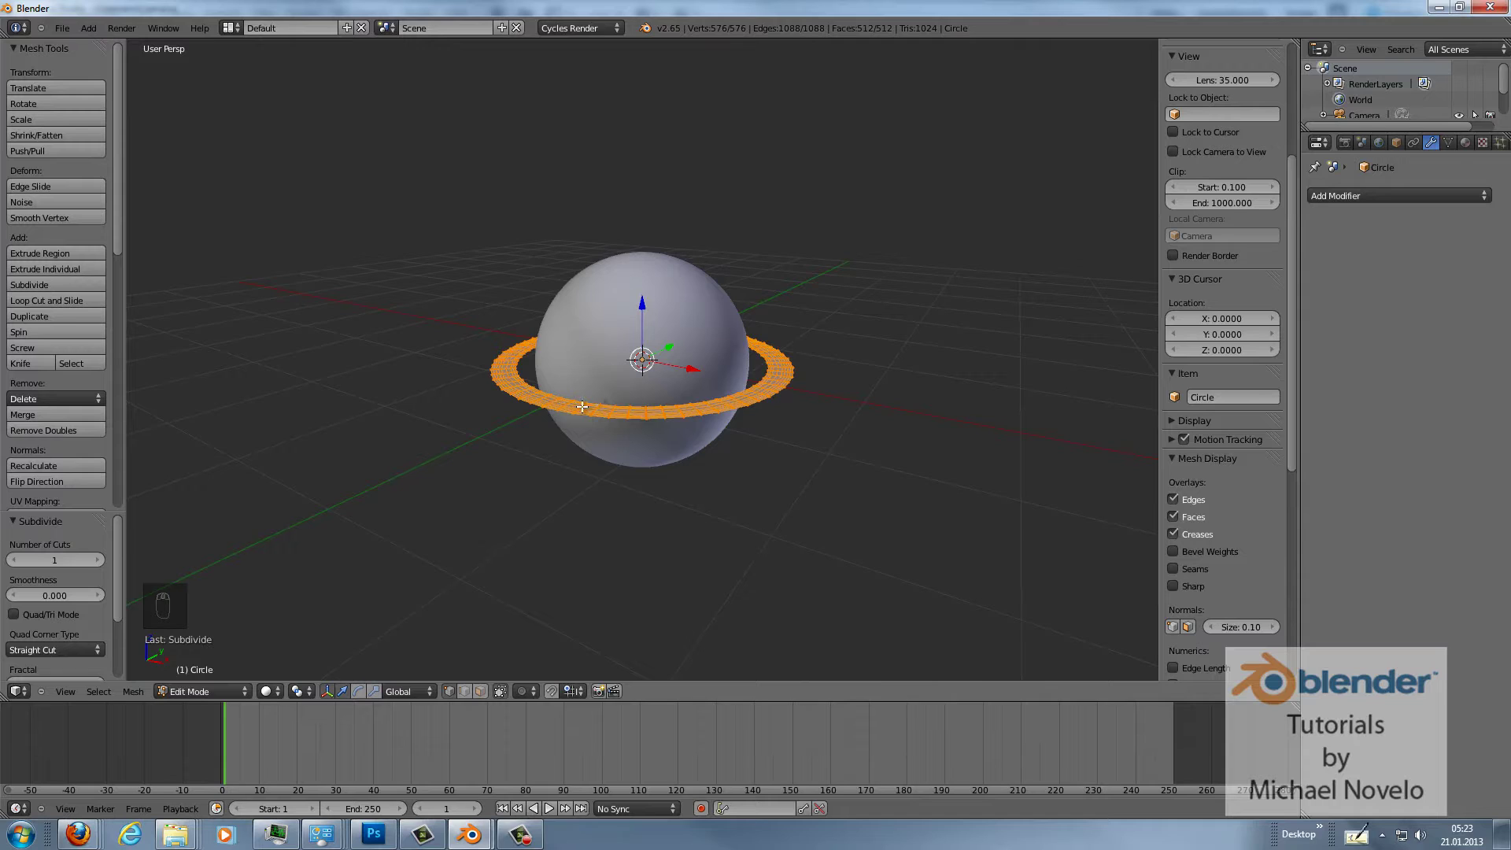
{"action": "left_click", "coordinate": [533, 692]}
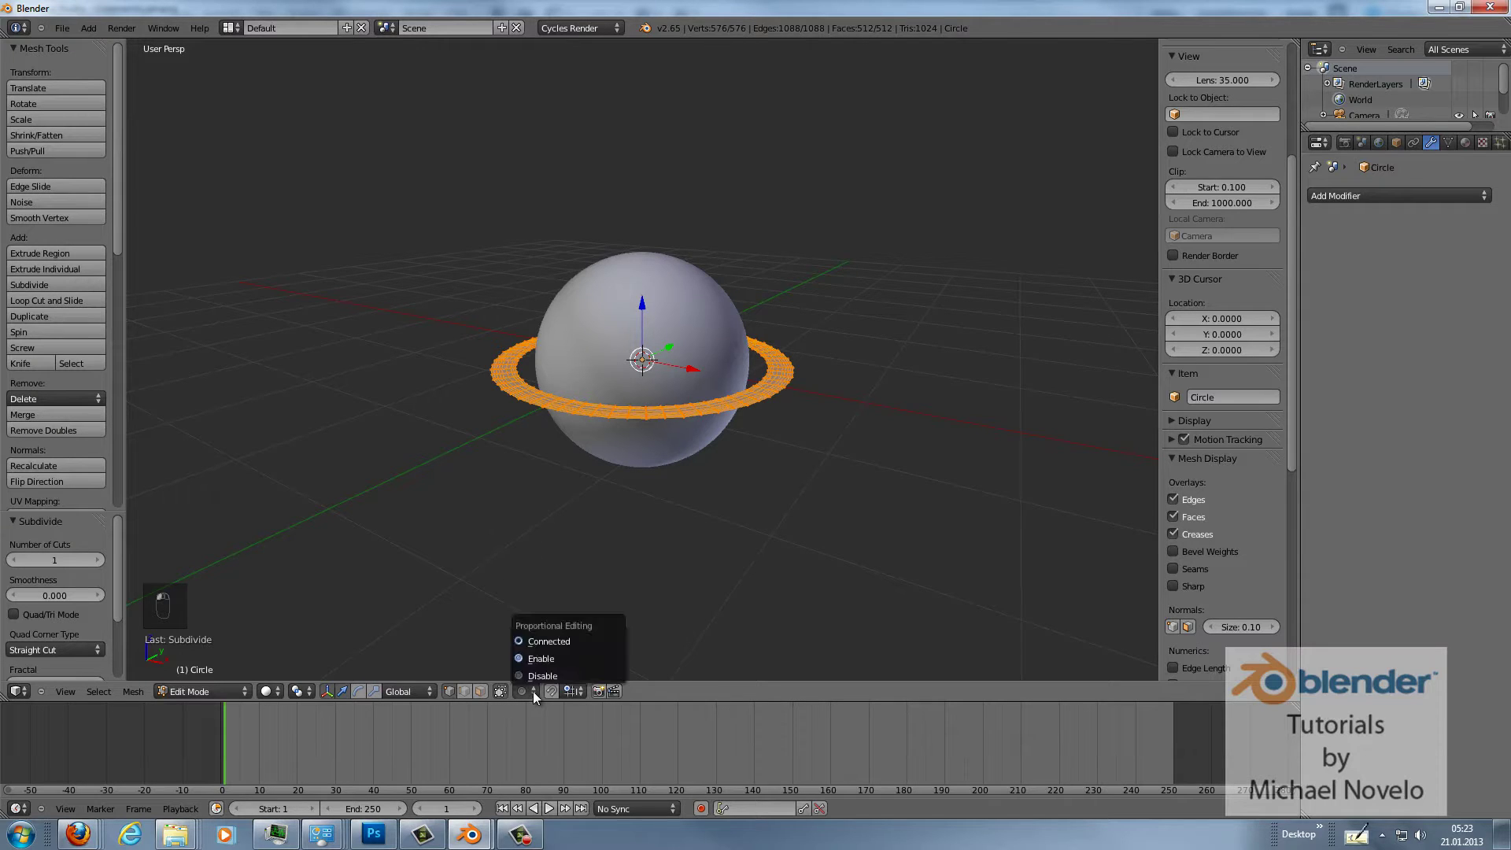
{"action": "left_click", "coordinate": [543, 656]}
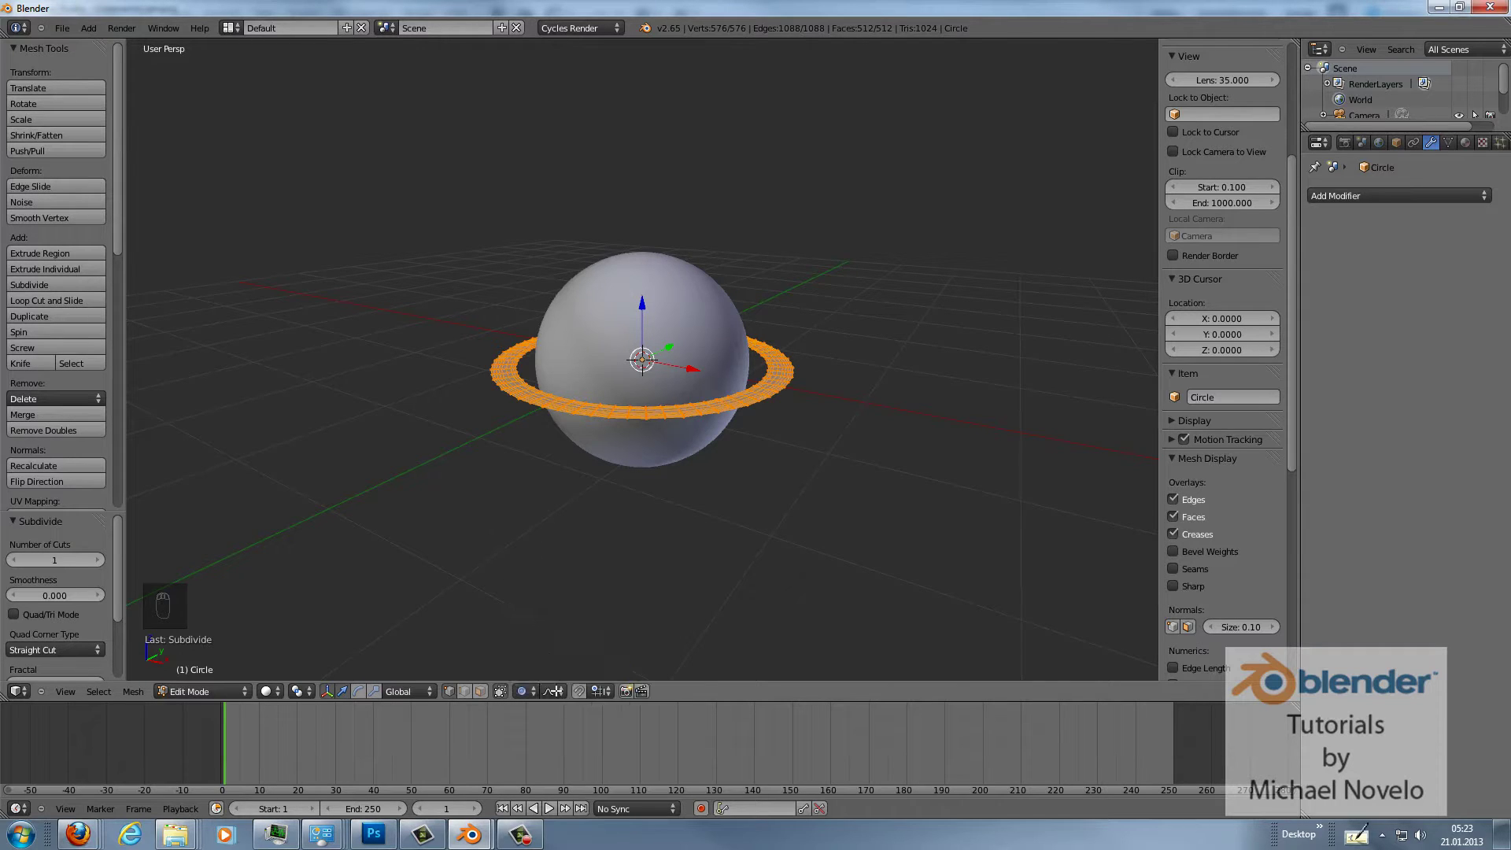
{"action": "left_click", "coordinate": [563, 691]}
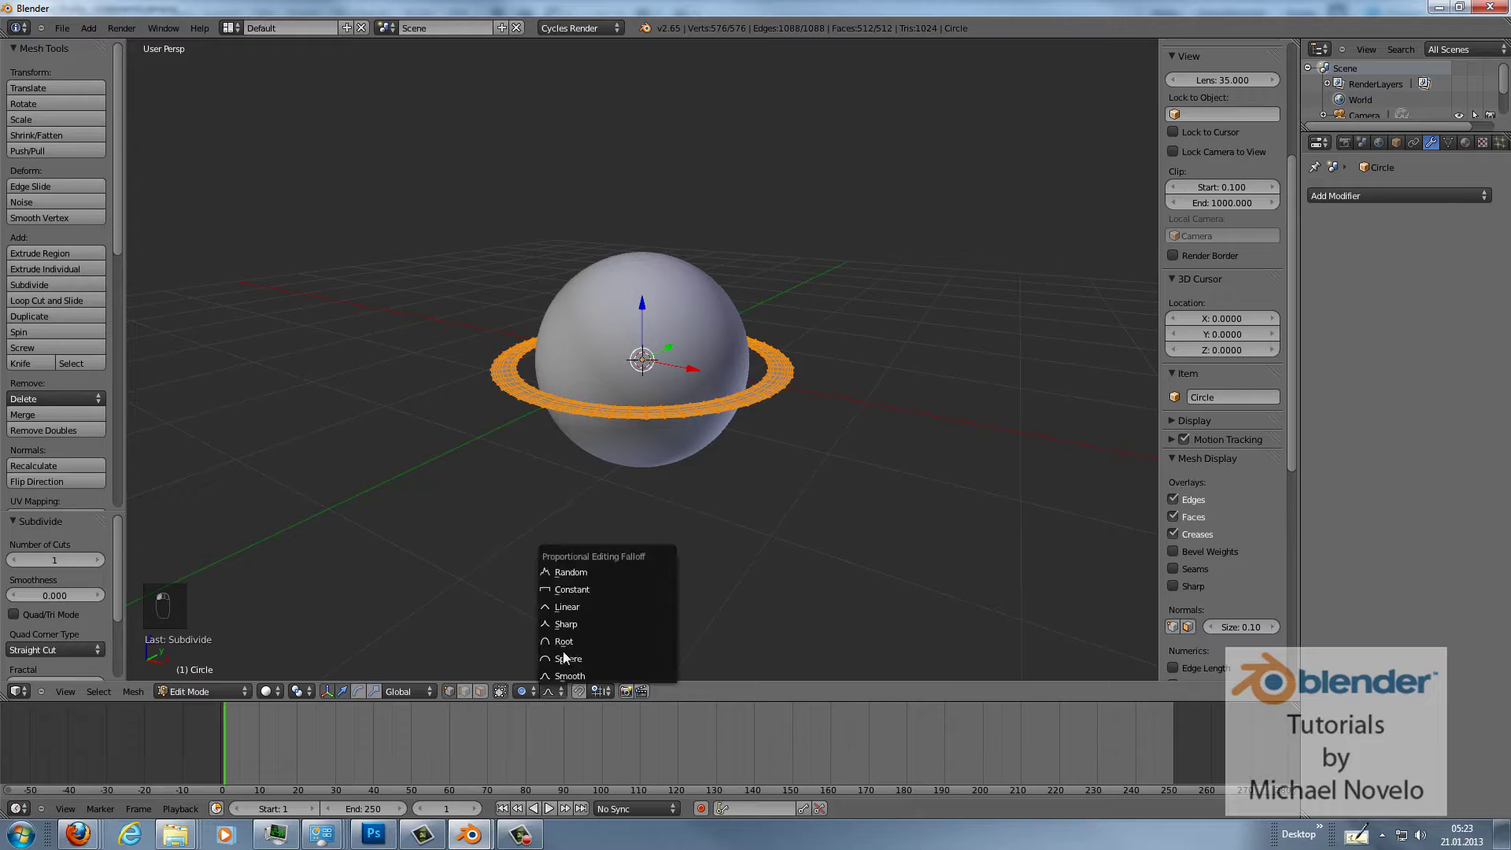
{"action": "left_click", "coordinate": [569, 571]}
Raise one ring vertex about 0.38 along Z and another about 0.36 to roughen the flat surface.
{"action": "right_click", "coordinate": [639, 411]}
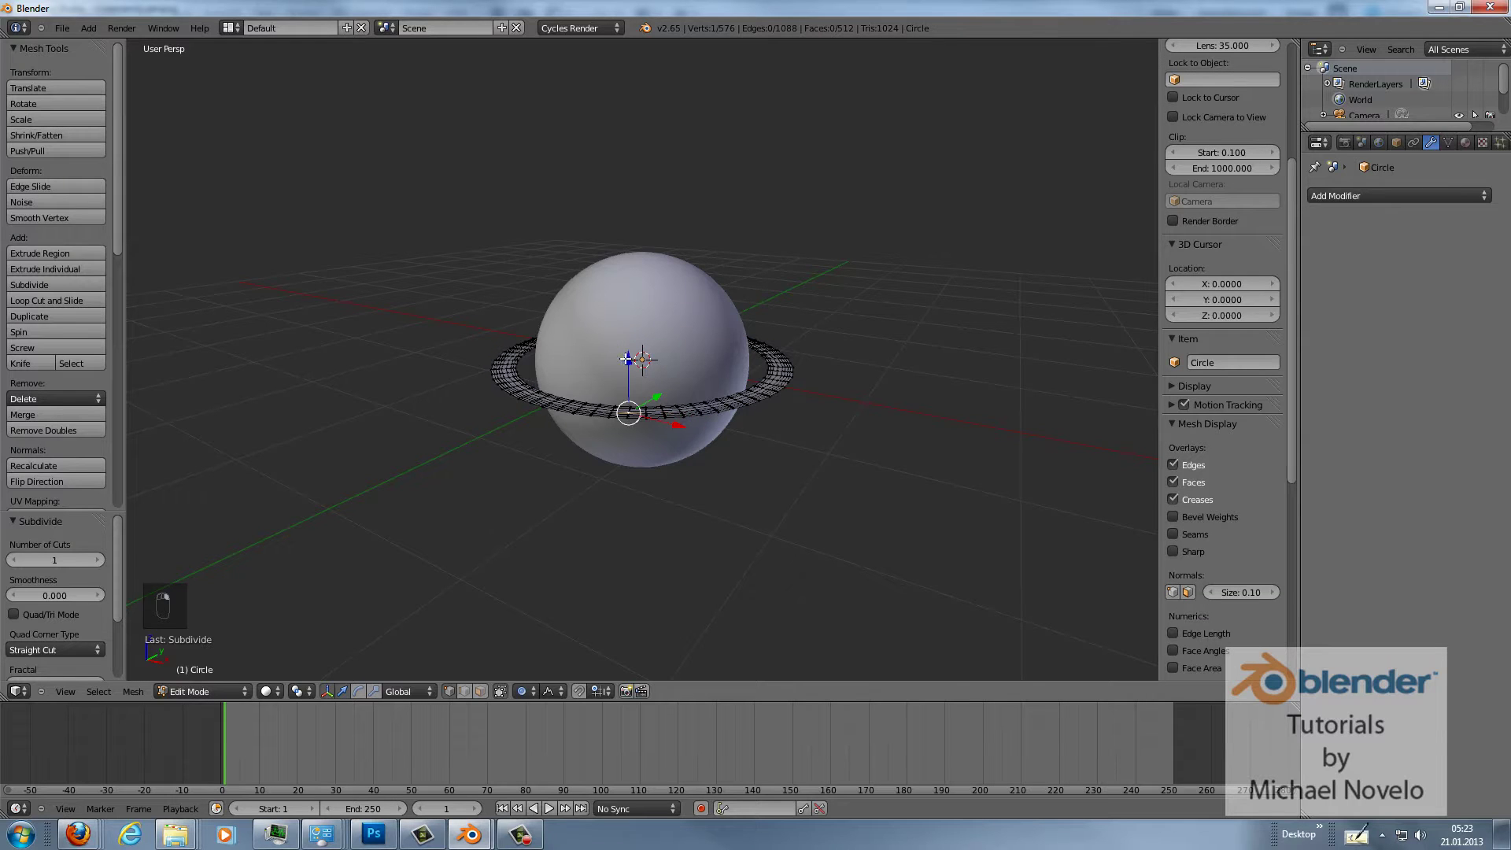
{"action": "left_click_drag", "start_coordinate": [628, 359], "coordinate": [625, 305]}
{"action": "middle_click_drag", "start_coordinate": [697, 331], "coordinate": [577, 332]}
{"action": "right_click", "coordinate": [621, 405]}
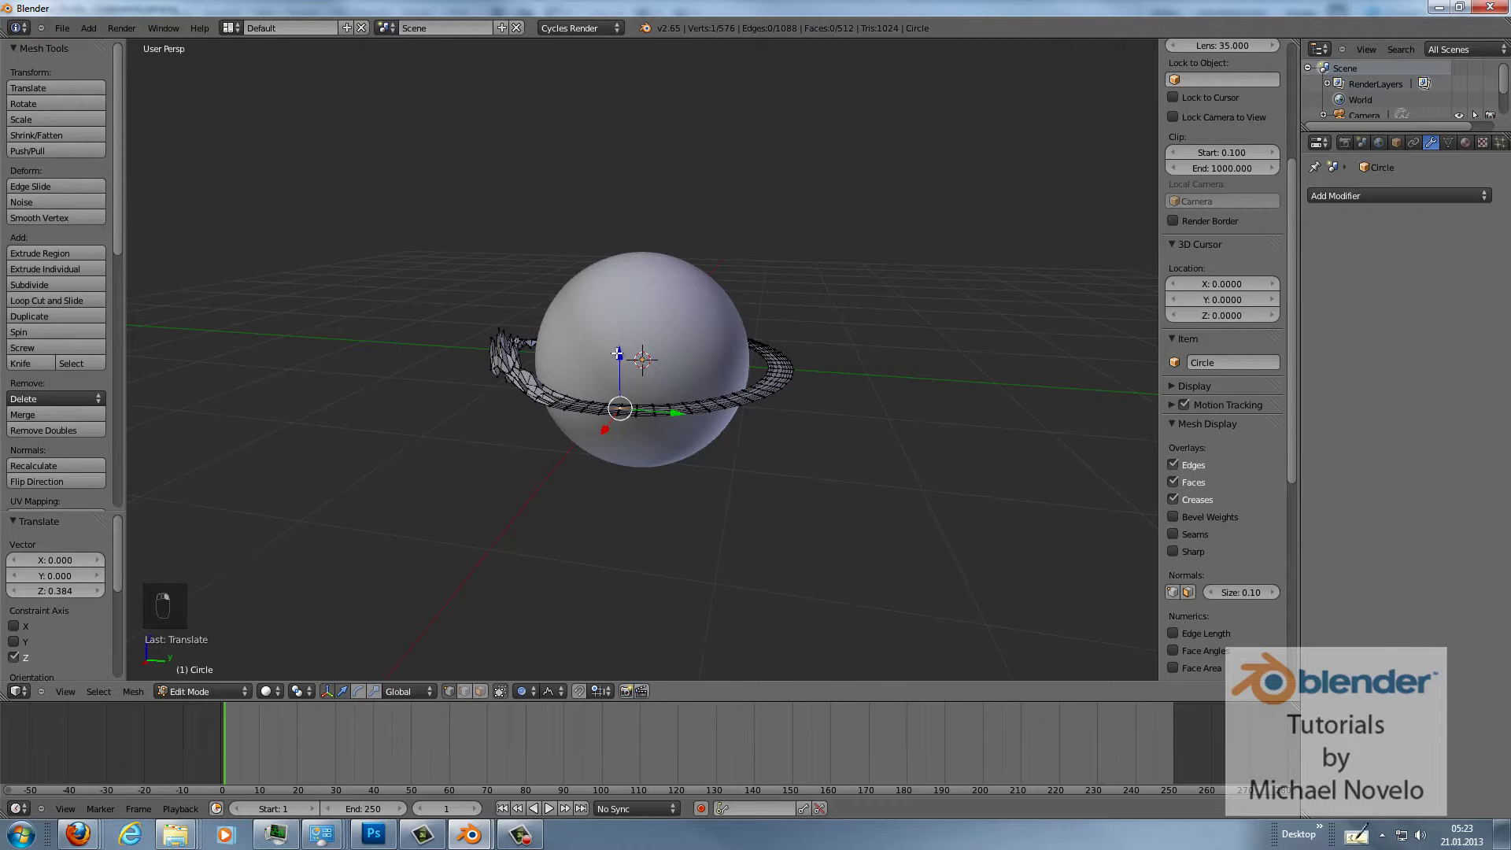
{"action": "left_click_drag", "start_coordinate": [617, 346], "coordinate": [588, 295]}
On the ring's next smooth section, lower one vertex about 0.36 along Z and raise a neighbouring one about 0.26.
{"action": "right_click", "coordinate": [592, 408]}
{"action": "middle_click_drag", "start_coordinate": [591, 299], "coordinate": [648, 404]}
{"action": "right_click", "coordinate": [644, 406]}
{"action": "key", "text": "g"}
{"action": "key", "text": "z"}
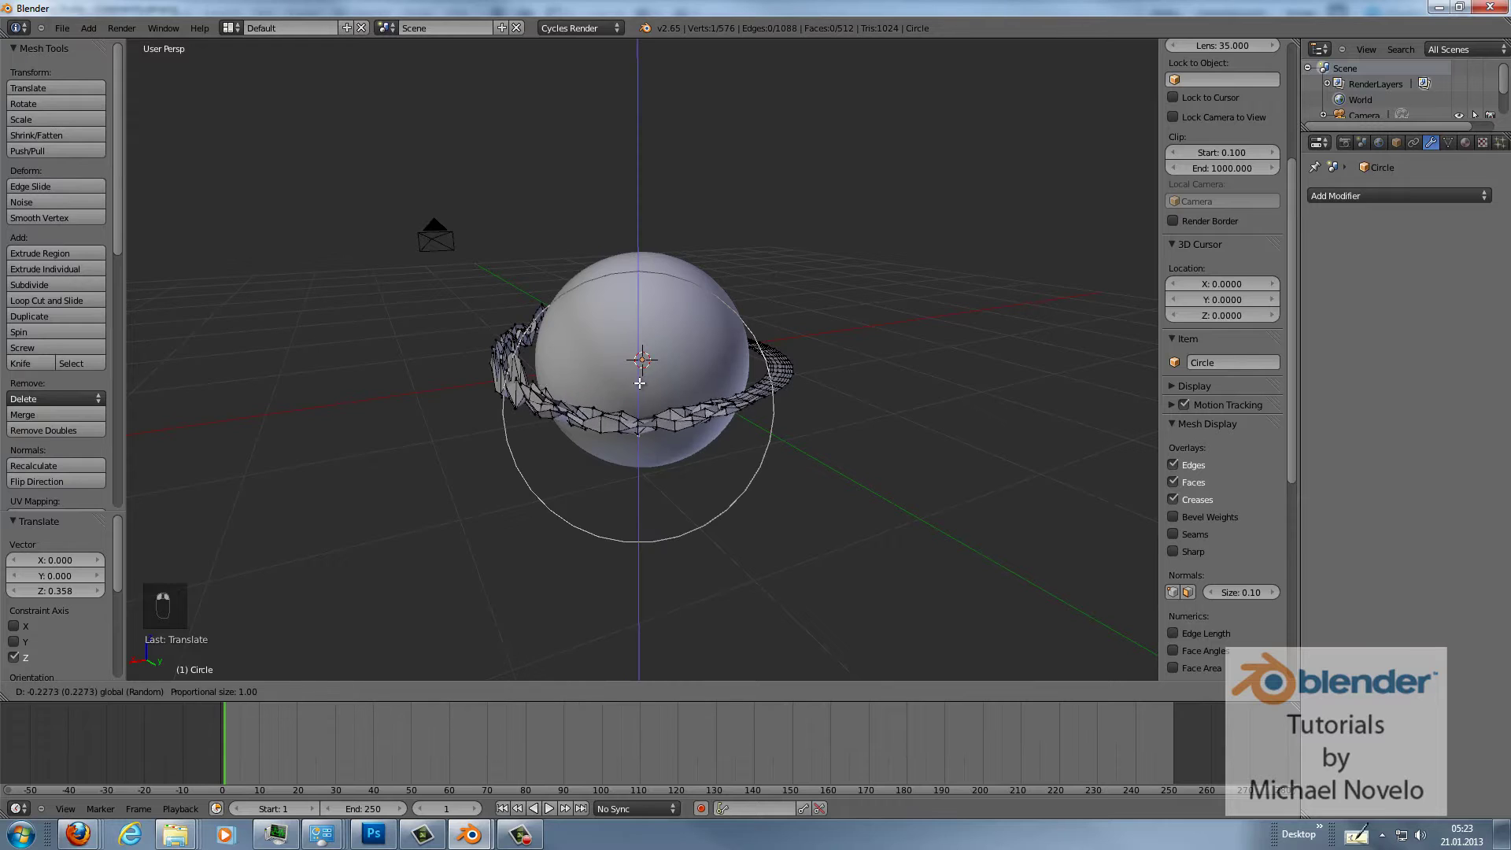
{"action": "left_click", "coordinate": [638, 396]}
{"action": "right_click", "coordinate": [702, 397]}
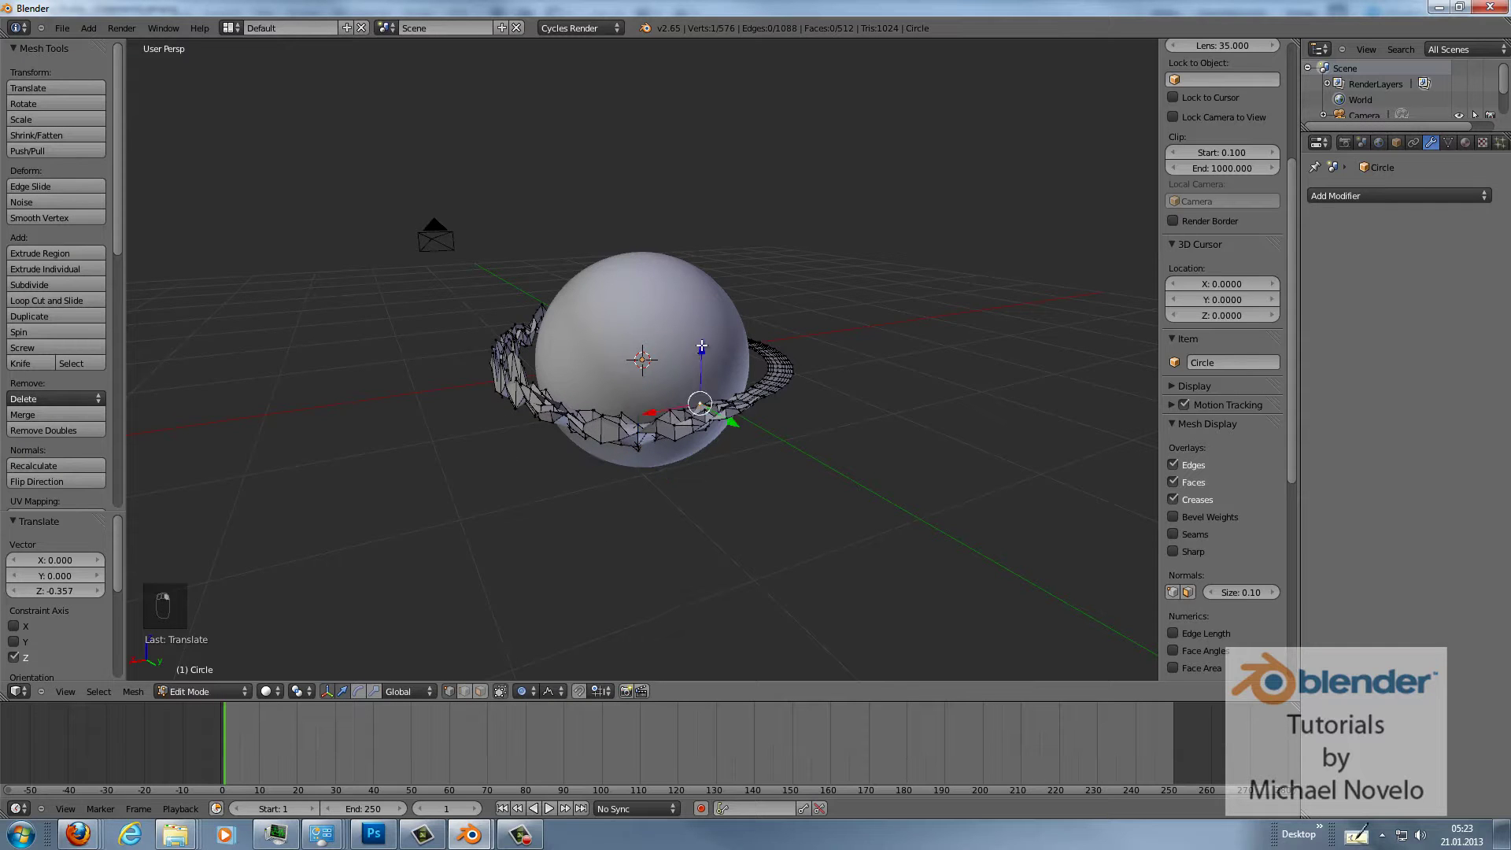
{"action": "key", "text": "g"}
{"action": "key", "text": "z"}
{"action": "left_click", "coordinate": [752, 340]}
Continue around the ring, lowering one vertex about 0.29 along Z and raising another about 0.38.
{"action": "middle_click_drag", "start_coordinate": [752, 340], "coordinate": [641, 386]}
{"action": "right_click", "coordinate": [647, 407]}
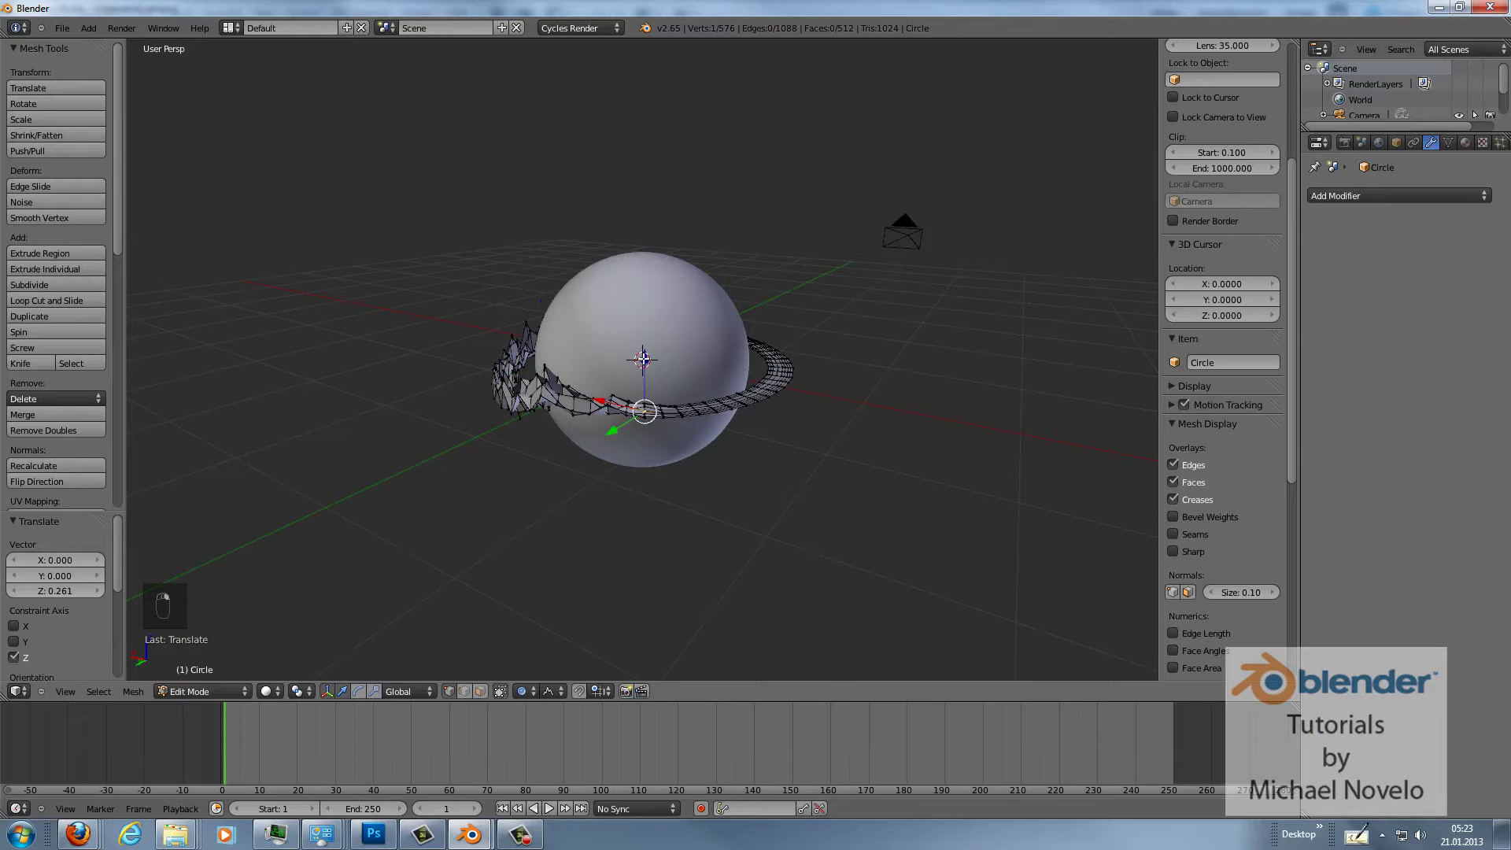
{"action": "key", "text": "g"}
{"action": "key", "text": "z"}
{"action": "left_click", "coordinate": [644, 395]}
{"action": "middle_click_drag", "start_coordinate": [644, 395], "coordinate": [652, 355]}
{"action": "key", "text": "g"}
{"action": "key", "text": "z"}
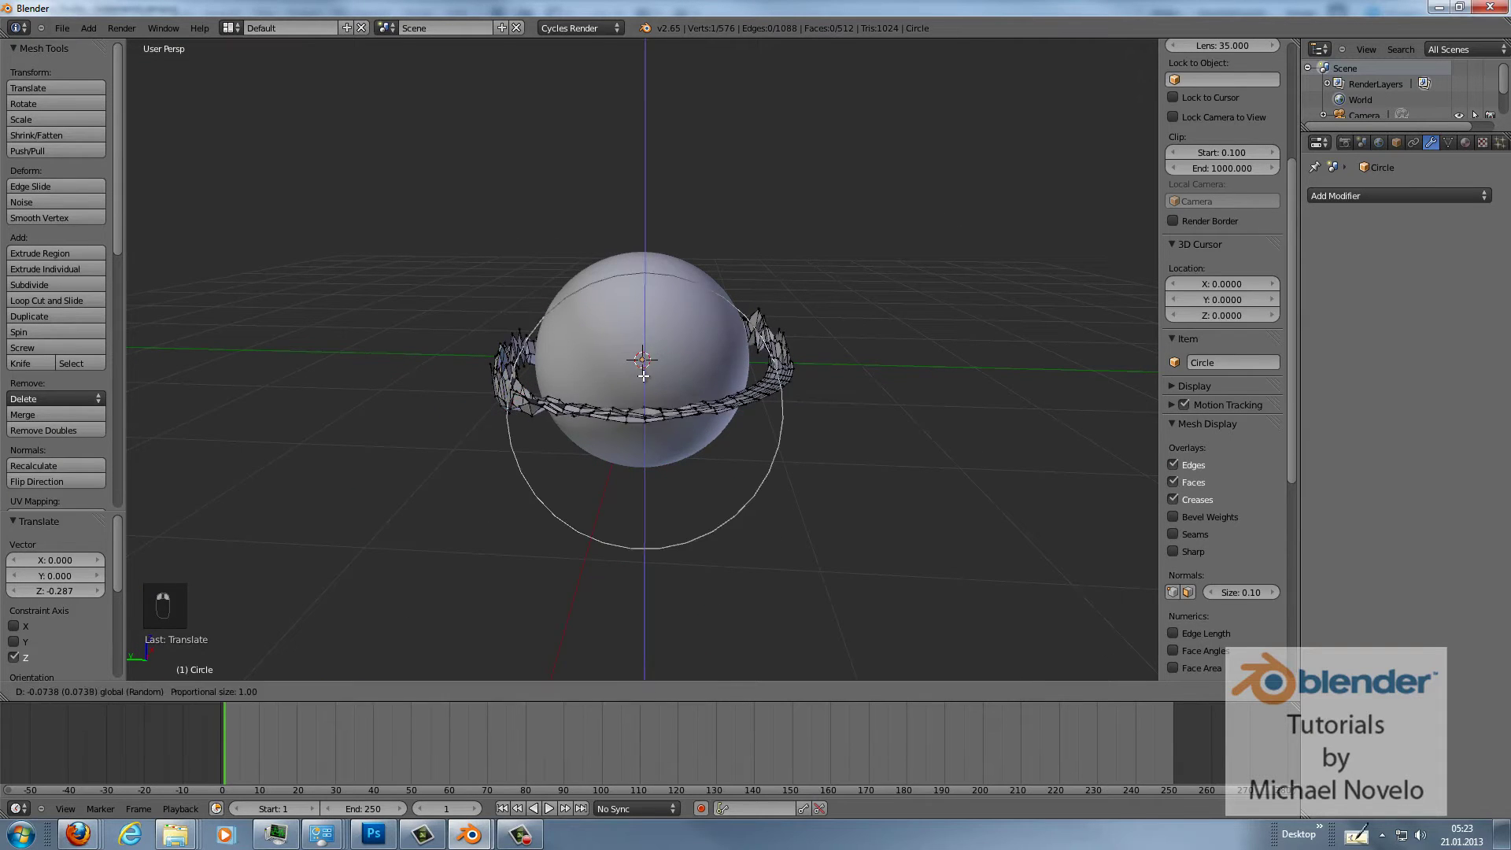
{"action": "left_click", "coordinate": [642, 296]}
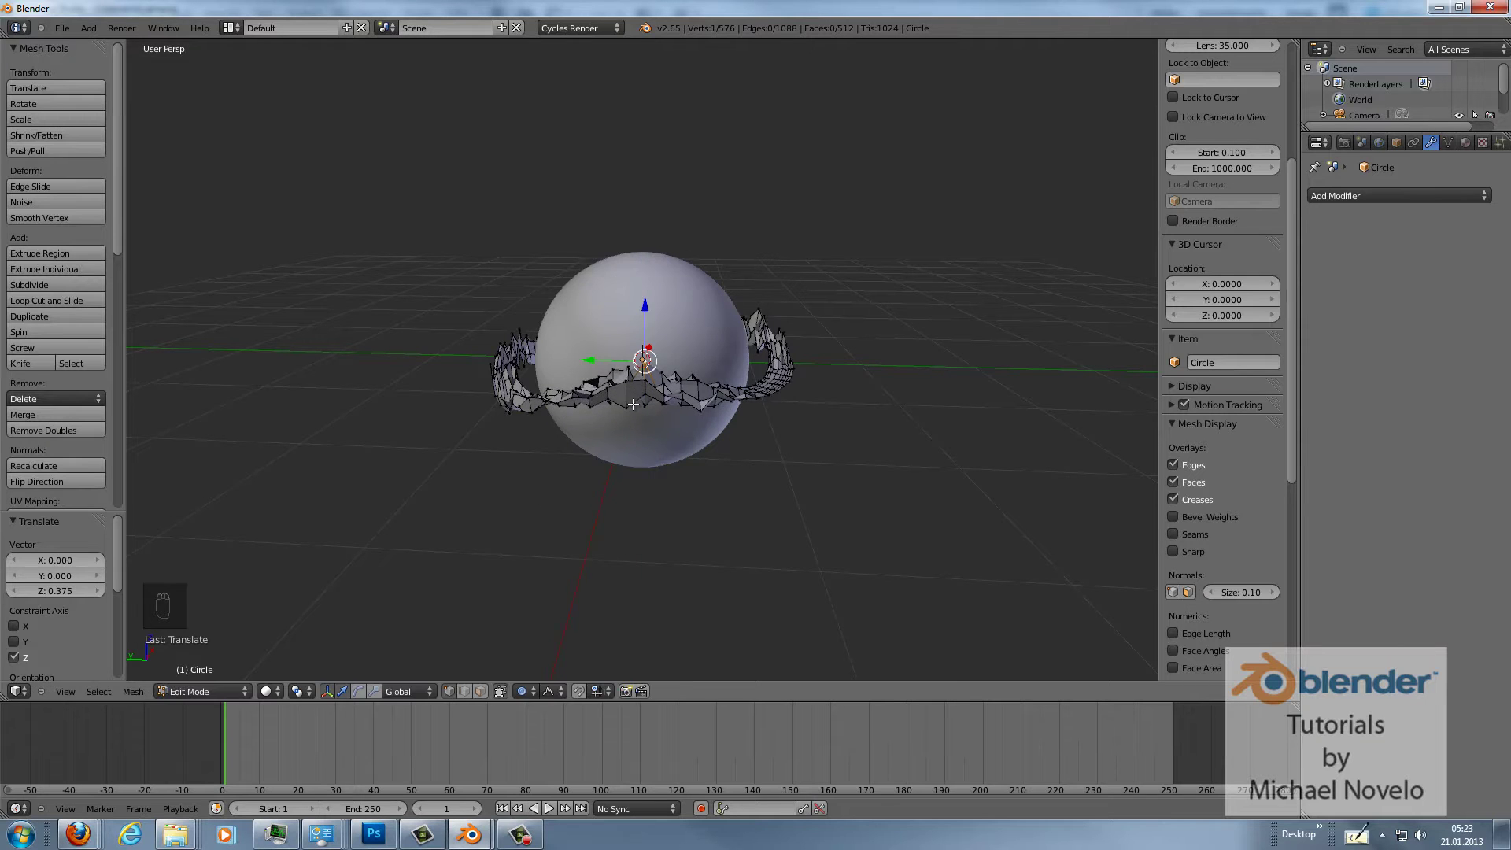
Roughen the remaining ring sections by moving three vertices vertically by about -0.27, 0.43 and -0.12.
{"action": "mouse_move", "coordinate": [631, 404]}
{"action": "right_mouse_down"}
{"action": "mouse_move", "coordinate": [641, 373]}
{"action": "mouse_move", "coordinate": [635, 425]}
{"action": "right_mouse_up"}
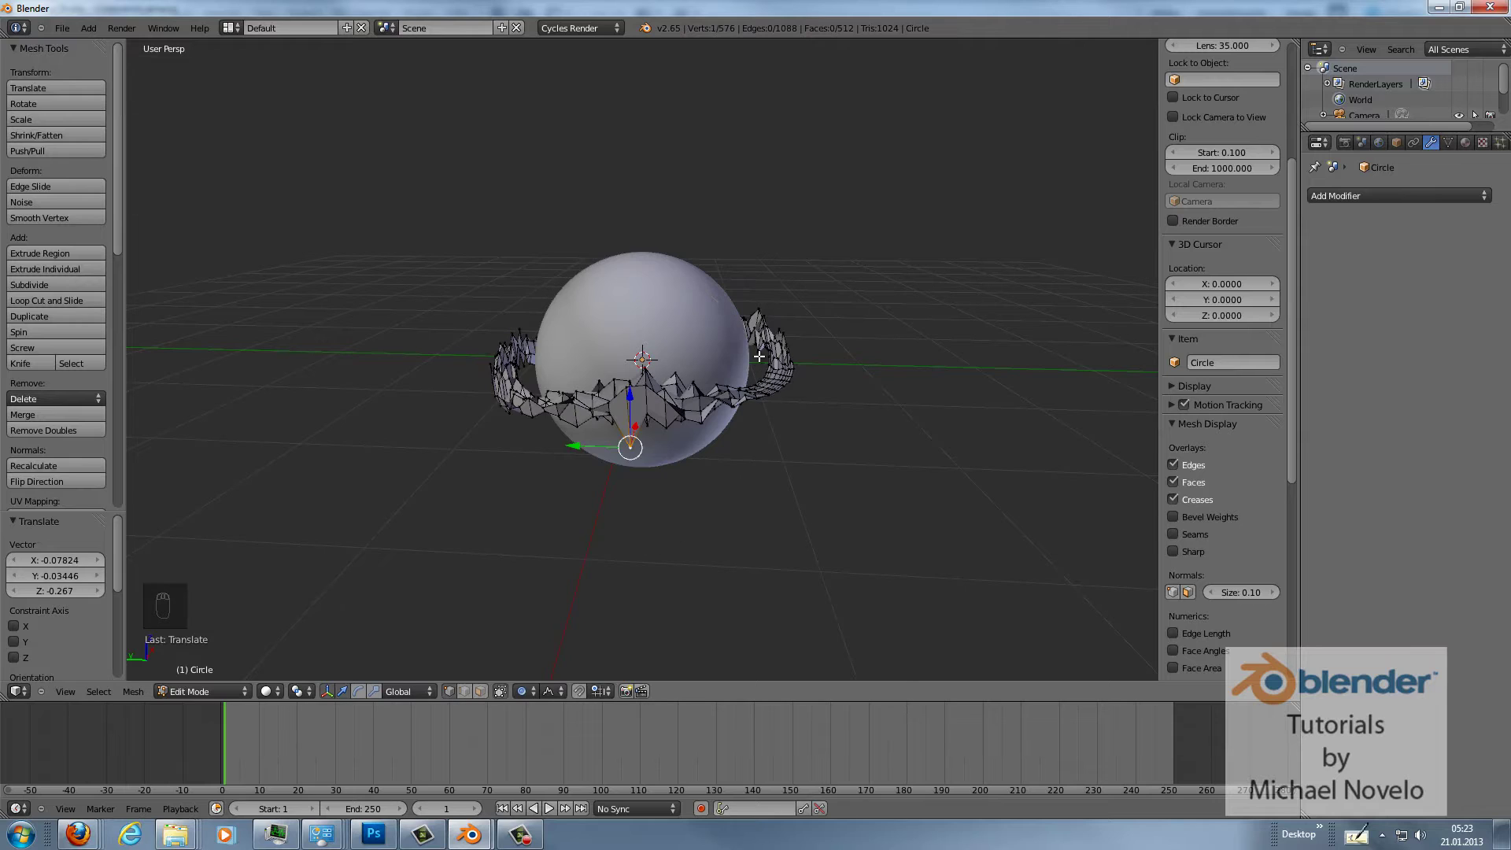
{"action": "middle_click_drag", "start_coordinate": [634, 425], "coordinate": [543, 429]}
{"action": "right_click", "coordinate": [646, 415]}
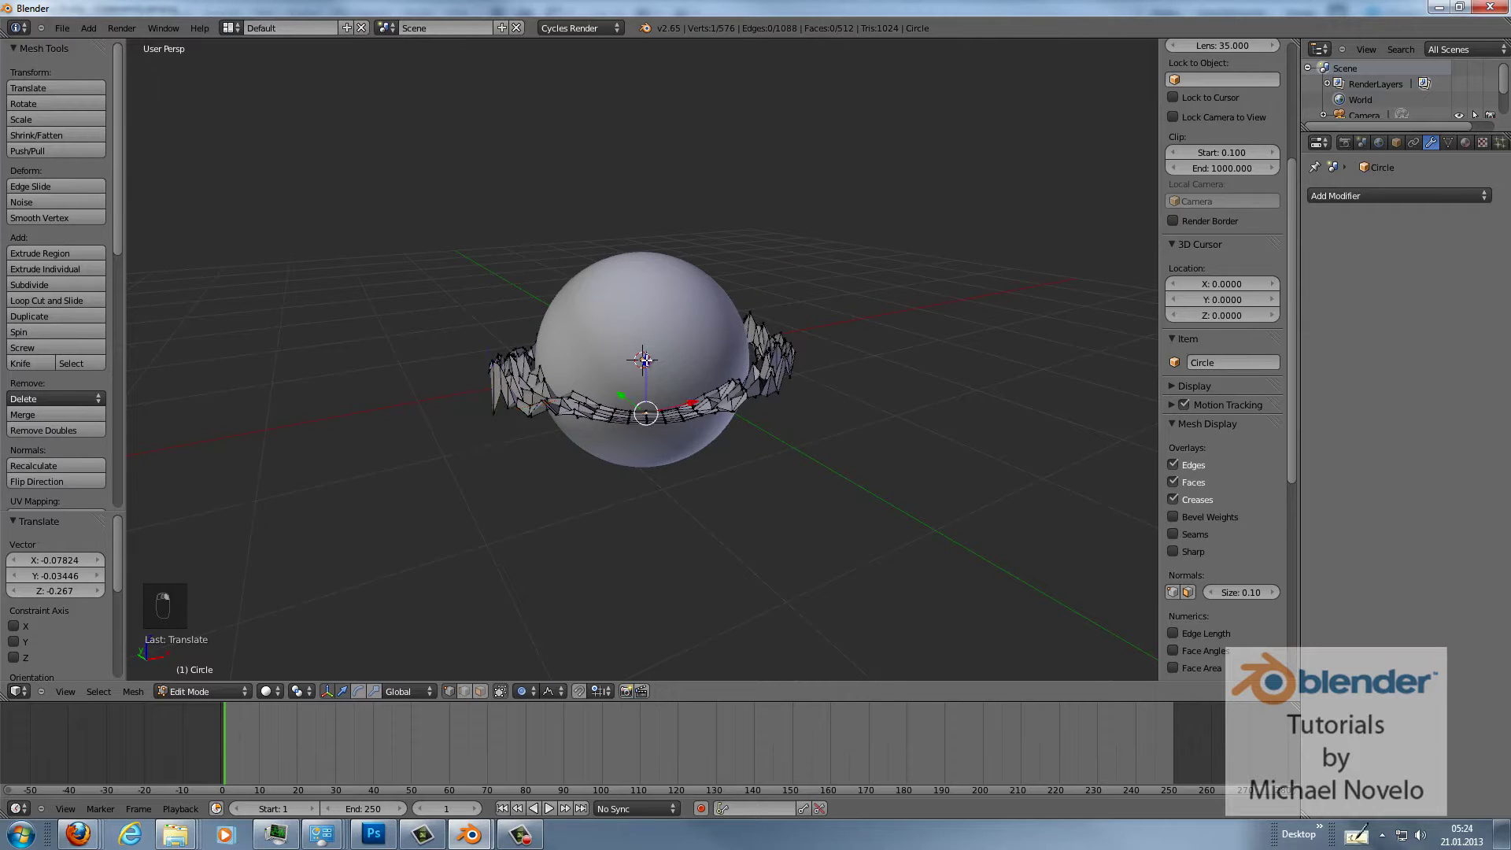
{"action": "key", "text": "g"}
{"action": "key", "text": "z"}
{"action": "left_click", "coordinate": [716, 309]}
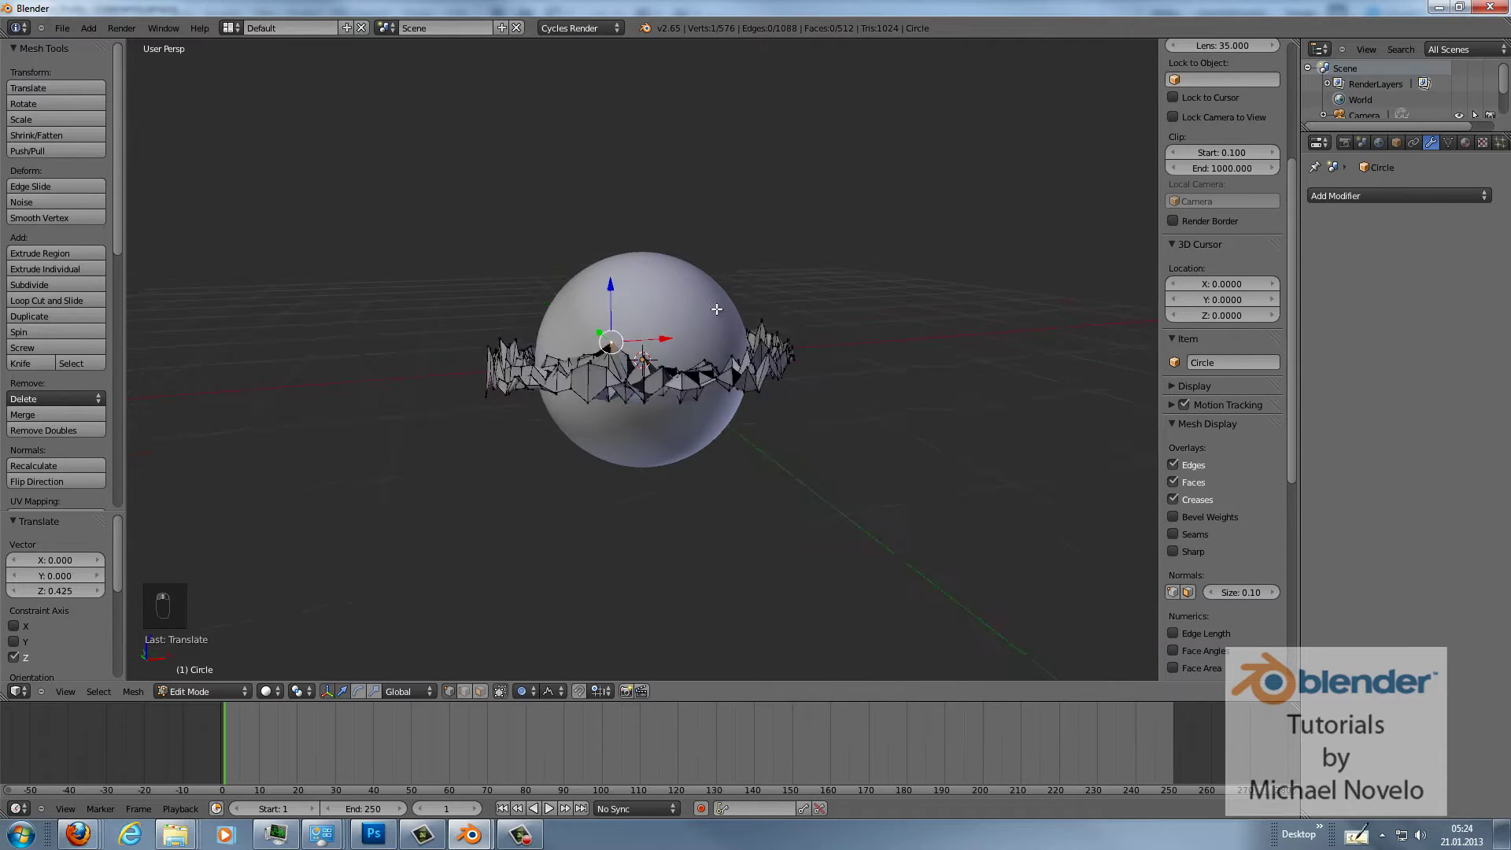
{"action": "middle_click_drag", "start_coordinate": [716, 310], "coordinate": [673, 376]}
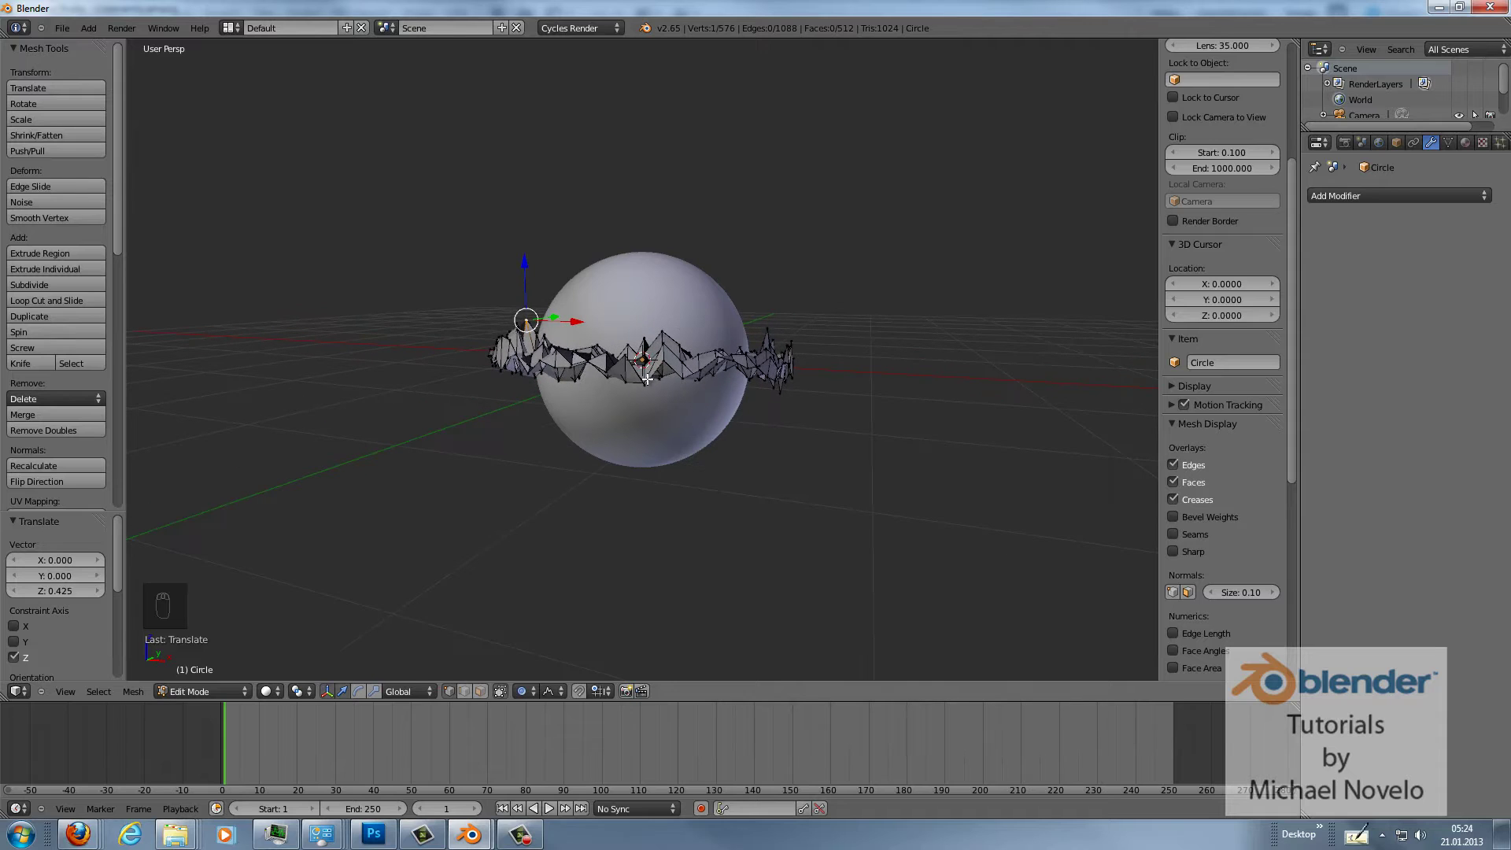
{"action": "right_click", "coordinate": [647, 379]}
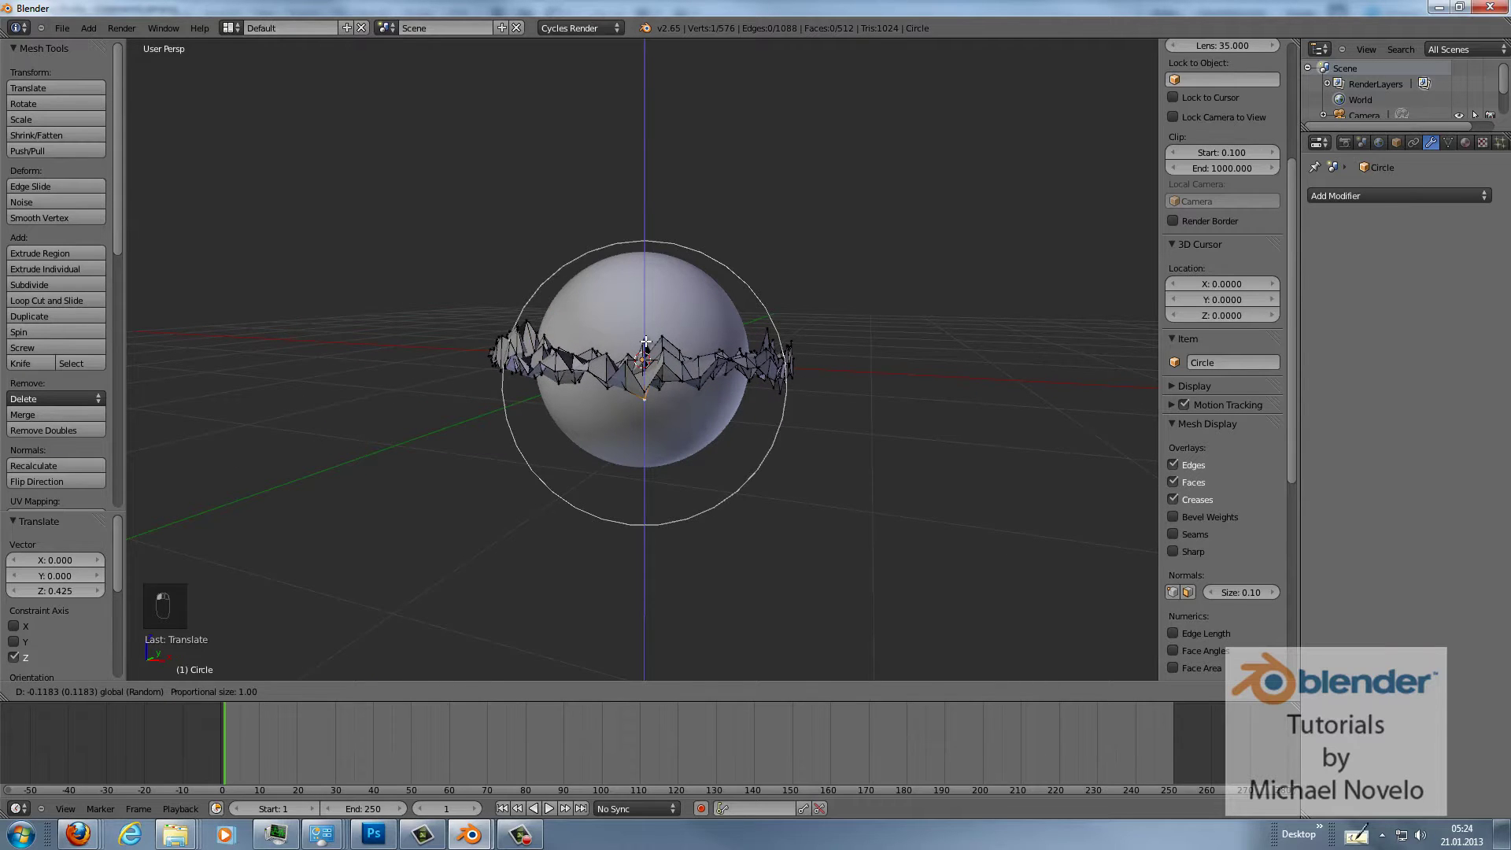
{"action": "left_click", "coordinate": [641, 346]}
Return to Object Mode in camera view and move the camera along Y toward the sphere, to about -6.54.
{"action": "key", "text": "KP_0"}
{"action": "scroll", "coordinate": [636, 351], "scroll_direction": "up", "scroll_amount": 4}
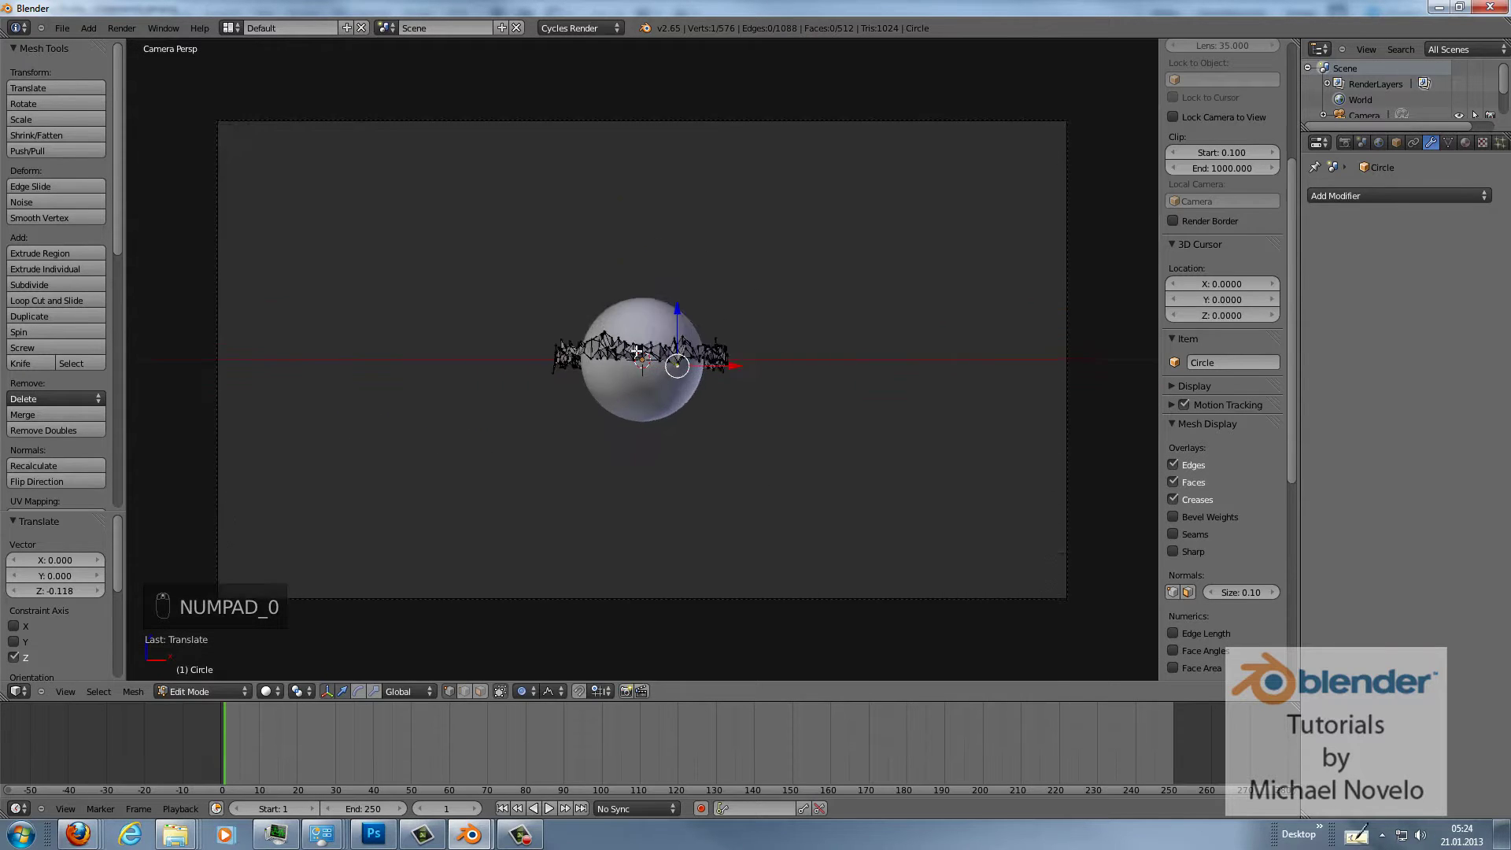
{"action": "scroll", "coordinate": [629, 331], "scroll_direction": "down", "scroll_amount": 2}
{"action": "key", "text": "Tab"}
{"action": "right_click", "coordinate": [535, 121]}
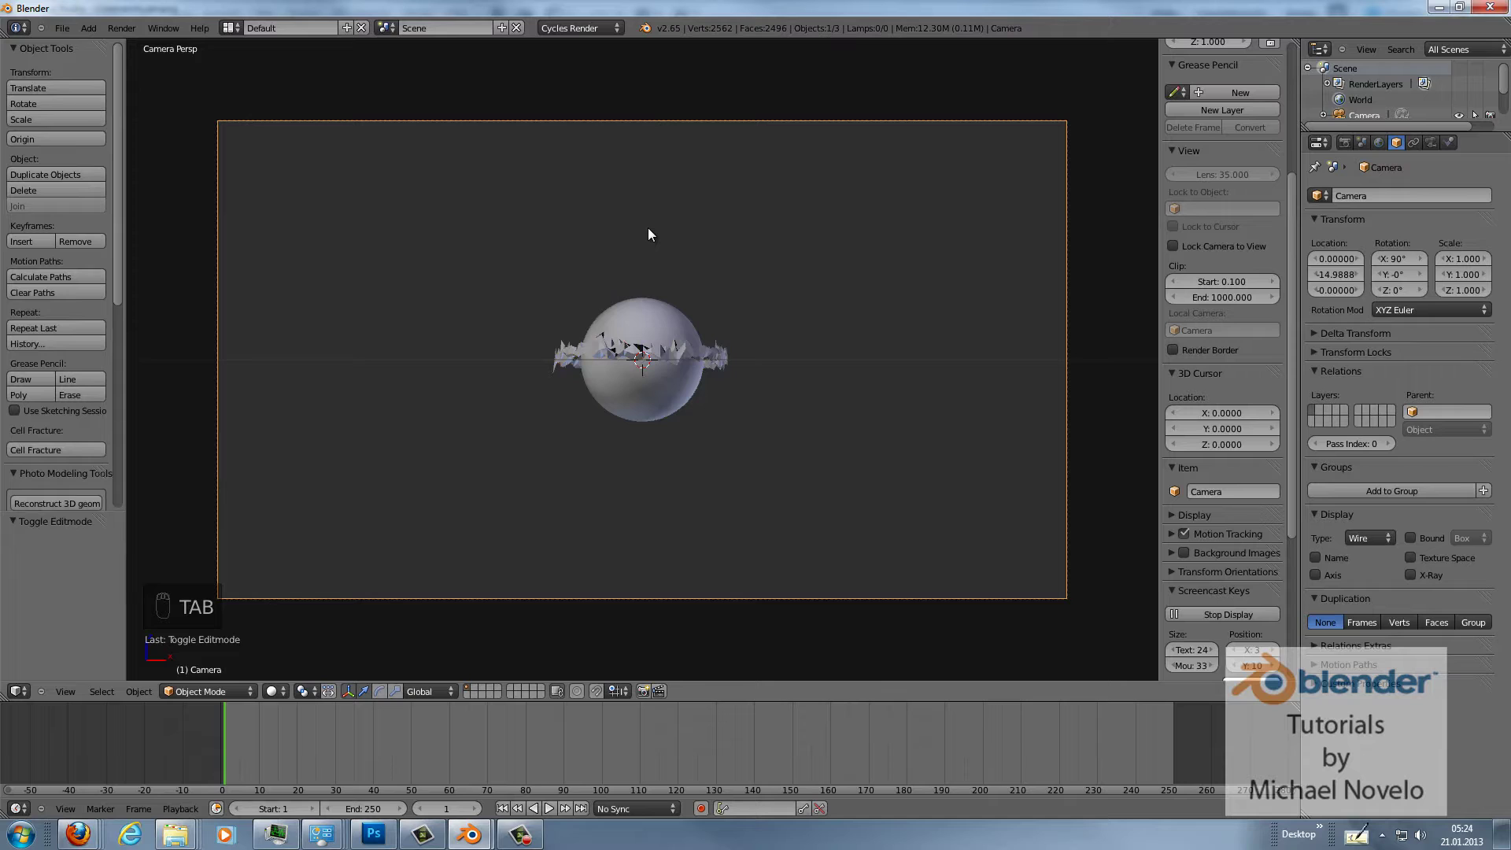
{"action": "key", "text": "g"}
{"action": "key", "text": "y"}
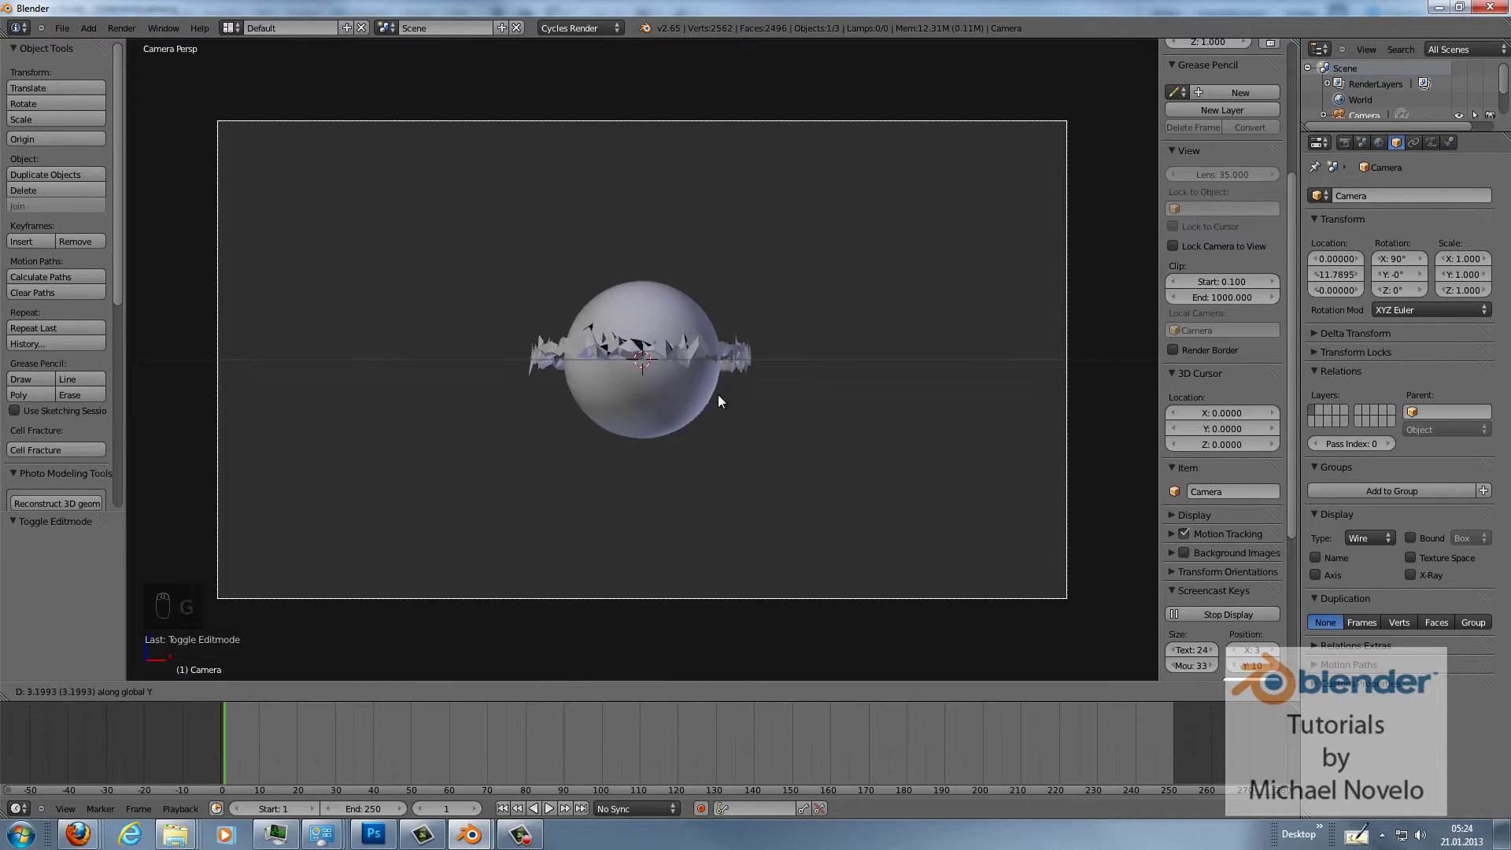
{"action": "left_click", "coordinate": [692, 453]}
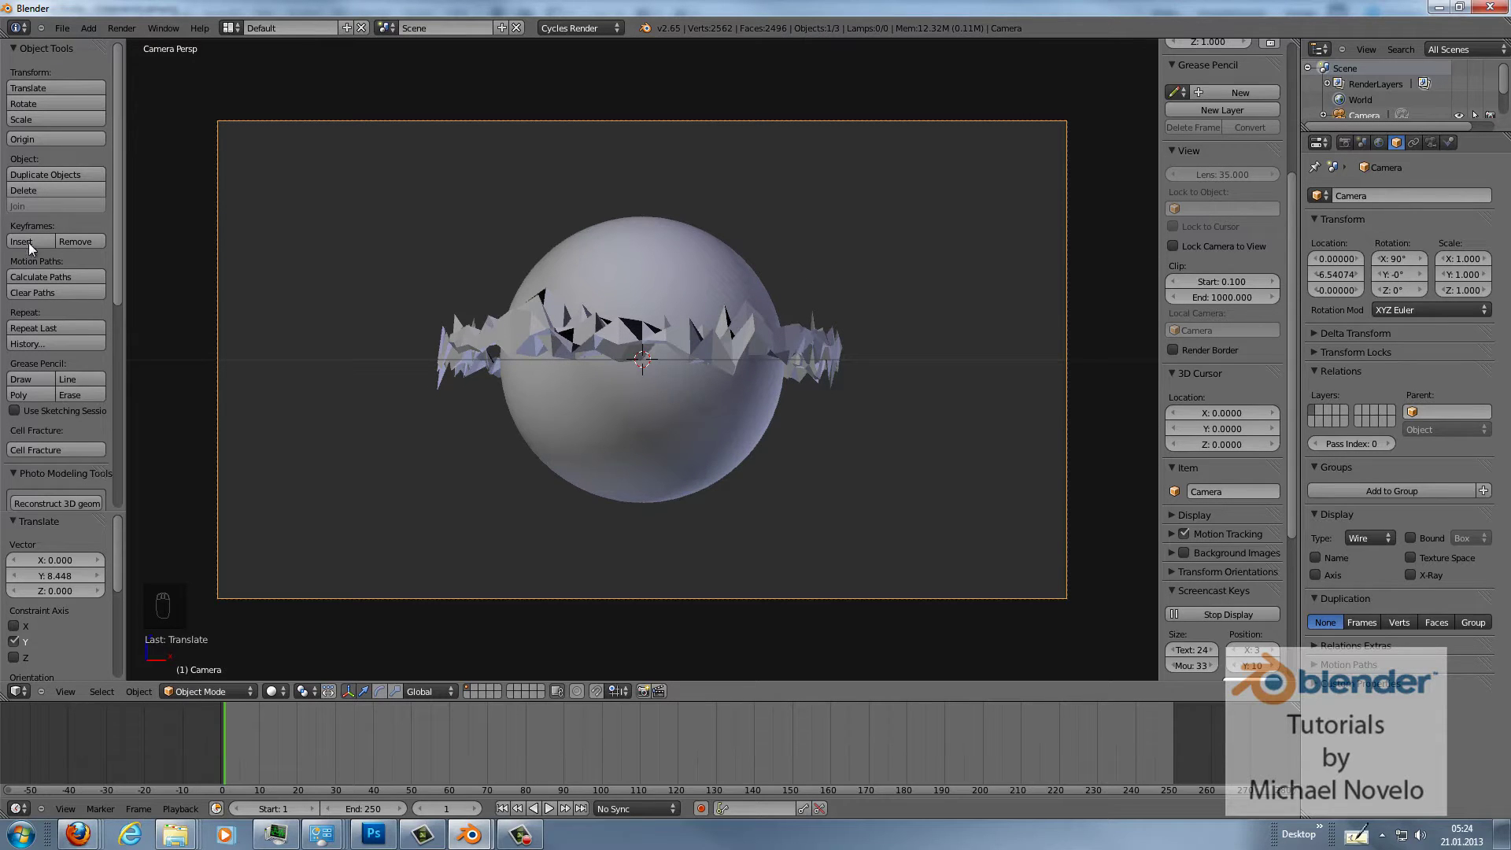
Select the jagged ring object and apply smooth shading to it.
{"action": "key", "text": "Tab"}
{"action": "right_click", "coordinate": [674, 331]}
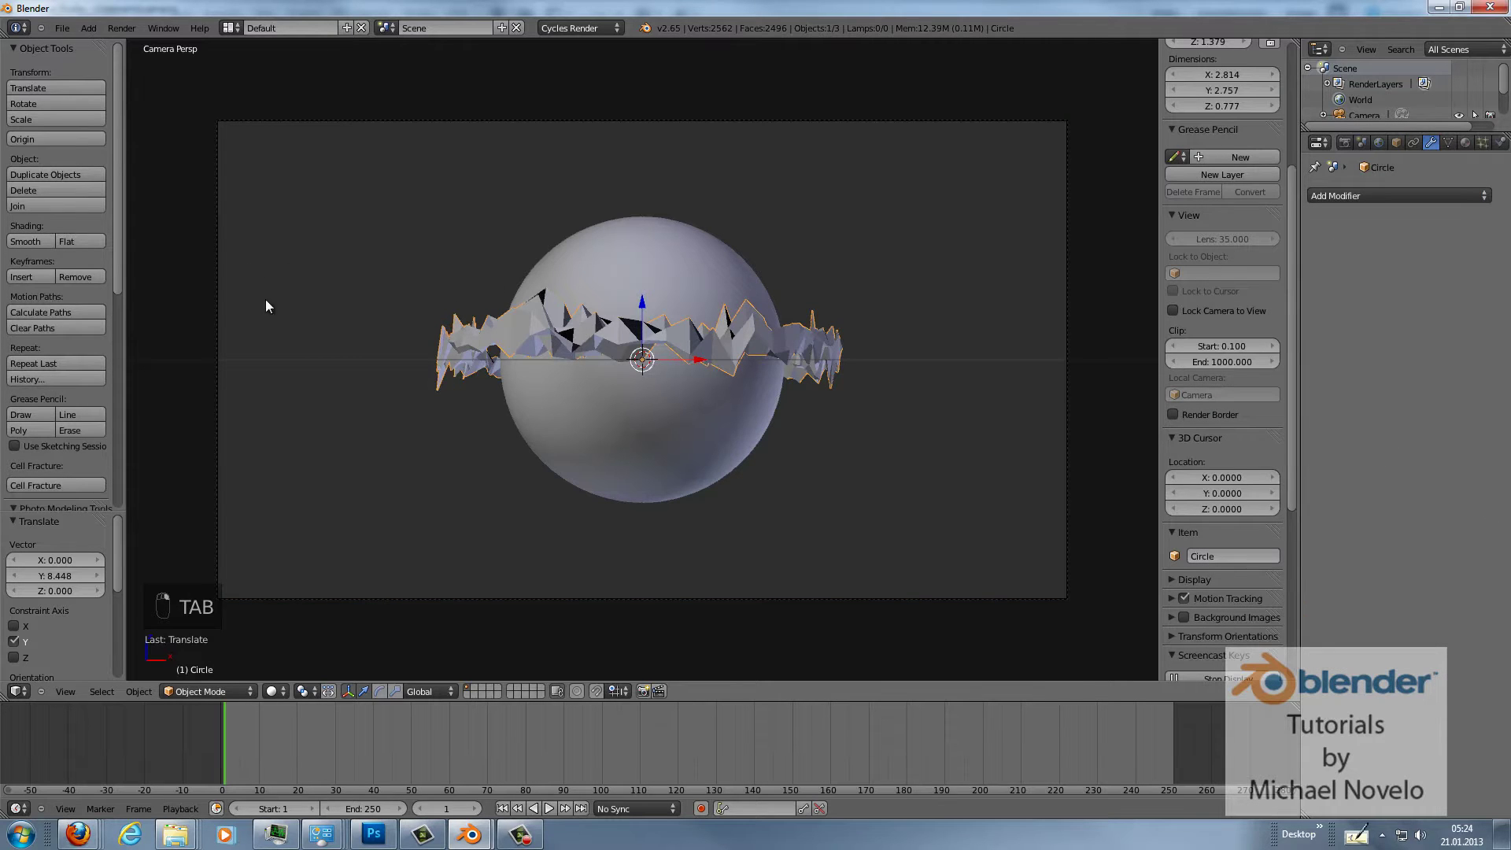
{"action": "left_click", "coordinate": [39, 245]}
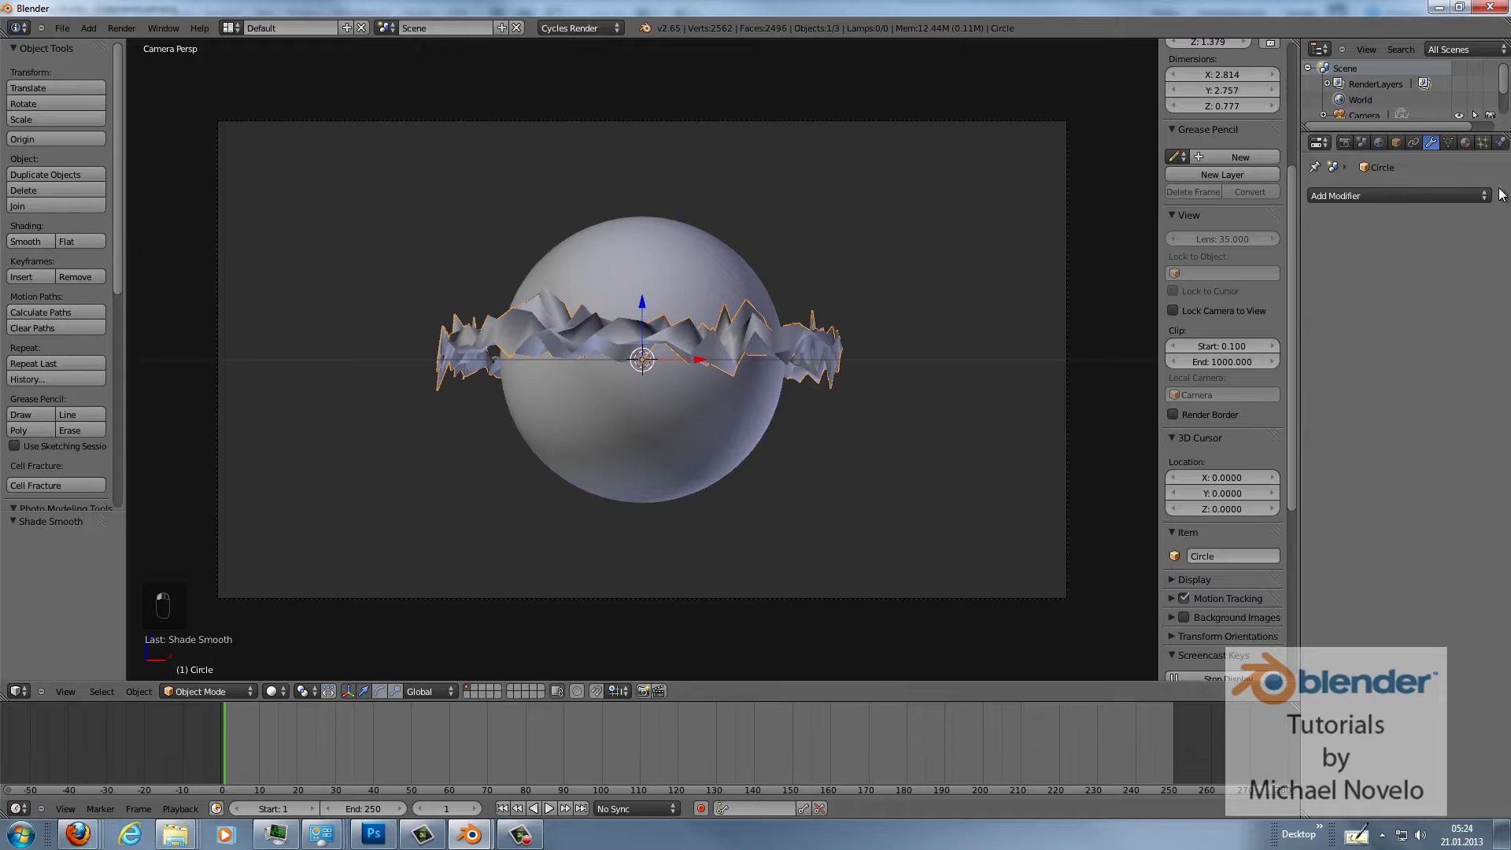
Add a Subdivision Surface modifier to the ring with 2 view and 3 render subdivisions.
{"action": "left_click", "coordinate": [1452, 202]}
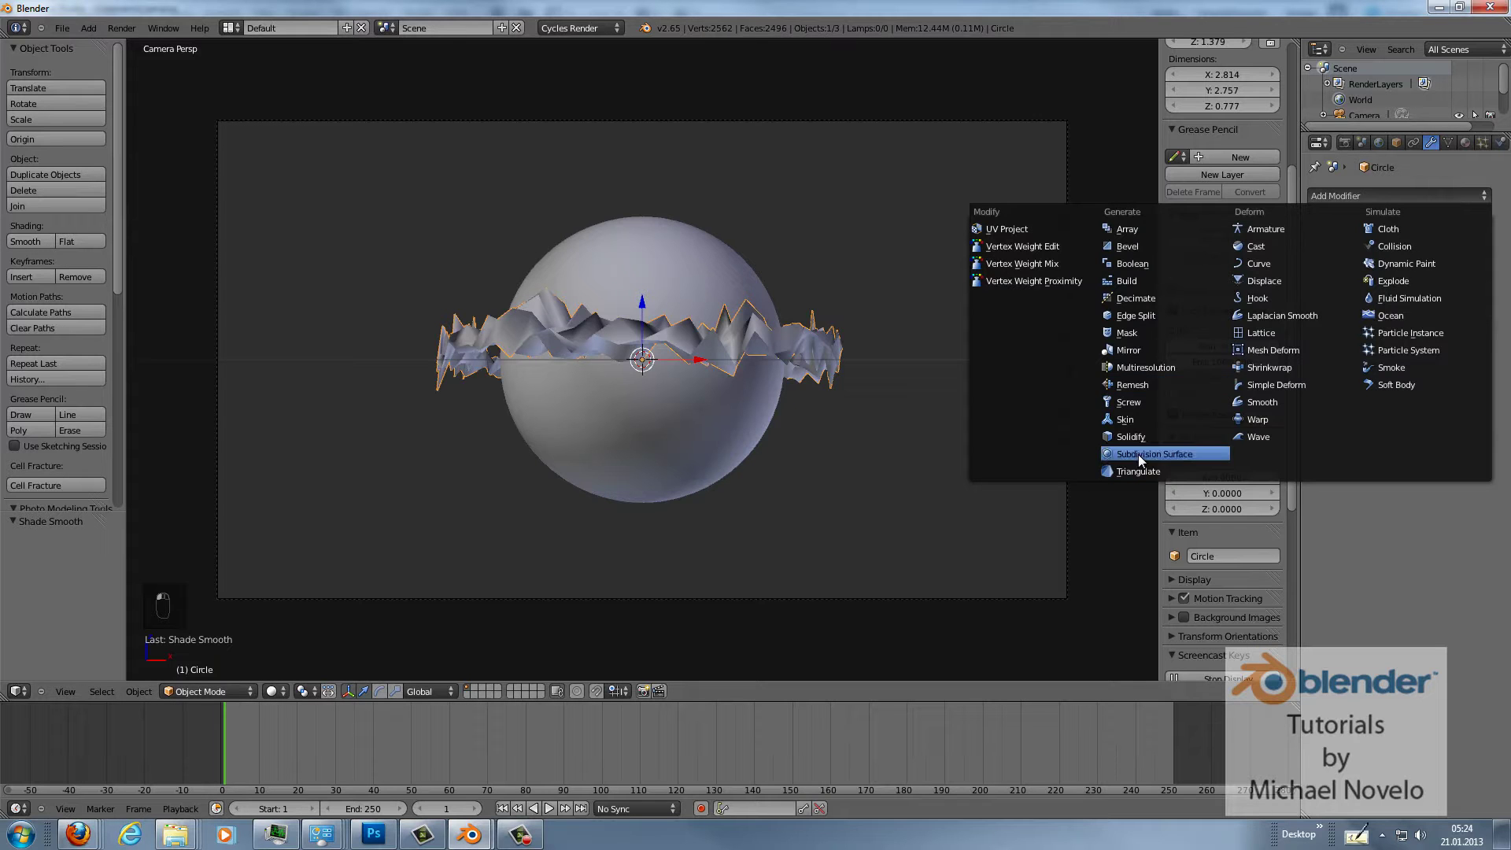
{"action": "left_click", "coordinate": [1140, 453]}
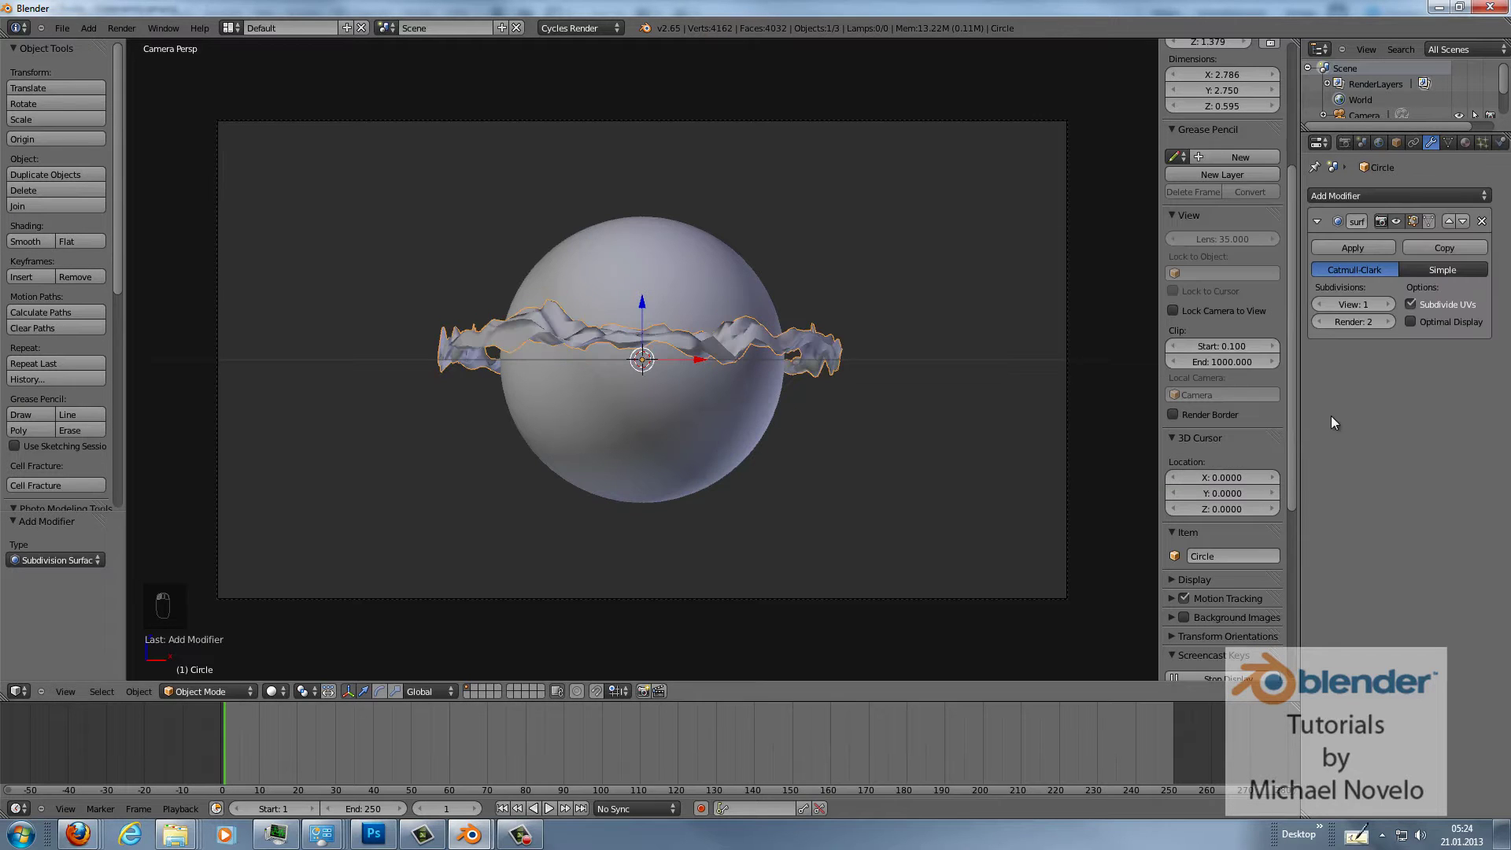
{"action": "left_click", "coordinate": [1384, 323]}
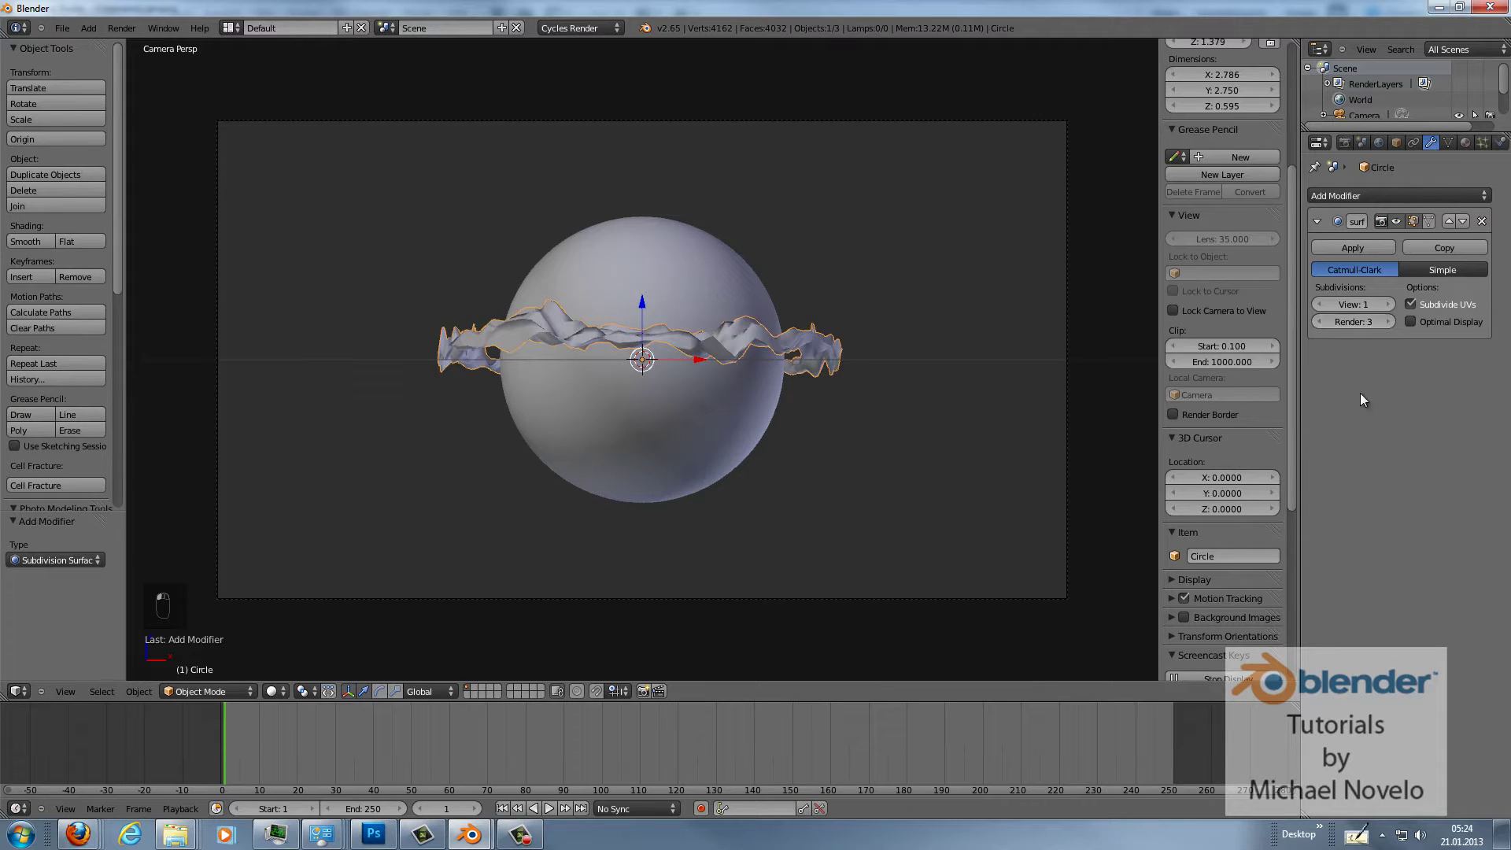
{"action": "left_click", "coordinate": [1388, 305]}
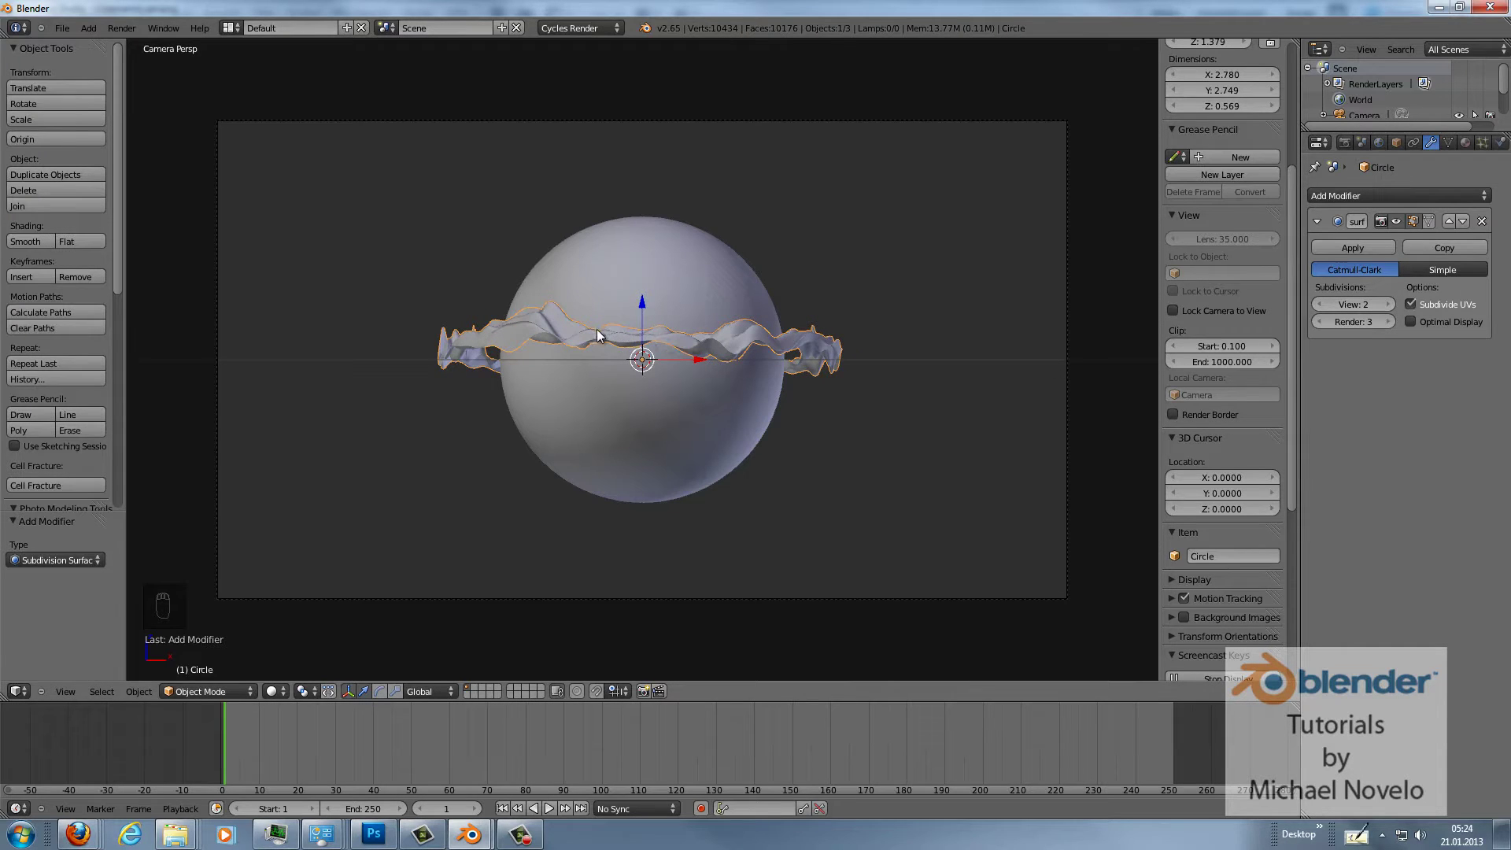
In Edit Mode, lower a vertex at the ring's front about 0.3 along Z with the Random falloff.
{"action": "key", "text": "Tab"}
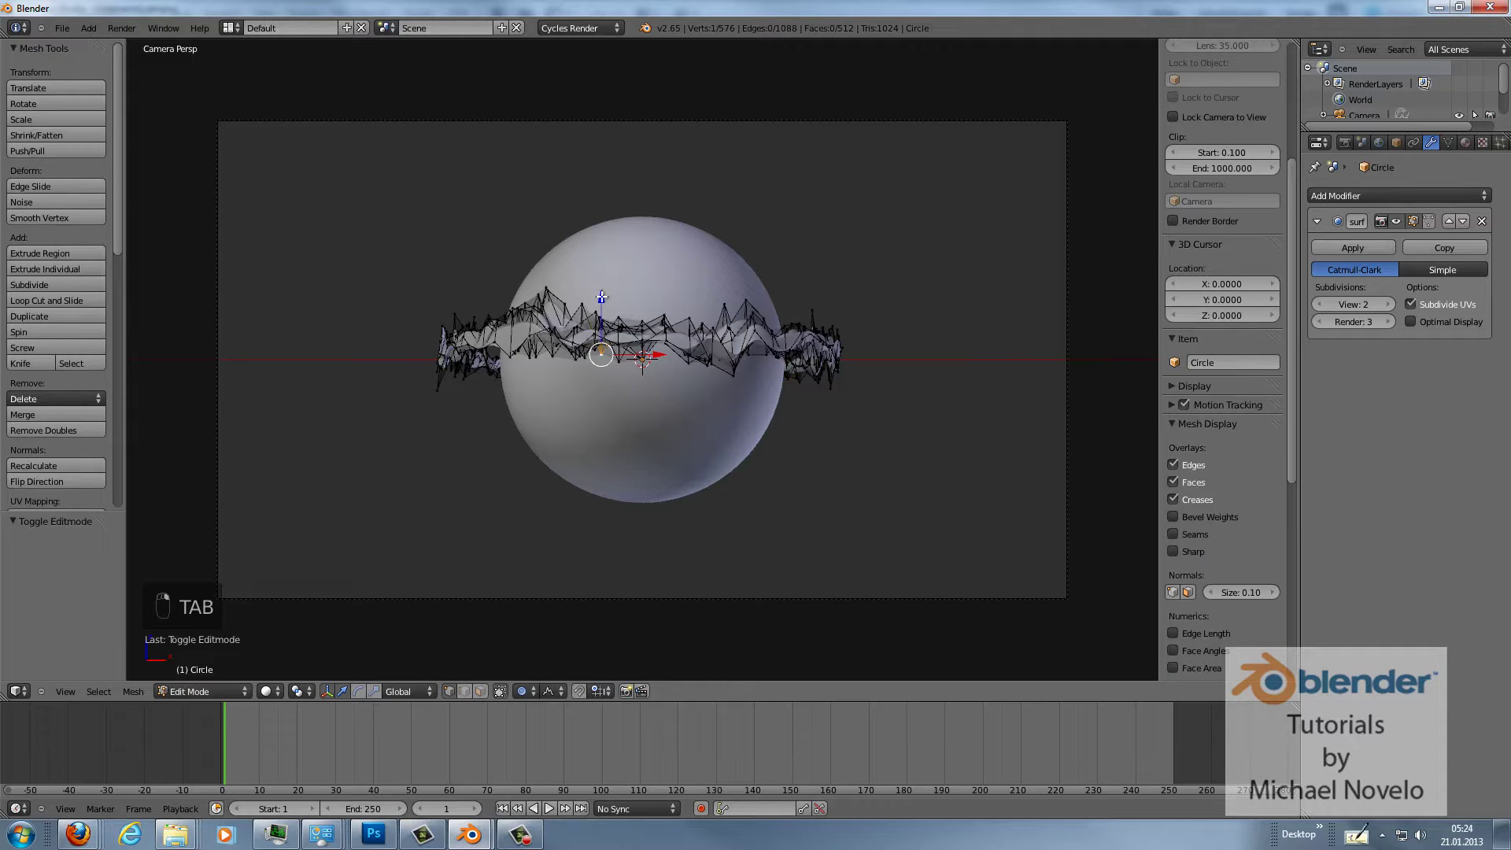
{"action": "key", "text": "g"}
{"action": "key", "text": "z"}
{"action": "left_click", "coordinate": [603, 327]}
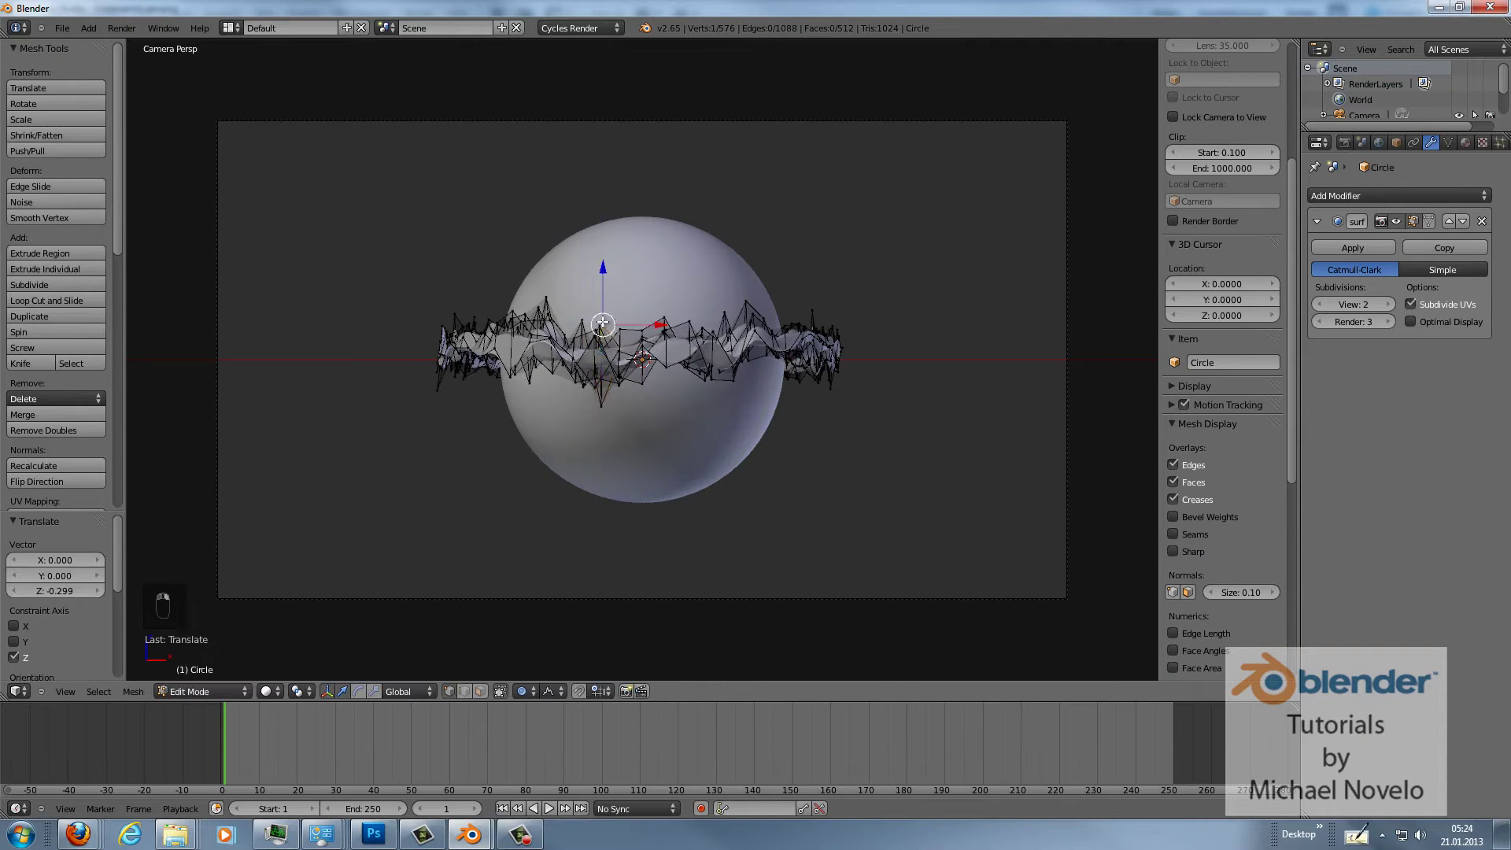
Raise a front ring vertex about 0.22 with the proportional size reduced to about 0.56, and return to Object Mode.
{"action": "key", "text": "g"}
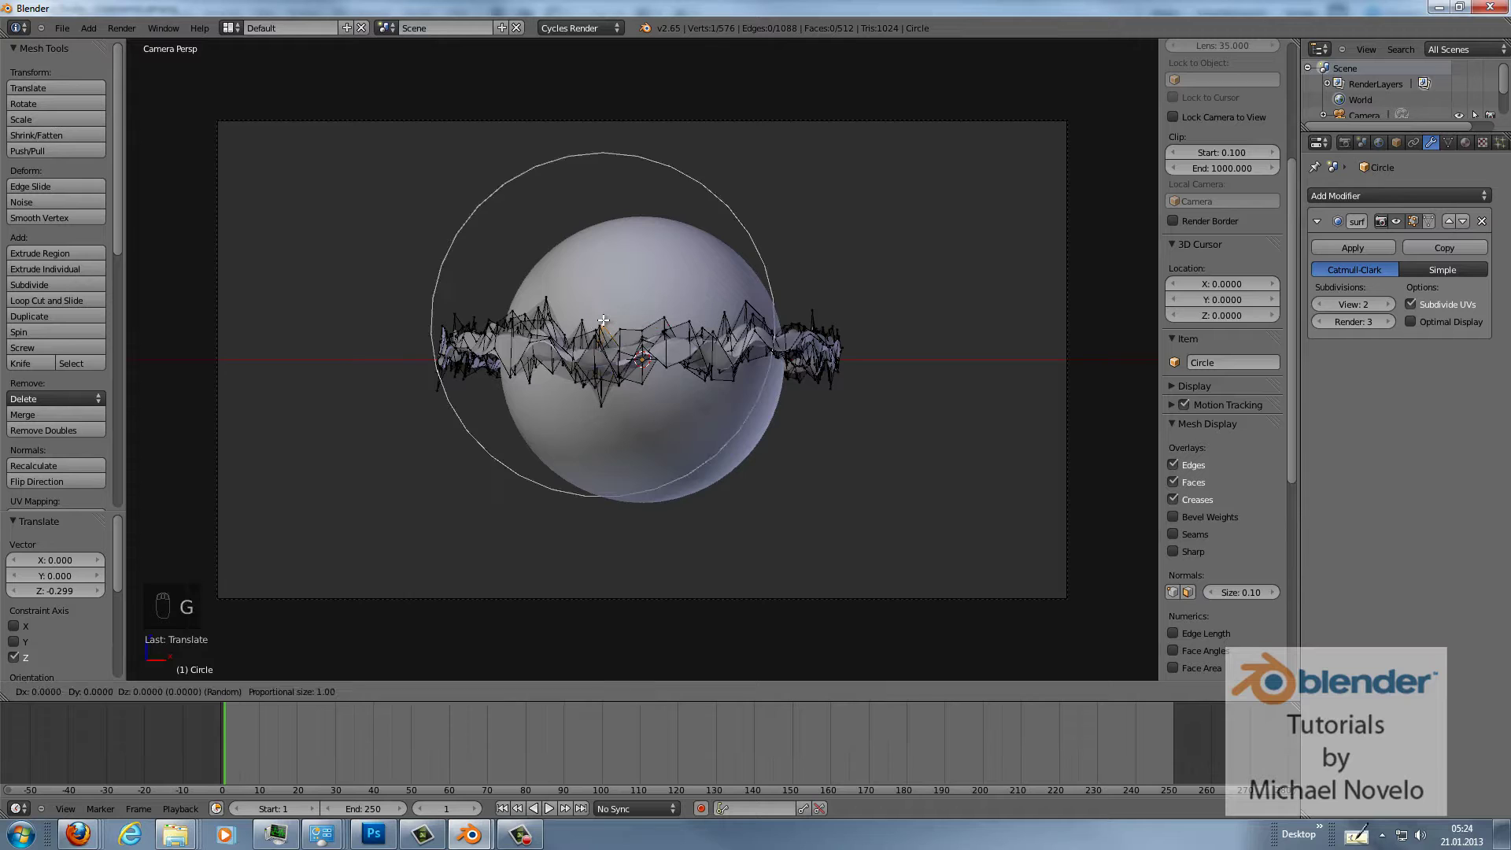
{"action": "scroll", "coordinate": [603, 315], "scroll_direction": "up", "scroll_amount": 5}
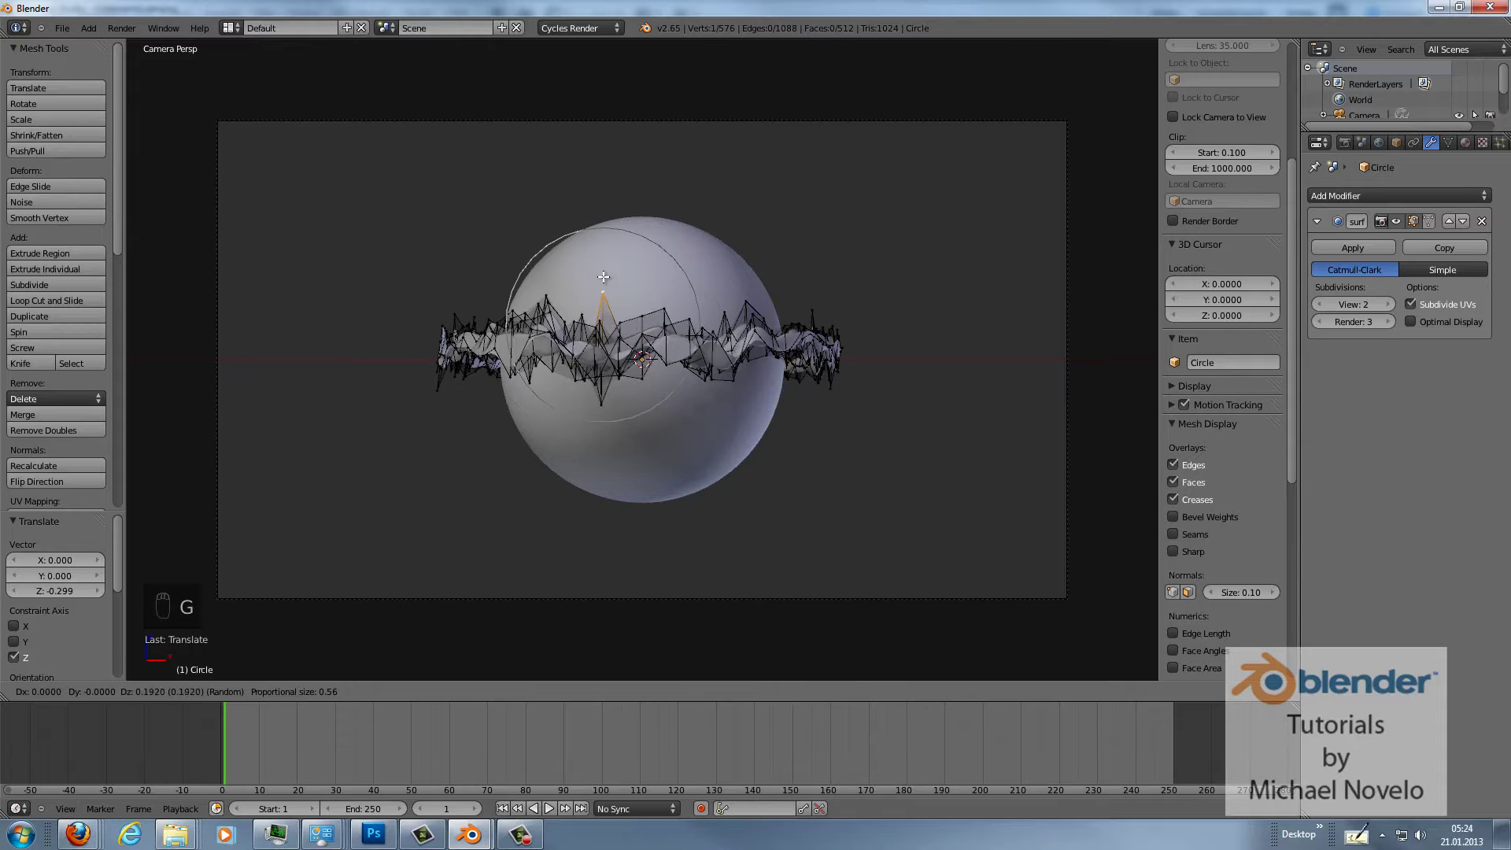
{"action": "left_click", "coordinate": [602, 283]}
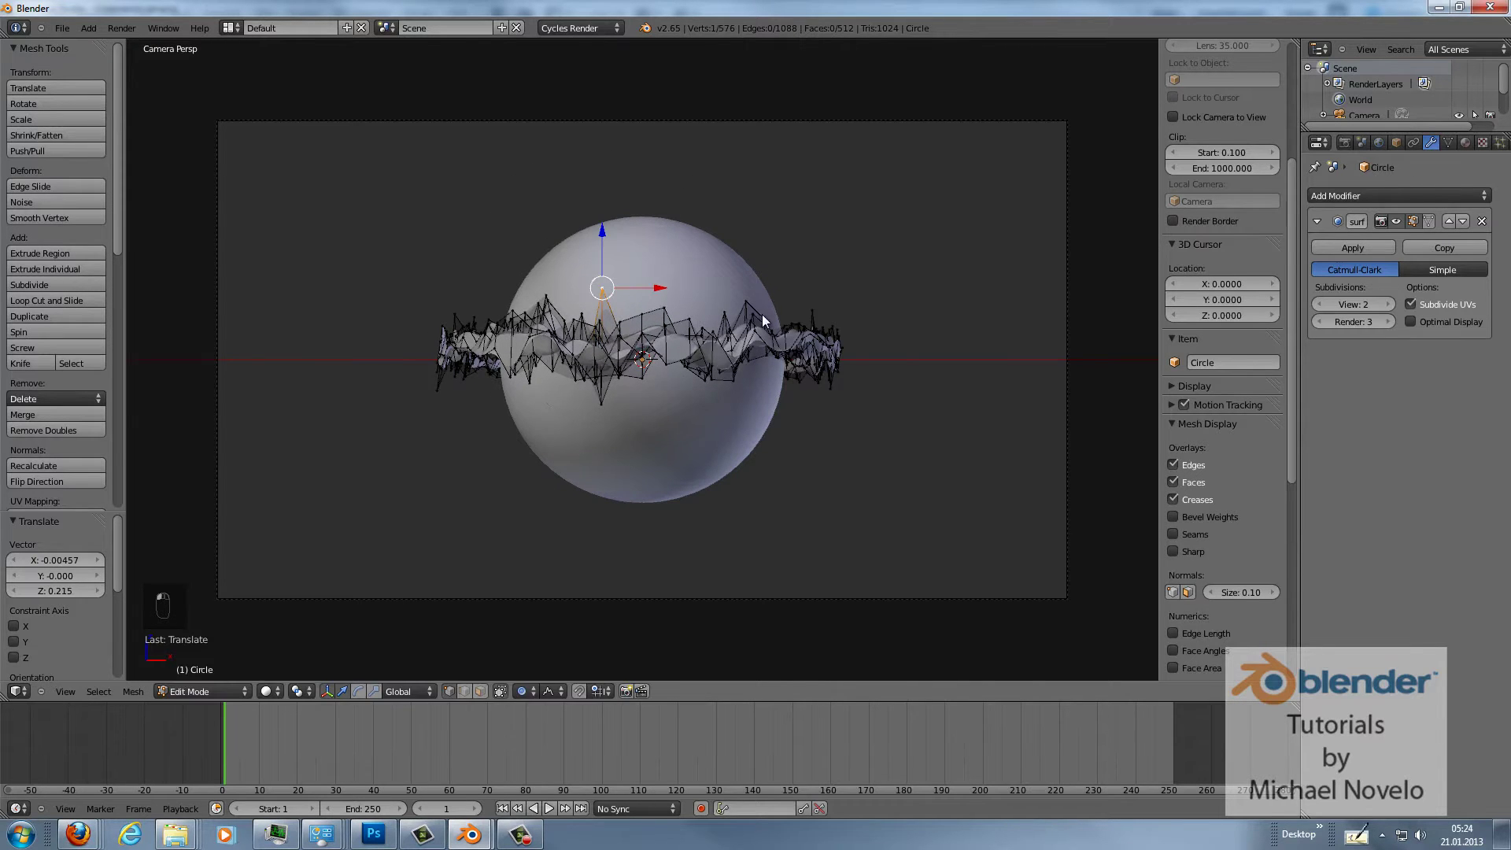
{"action": "key", "text": "Tab"}
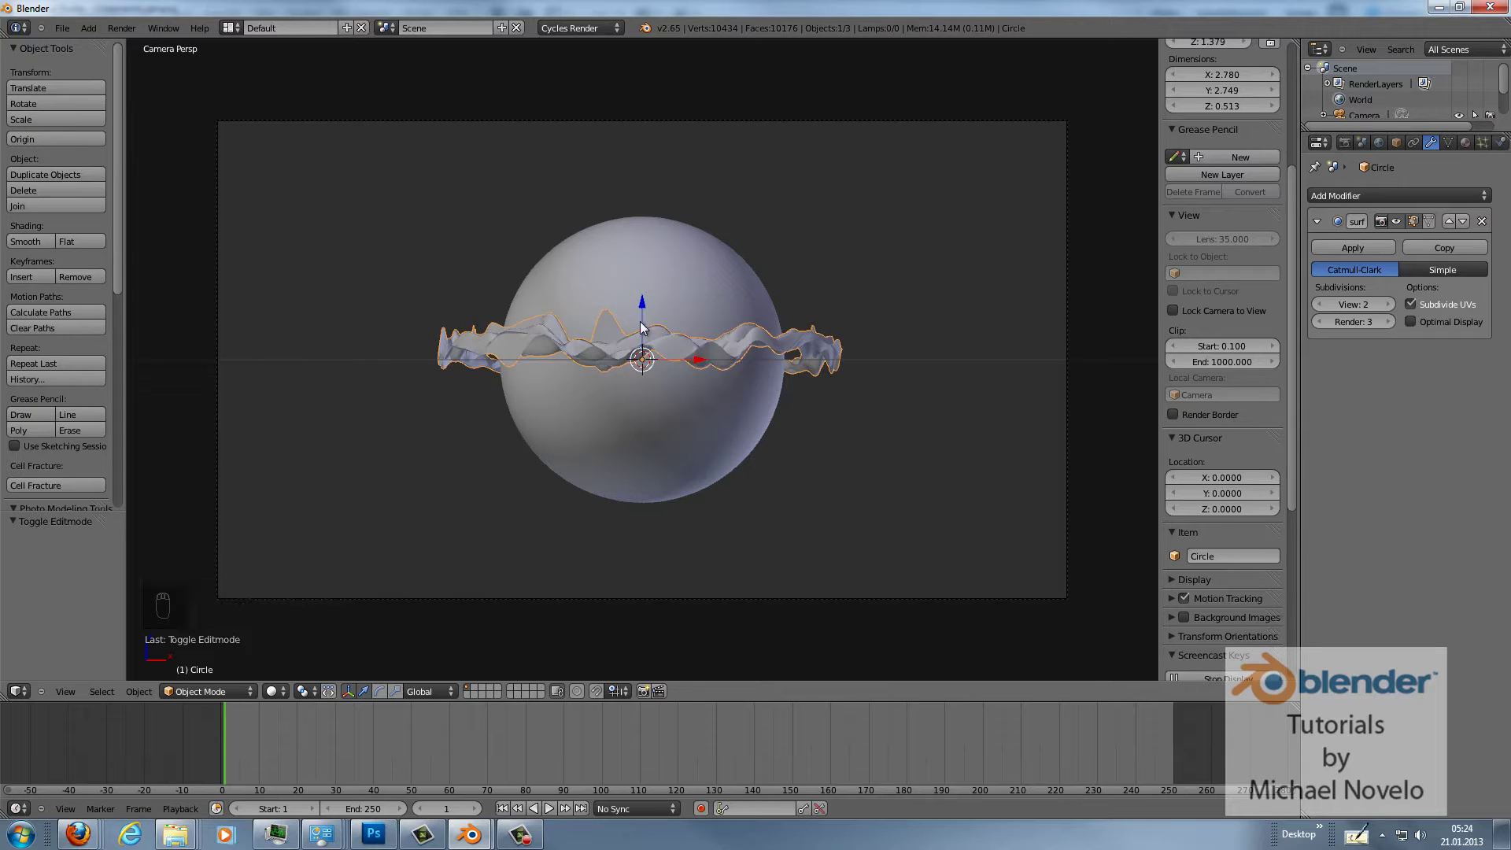
{"action": "middle_click_drag", "start_coordinate": [766, 316], "coordinate": [696, 333]}
{"action": "key", "text": "KP_0"}
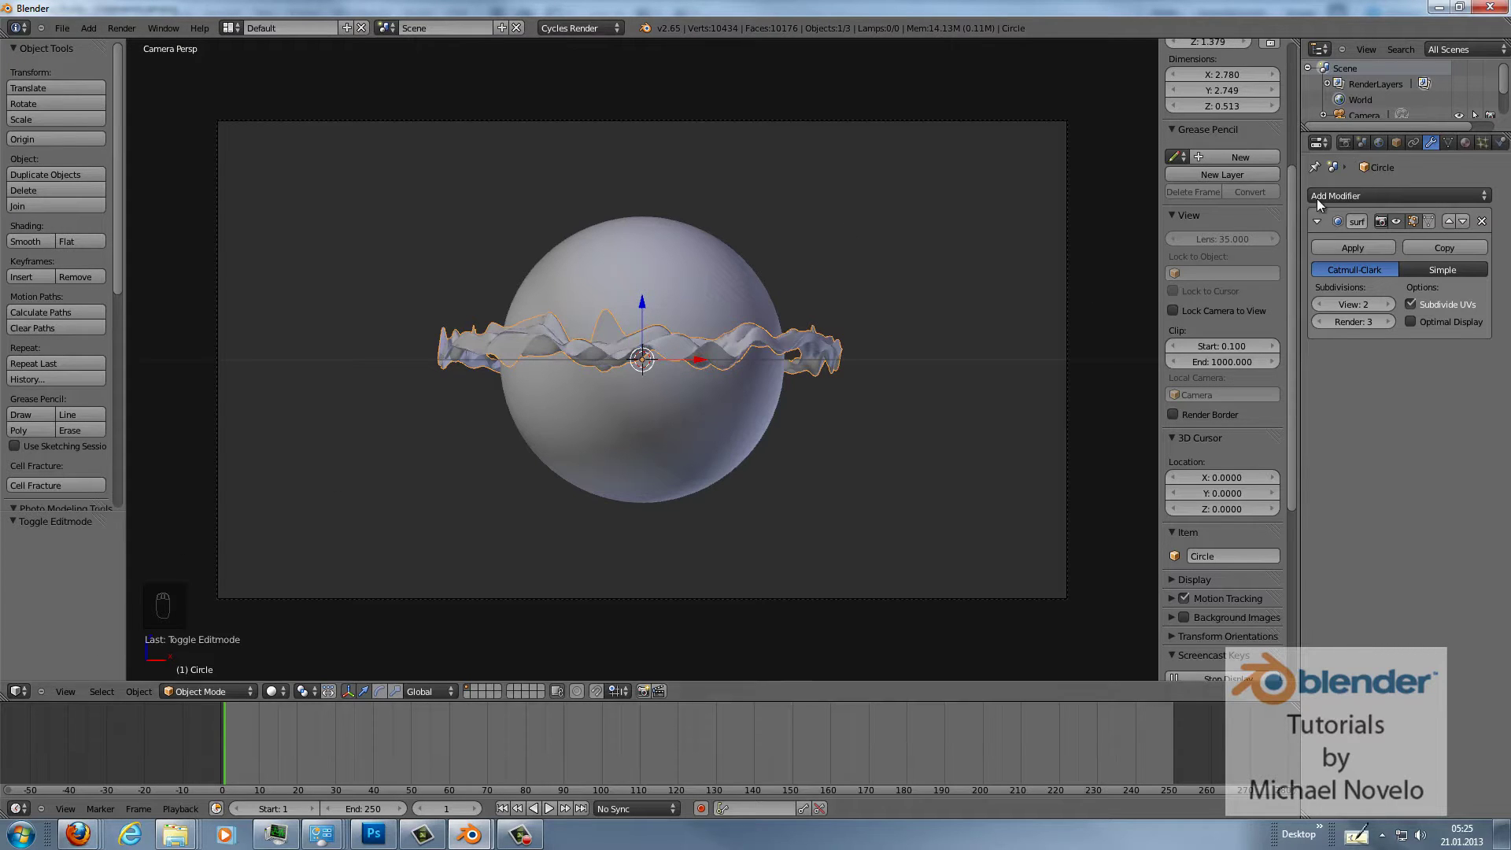
Give the ring a new material with an Emission surface and set its strength to 50.
{"action": "left_click", "coordinate": [1466, 141]}
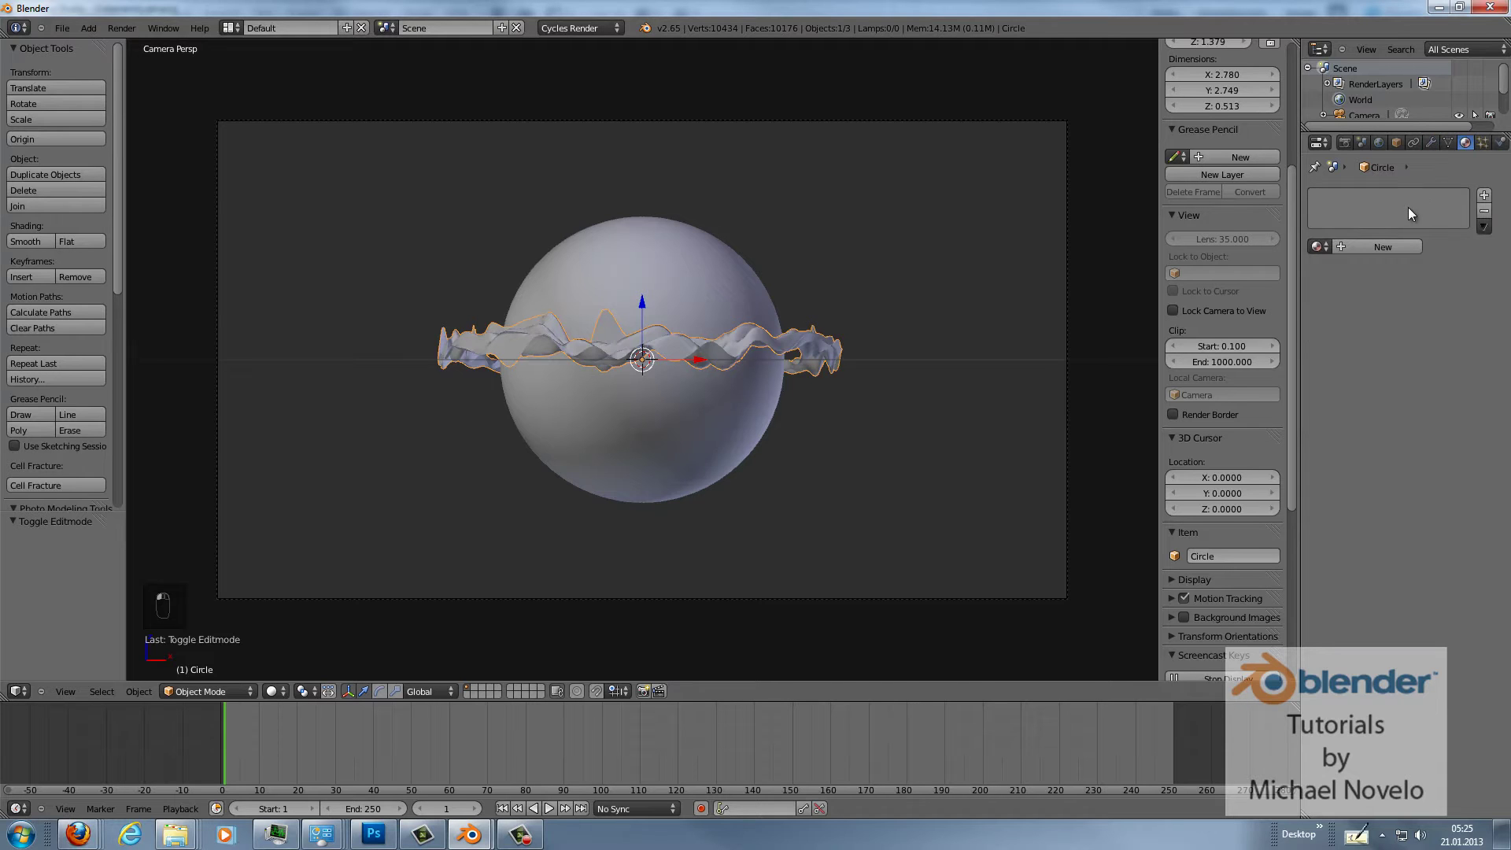
{"action": "left_click", "coordinate": [1376, 245]}
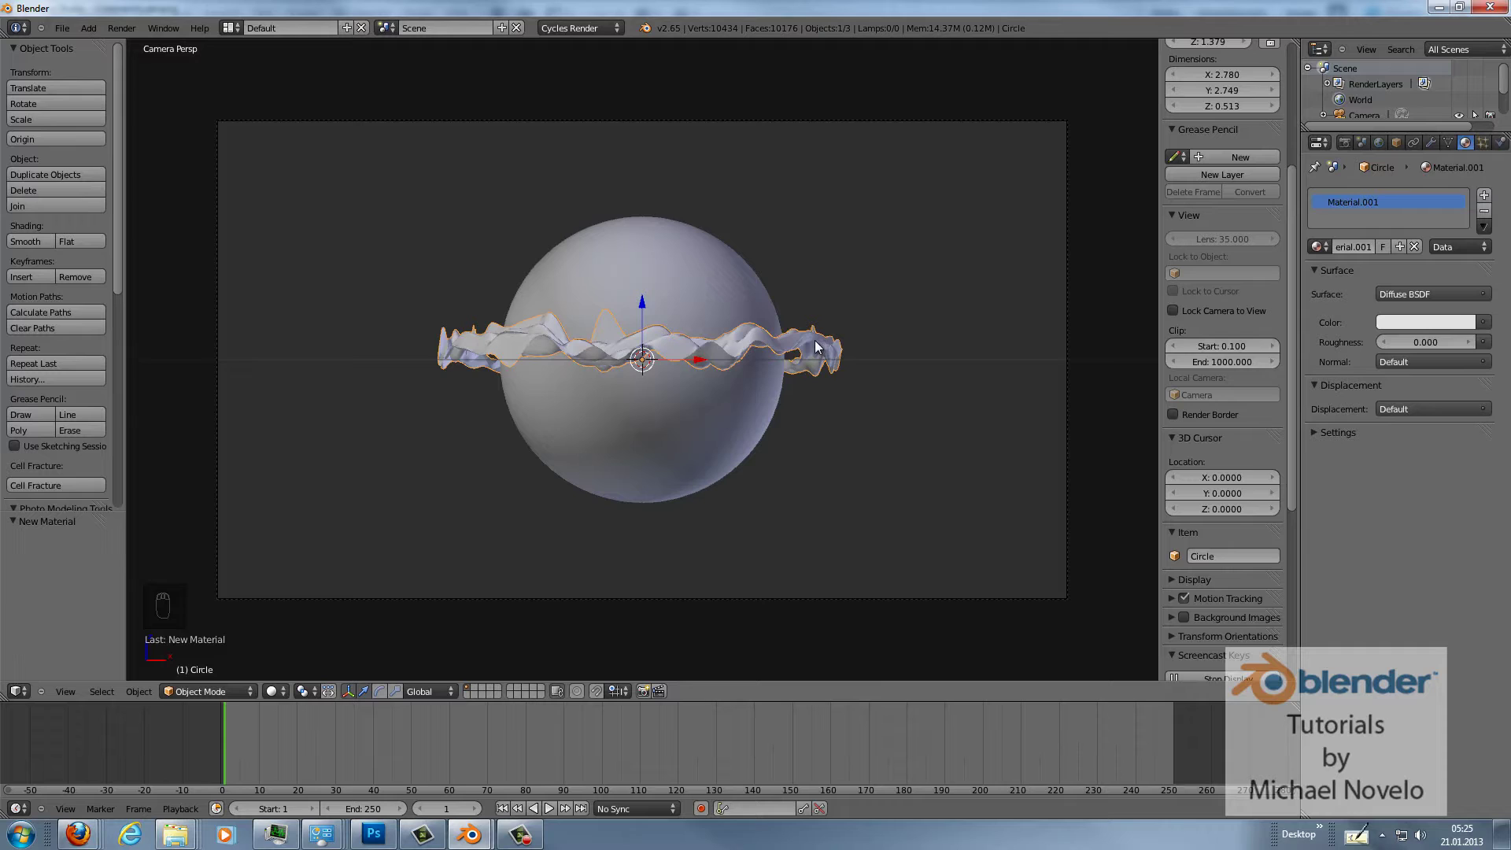
{"action": "left_click", "coordinate": [1432, 292]}
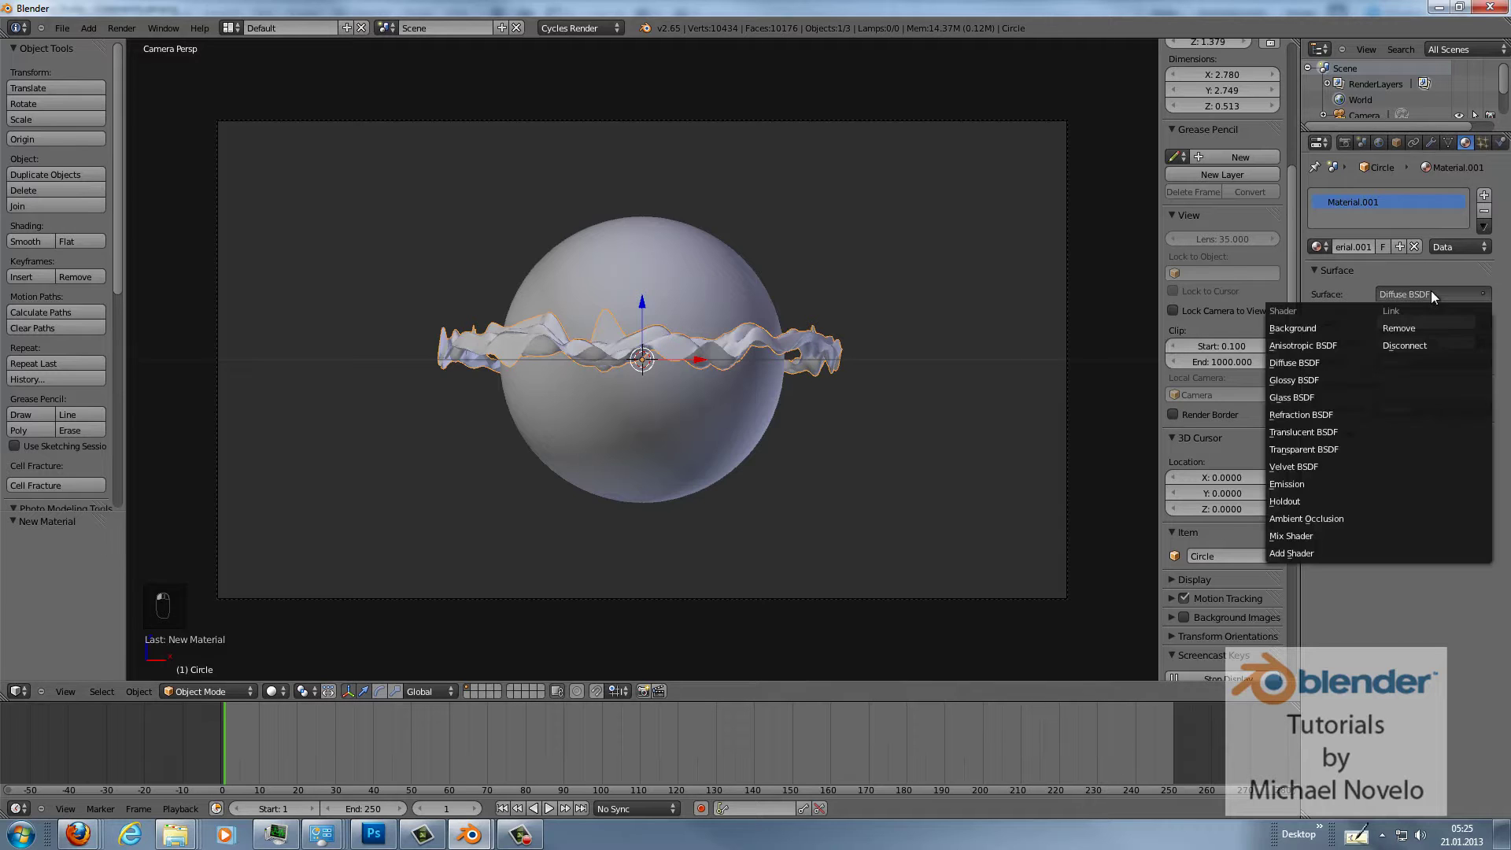
{"action": "left_click", "coordinate": [1406, 294]}
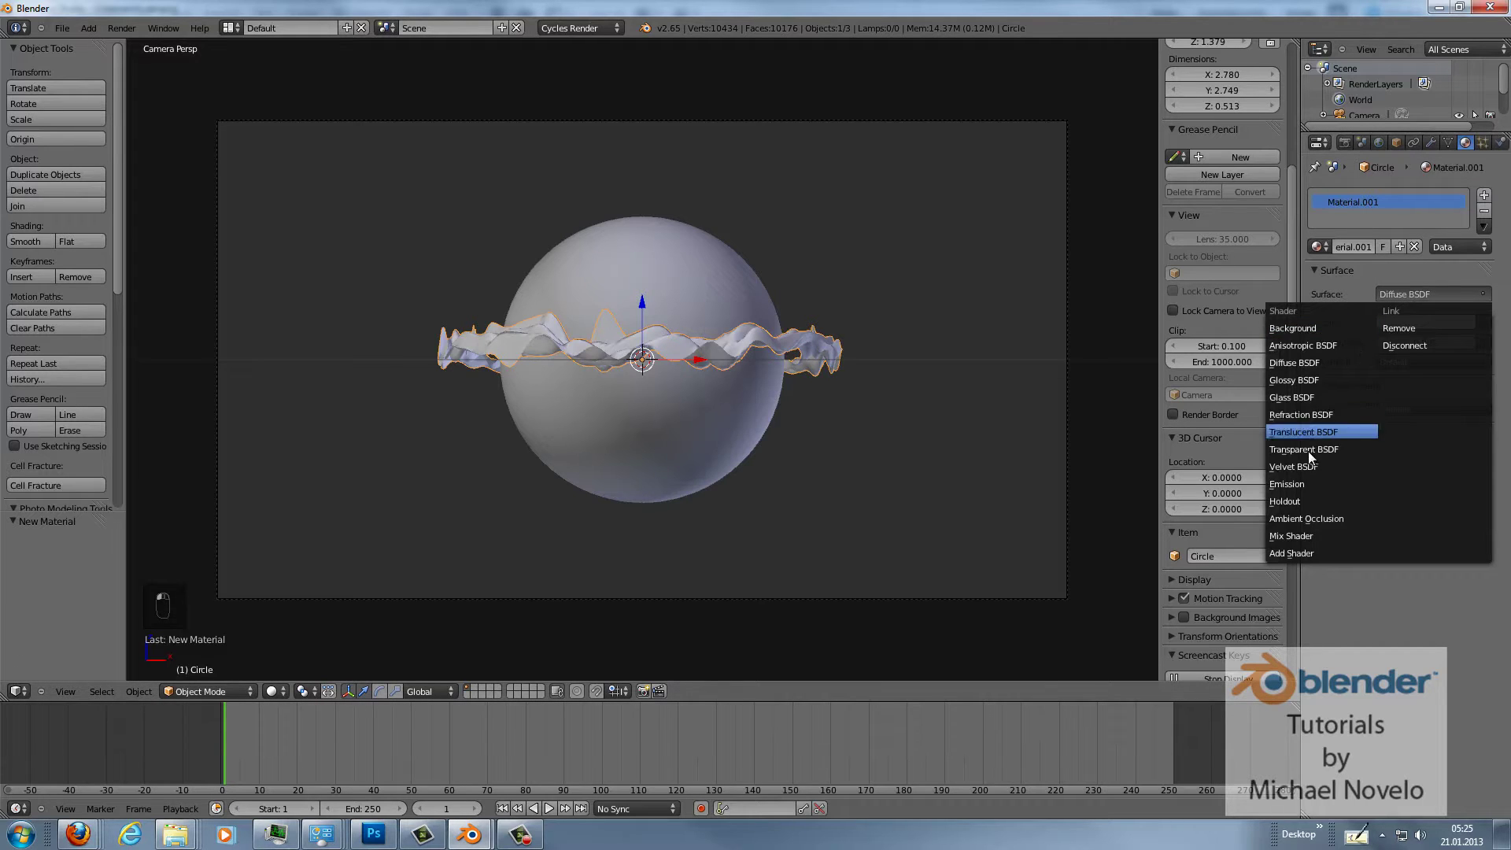
{"action": "left_click", "coordinate": [1304, 483]}
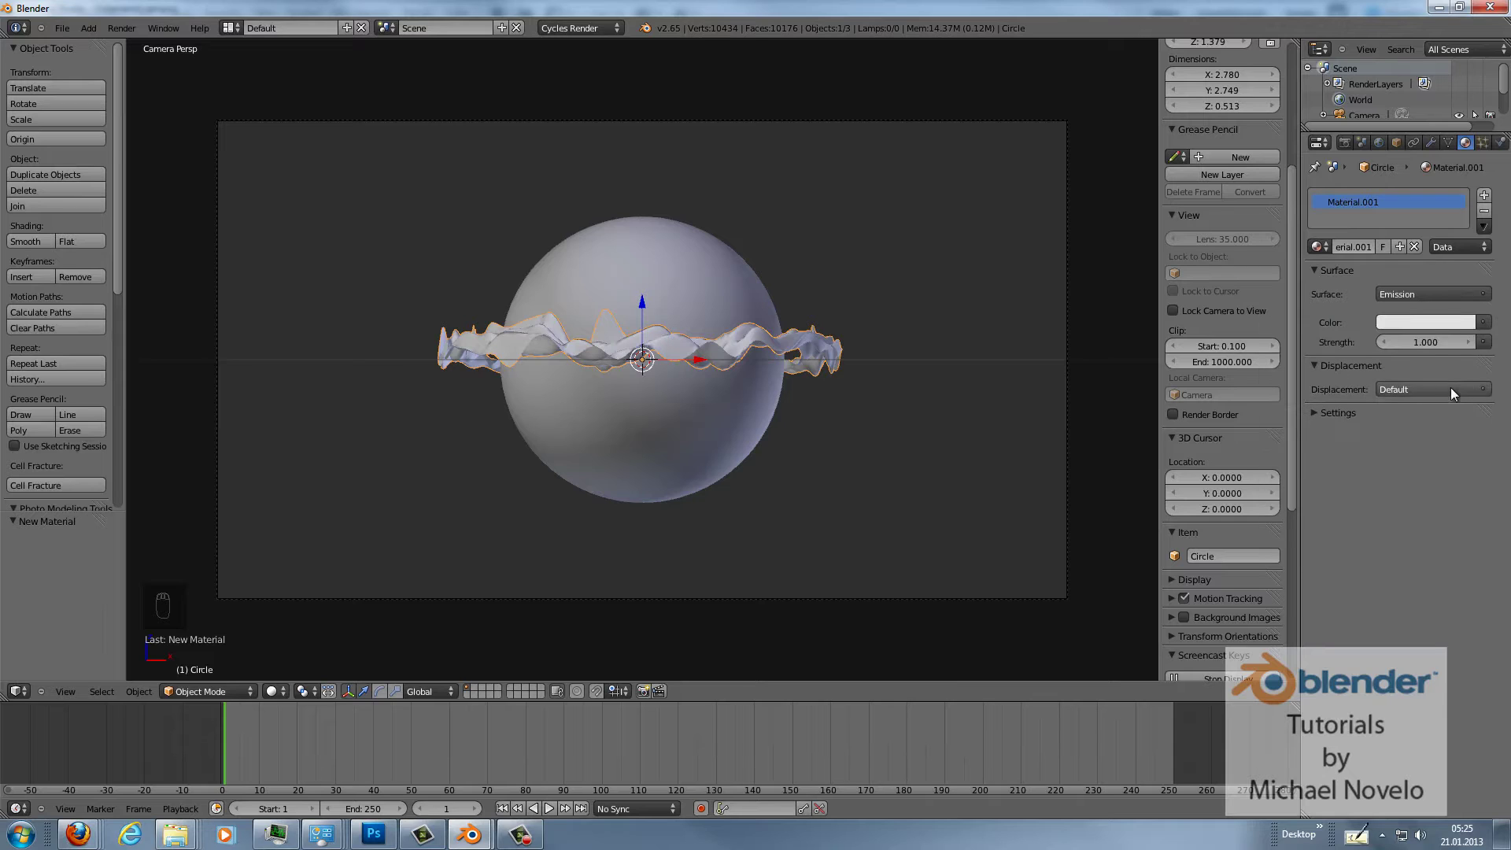
{"action": "left_click", "coordinate": [1423, 342]}
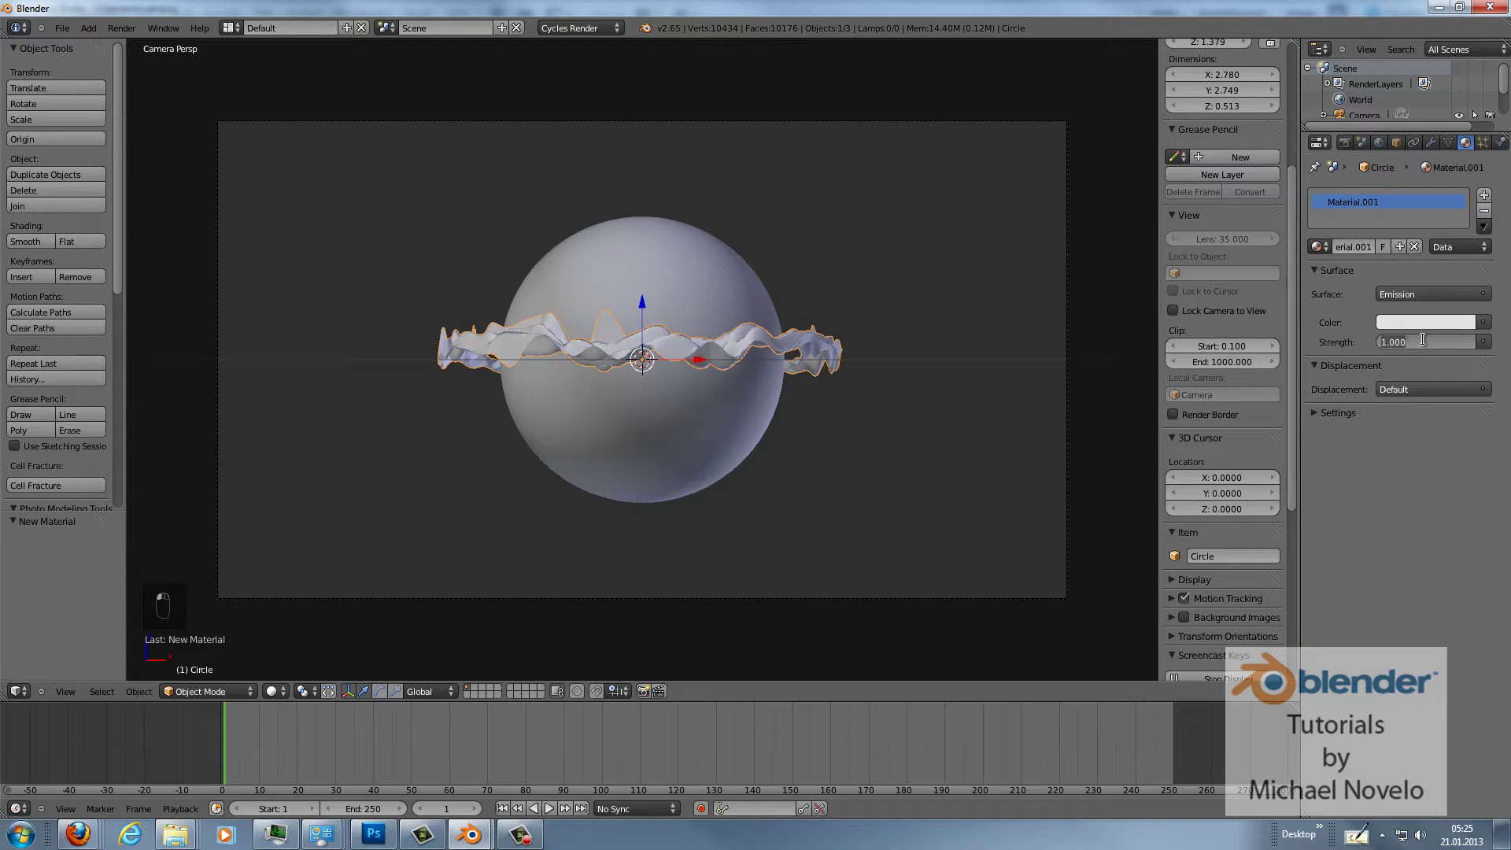
{"action": "type", "text": "50"}
{"action": "key", "text": "Return"}
Set the ring's emission color to a saturated red, about R 0.800, G 0.017, B 0.
{"action": "left_click", "coordinate": [1408, 321]}
{"action": "left_click", "coordinate": [1387, 178]}
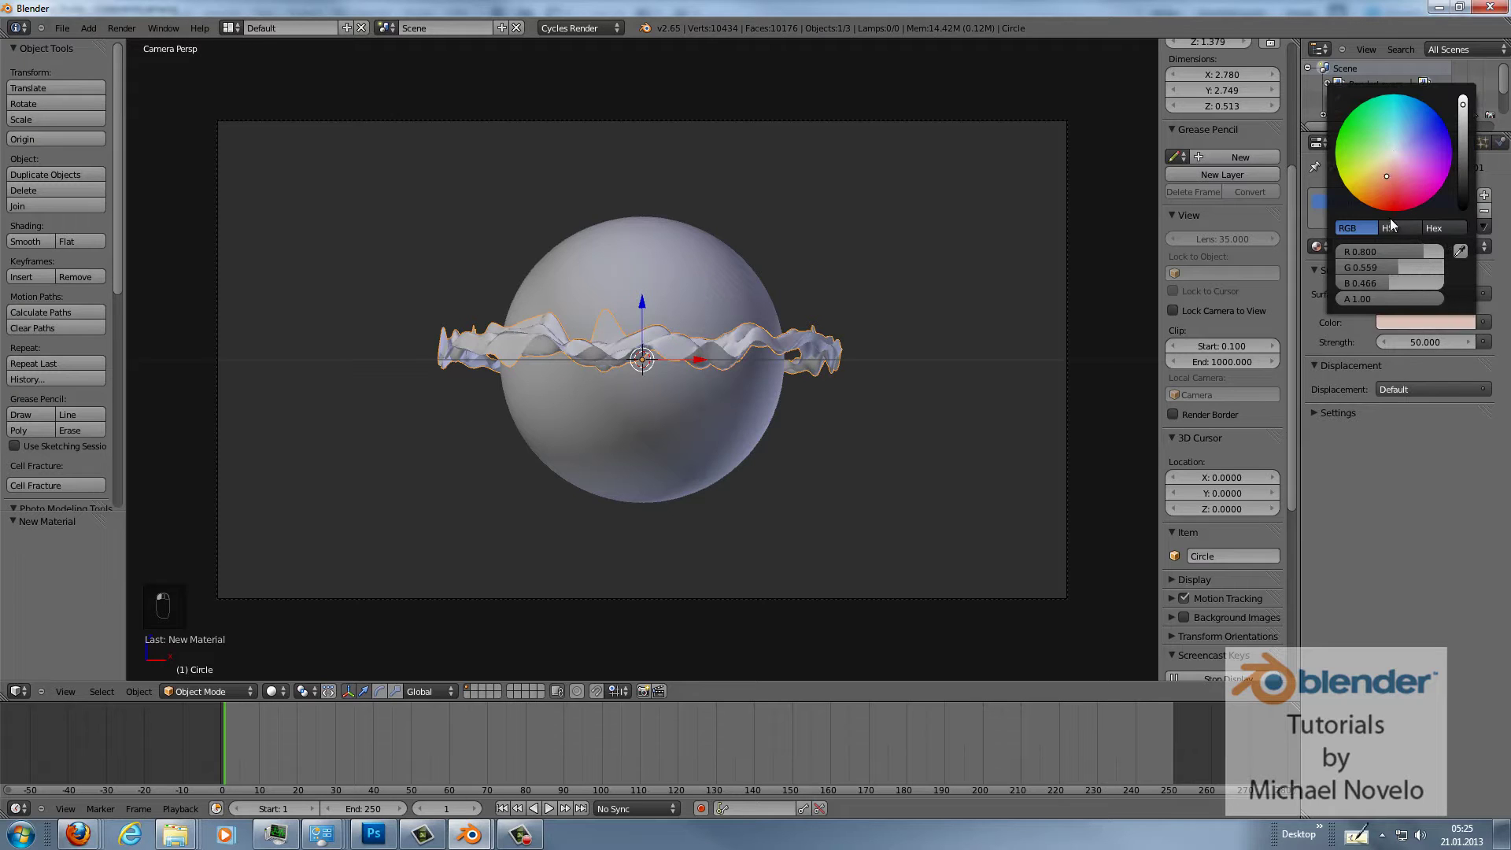
{"action": "left_click_drag", "start_coordinate": [1392, 226], "coordinate": [1393, 229]}
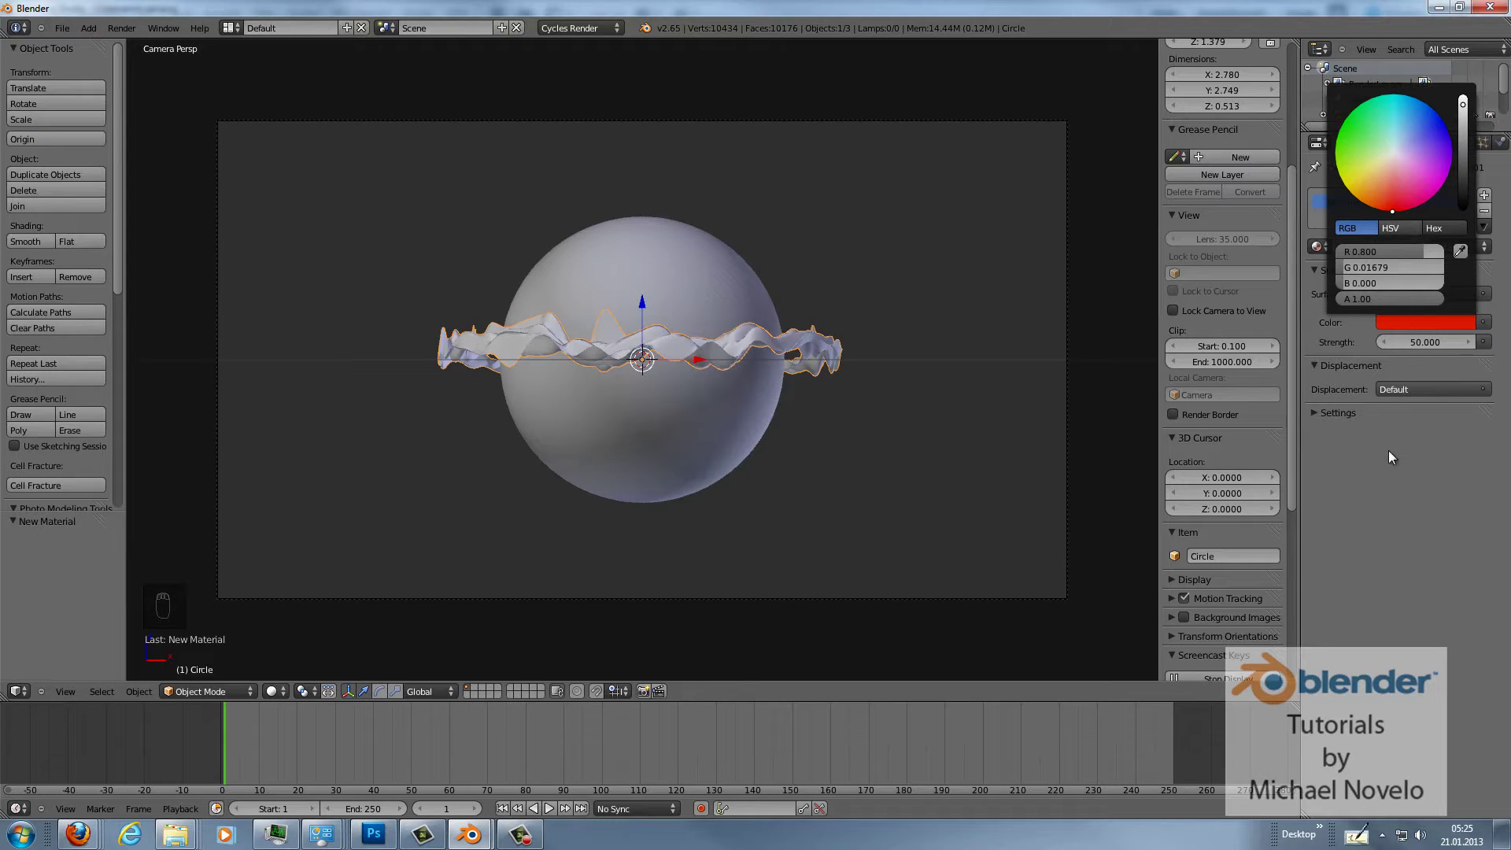
Switch the 3D viewport to the Node Editor and spread the Emission and Material Output nodes far apart.
{"action": "left_click", "coordinate": [19, 692]}
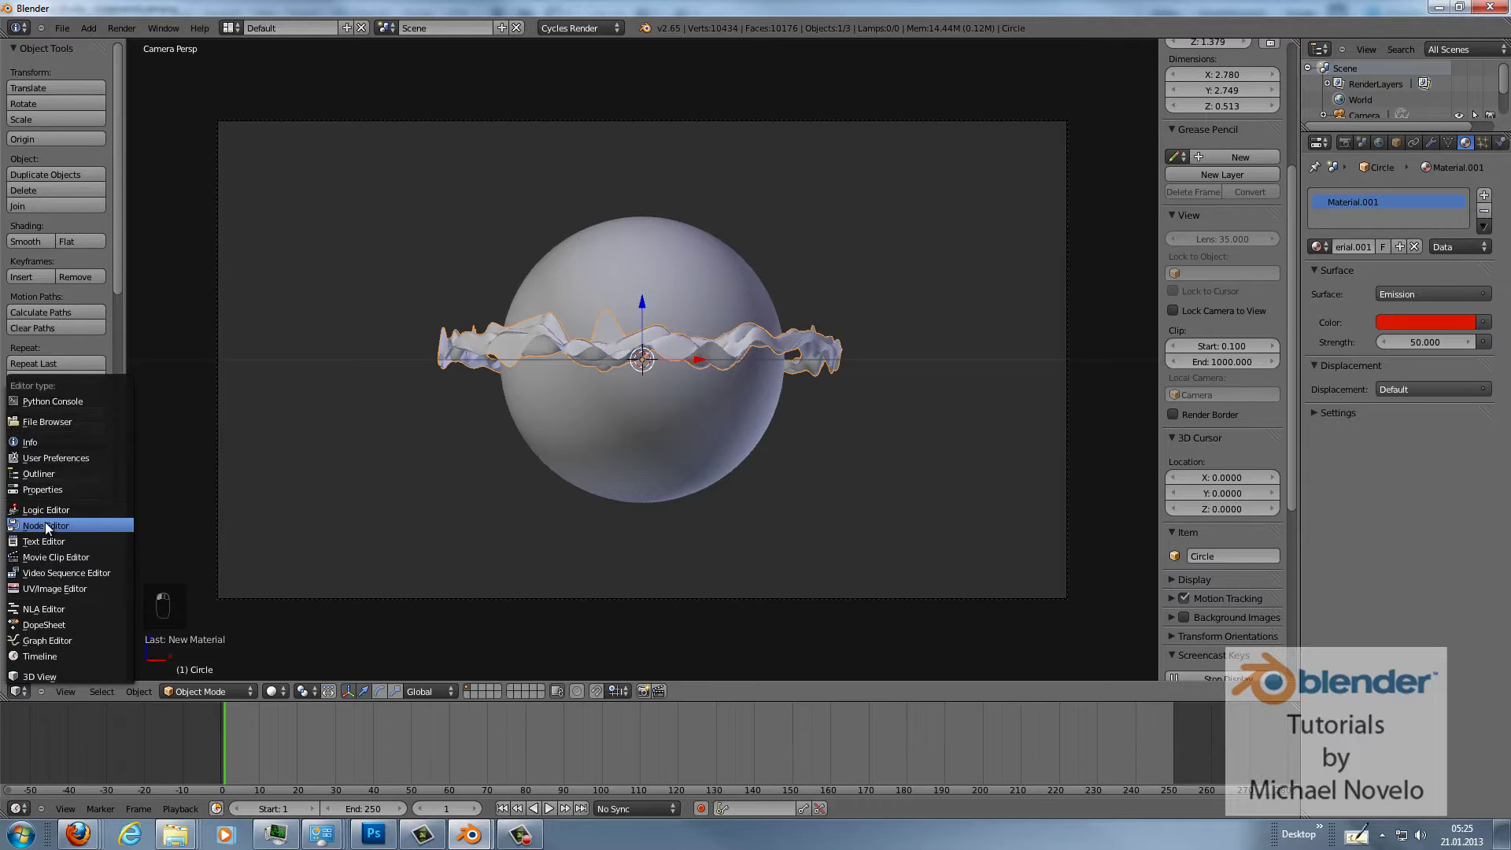
{"action": "left_click", "coordinate": [45, 525]}
{"action": "left_click_drag", "start_coordinate": [535, 333], "coordinate": [452, 254]}
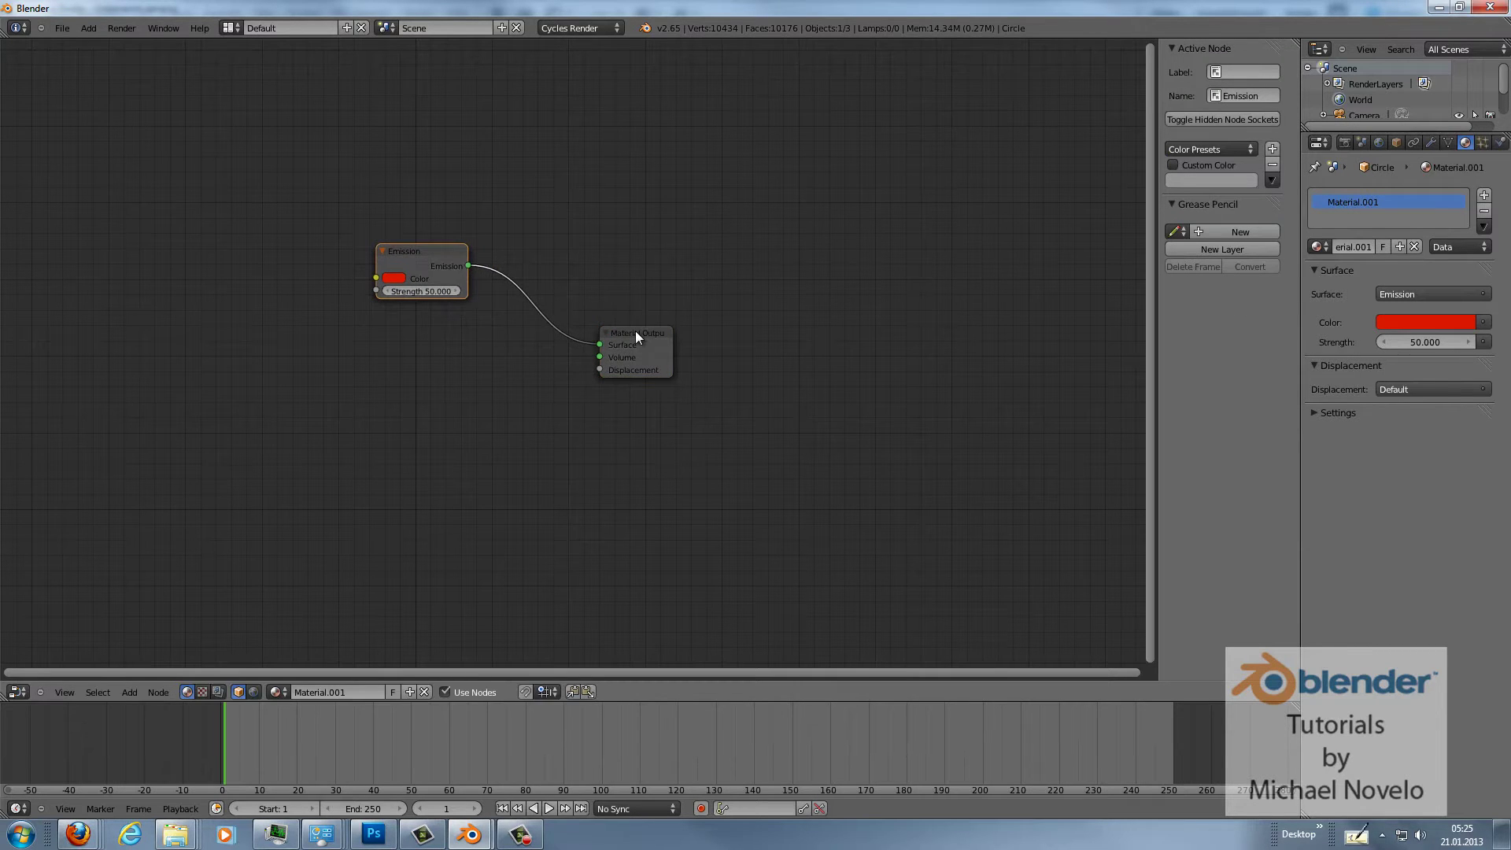
{"action": "left_click_drag", "start_coordinate": [636, 331], "coordinate": [950, 248]}
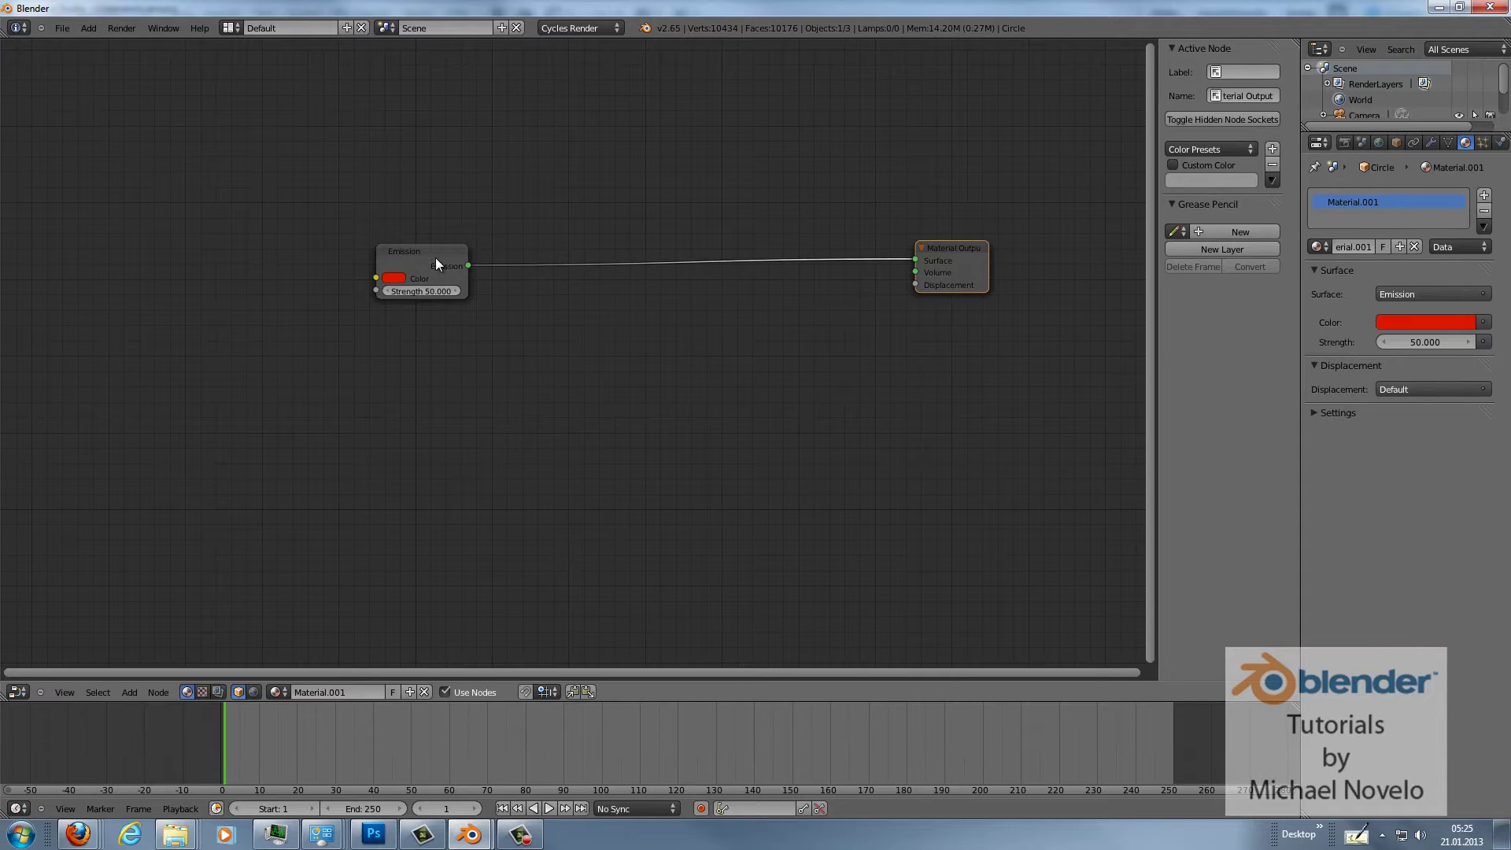
{"action": "left_click", "coordinate": [385, 251]}
{"action": "left_click_drag", "start_coordinate": [370, 252], "coordinate": [244, 244]}
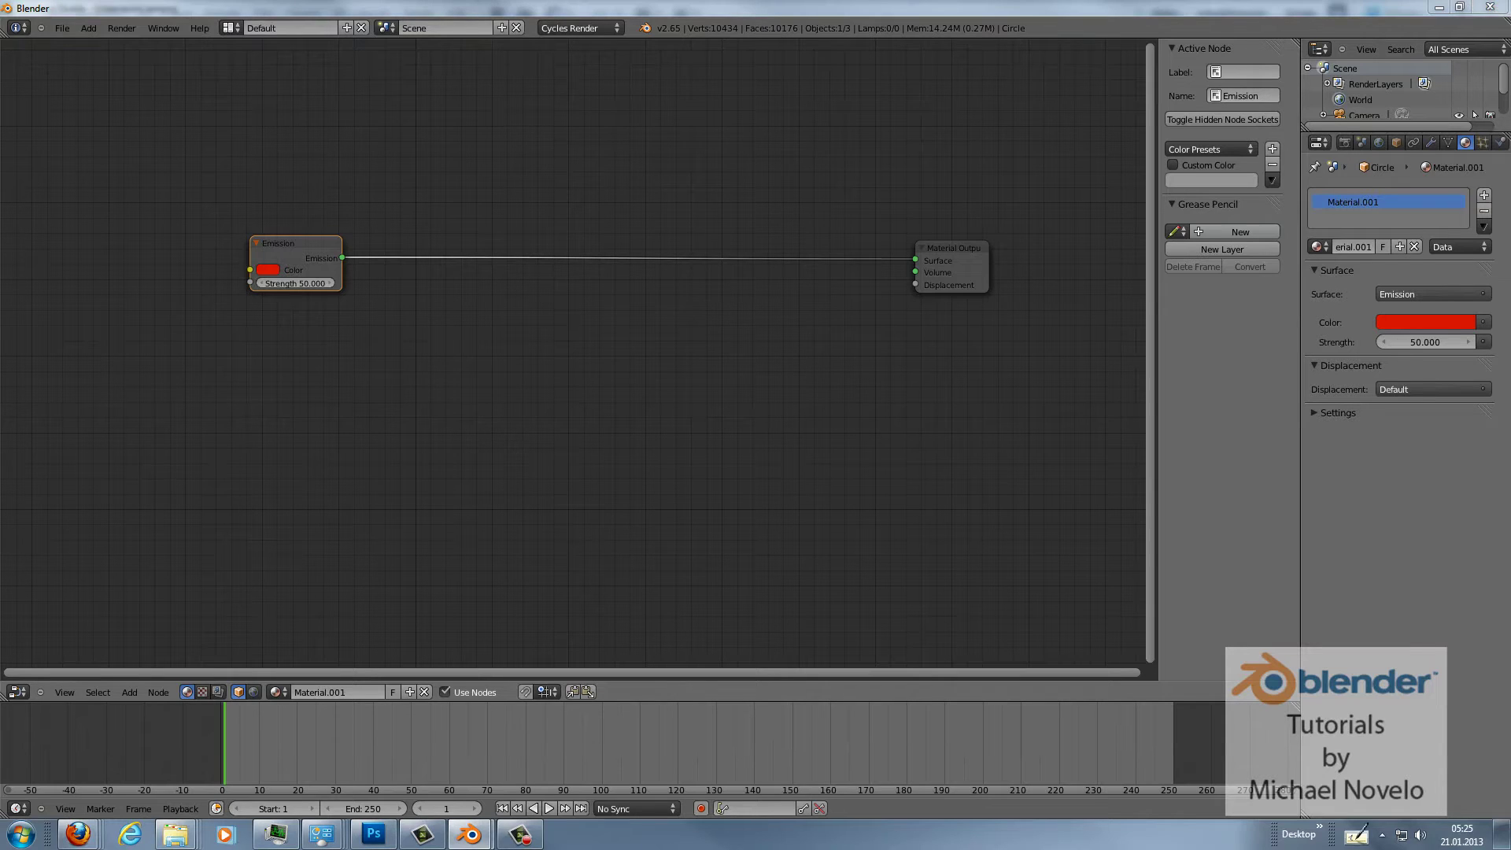
Add a Transparent BSDF node and place it just below the Emission node.
{"action": "key", "text": "shift+a"}
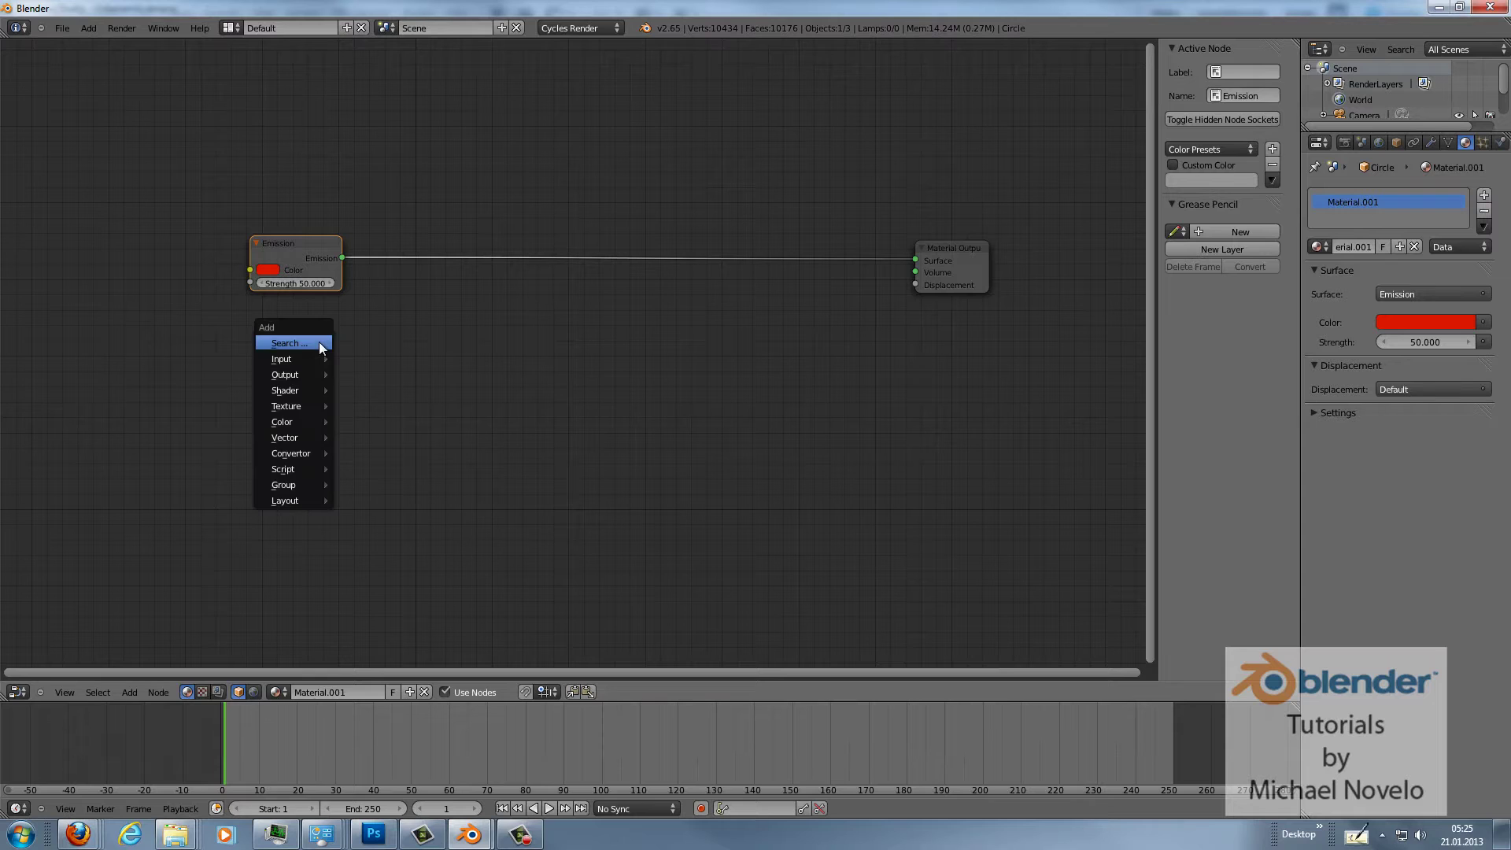
{"action": "mouse_move", "coordinate": [316, 400]}
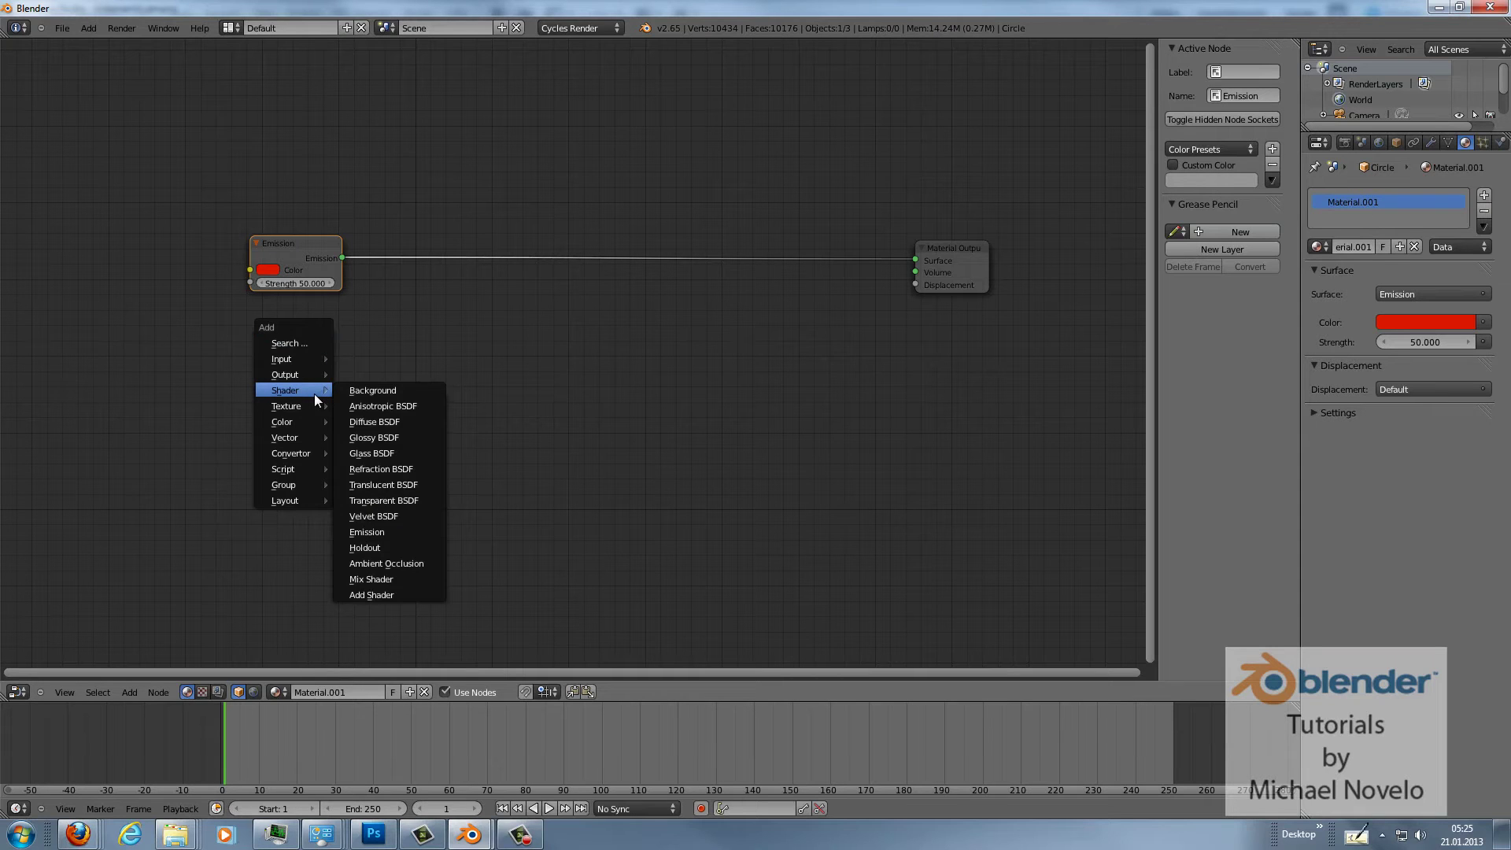
{"action": "left_click", "coordinate": [398, 497]}
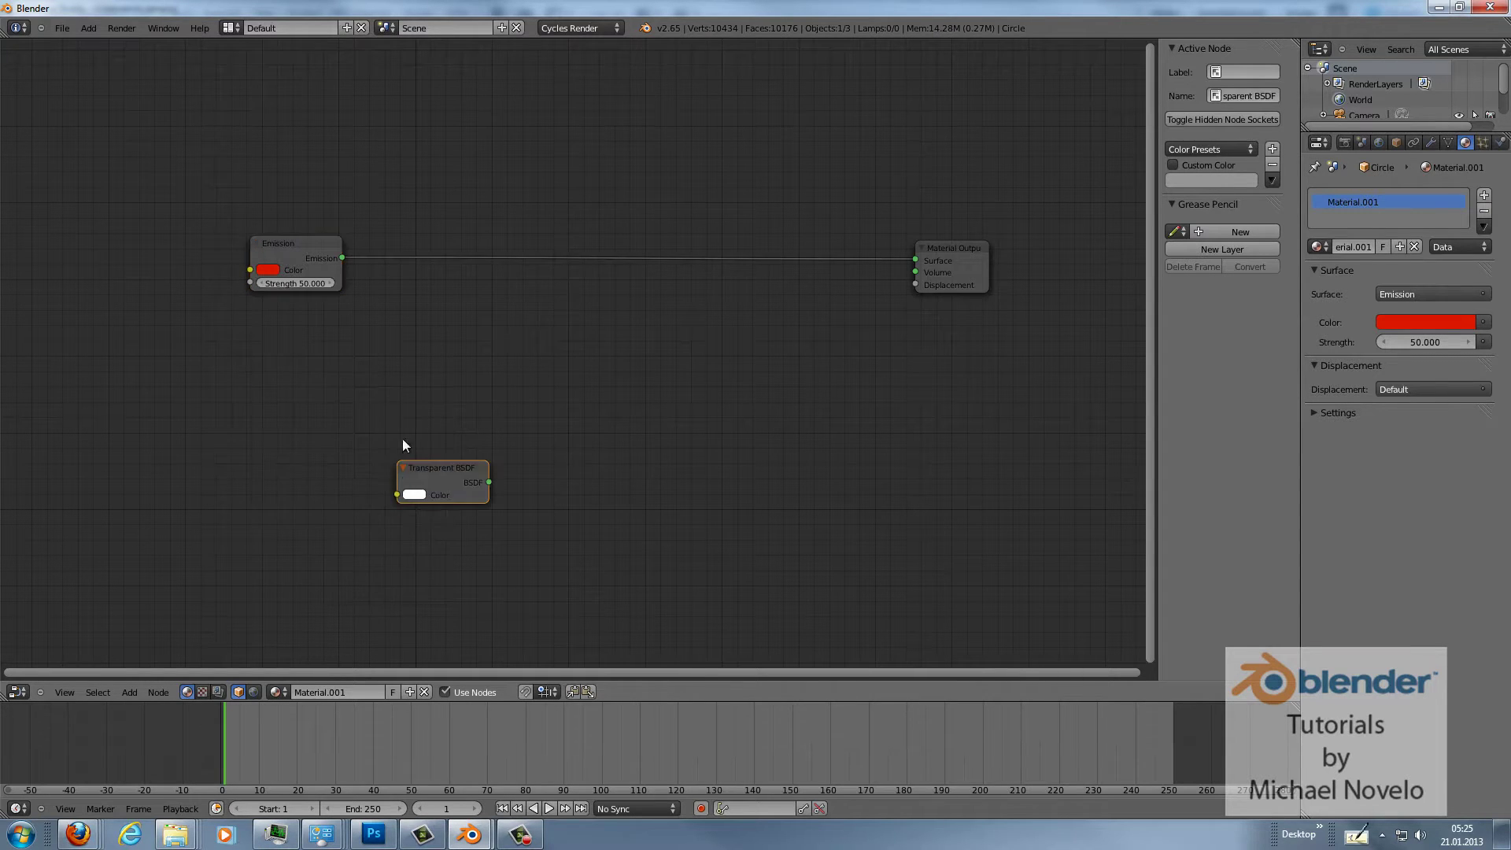
{"action": "left_click", "coordinate": [285, 345]}
Insert a Mix Shader between Emission and Material Output, and link the Transparent BSDF to its second Shader input.
{"action": "key", "text": "shift+a"}
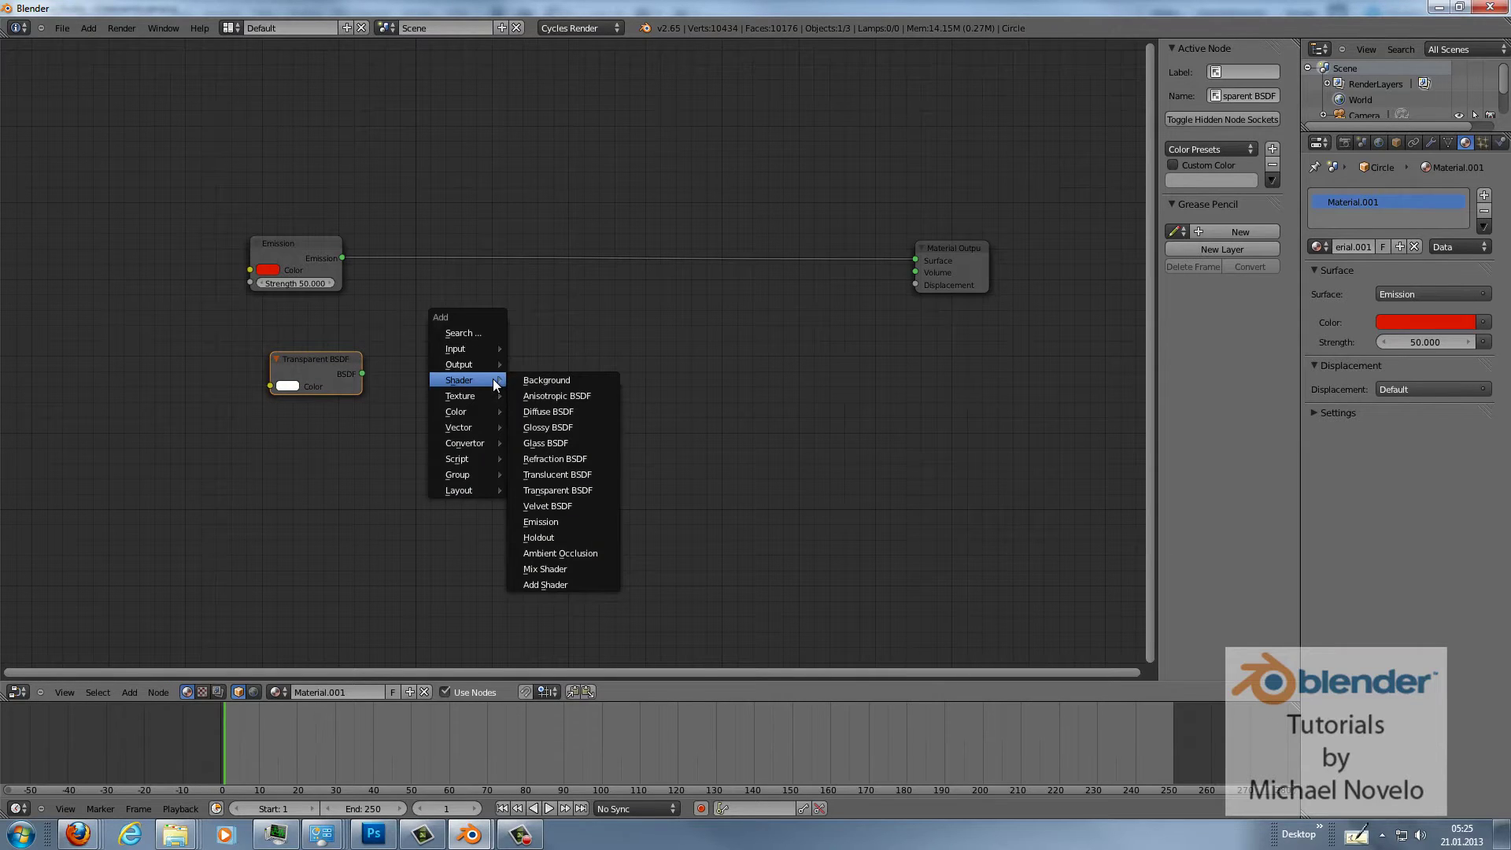
{"action": "left_click", "coordinate": [547, 567]}
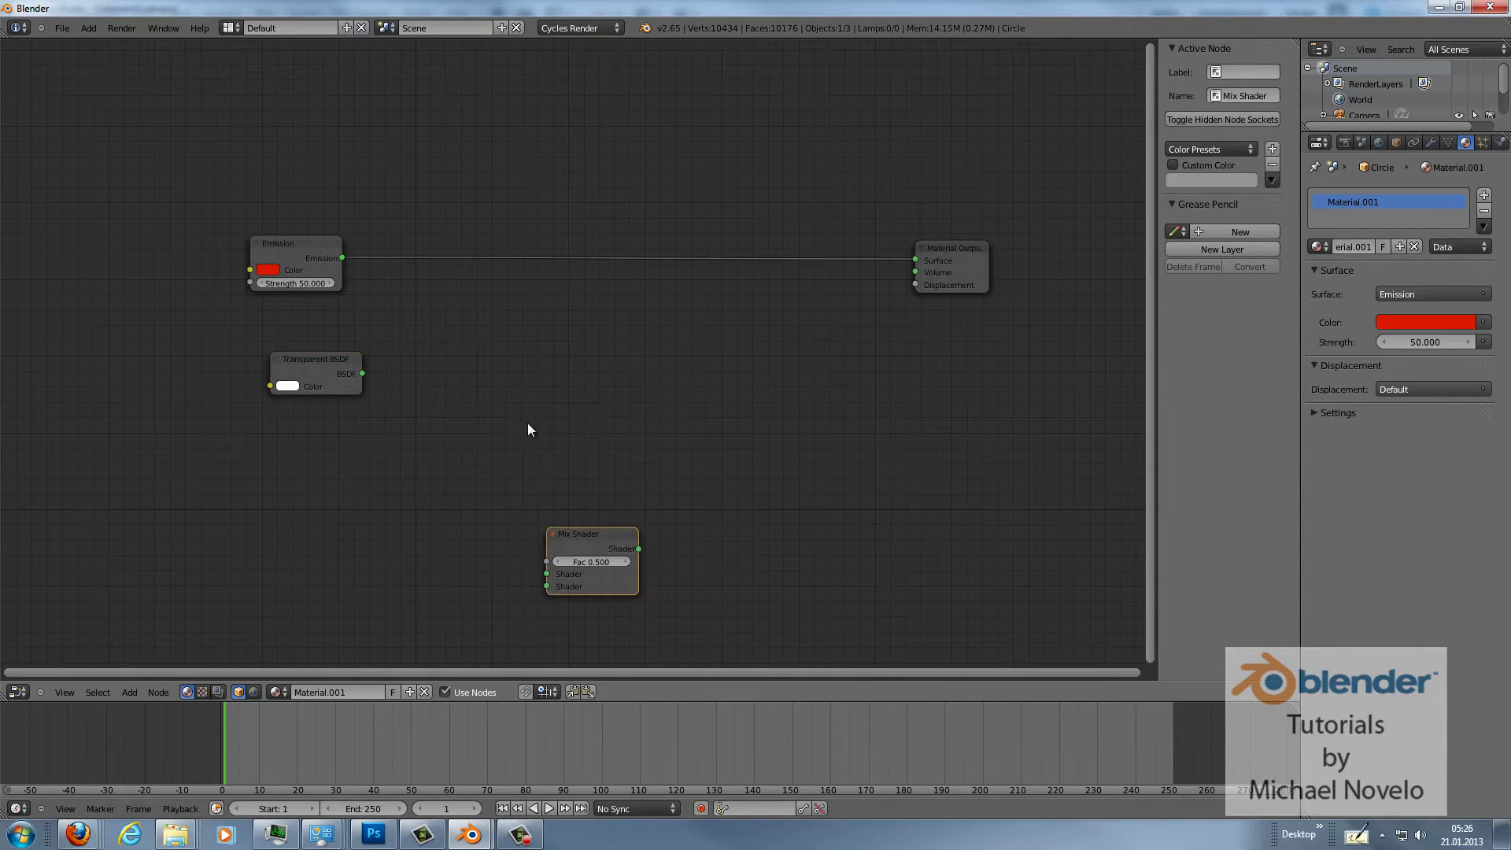
{"action": "left_click", "coordinate": [486, 209]}
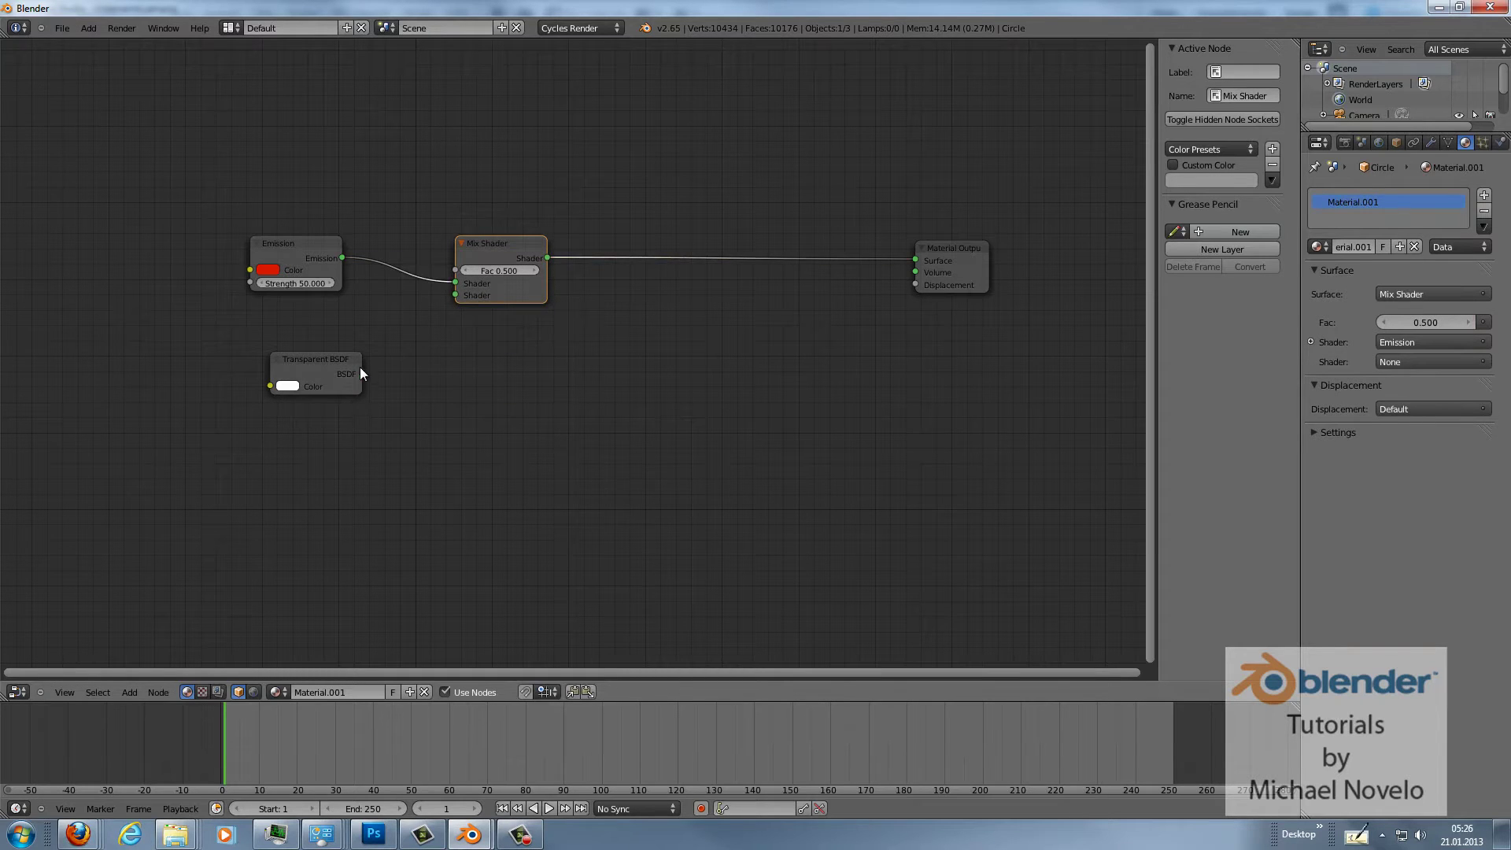
{"action": "left_click_drag", "start_coordinate": [364, 373], "coordinate": [455, 295]}
{"action": "key", "text": "g"}
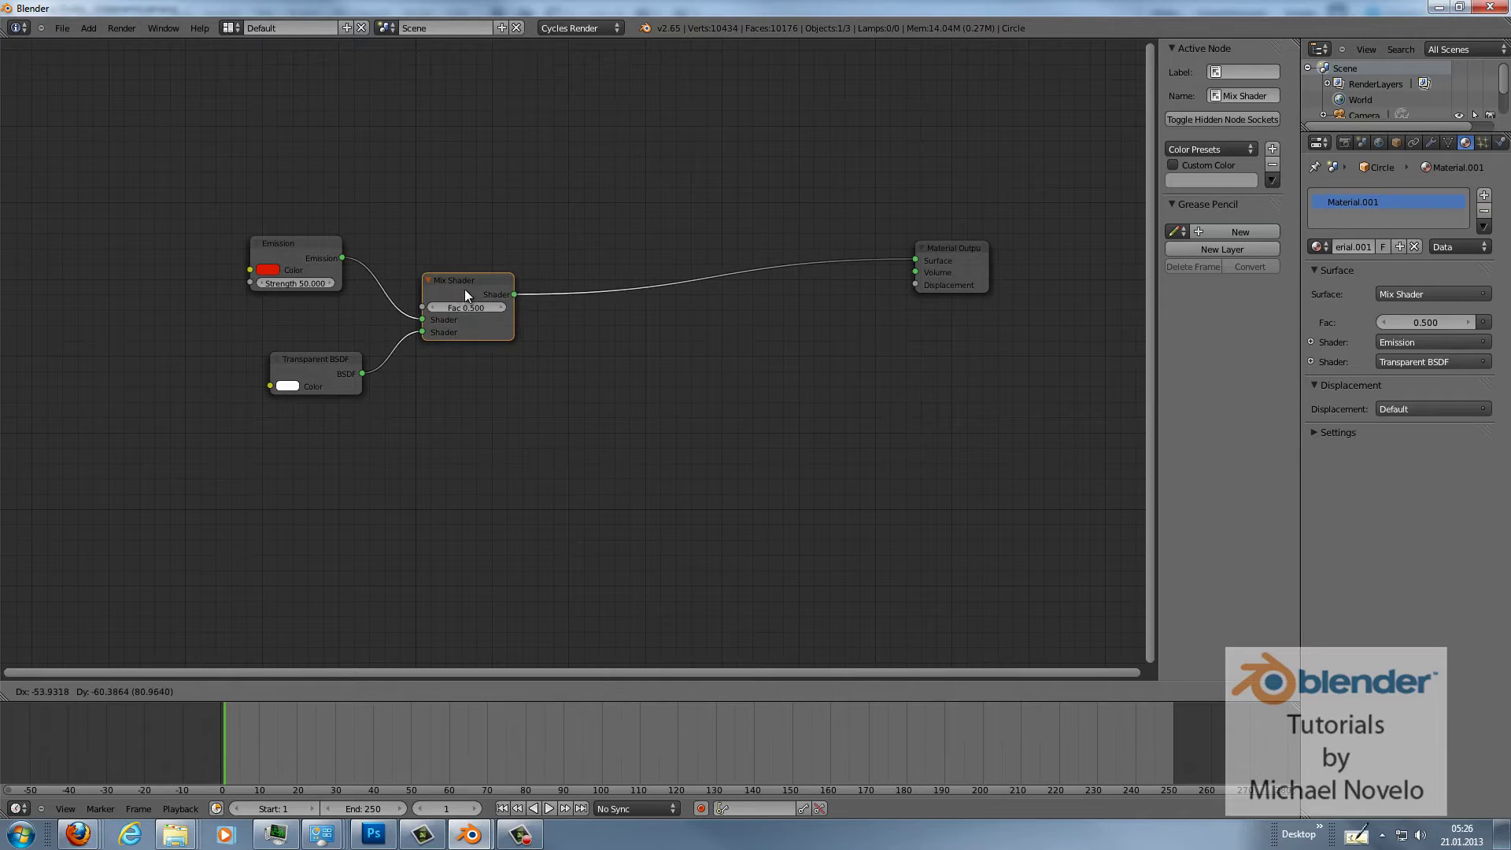
{"action": "left_click", "coordinate": [465, 290]}
Move the Material Output node farther away from the Mix Shader to make room for more nodes.
{"action": "right_click", "coordinate": [956, 254]}
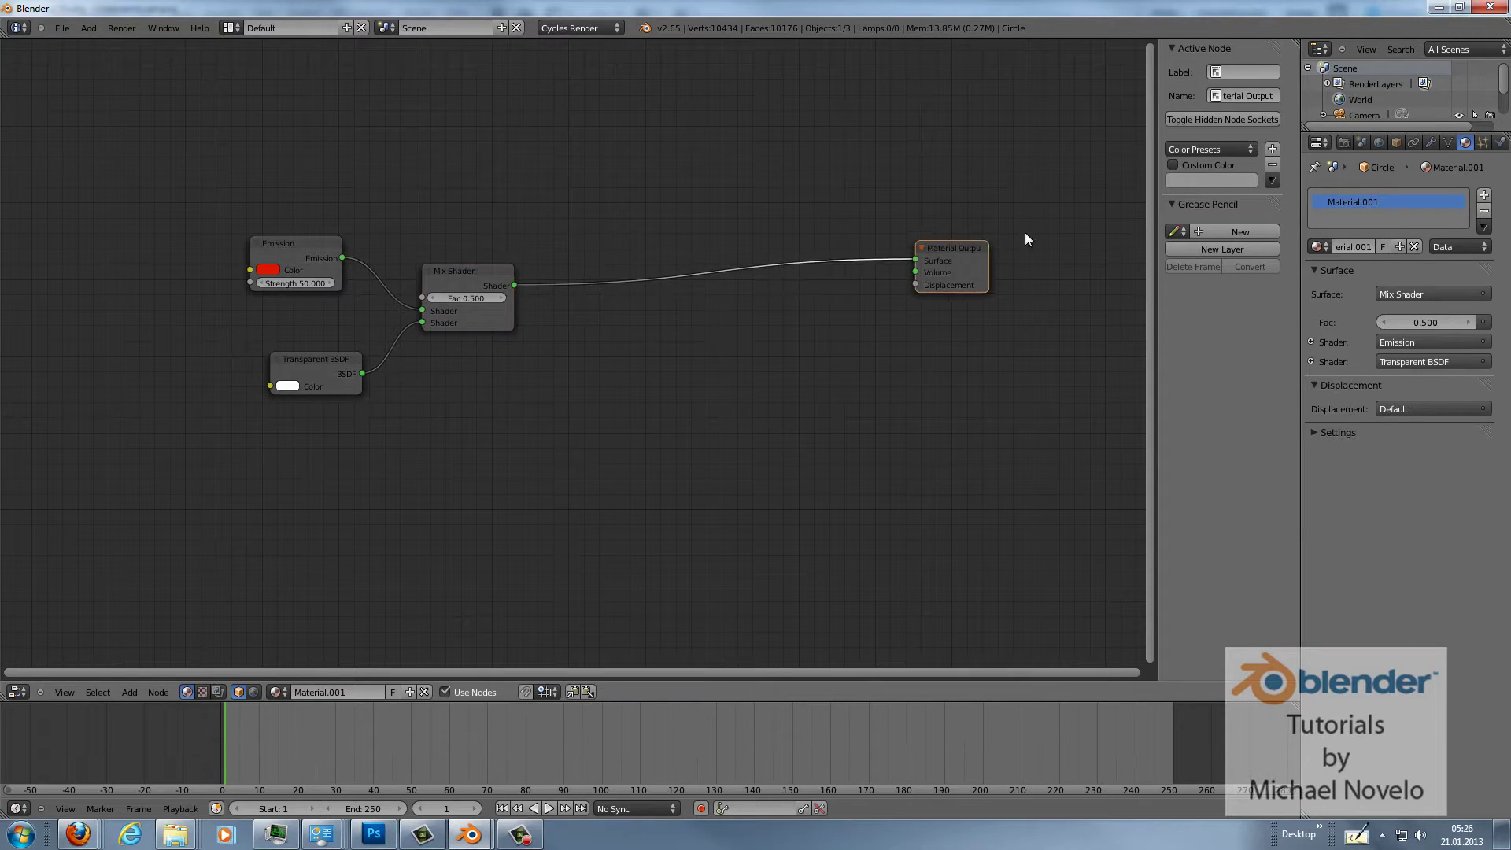
{"action": "key", "text": "g"}
{"action": "left_click", "coordinate": [1065, 230]}
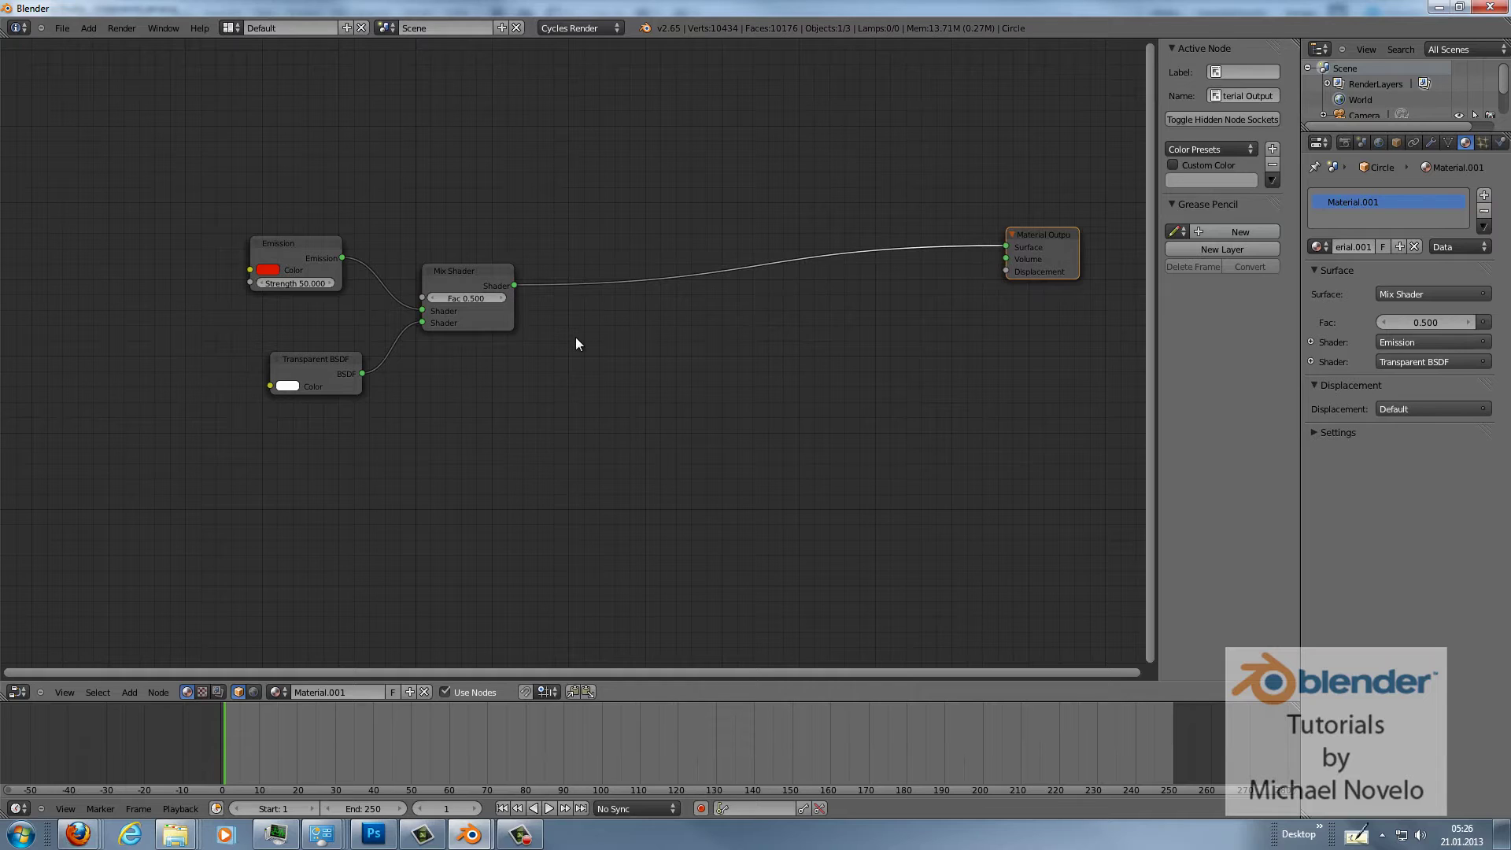
Add a second Emission node with a lighter red color and place it below and beyond the Mix Shader.
{"action": "key", "text": "shift+a"}
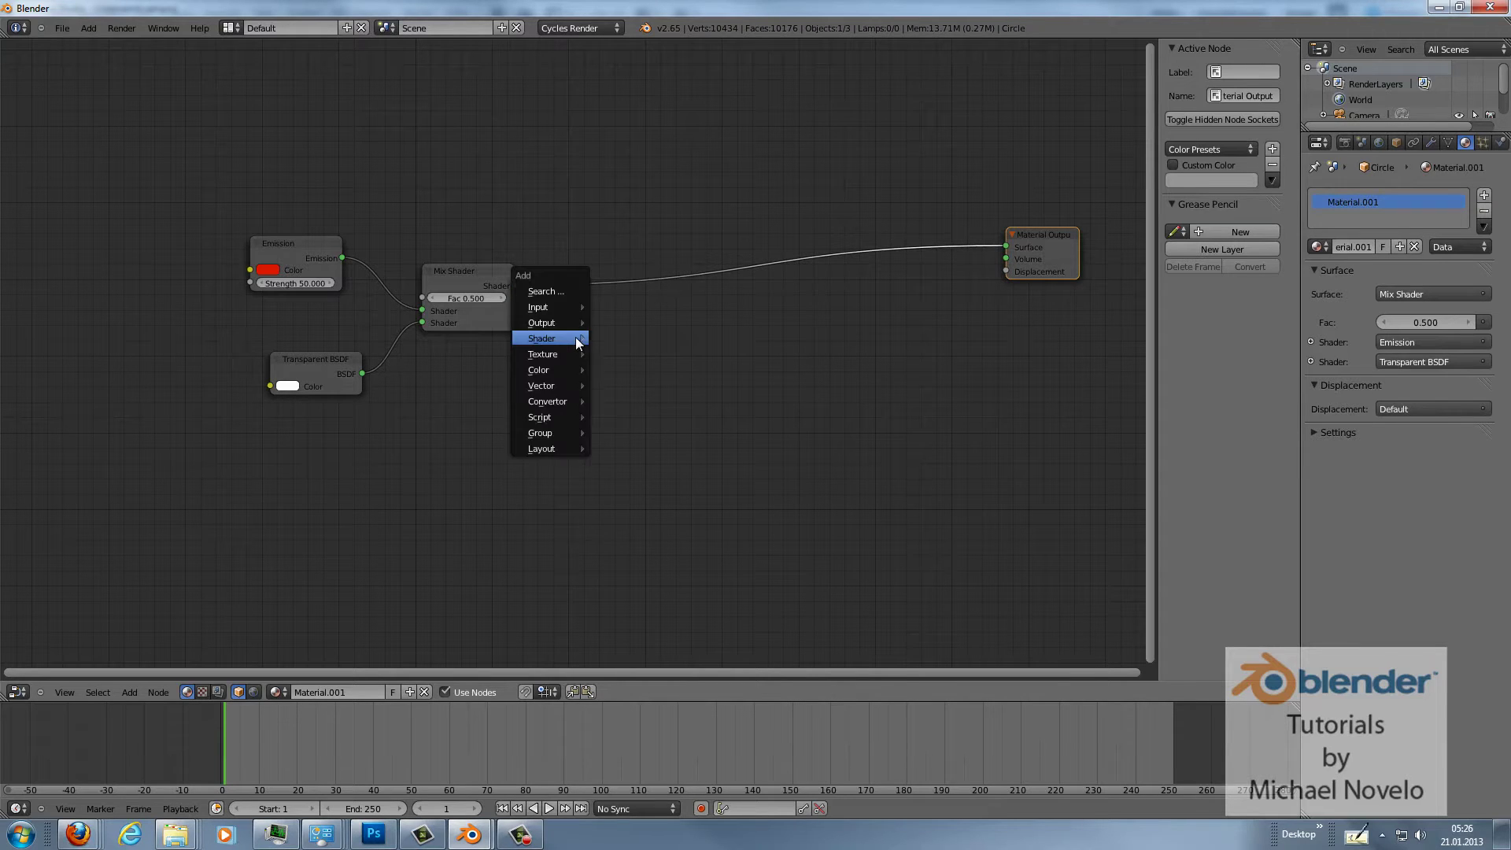
{"action": "mouse_move", "coordinate": [577, 341]}
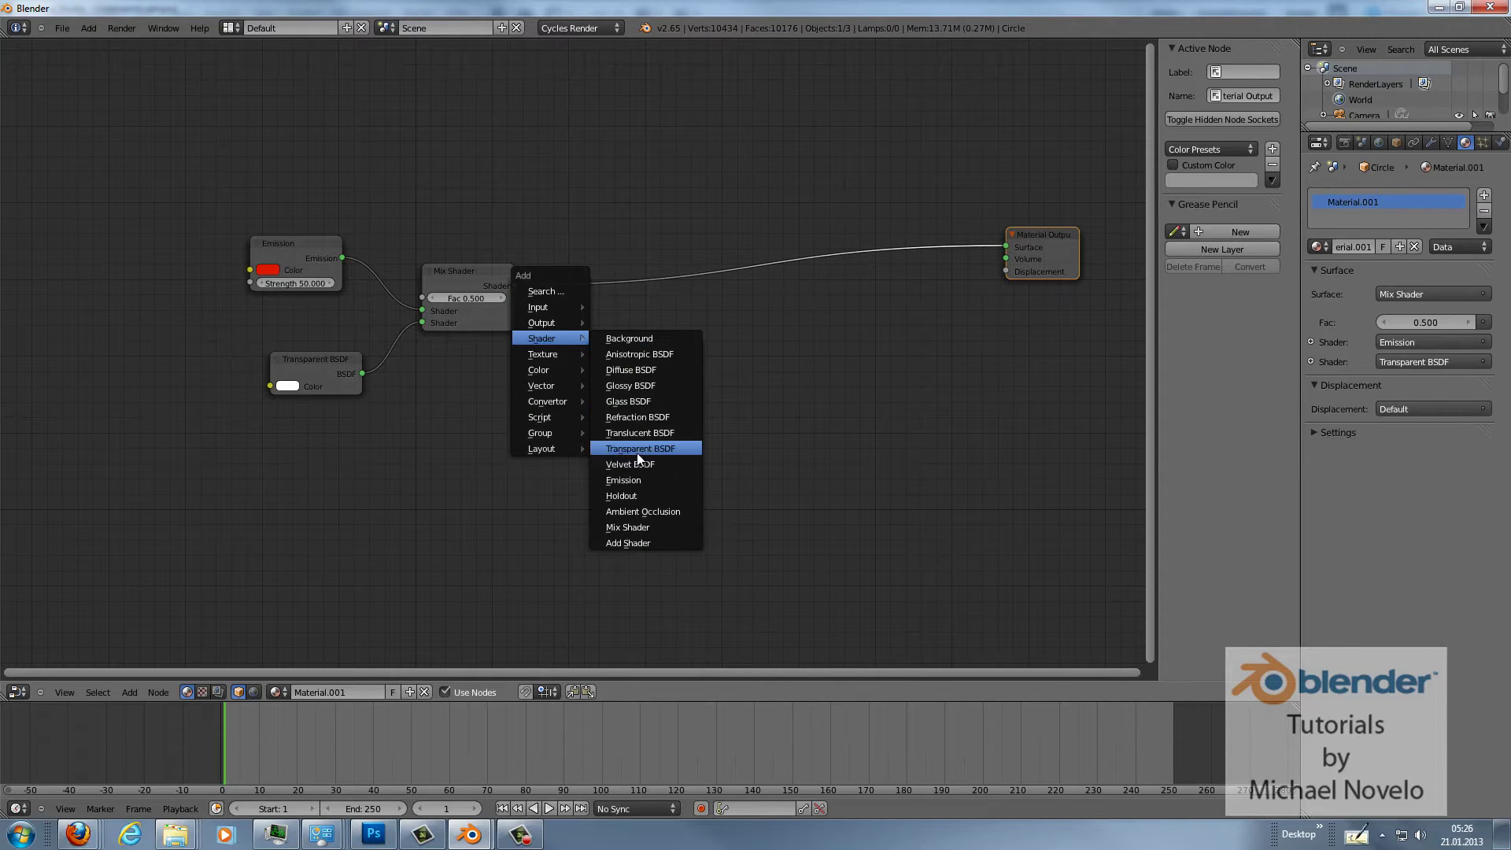
{"action": "left_click", "coordinate": [636, 481]}
{"action": "left_click", "coordinate": [660, 477]}
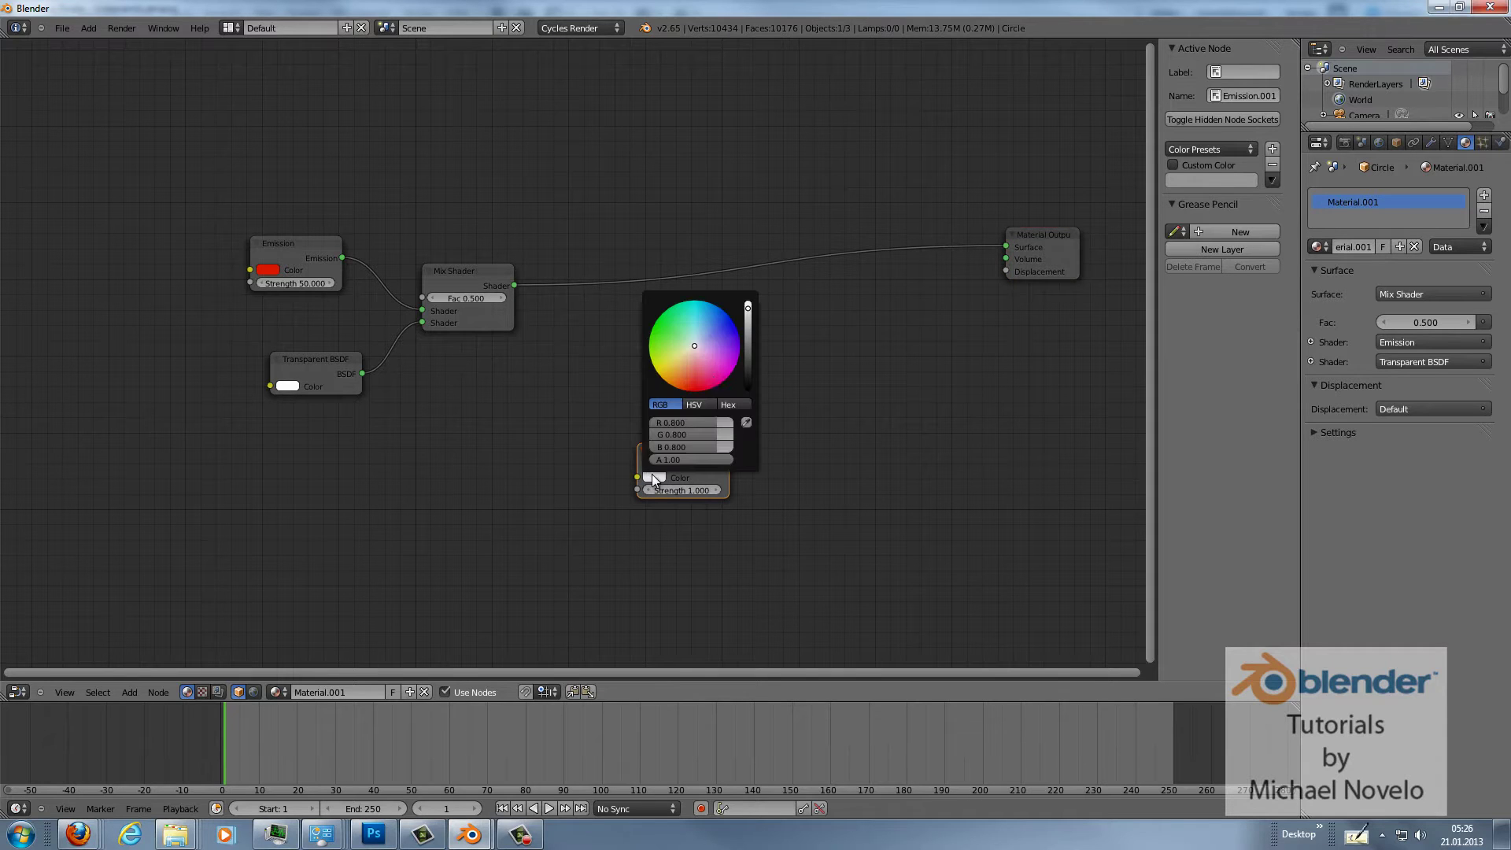
{"action": "left_click_drag", "start_coordinate": [690, 348], "coordinate": [692, 387]}
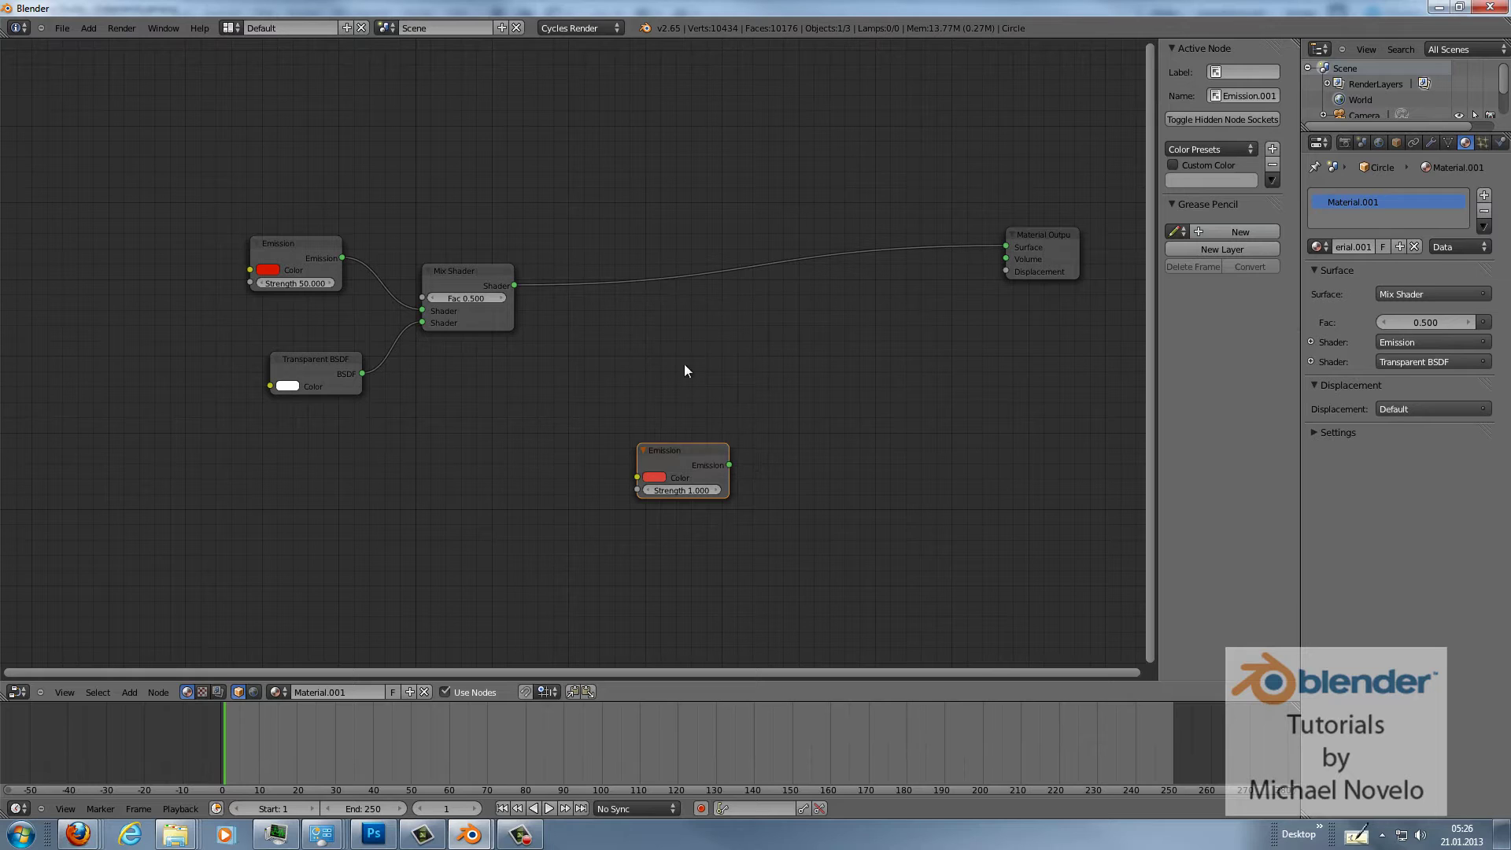
{"action": "left_click_drag", "start_coordinate": [683, 450], "coordinate": [634, 393]}
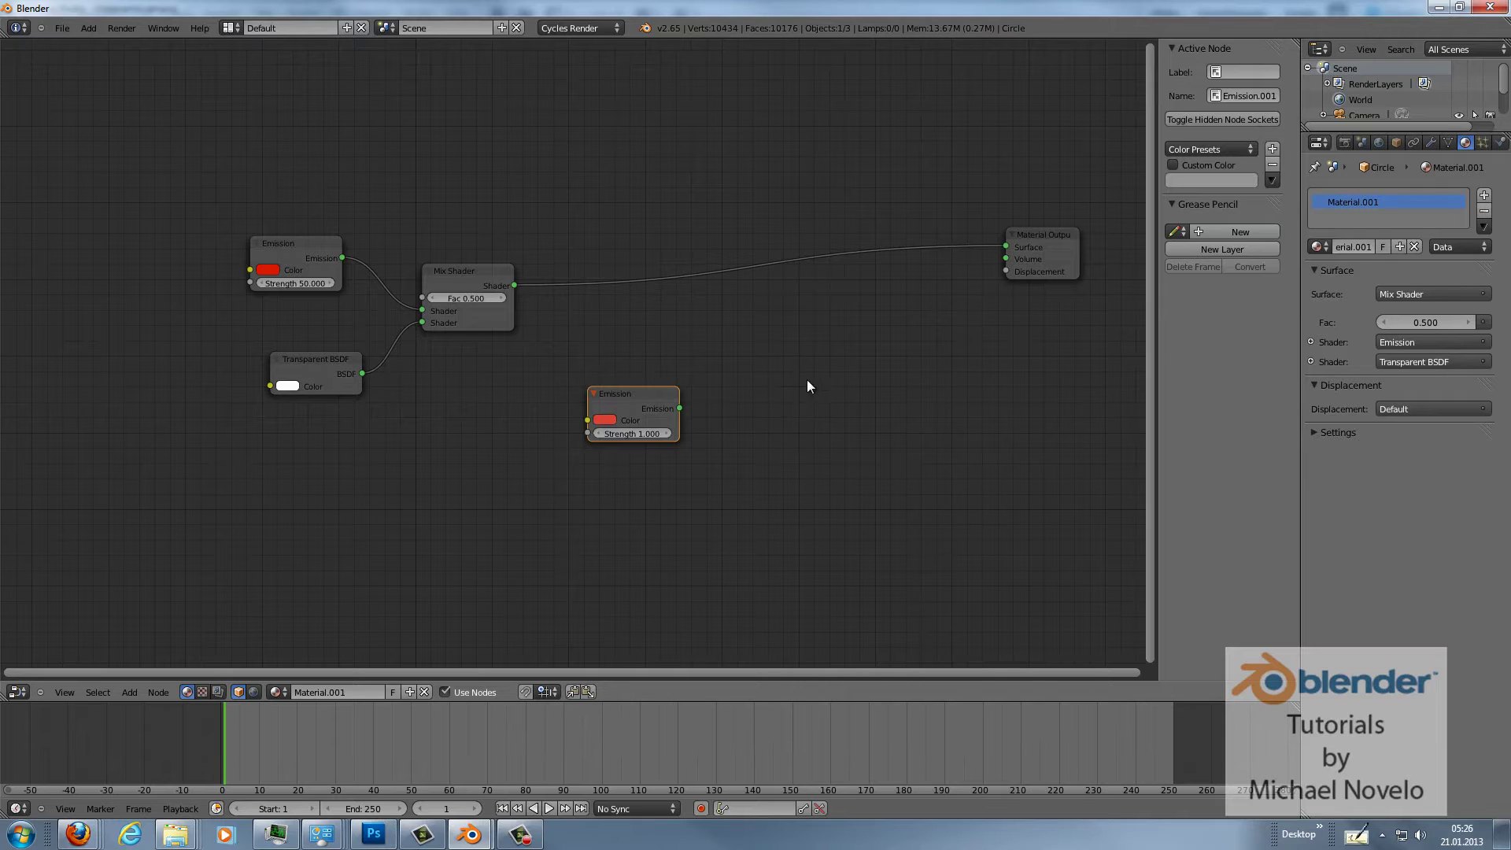
Add a Fresnel node above the second Emission node and set its IOR to 1.1.
{"action": "key", "text": "shift+a"}
{"action": "mouse_move", "coordinate": [816, 378]}
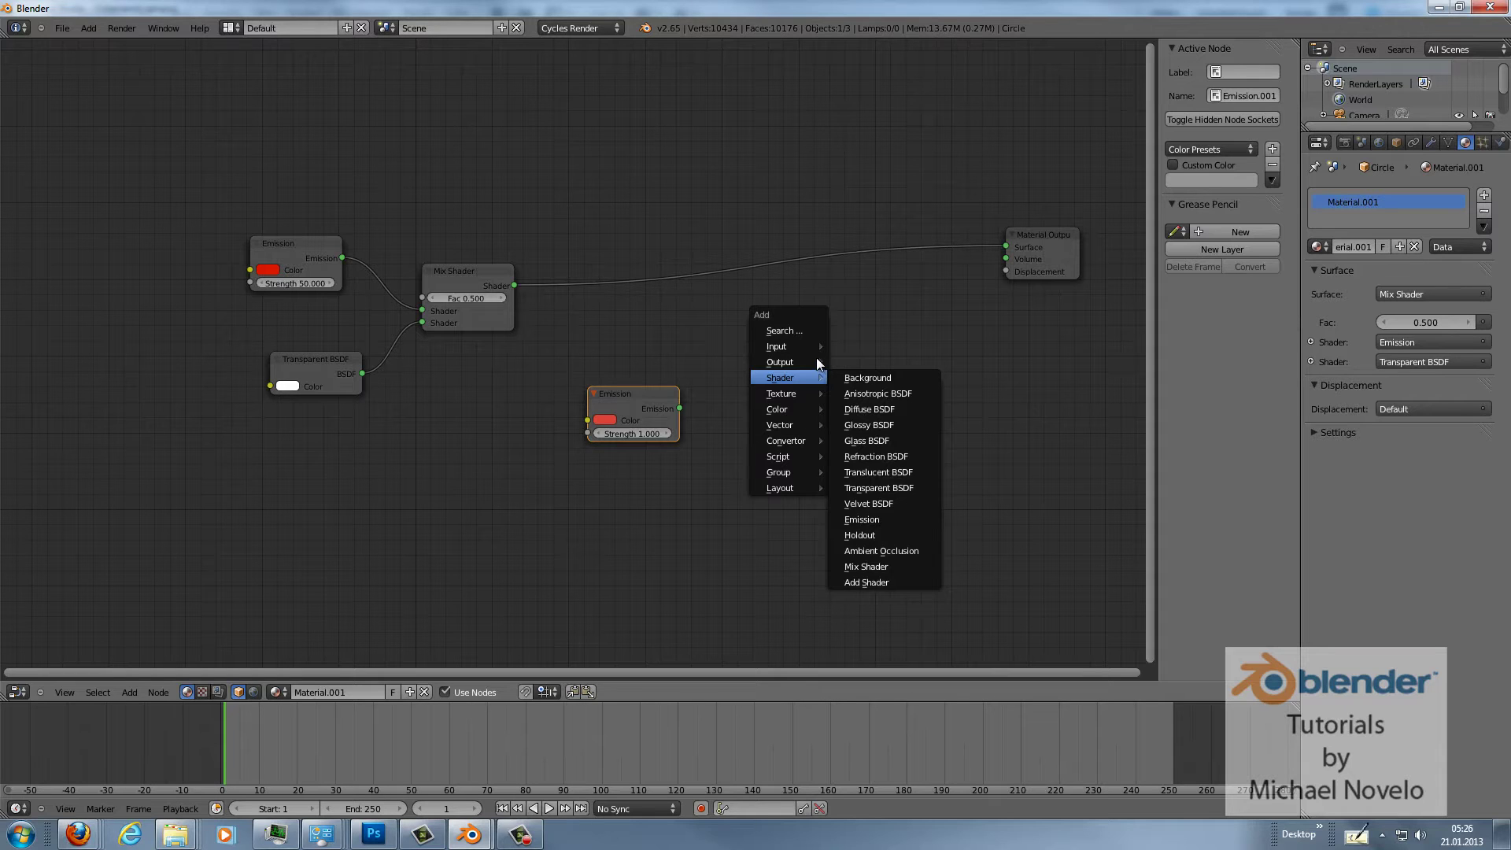
{"action": "mouse_move", "coordinate": [814, 350]}
{"action": "left_click", "coordinate": [866, 458]}
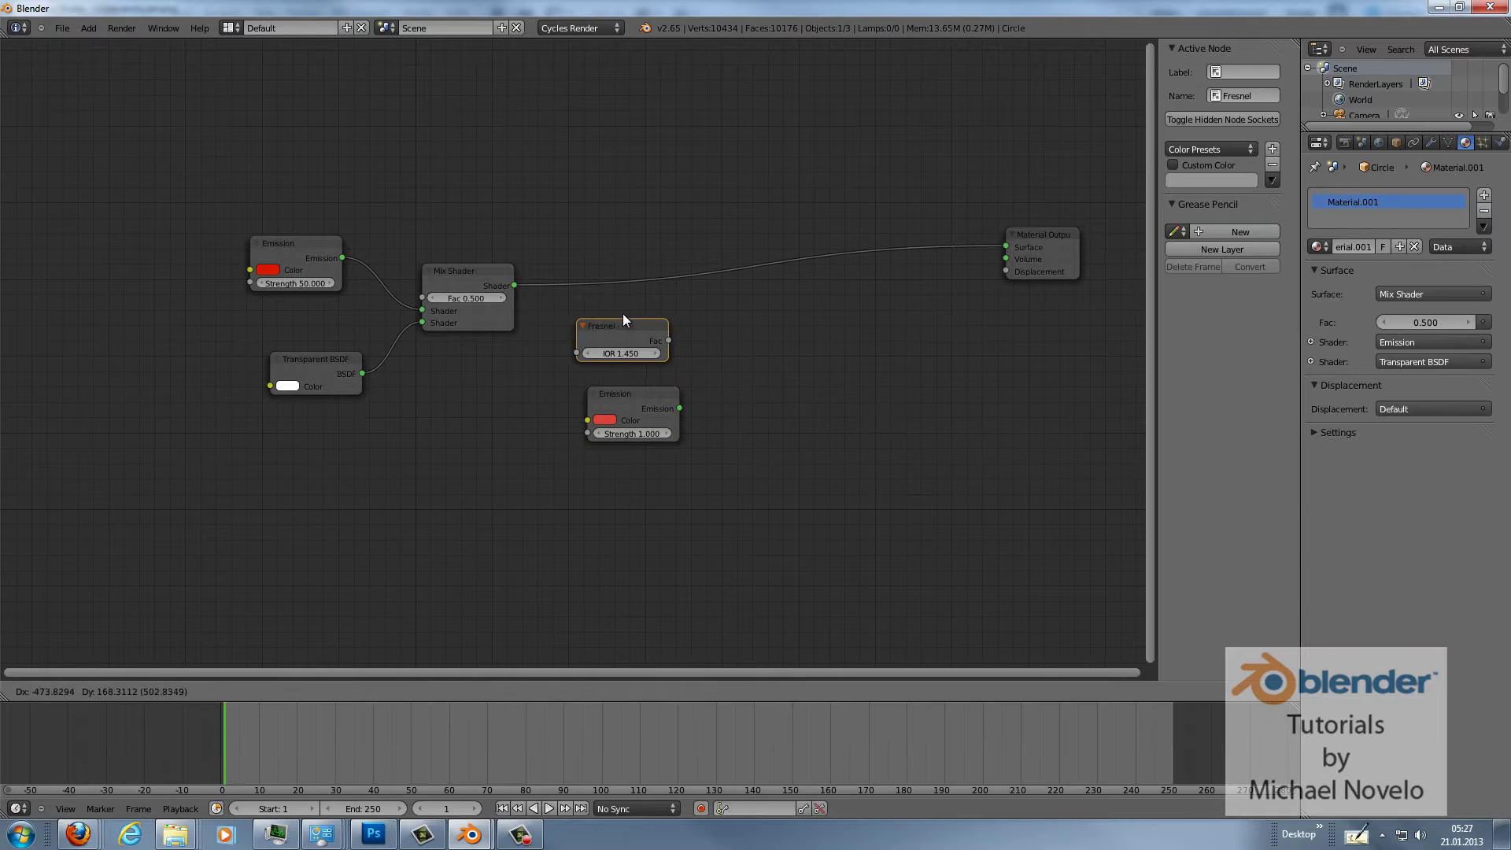
{"action": "left_click", "coordinate": [633, 328]}
{"action": "left_click", "coordinate": [626, 354]}
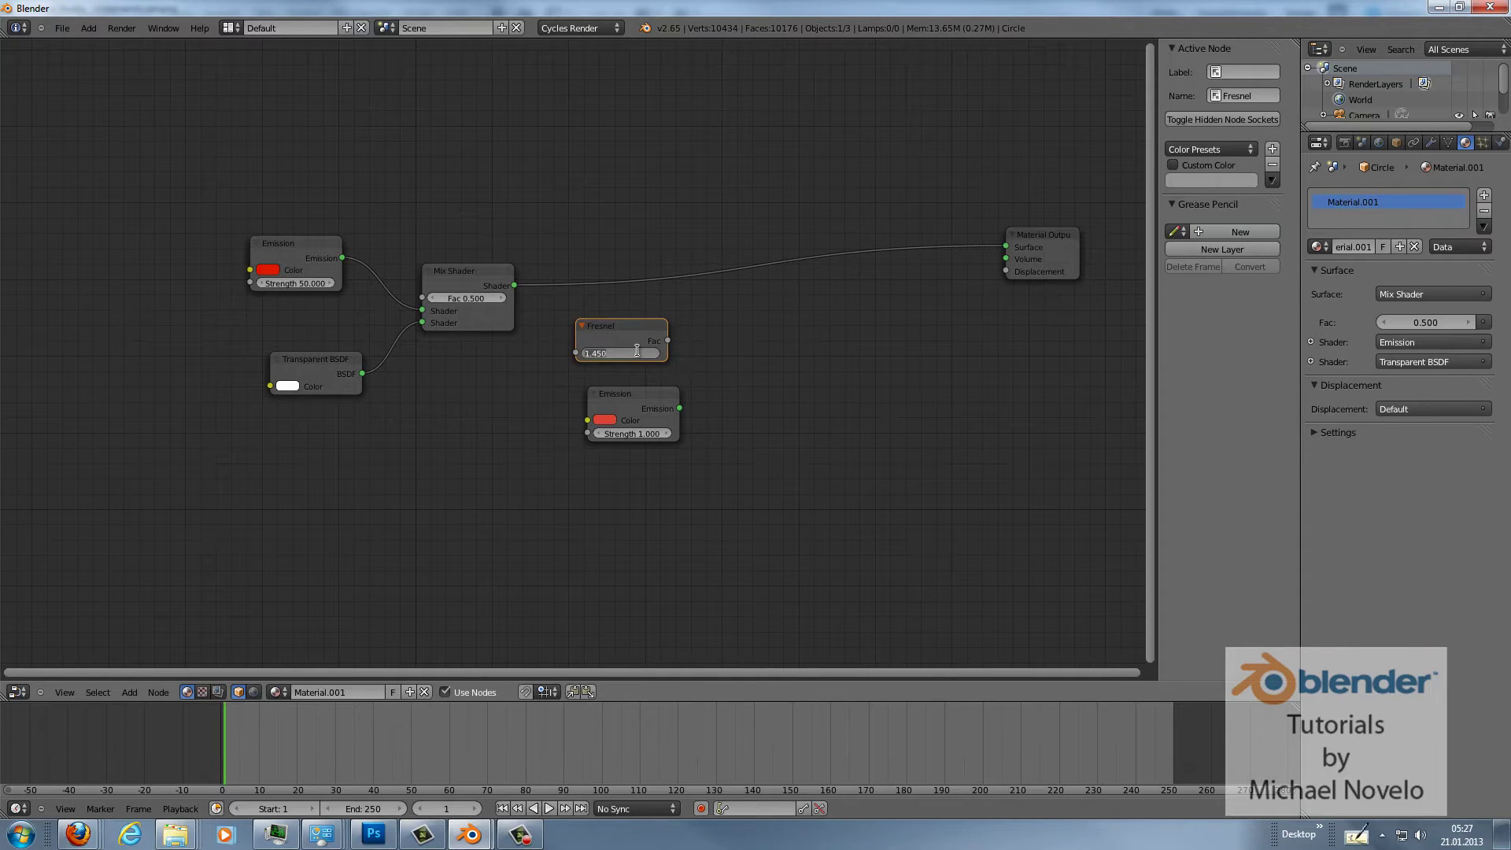
{"action": "key", "text": "BackSpace"}
{"action": "type", "text": "1.1"}
{"action": "key", "text": "Return"}
Add a second Mix Shader and place it between the Fresnel and Material Output nodes.
{"action": "key", "text": "shift+a"}
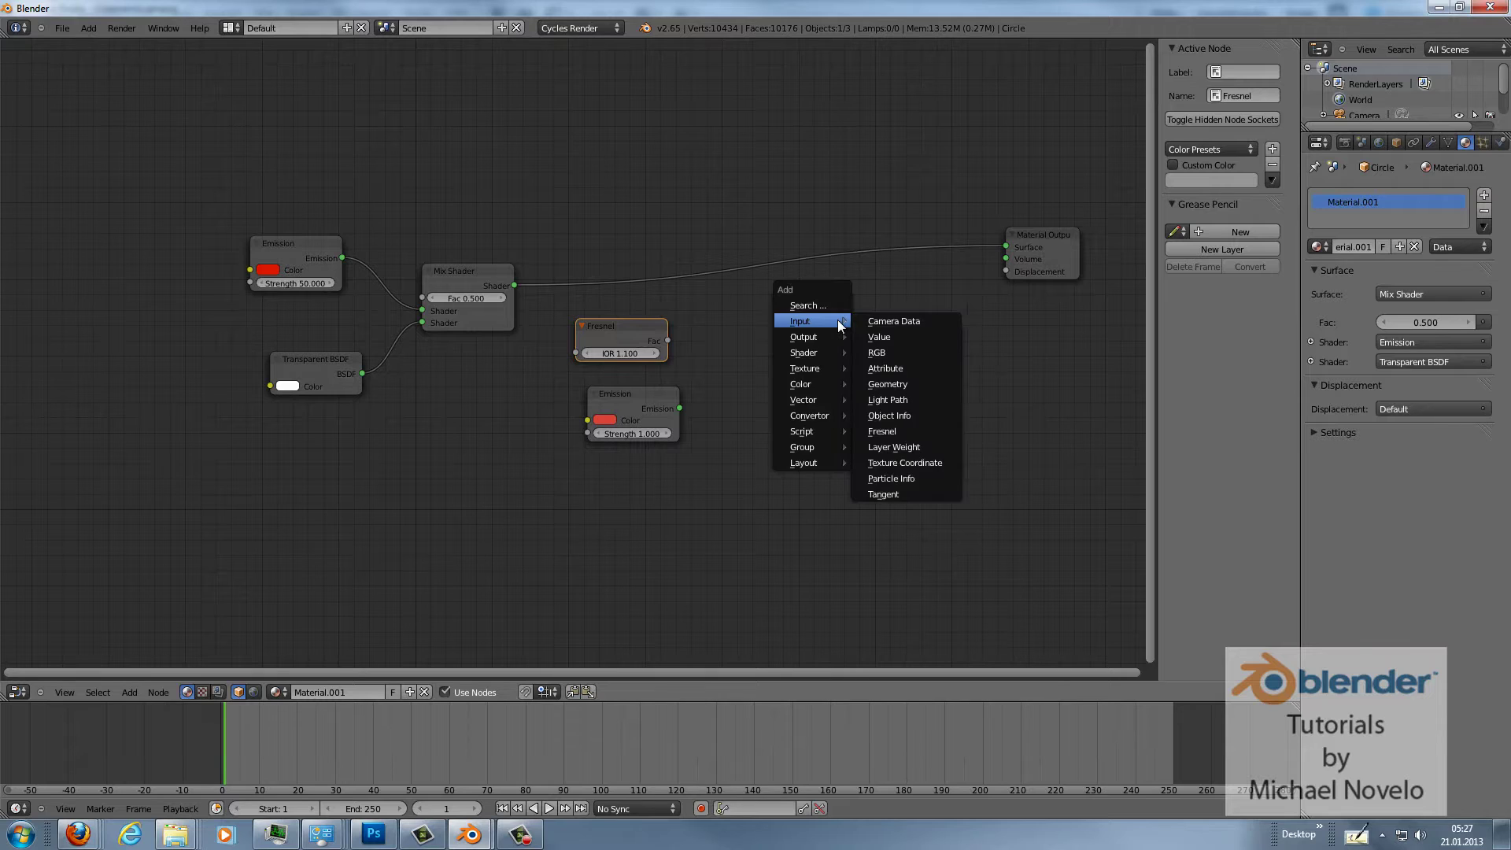
{"action": "mouse_move", "coordinate": [829, 354]}
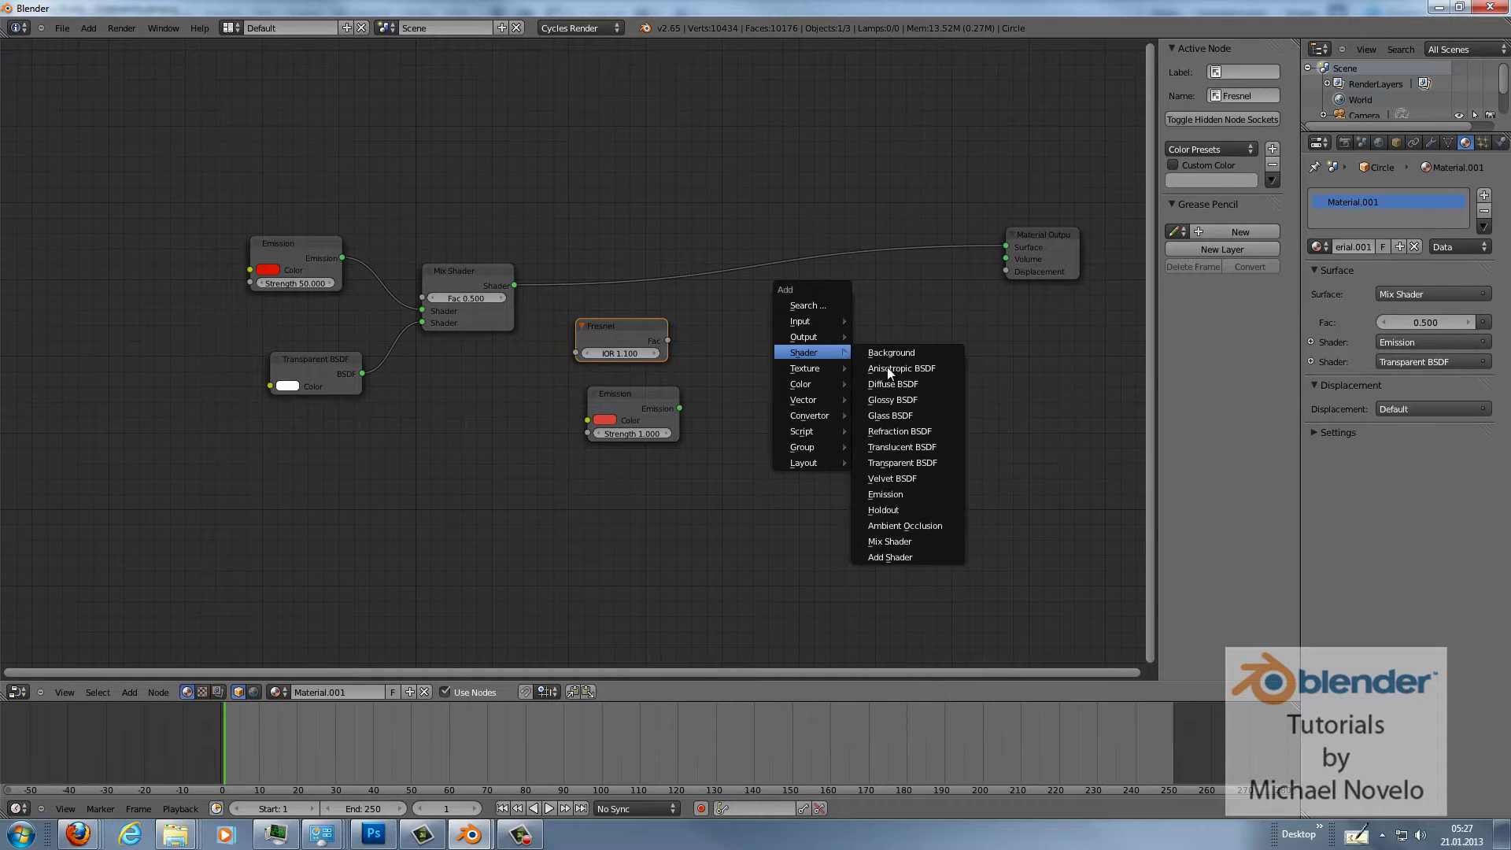
{"action": "left_click", "coordinate": [899, 540]}
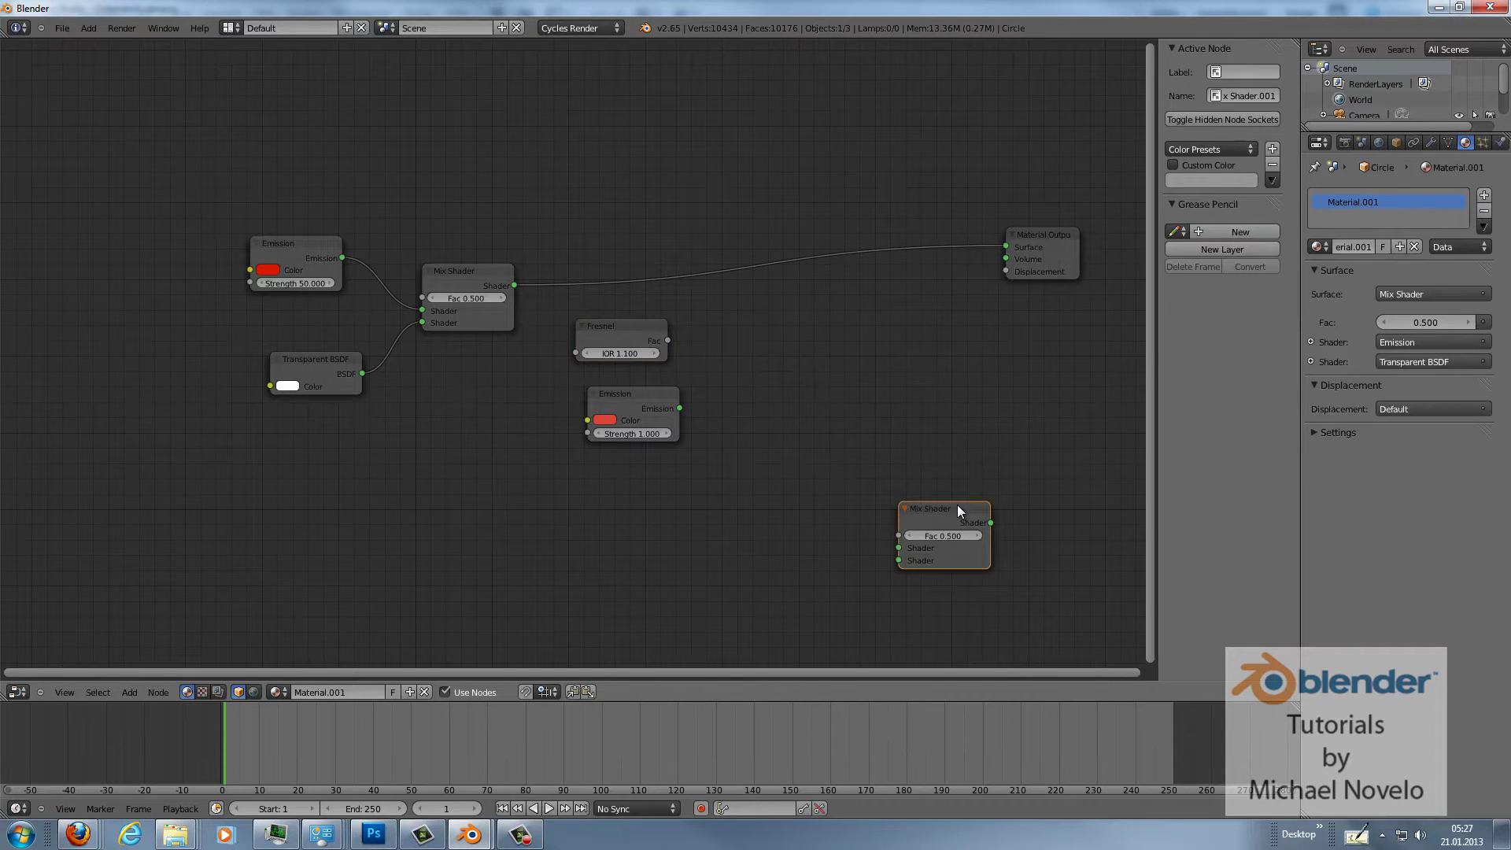
{"action": "left_click_drag", "start_coordinate": [959, 510], "coordinate": [824, 317]}
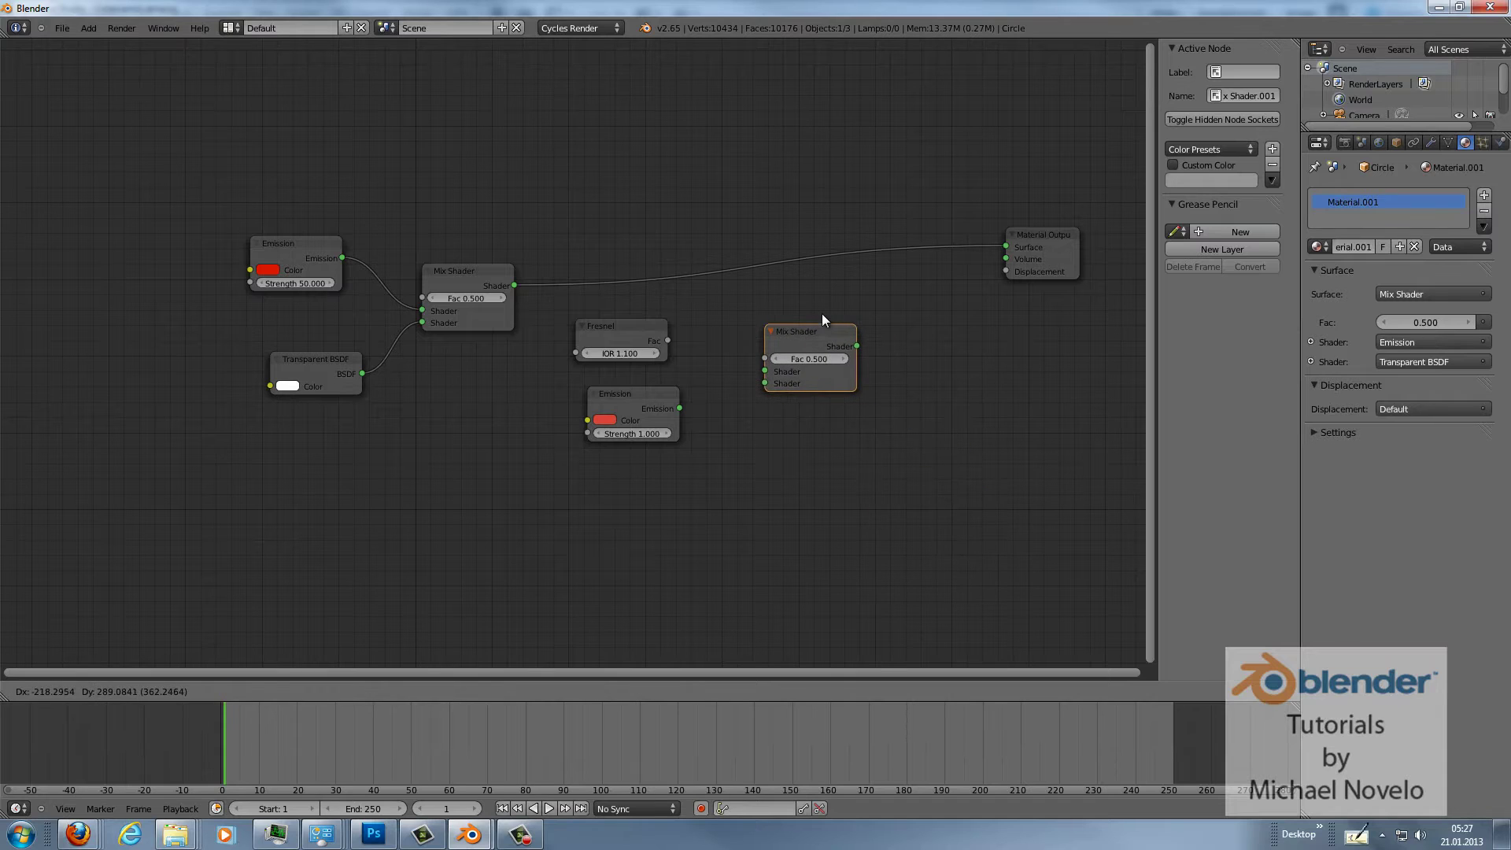
Connect the Fresnel to the second Mix Shader's Fac, and the first Mix Shader and second Emission to its two Shader inputs.
{"action": "left_click_drag", "start_coordinate": [630, 323], "coordinate": [764, 359]}
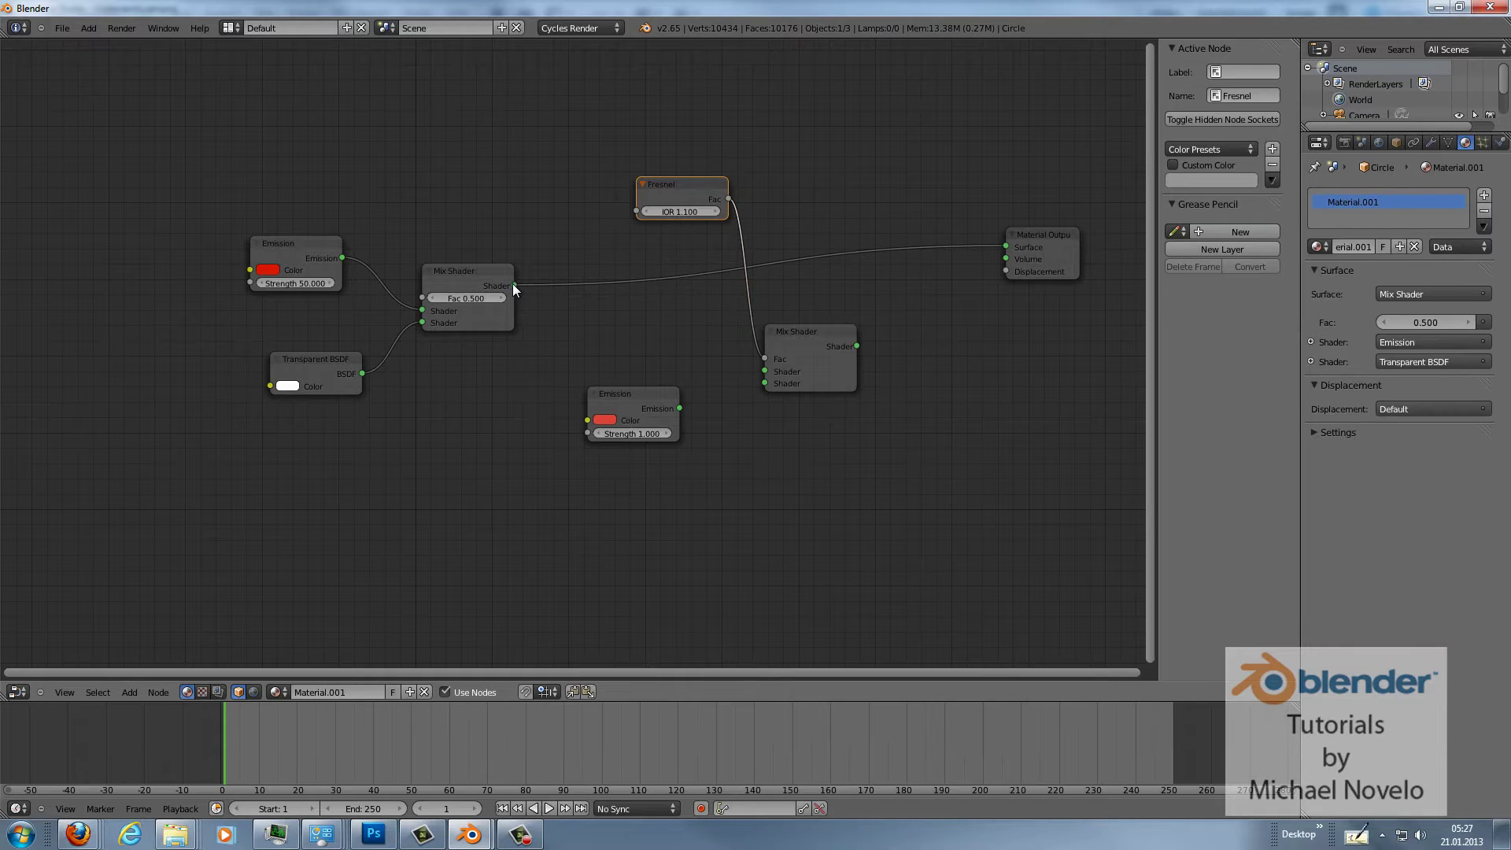
{"action": "left_click_drag", "start_coordinate": [513, 284], "coordinate": [764, 371]}
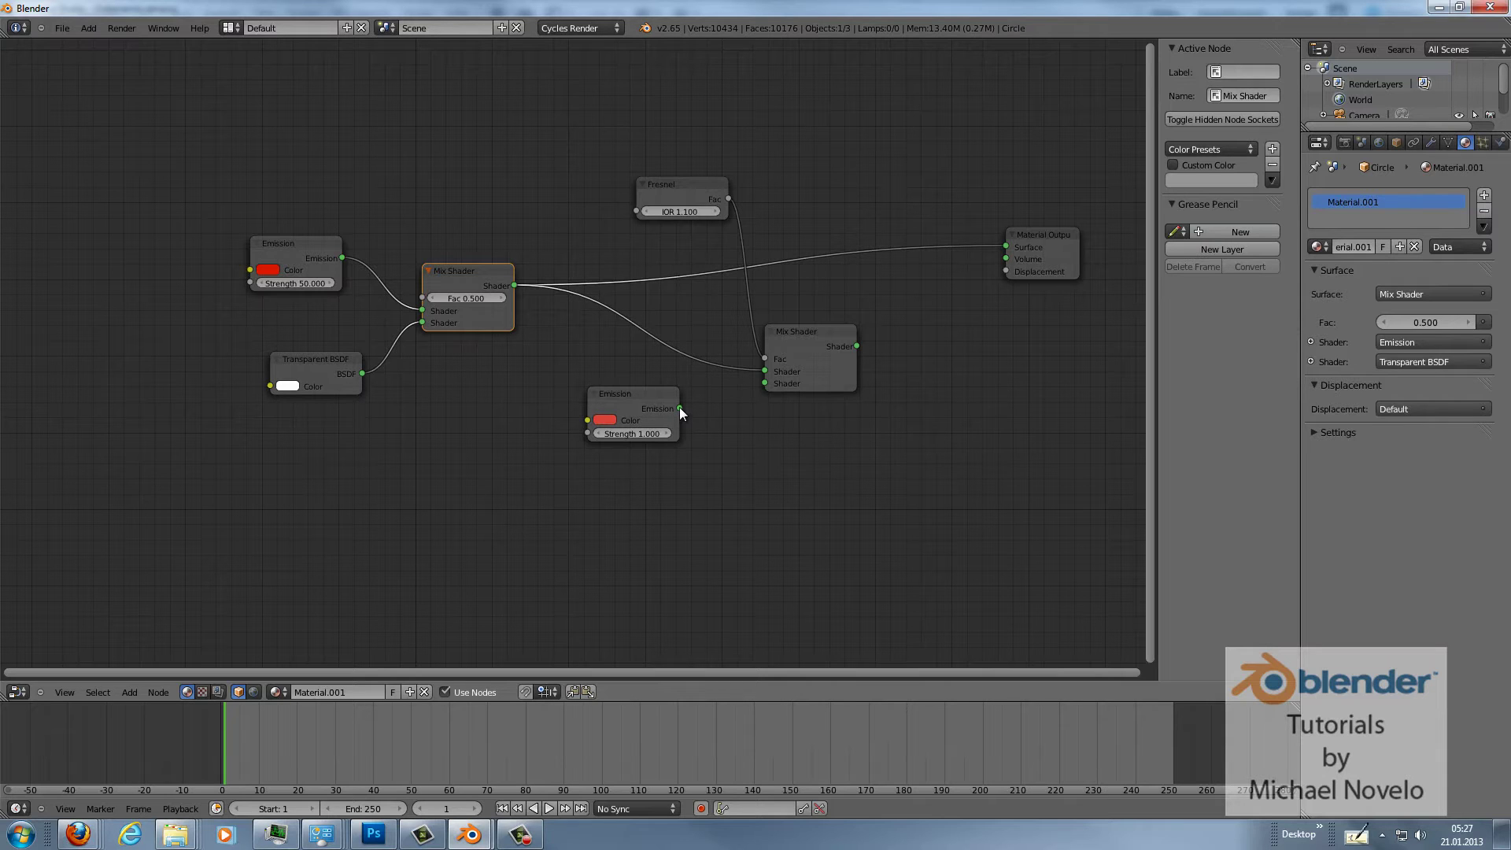
{"action": "left_click_drag", "start_coordinate": [679, 408], "coordinate": [765, 384]}
Rearrange the Fresnel, second Emission and second Mix Shader nodes closer to the first Mix Shader to free space before the Material Output.
{"action": "left_click_drag", "start_coordinate": [833, 342], "coordinate": [788, 322]}
{"action": "left_click_drag", "start_coordinate": [651, 186], "coordinate": [549, 189]}
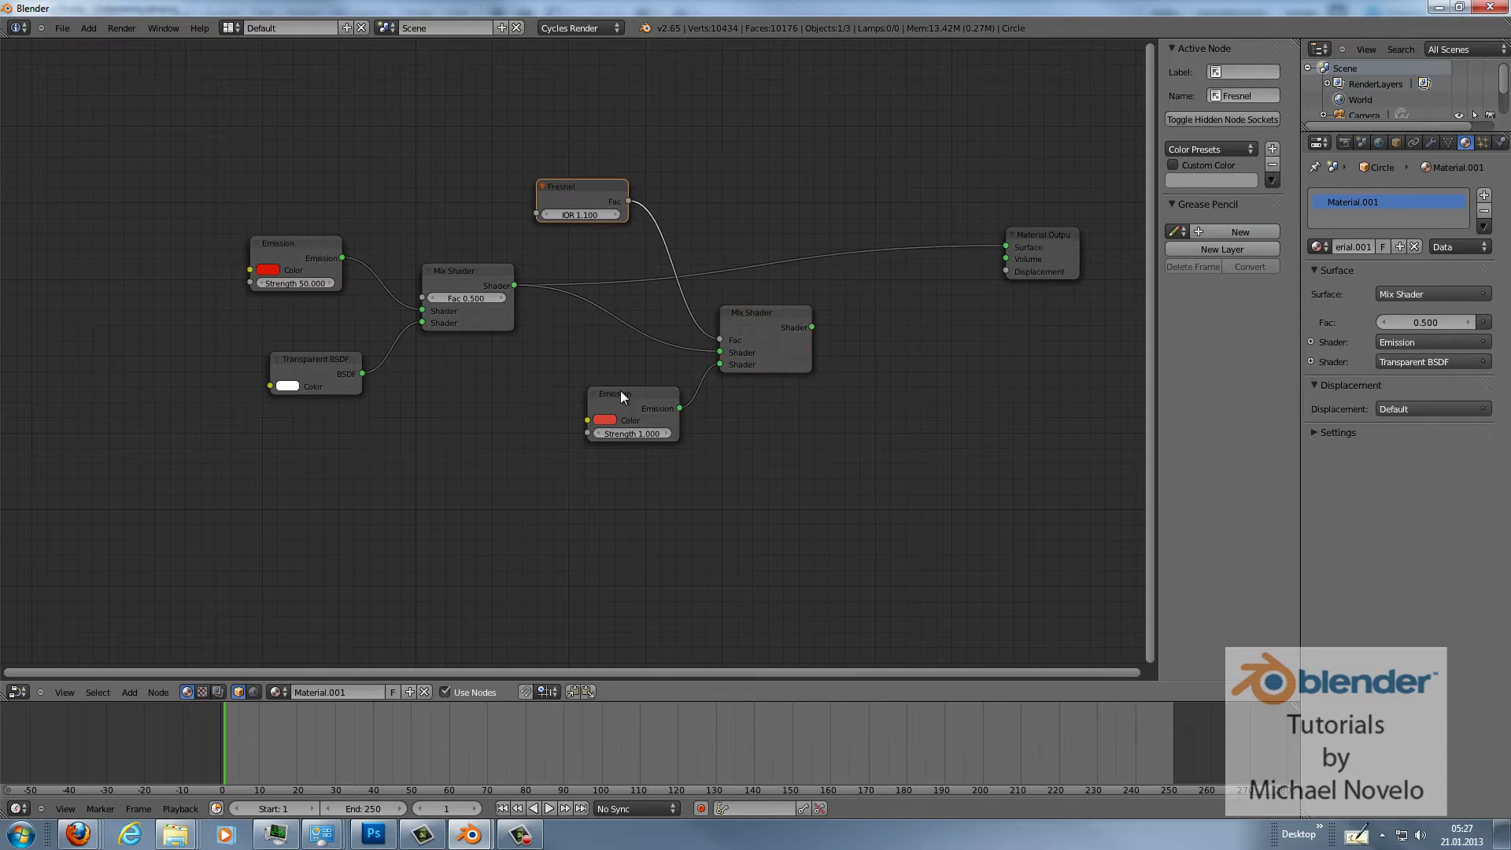
{"action": "left_click_drag", "start_coordinate": [614, 389], "coordinate": [584, 388]}
{"action": "left_click_drag", "start_coordinate": [780, 309], "coordinate": [760, 296]}
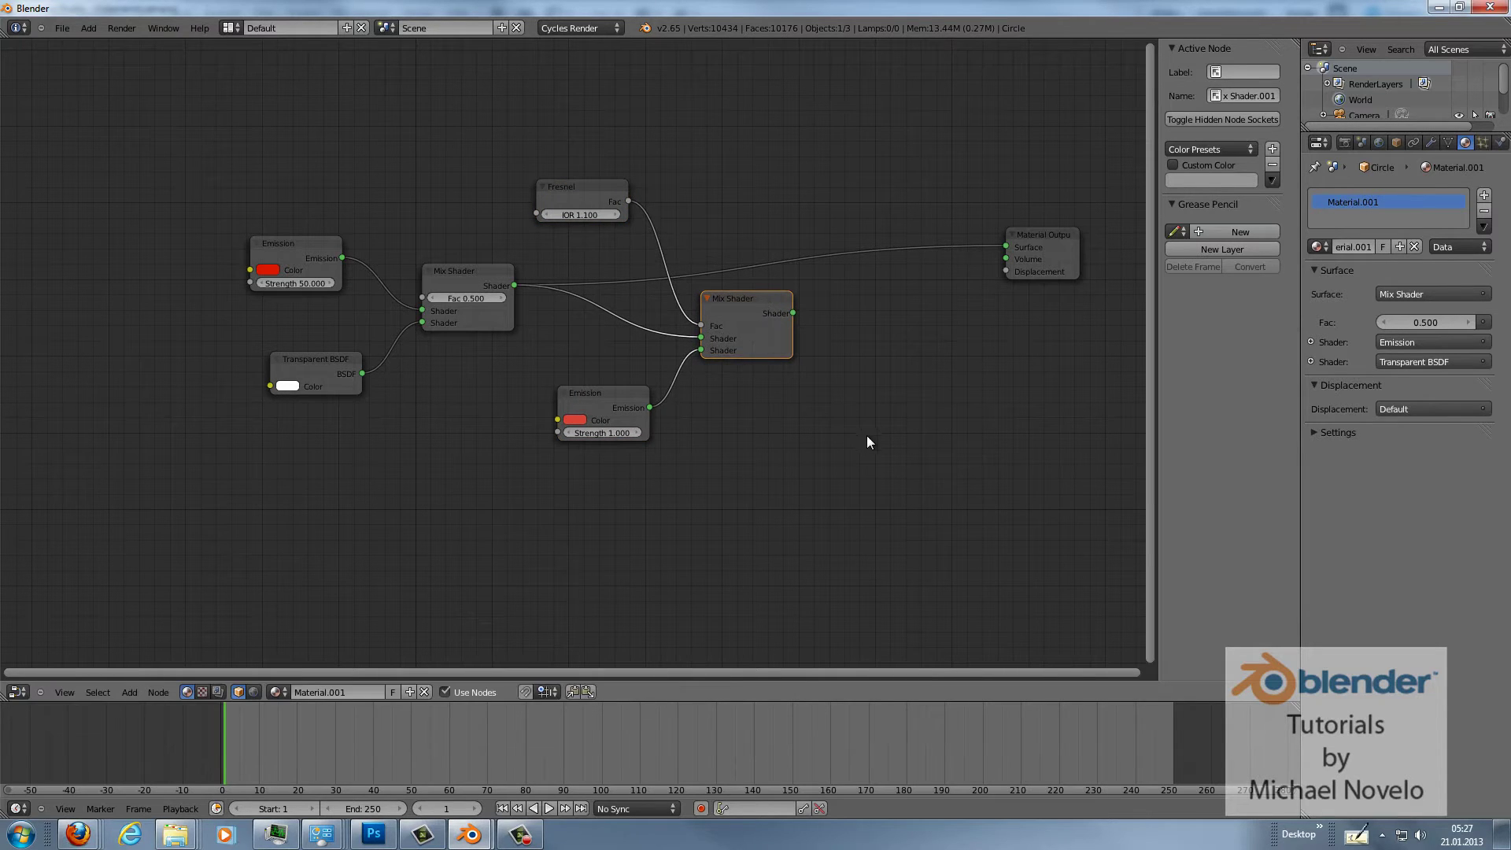
Add a second Transparent BSDF node and place it just below and beyond the second Mix Shader.
{"action": "key", "text": "shift+a"}
{"action": "mouse_move", "coordinate": [870, 449]}
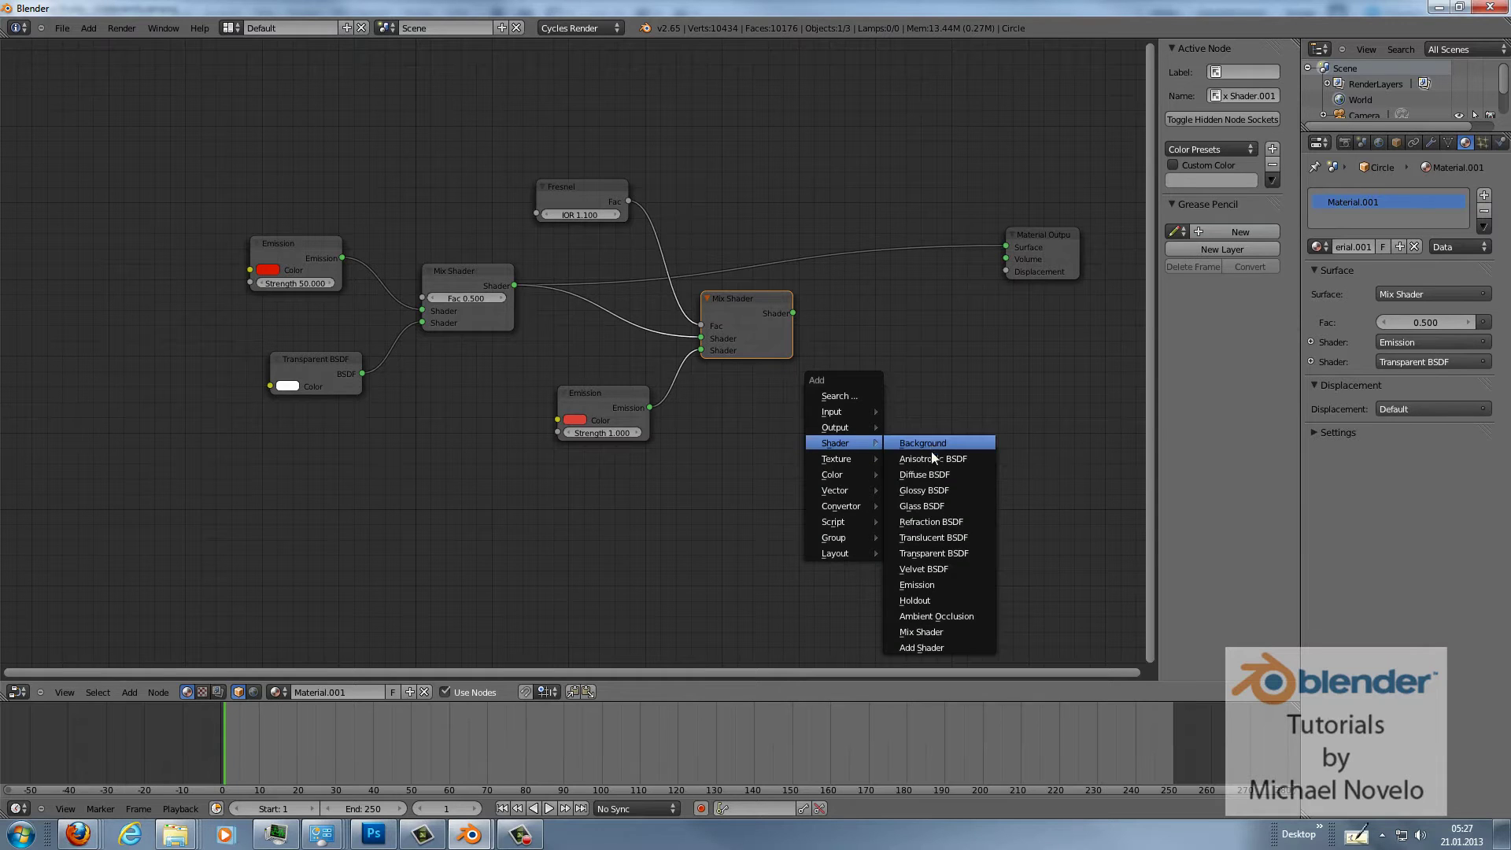
{"action": "left_click", "coordinate": [937, 549]}
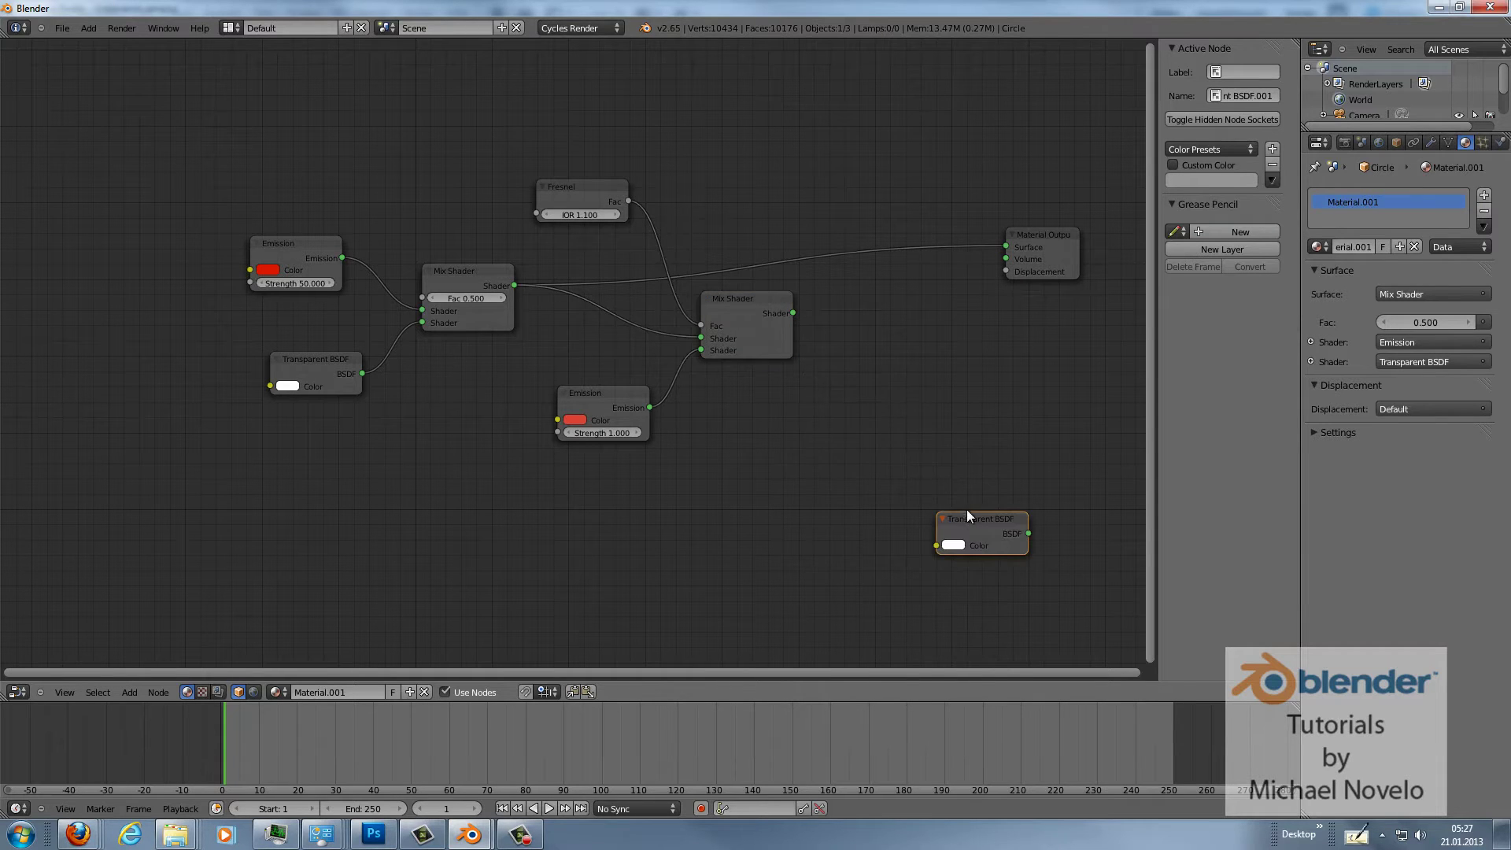
{"action": "left_click_drag", "start_coordinate": [968, 516], "coordinate": [861, 374]}
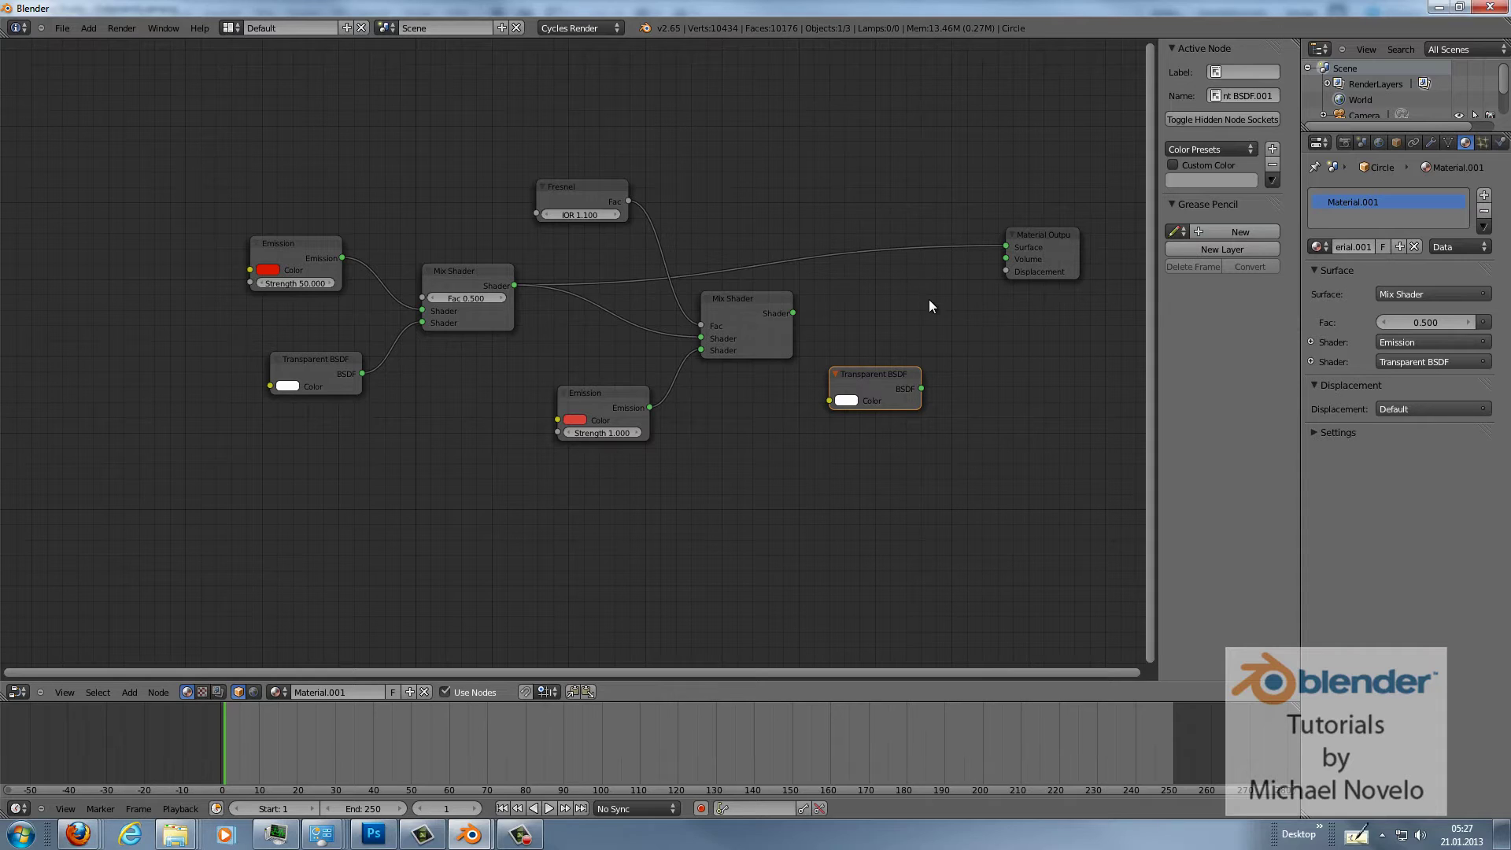
Add a third Mix Shader and place it above the new Transparent BSDF, before the Material Output.
{"action": "key", "text": "shift+a"}
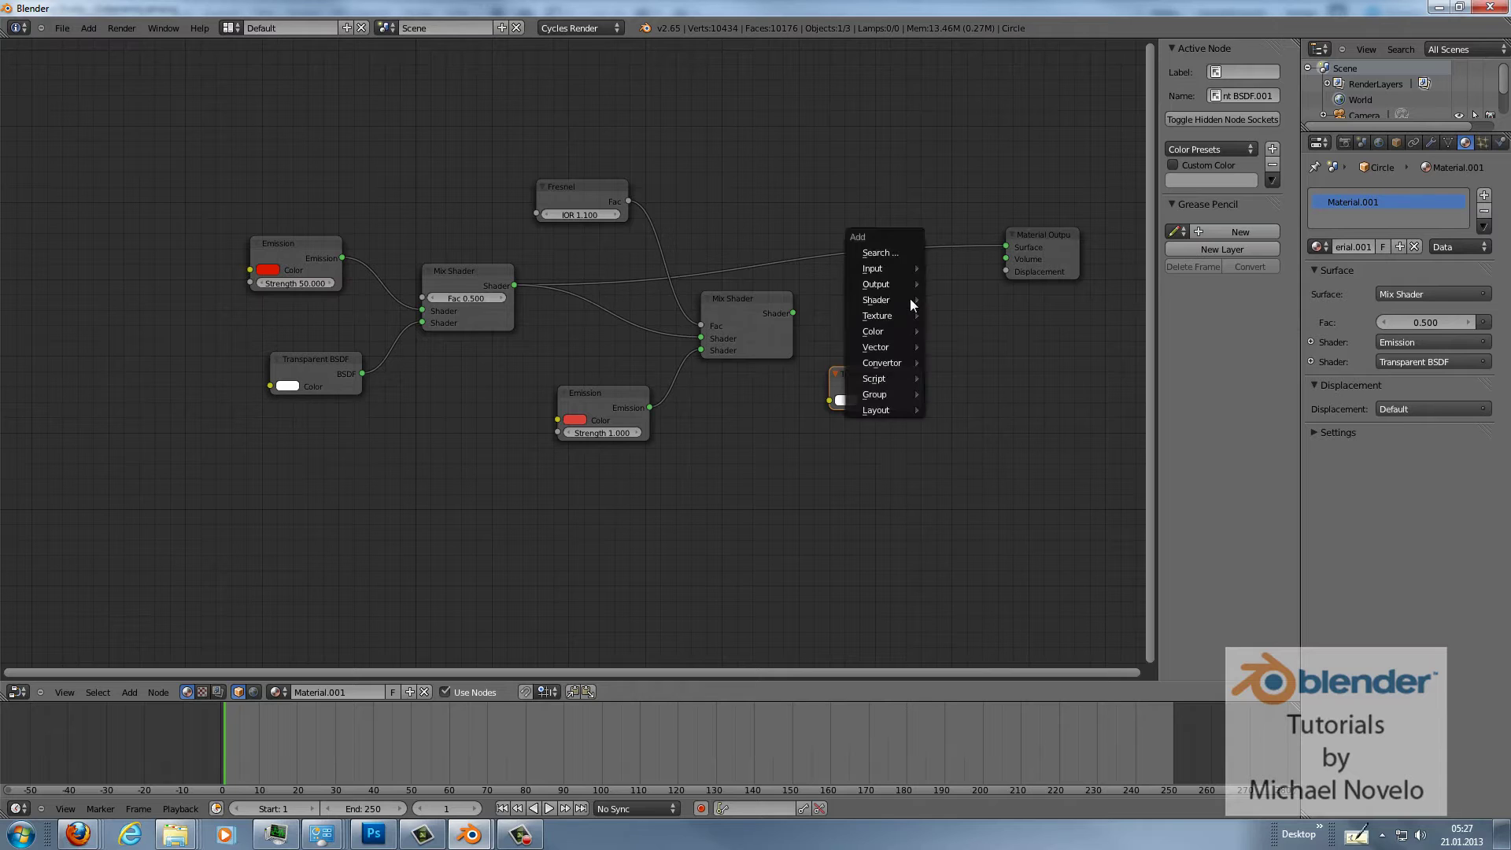
{"action": "mouse_move", "coordinate": [911, 301]}
{"action": "left_click", "coordinate": [976, 489]}
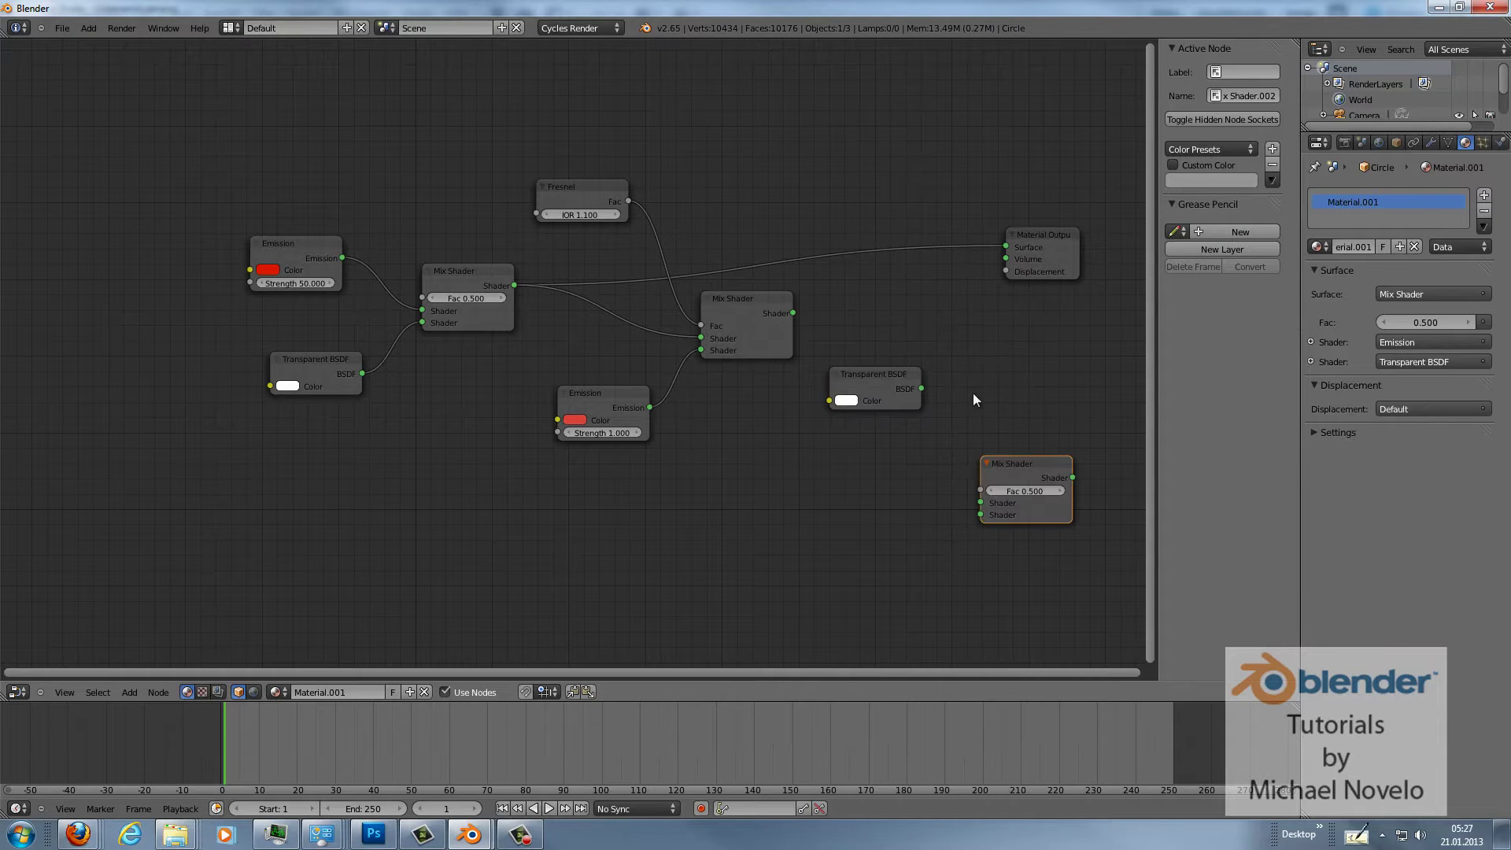
{"action": "left_click", "coordinate": [890, 240]}
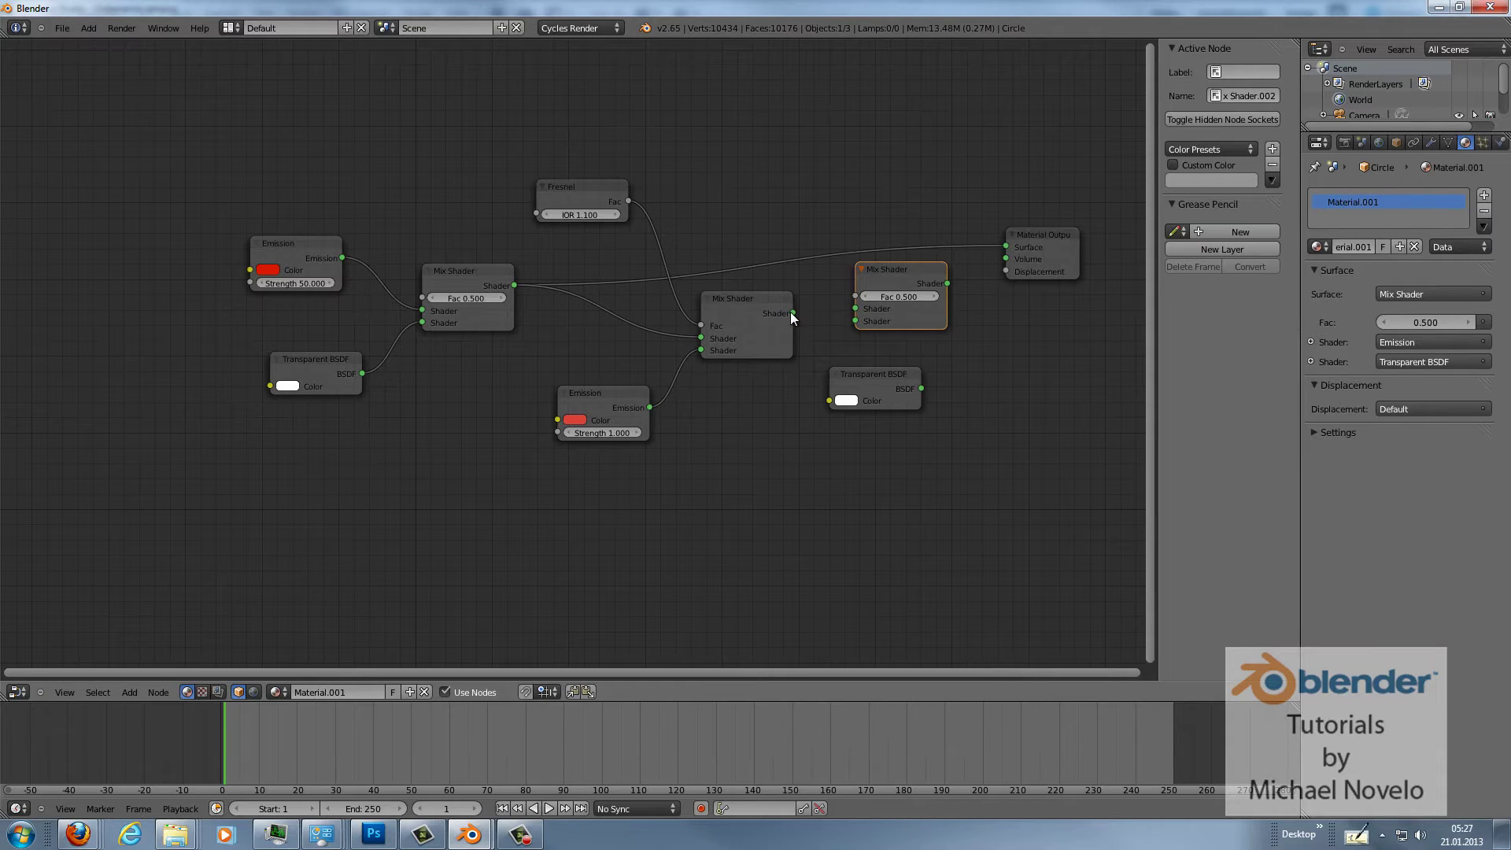
Feed the second Mix Shader and new Transparent BSDF into the third Mix Shader, and connect its output to the Material Output's Surface.
{"action": "left_click_drag", "start_coordinate": [791, 314], "coordinate": [866, 309]}
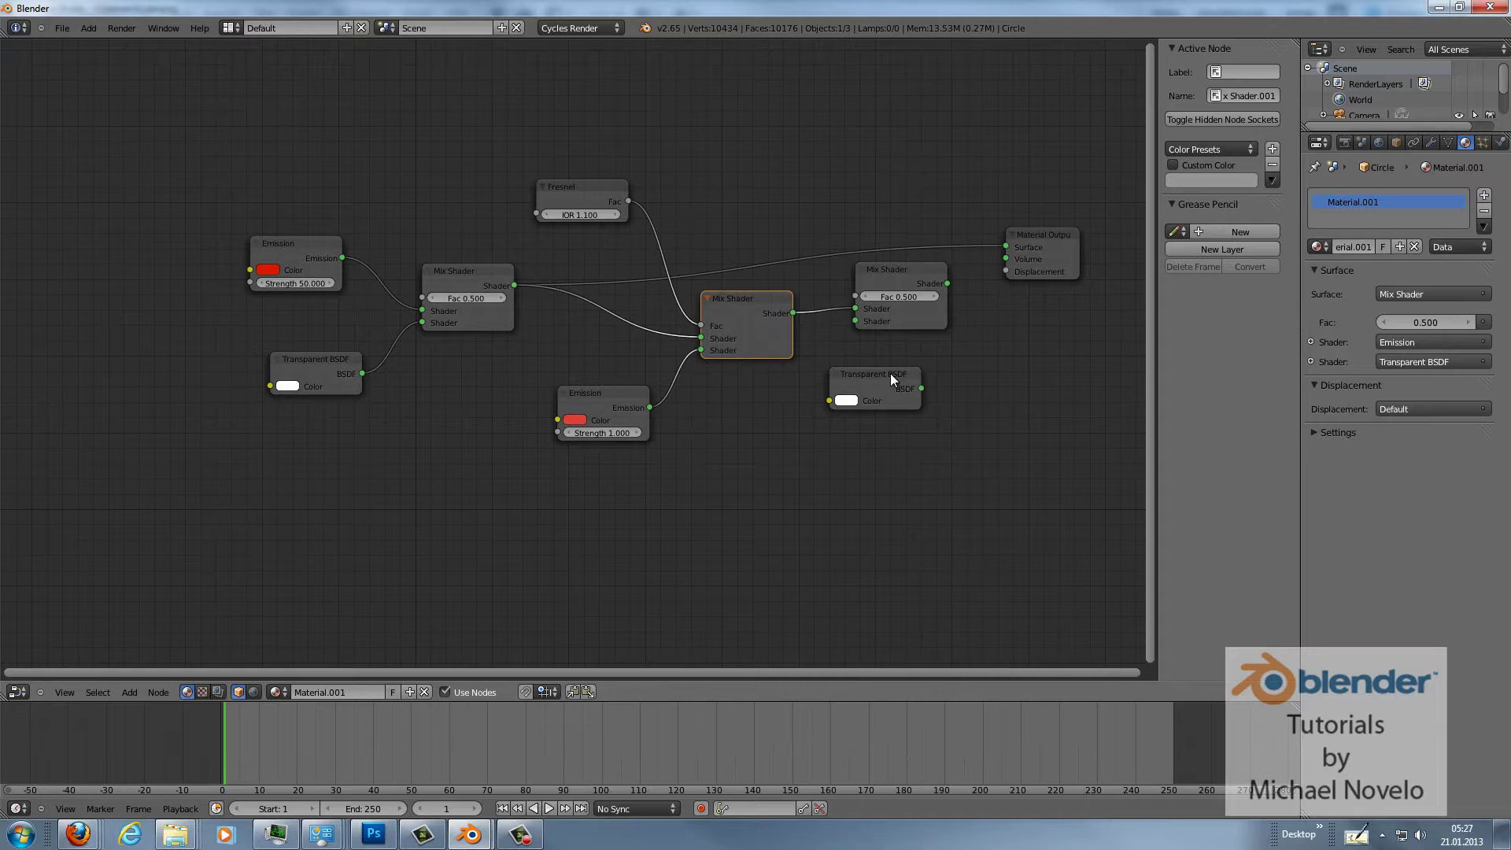
{"action": "left_click_drag", "start_coordinate": [890, 373], "coordinate": [855, 320]}
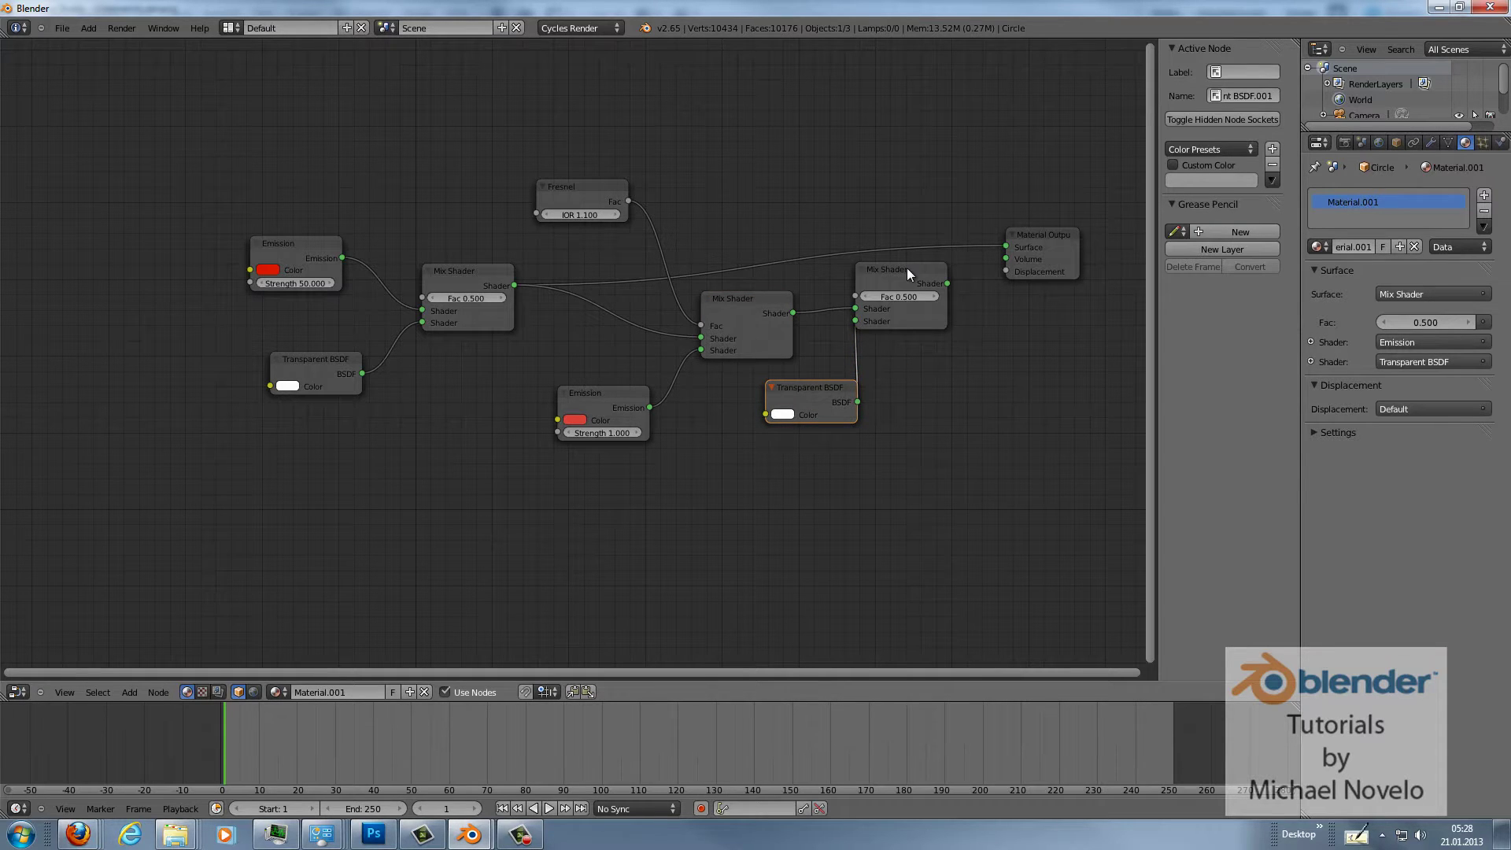
{"action": "left_click_drag", "start_coordinate": [914, 273], "coordinate": [937, 290]}
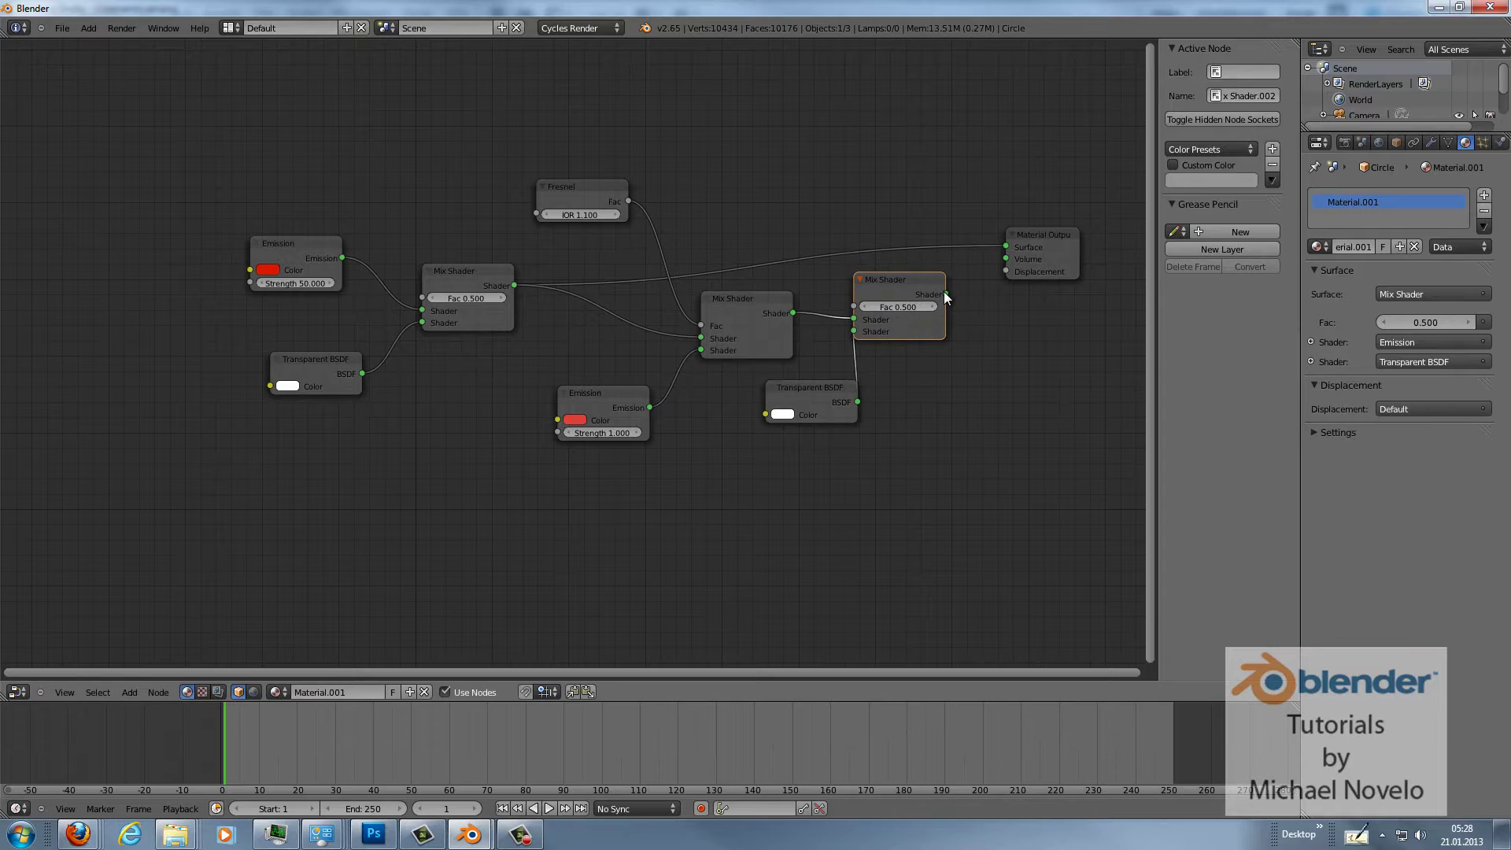
{"action": "left_click_drag", "start_coordinate": [1014, 247], "coordinate": [1008, 259]}
{"action": "right_click_drag", "start_coordinate": [791, 245], "coordinate": [793, 279], "text": "ctrl"}
Set the second Emission node's strength to 15 and move the node slightly away from the second Mix Shader.
{"action": "left_click", "coordinate": [608, 433]}
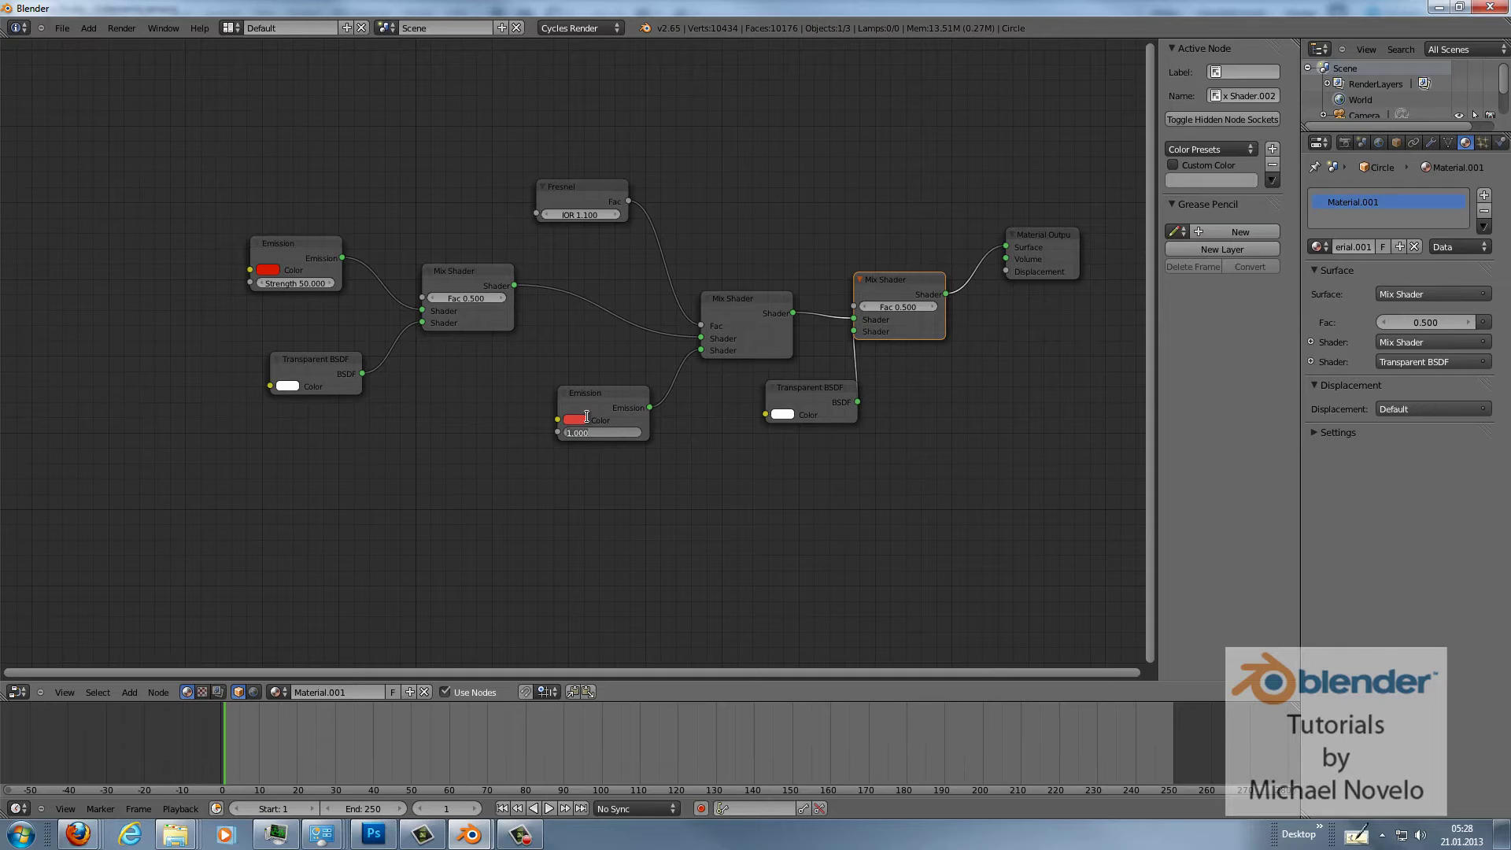
{"action": "type", "text": "15"}
{"action": "key", "text": "Return"}
{"action": "left_click_drag", "start_coordinate": [621, 400], "coordinate": [576, 422]}
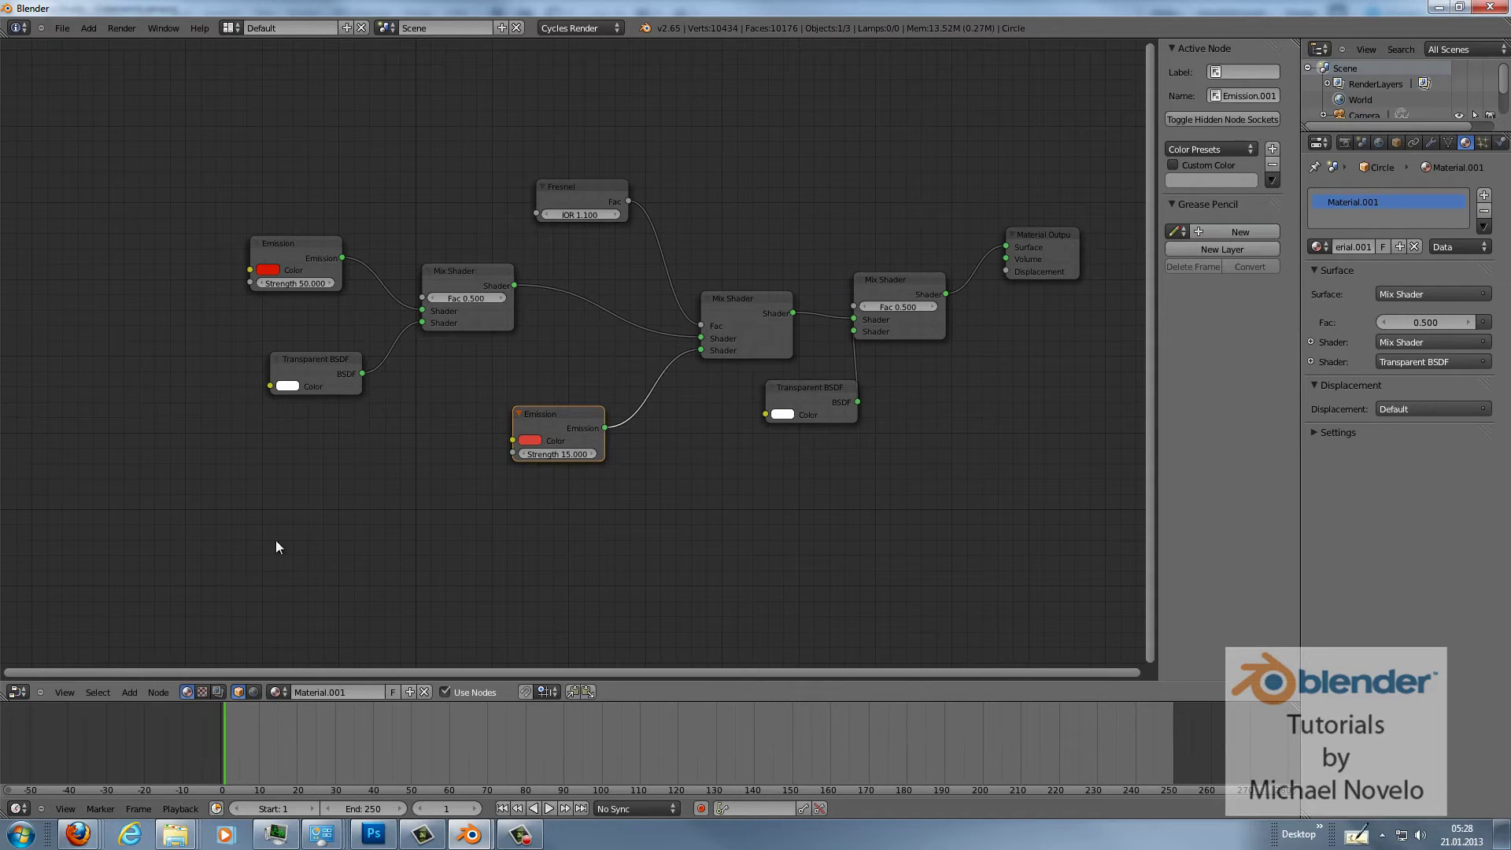
Switch the node editor area back to the 3D View and preview the scene with Rendered shading.
{"action": "left_click", "coordinate": [26, 691]}
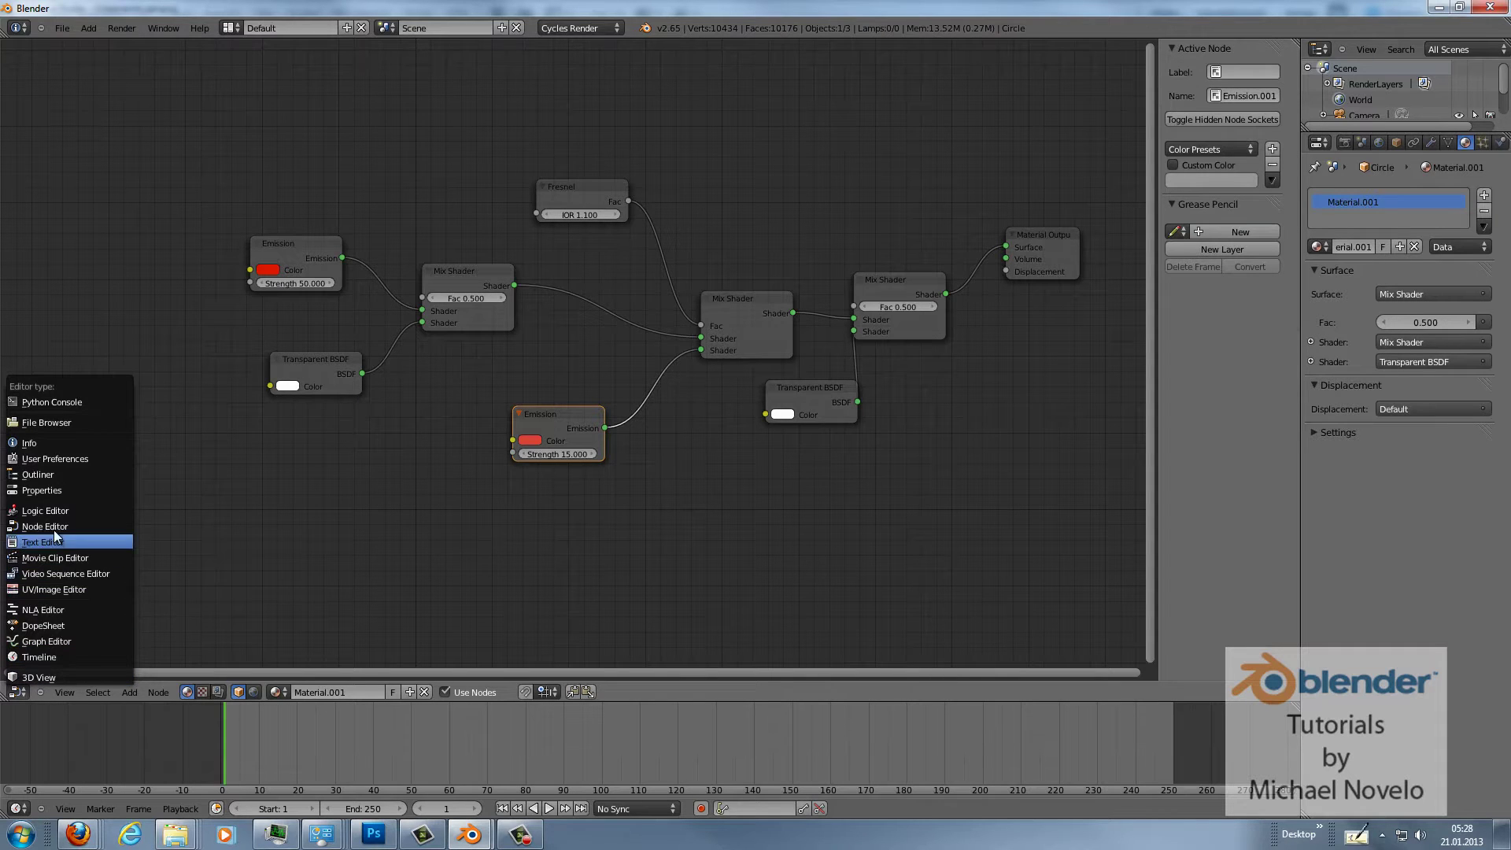
{"action": "left_click", "coordinate": [54, 673]}
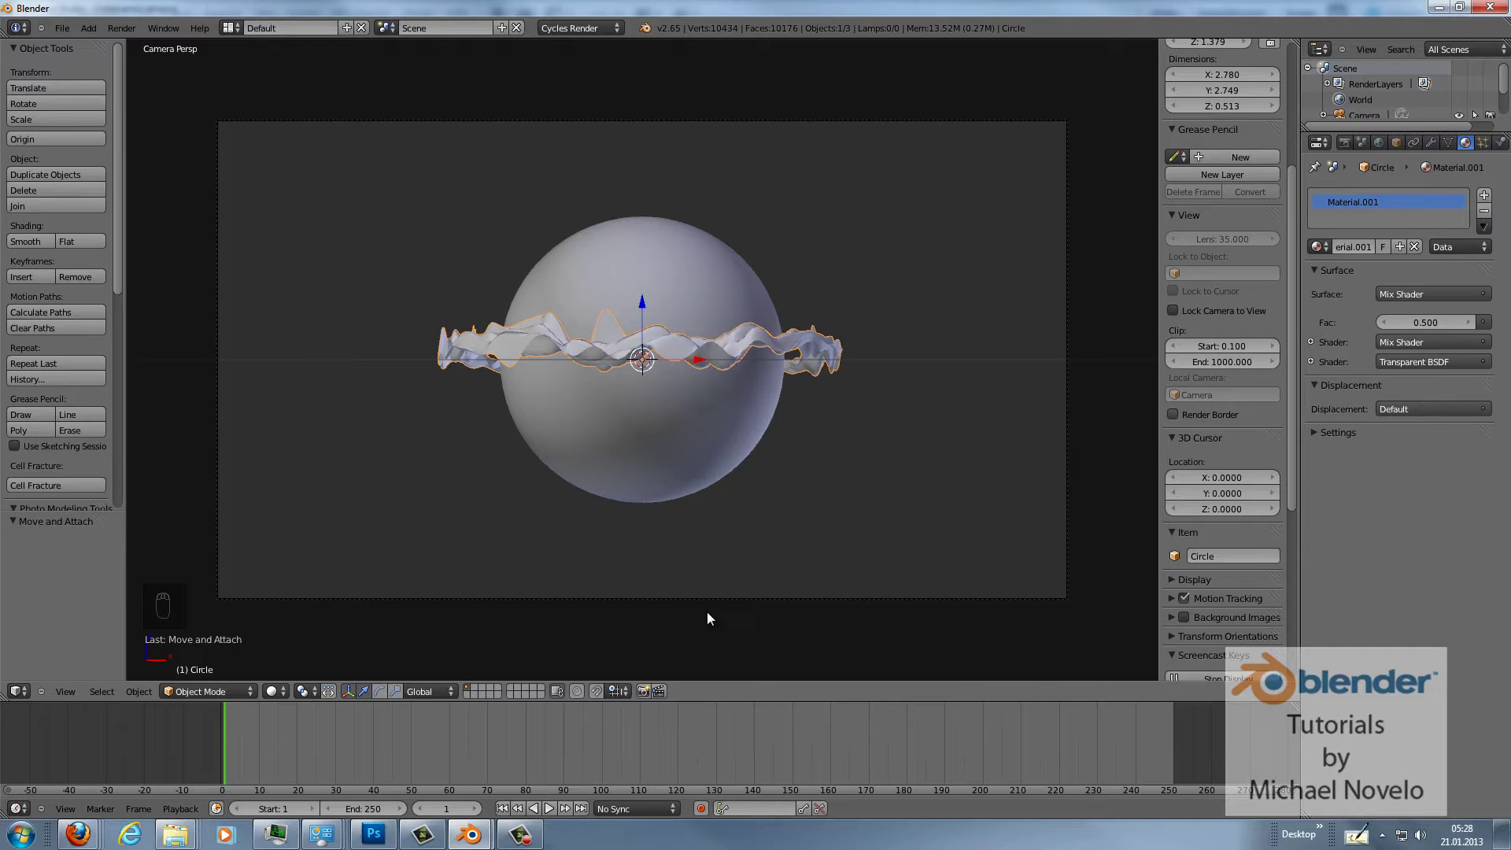
{"action": "left_click", "coordinate": [318, 692]}
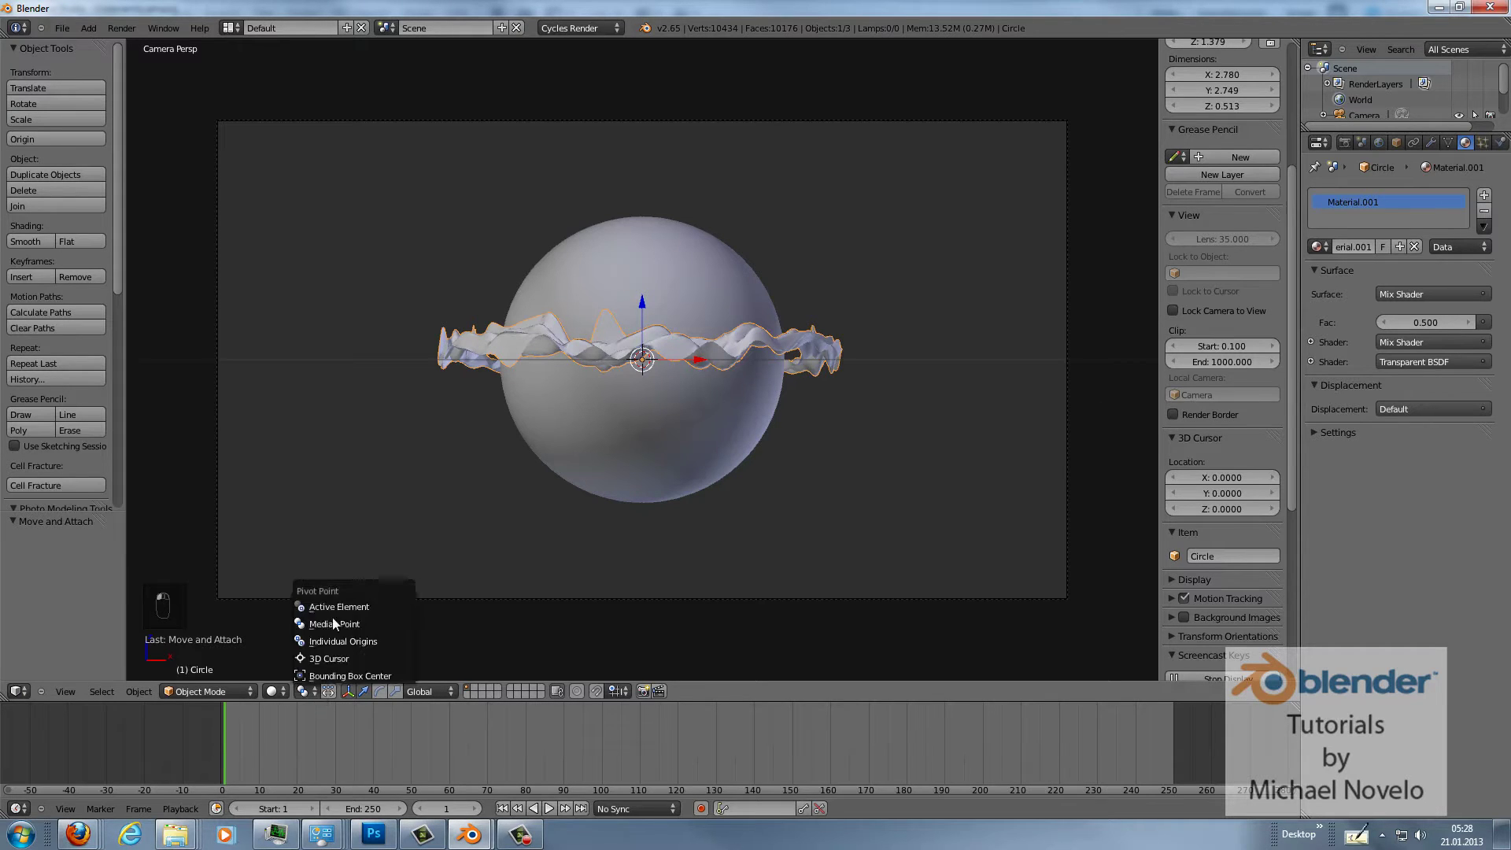
{"action": "left_click", "coordinate": [273, 691]}
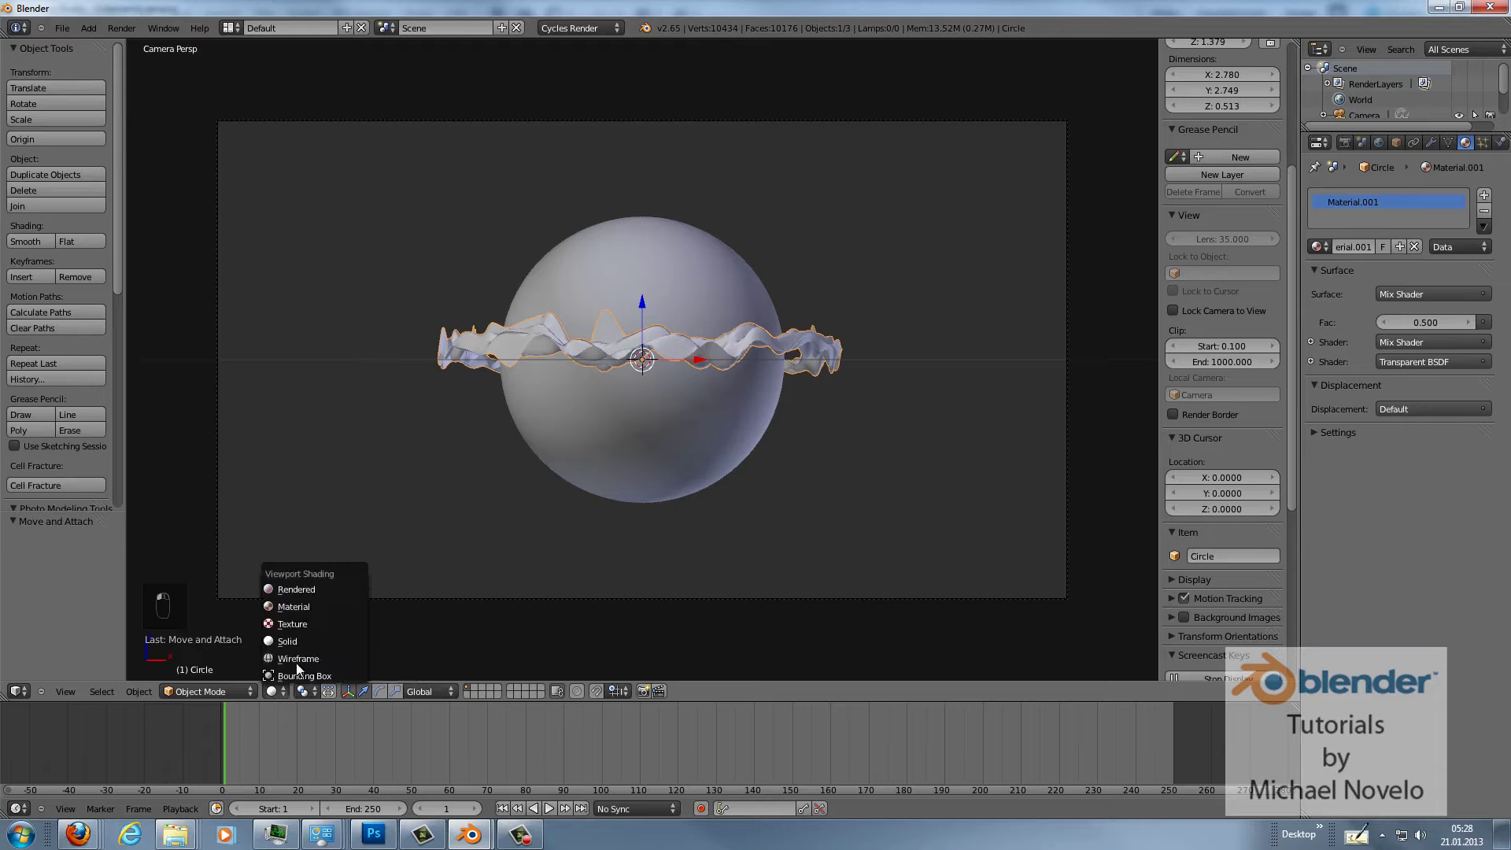
{"action": "left_click", "coordinate": [315, 589]}
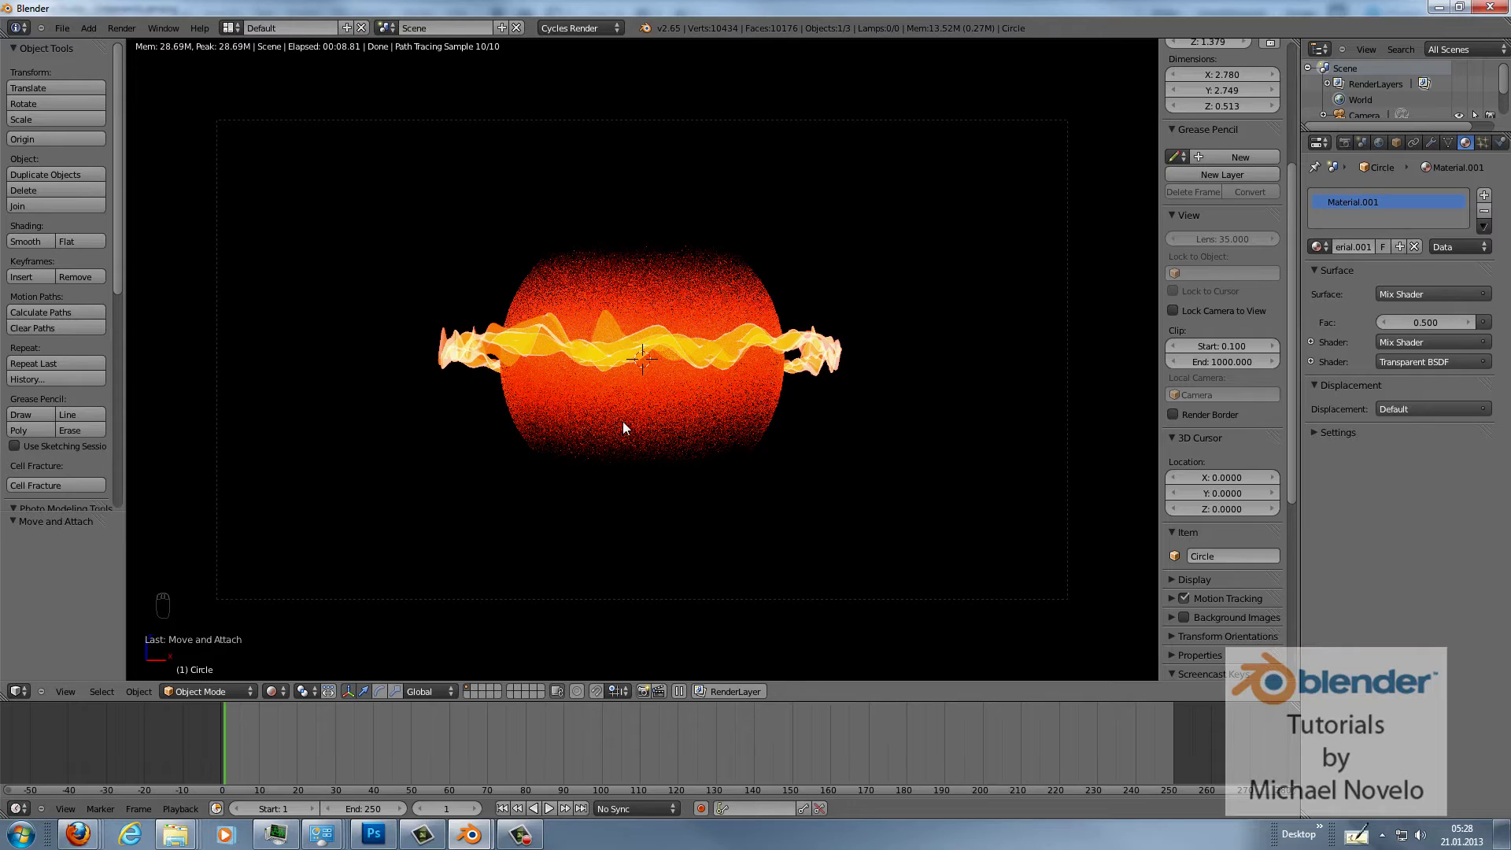
Select the planet sphere and return the viewport to Solid shading.
{"action": "right_click", "coordinate": [671, 408]}
{"action": "key", "text": "Escape"}
{"action": "key", "text": "Escape"}
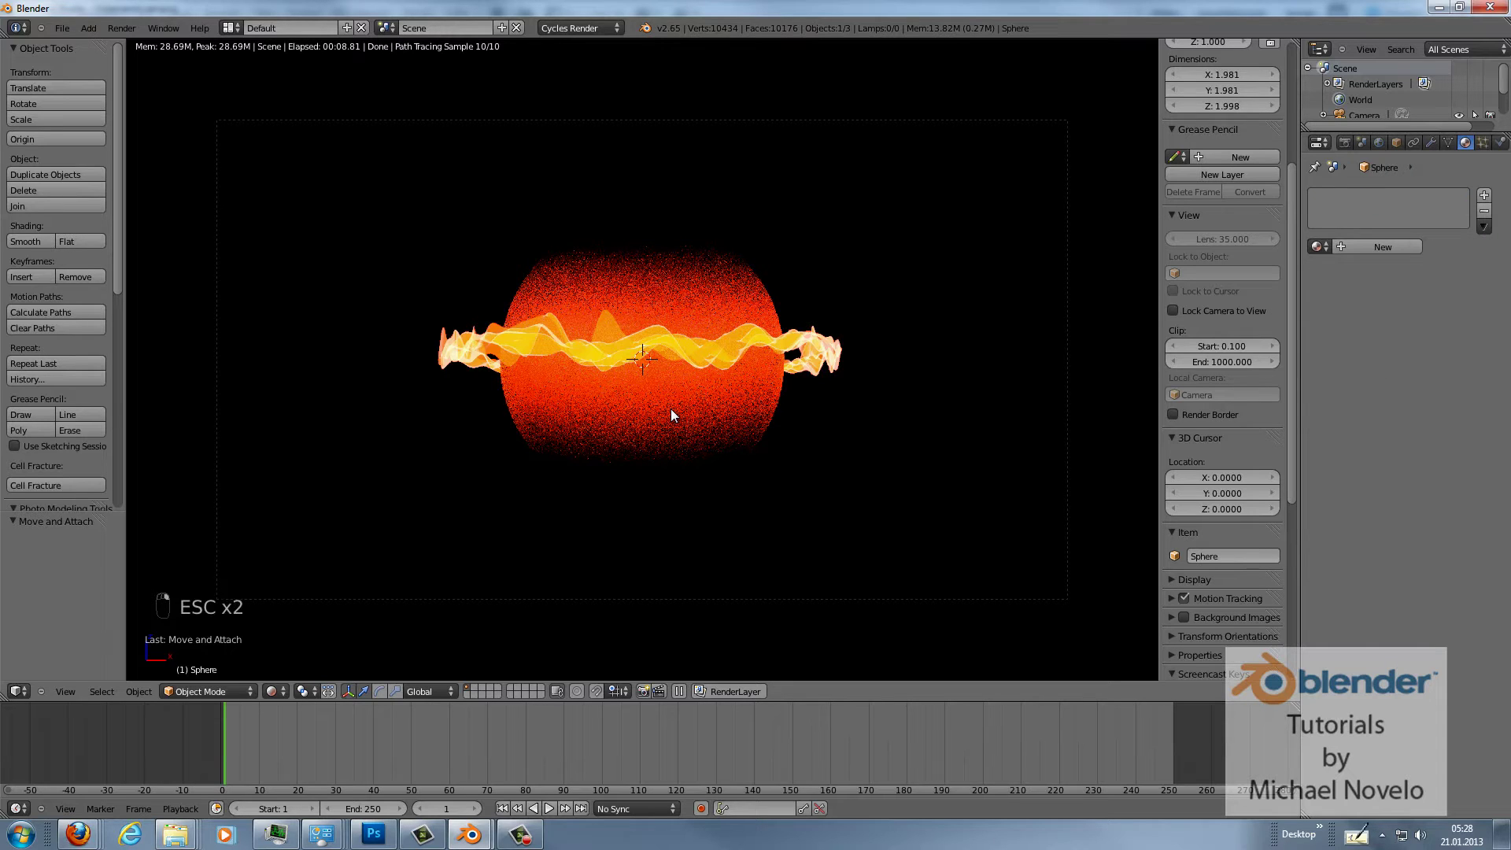
{"action": "left_click", "coordinate": [282, 690]}
{"action": "left_click", "coordinate": [293, 639]}
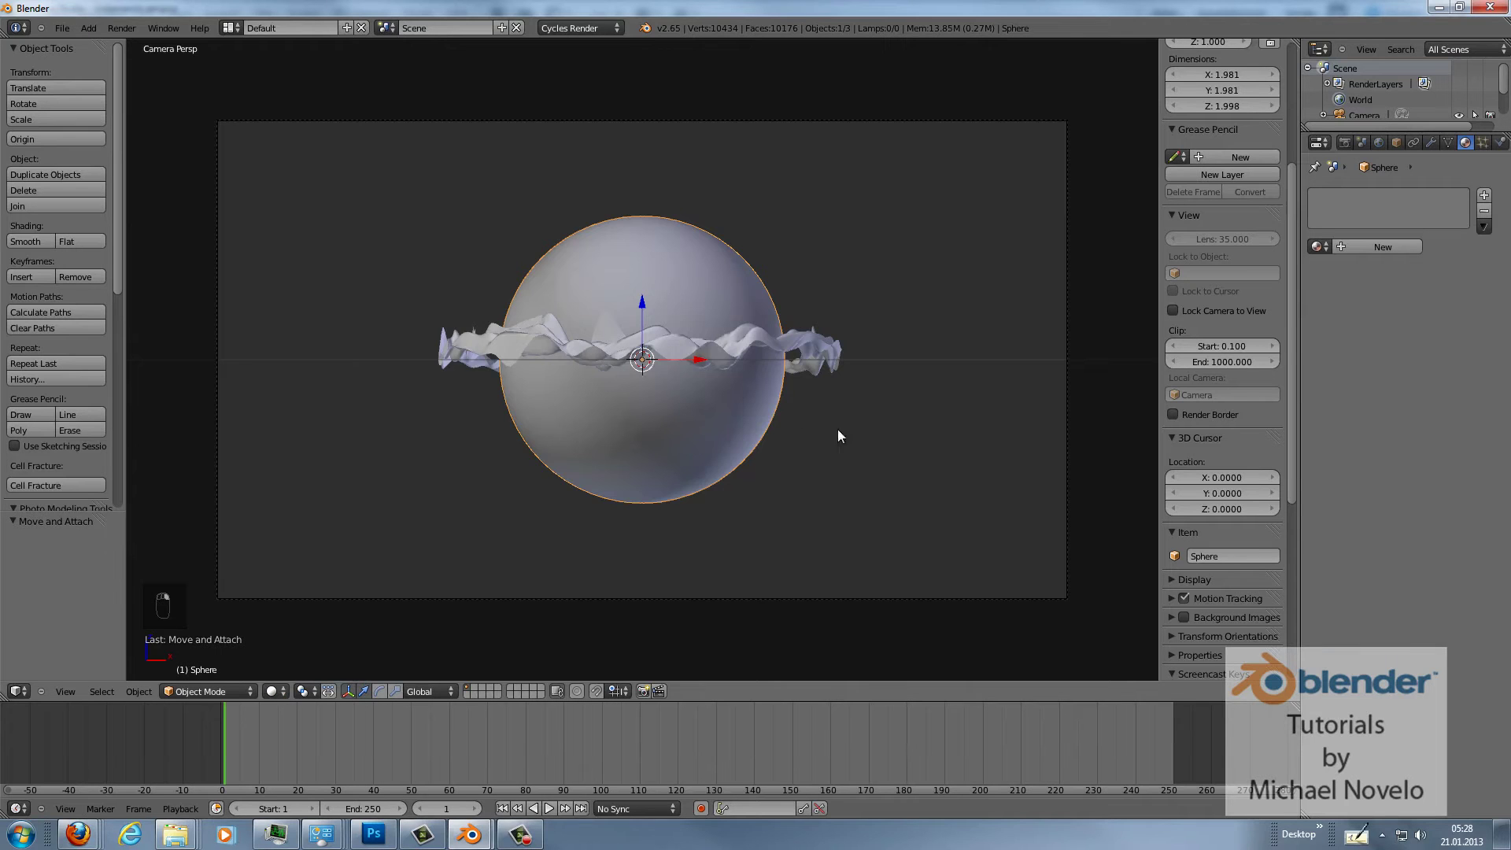
Give the sphere a new material with a Glossy BSDF surface and a roughness of 0.5.
{"action": "left_click", "coordinate": [1401, 247]}
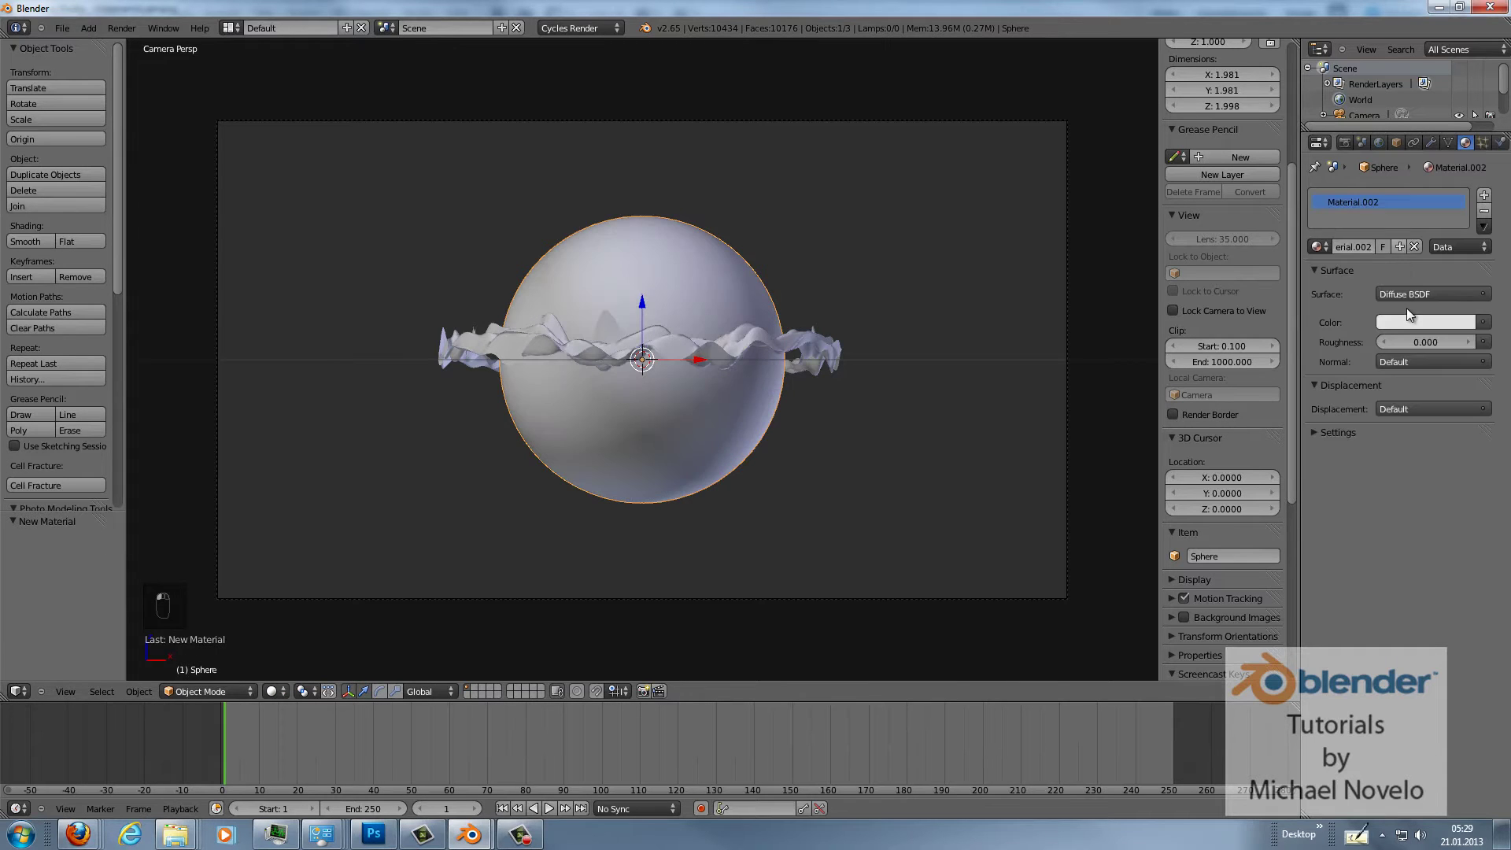
{"action": "left_click", "coordinate": [1409, 299]}
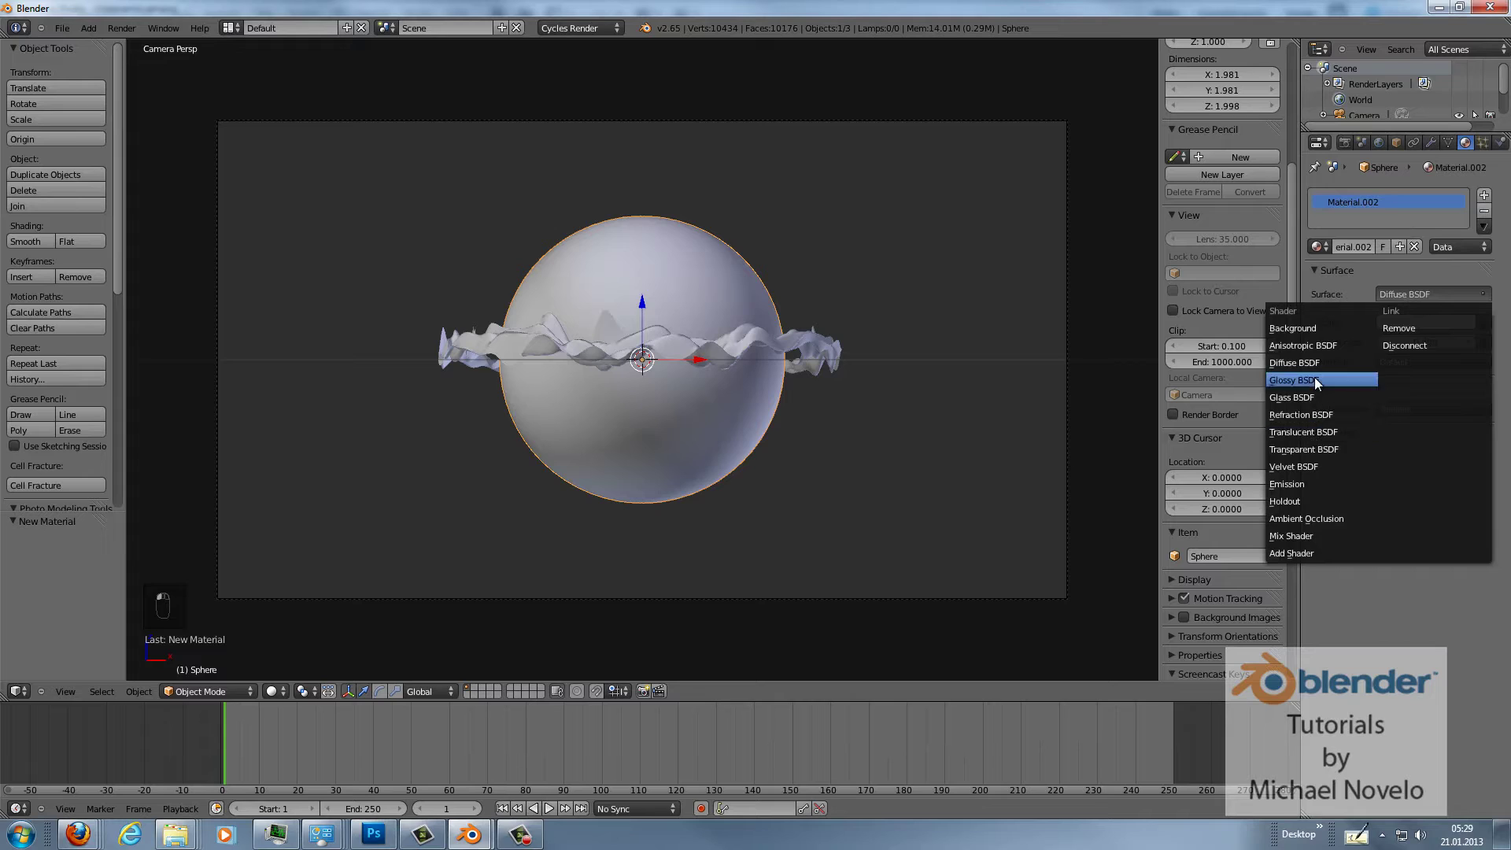
{"action": "left_click", "coordinate": [1361, 381]}
{"action": "left_click", "coordinate": [1431, 363]}
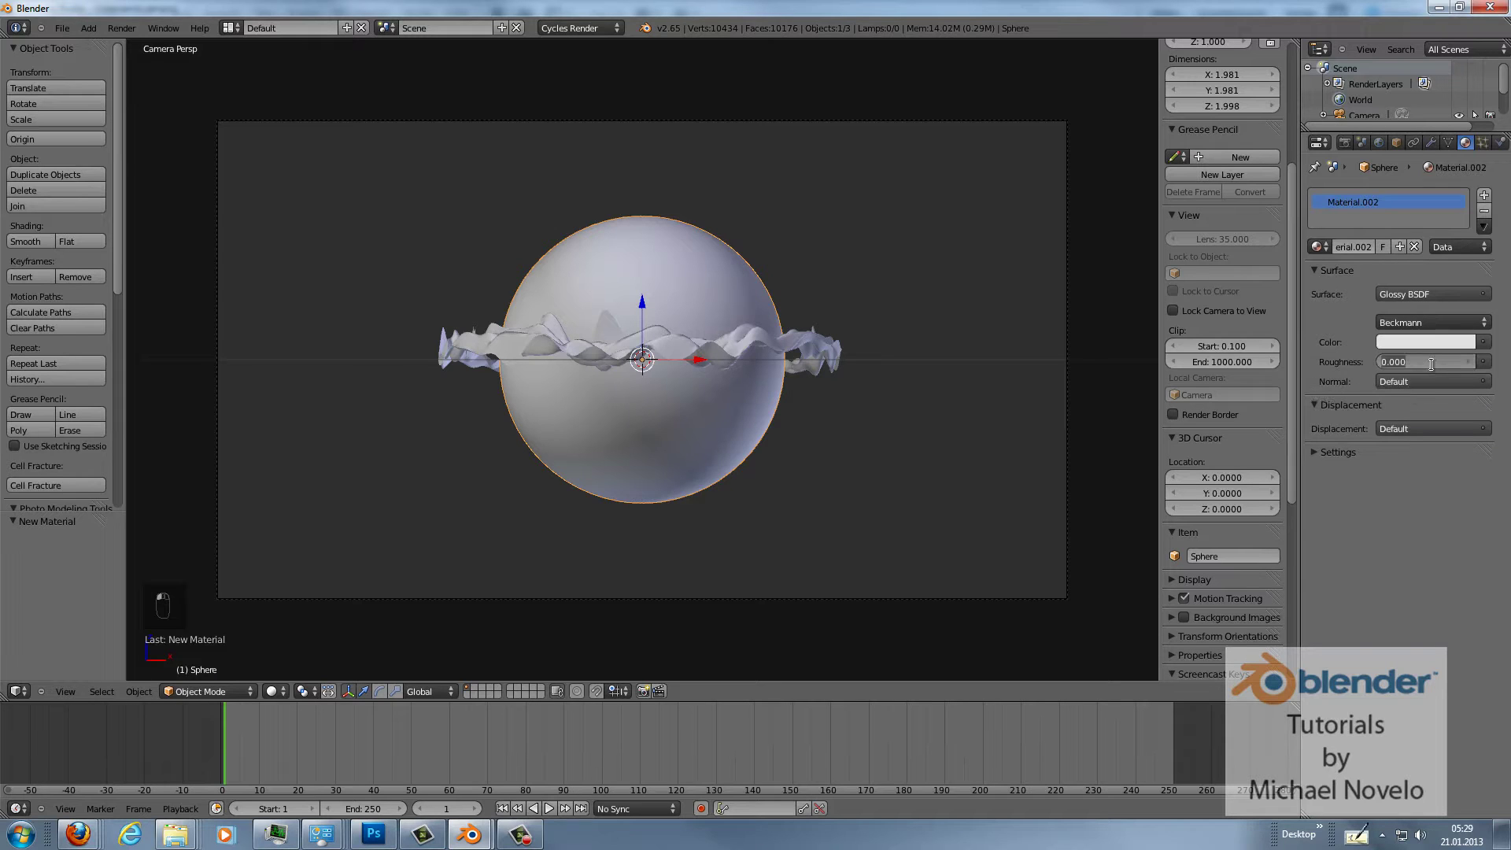
{"action": "type", "text": "0.5"}
{"action": "key", "text": "Return"}
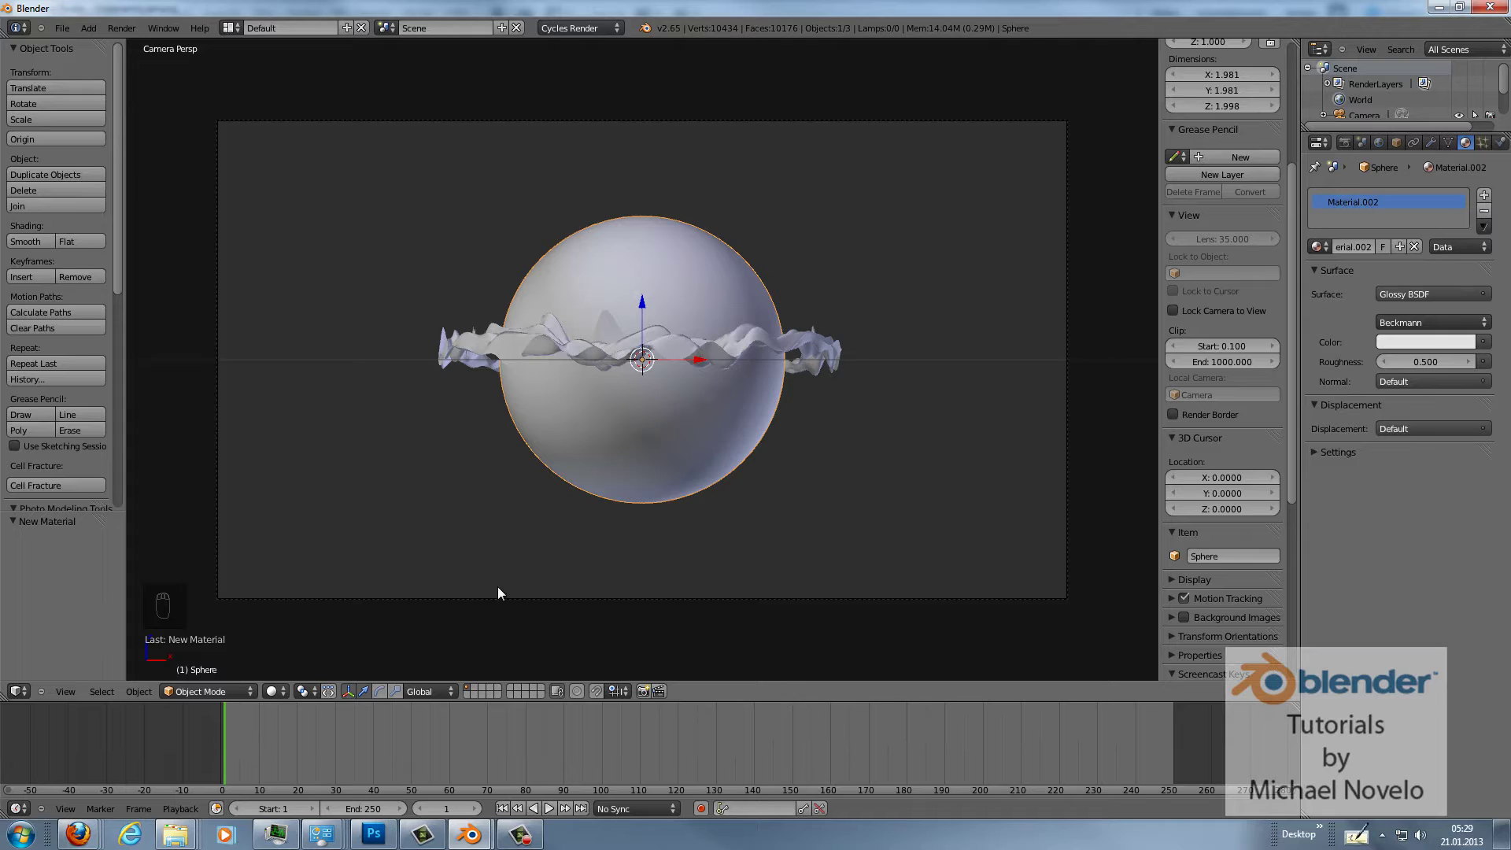
Split a narrow second 3D view off the main viewport and hide its tool shelf.
{"action": "left_click", "coordinate": [281, 693]}
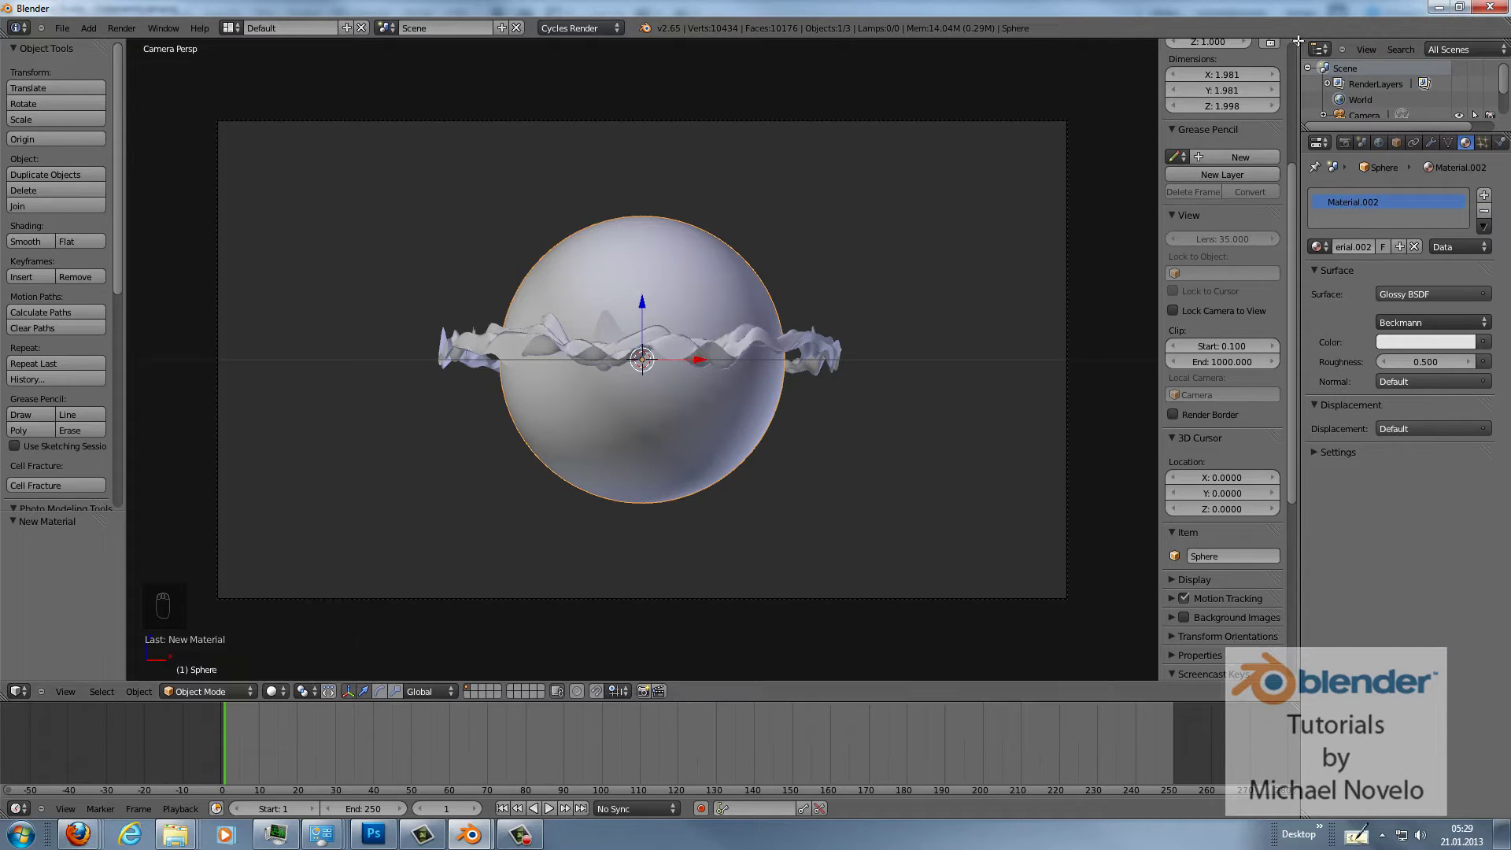
{"action": "left_click_drag", "start_coordinate": [1296, 42], "coordinate": [1055, 42]}
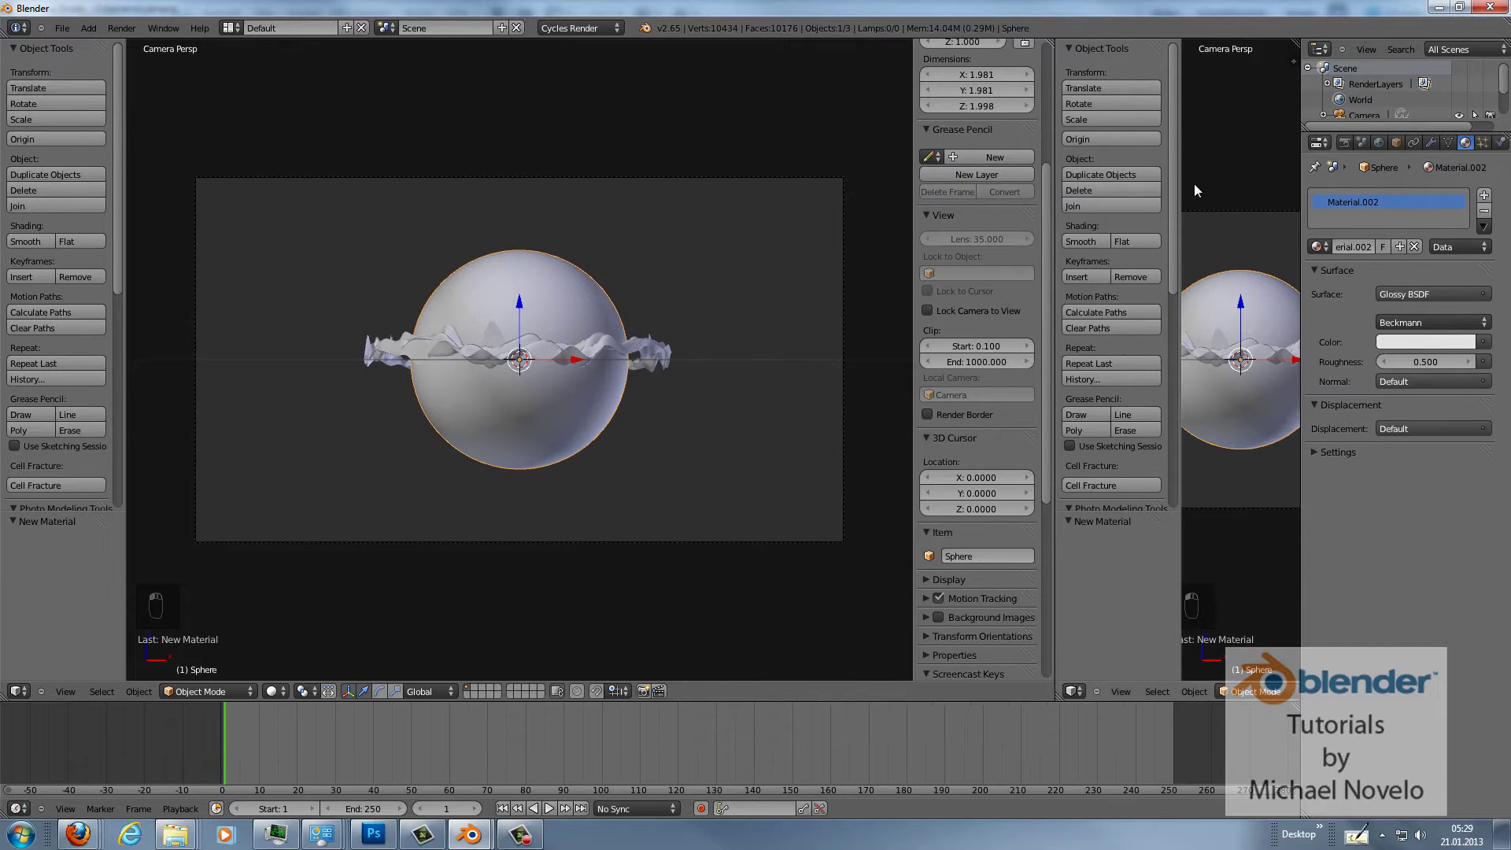
{"action": "key", "text": "n"}
{"action": "key", "text": "t"}
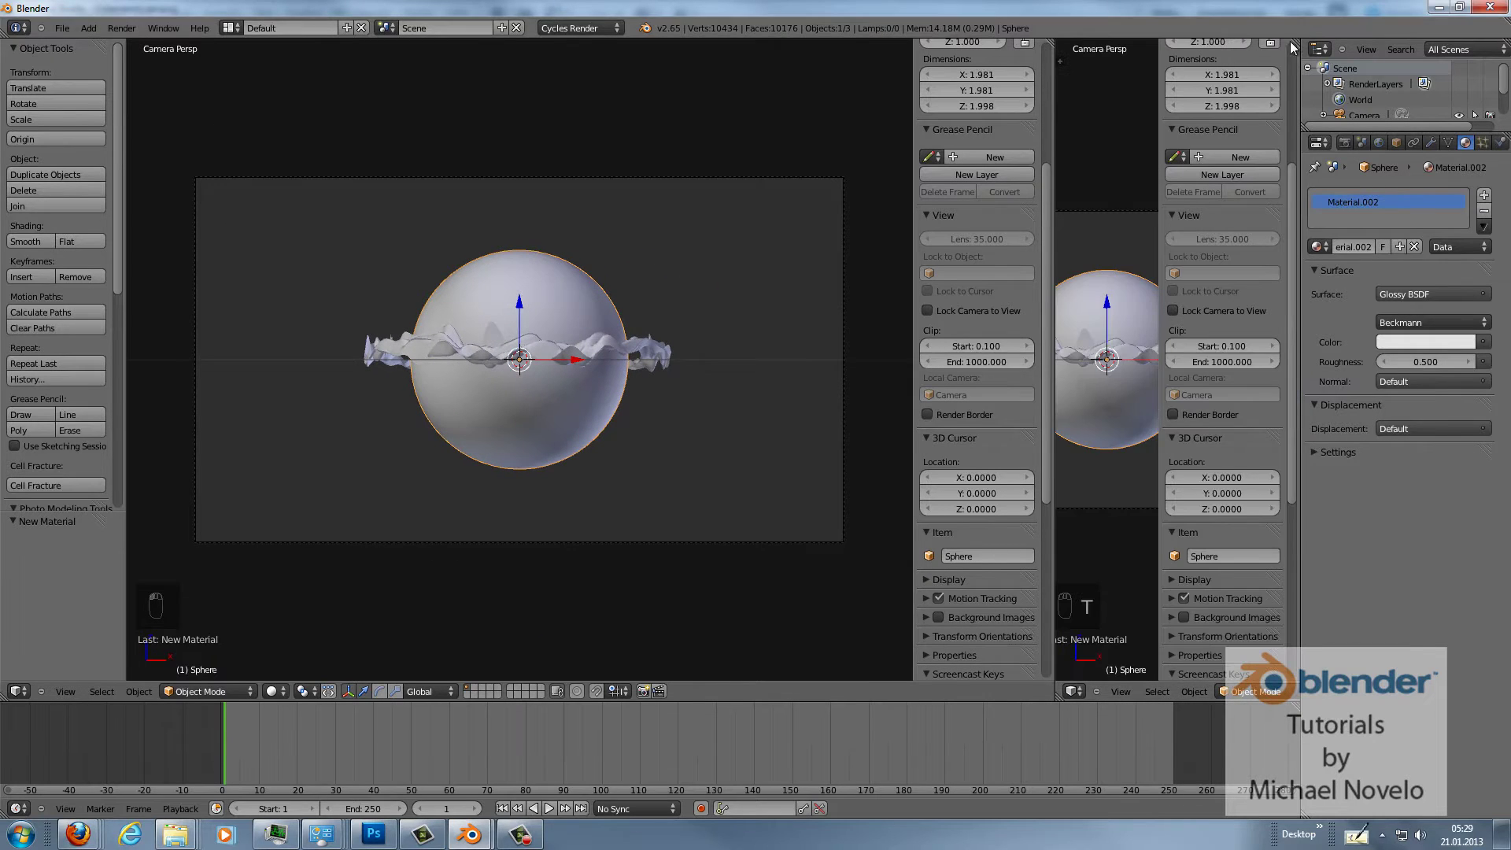
Split the narrow viewport into upper and lower 3D views and hide the upper view's properties sidebar.
{"action": "left_click_drag", "start_coordinate": [1294, 41], "coordinate": [1266, 416]}
{"action": "key", "text": "n"}
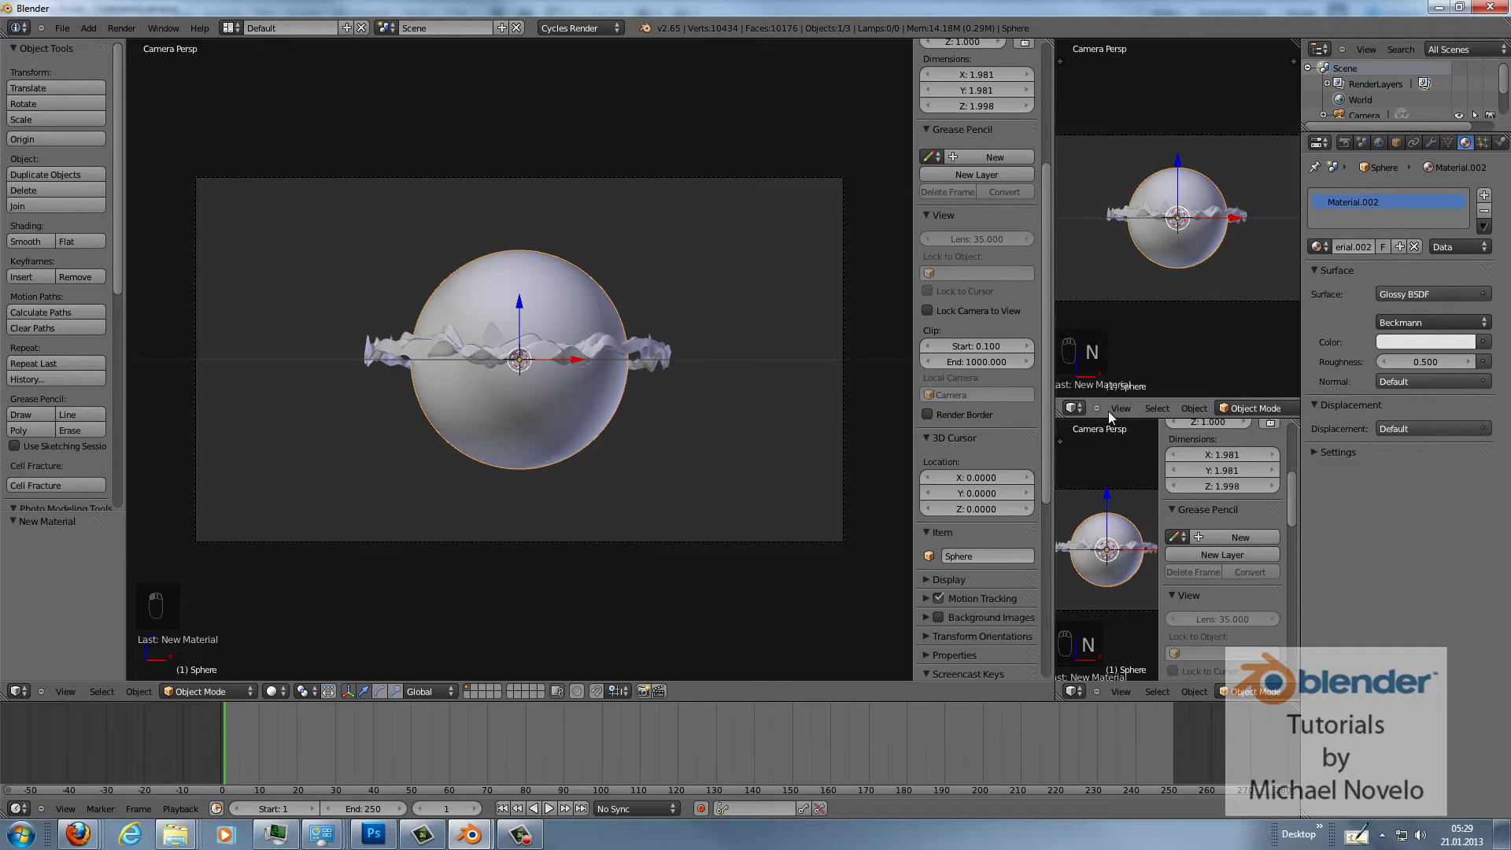
{"action": "left_click", "coordinate": [1076, 408]}
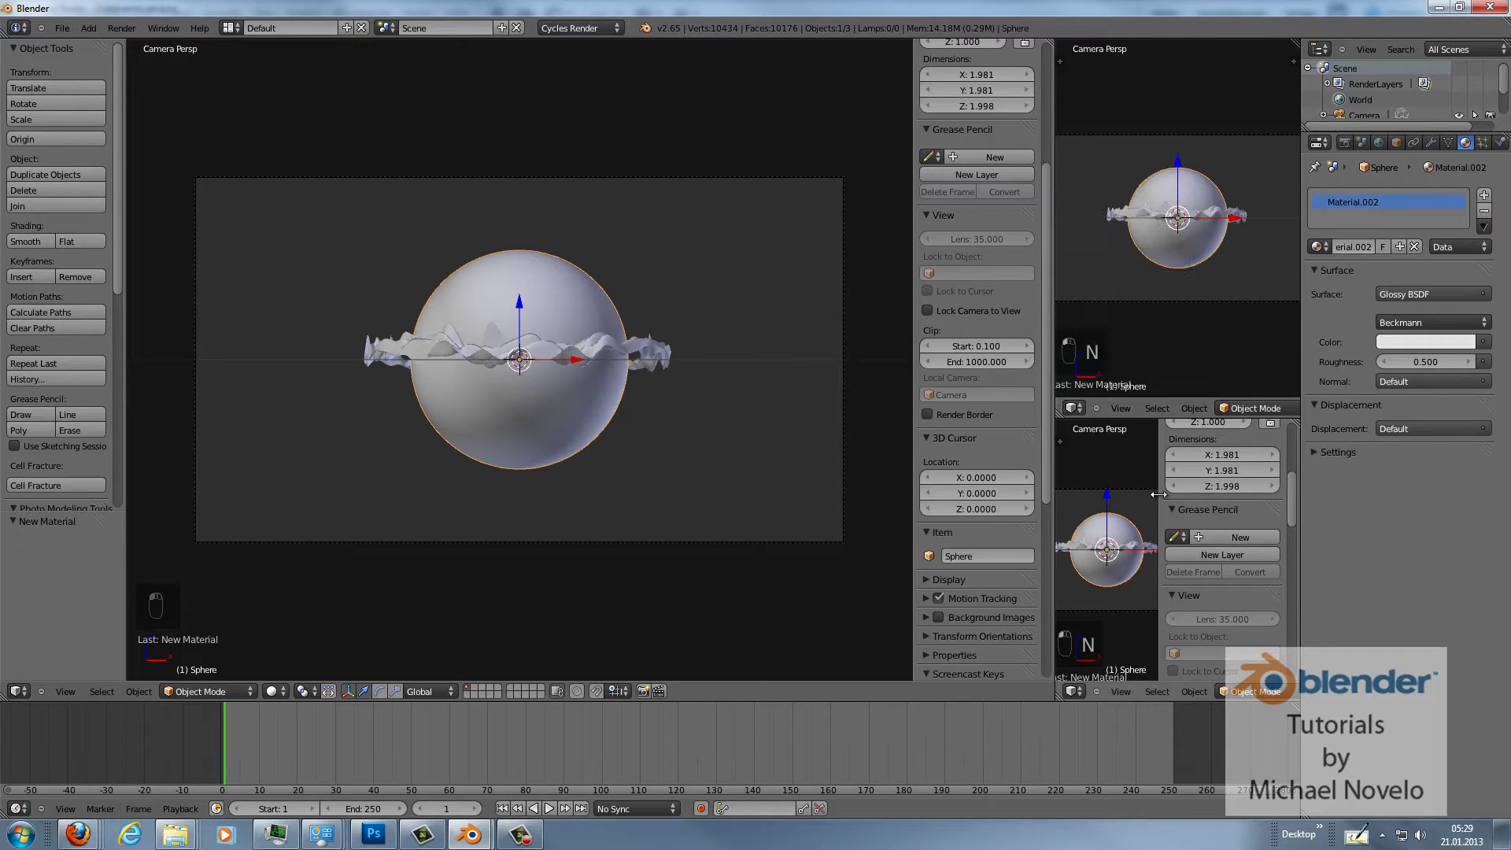
{"action": "middle_click_drag", "start_coordinate": [1238, 280], "coordinate": [1210, 296]}
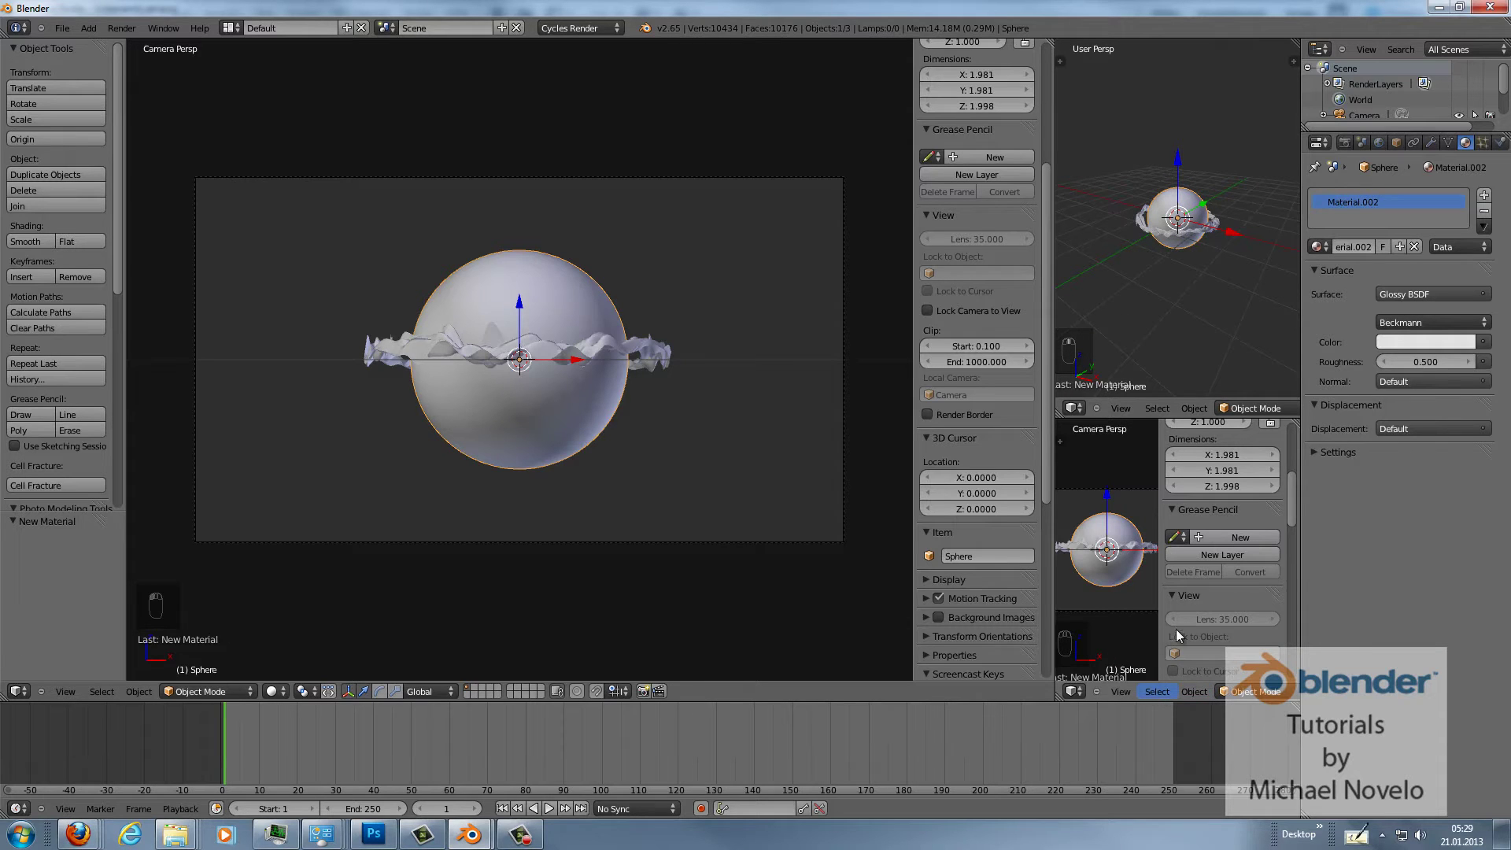
Hide the lower small view's properties sidebar and set its viewport shading to Rendered.
{"action": "key", "text": "n"}
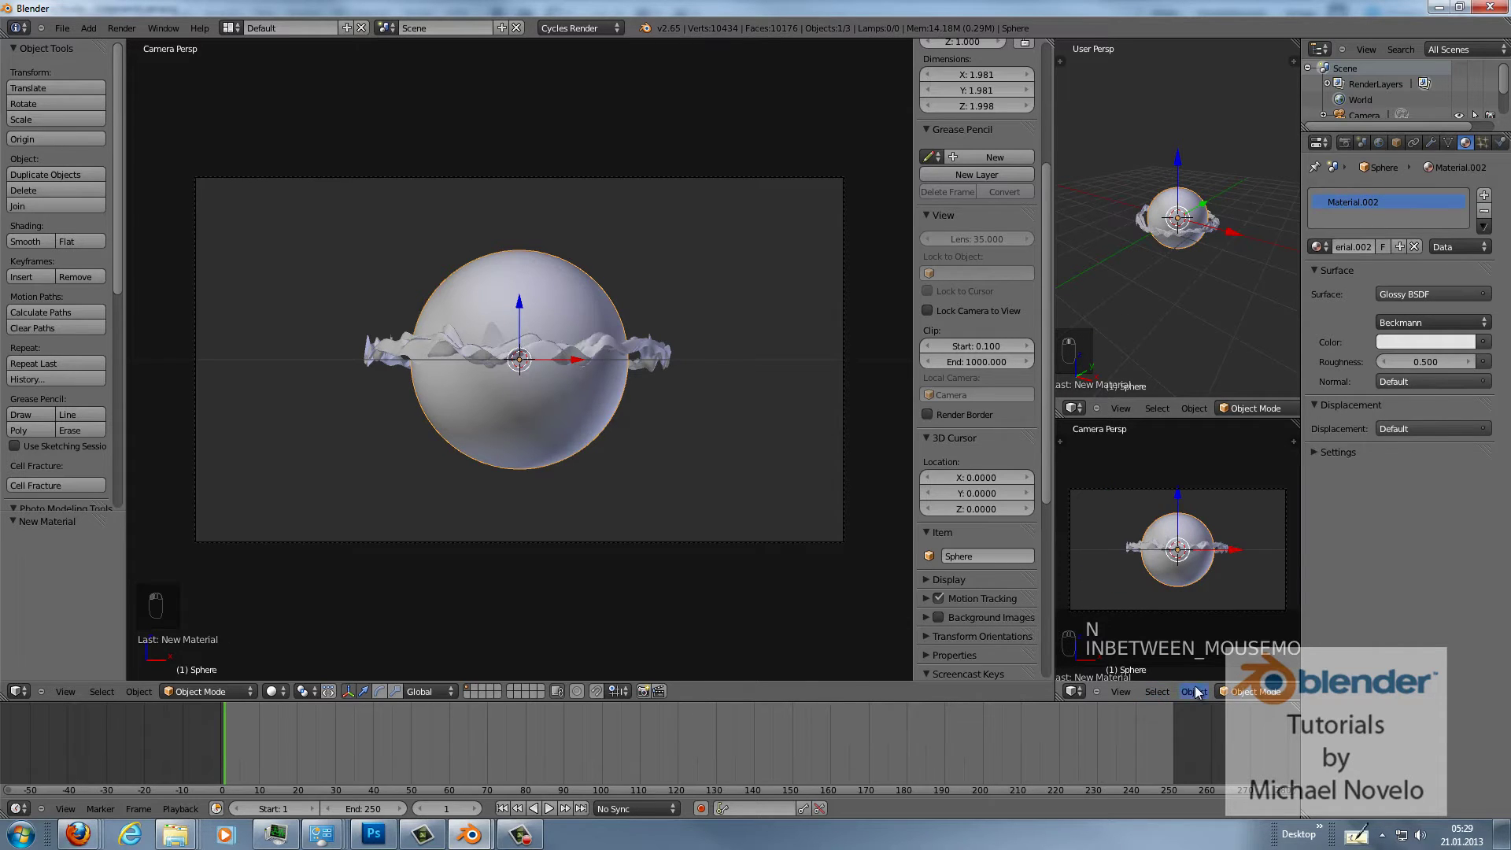
{"action": "scroll", "coordinate": [1244, 692], "scroll_direction": "down", "scroll_amount": 4}
{"action": "left_click", "coordinate": [1258, 693]}
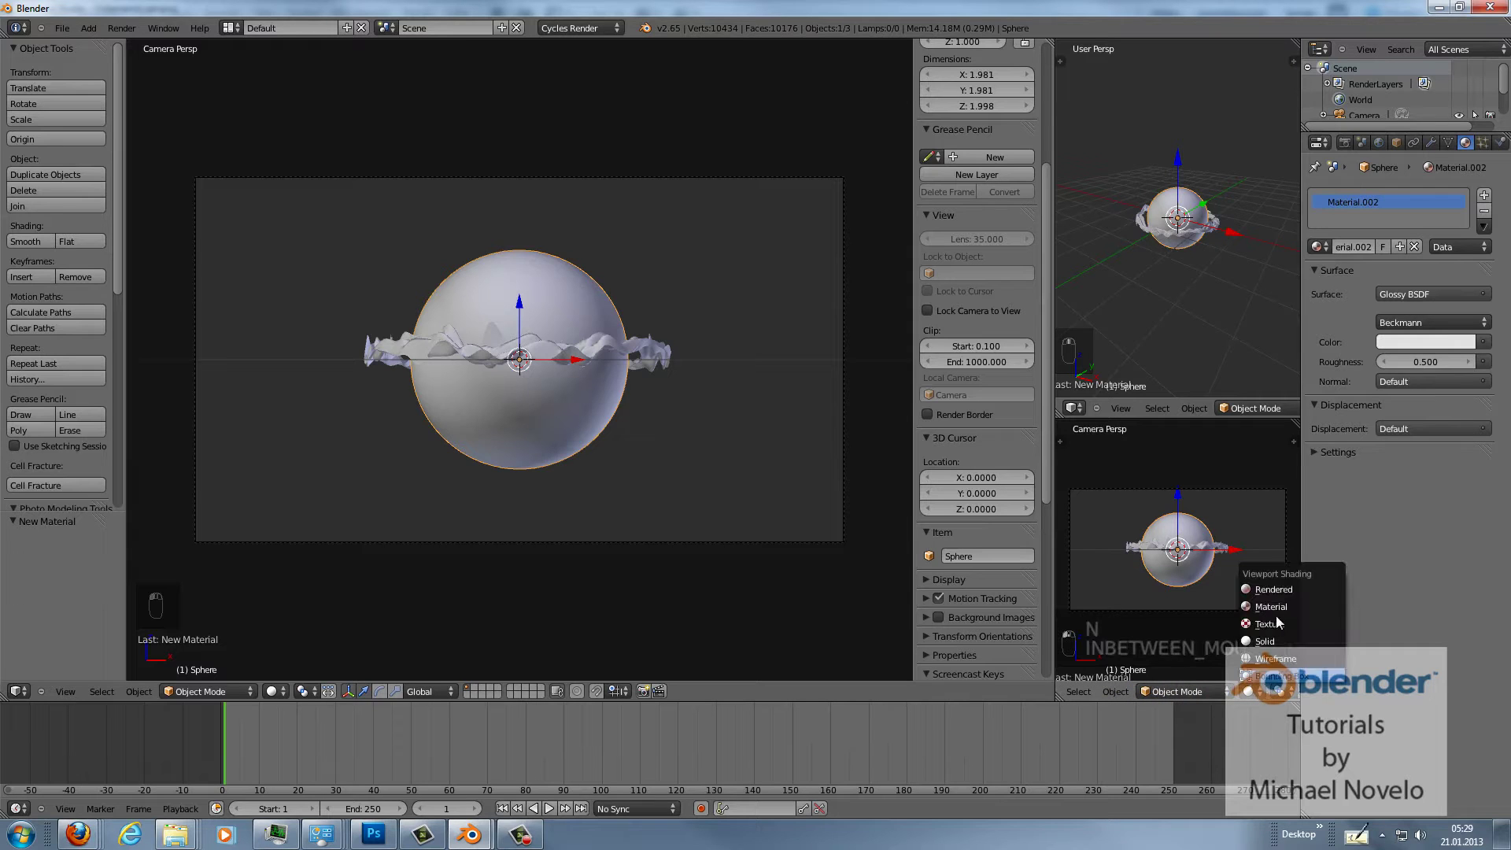
{"action": "left_click", "coordinate": [1279, 586]}
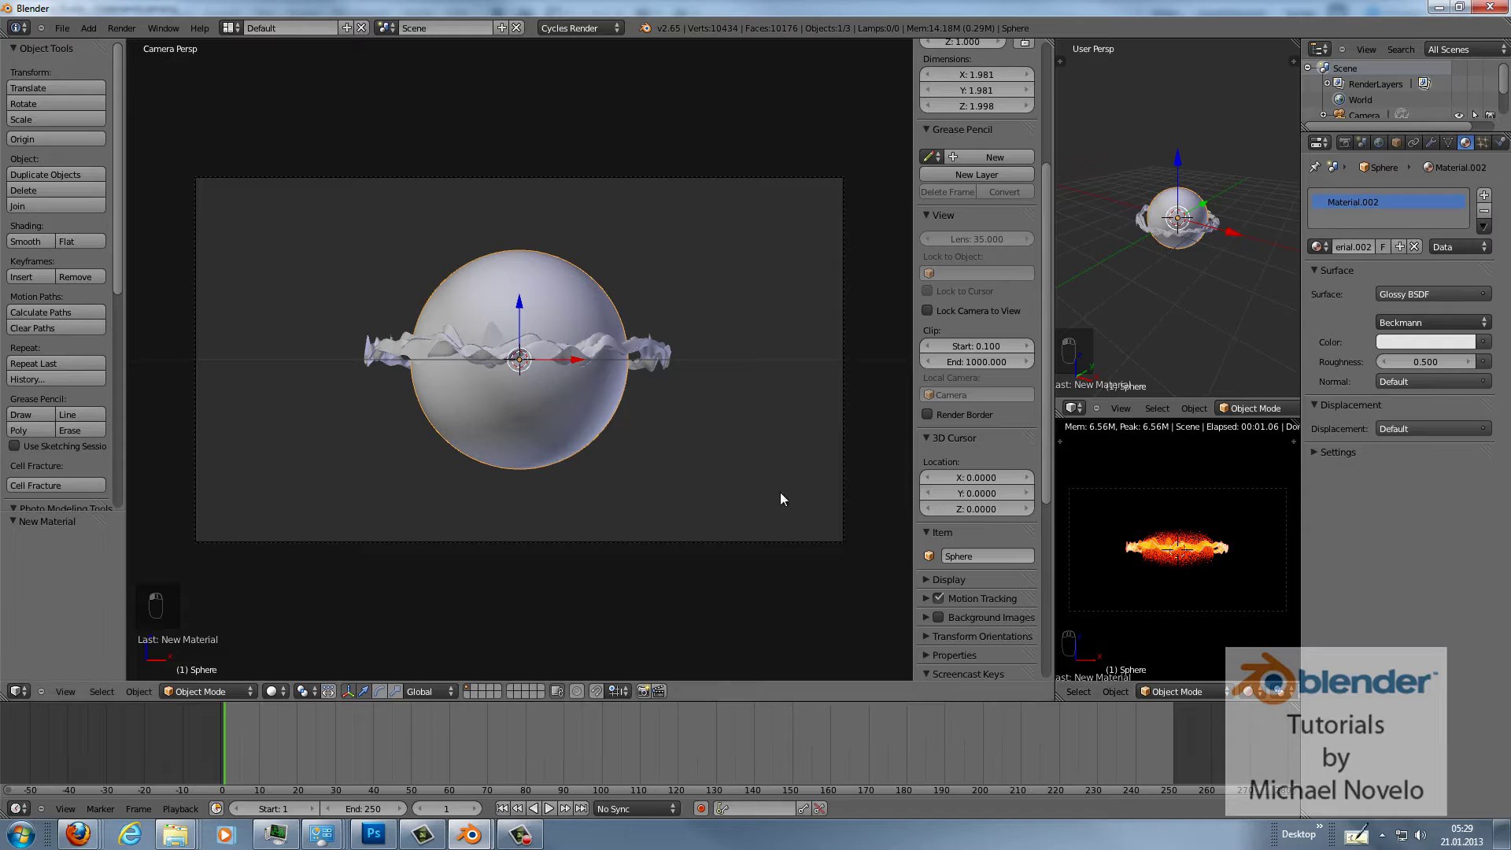
Duplicate the wavy ring in place and rotate the copy about -58° around the global Y axis.
{"action": "scroll", "coordinate": [1173, 555], "scroll_direction": "up", "scroll_amount": 4}
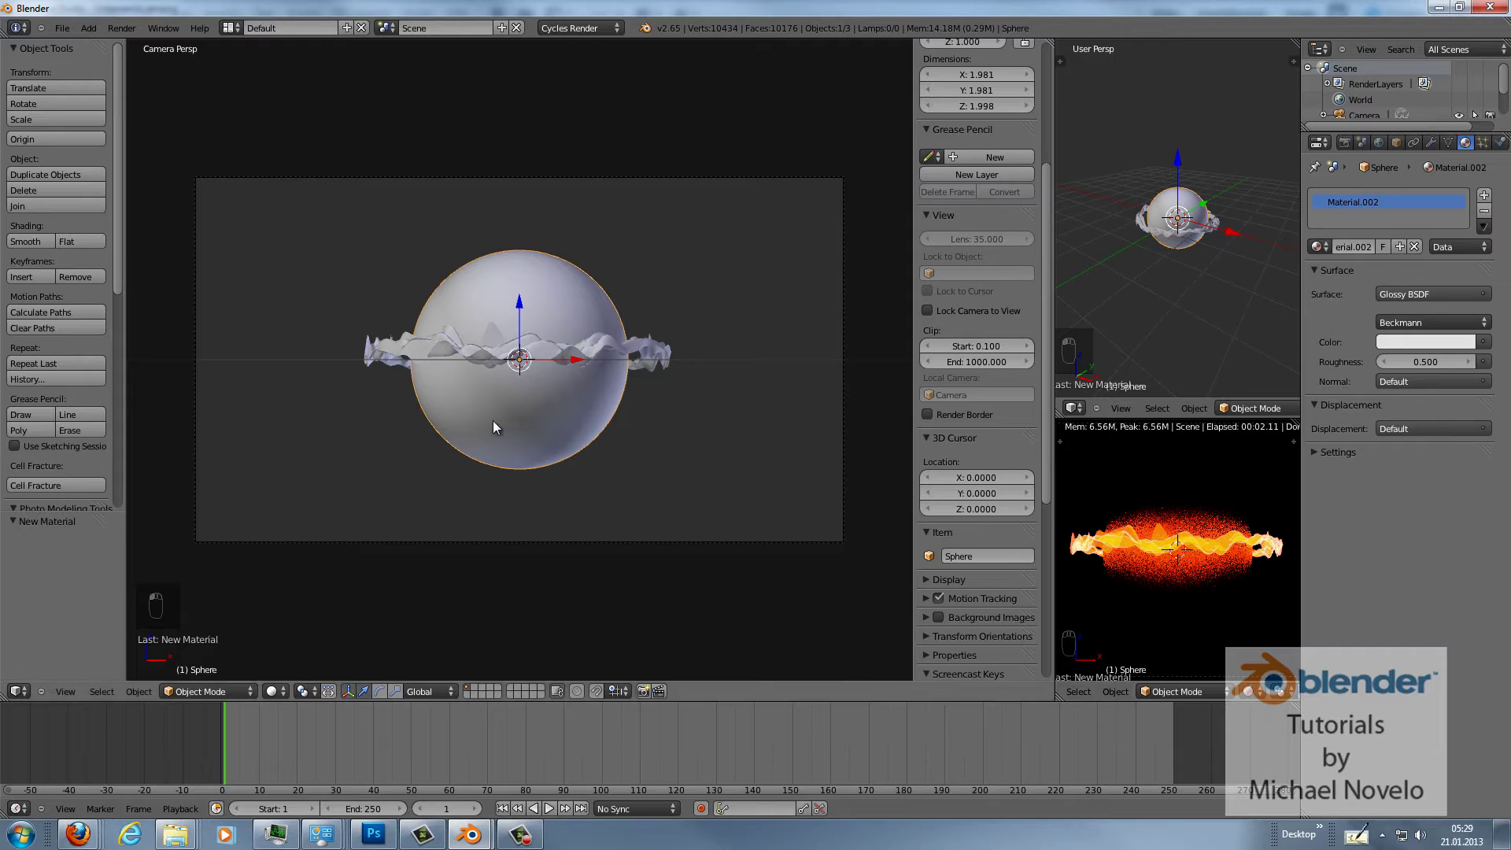
{"action": "right_click", "coordinate": [554, 351]}
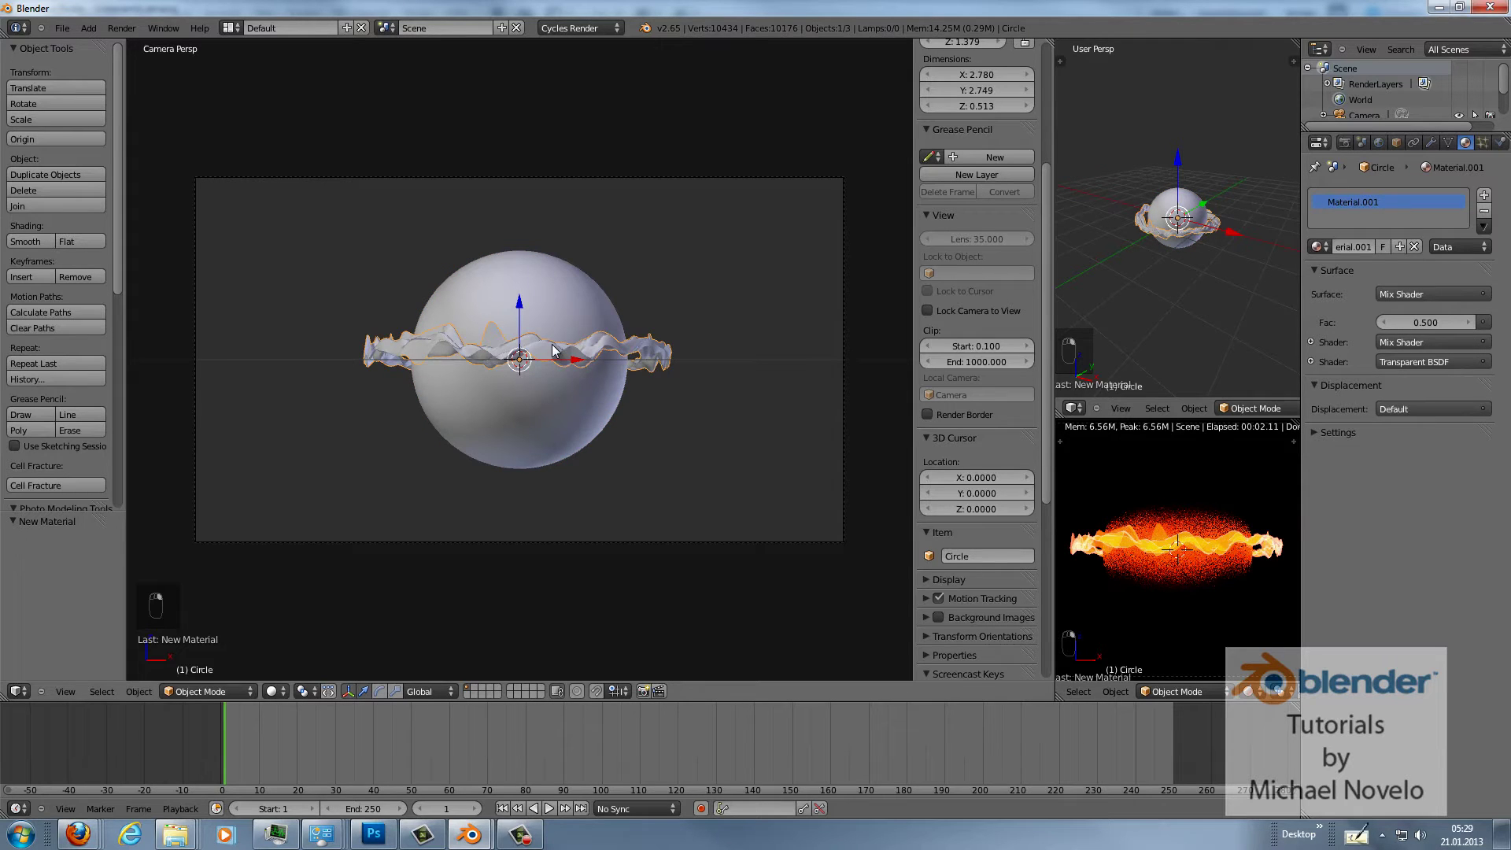
{"action": "key", "text": "shift+d"}
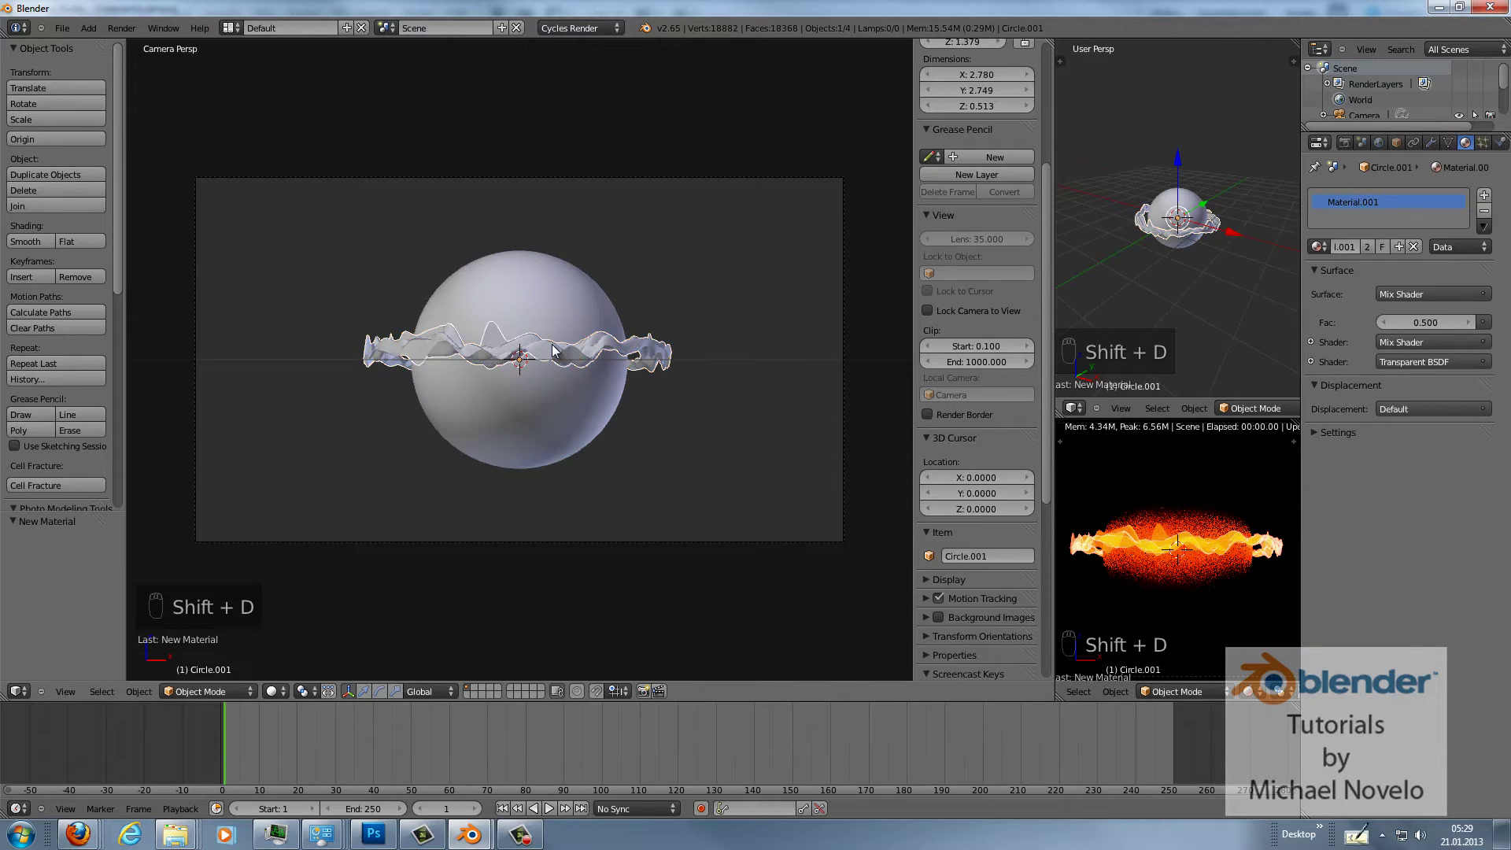
{"action": "right_click", "coordinate": [553, 351]}
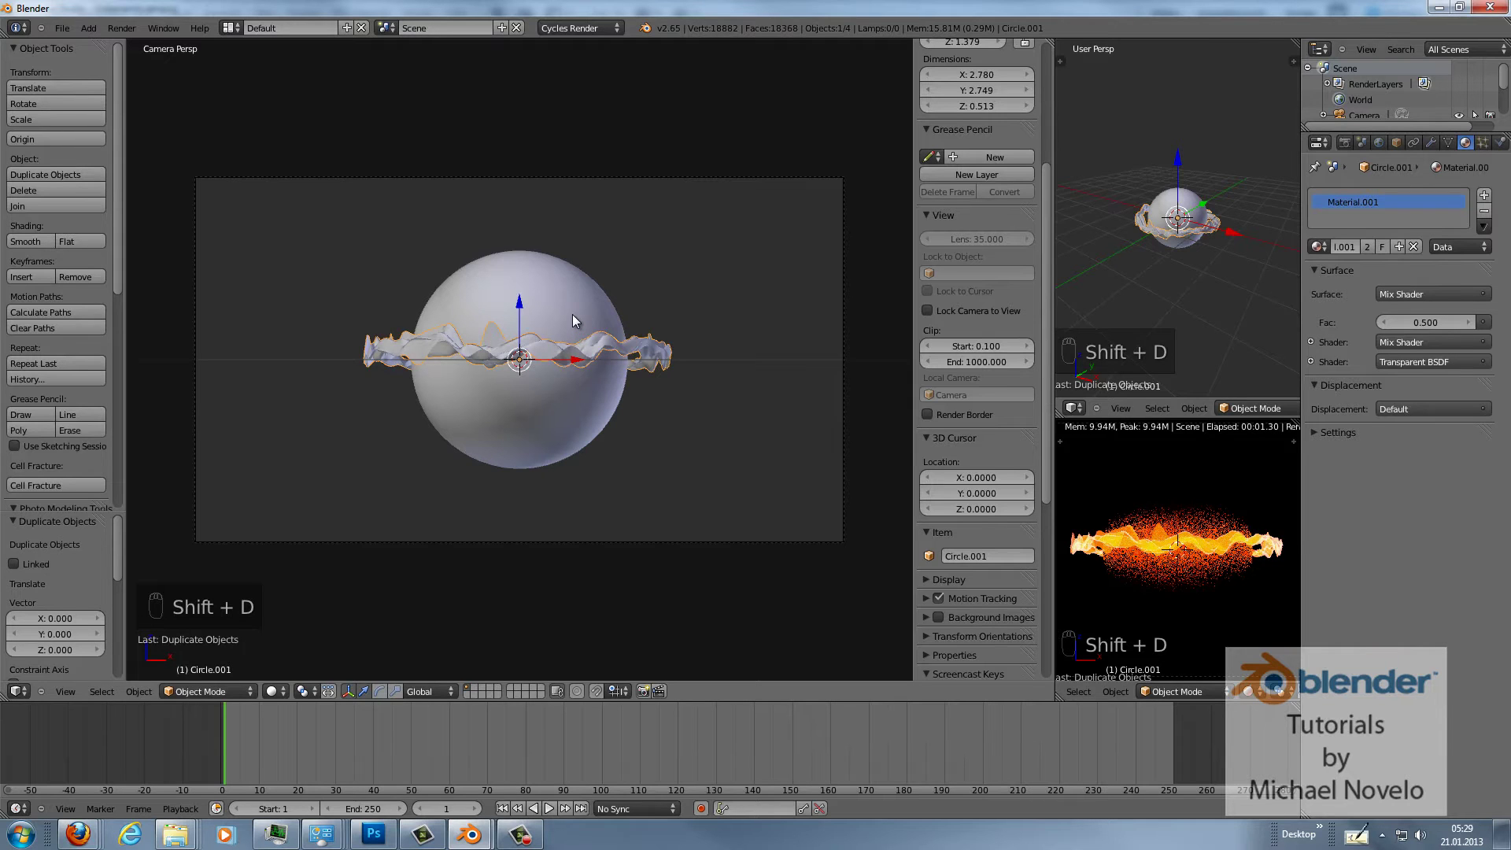
{"action": "key", "text": "r"}
{"action": "key", "text": "y"}
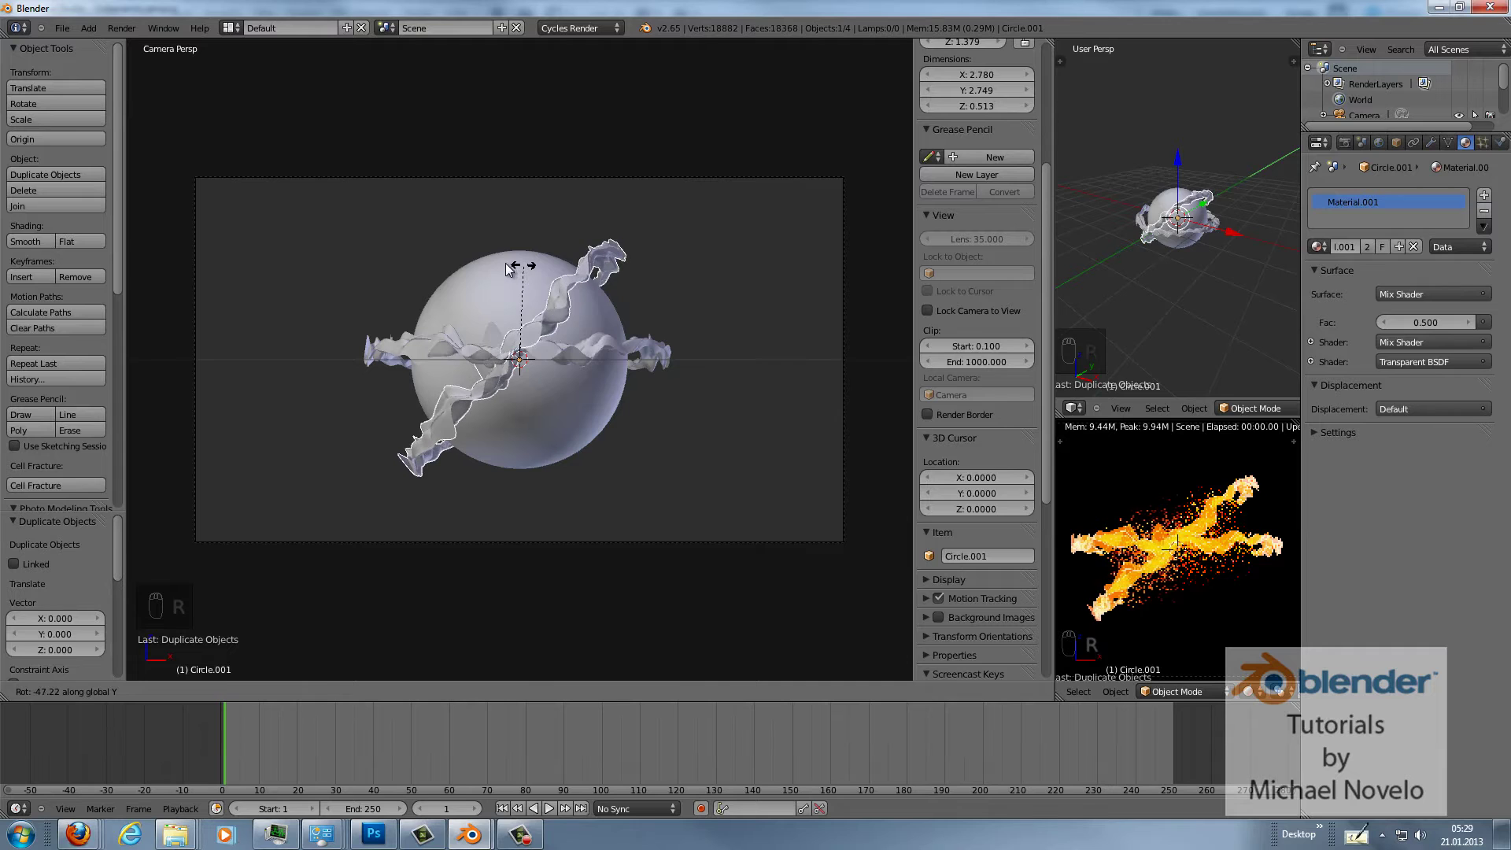
{"action": "left_click", "coordinate": [518, 291]}
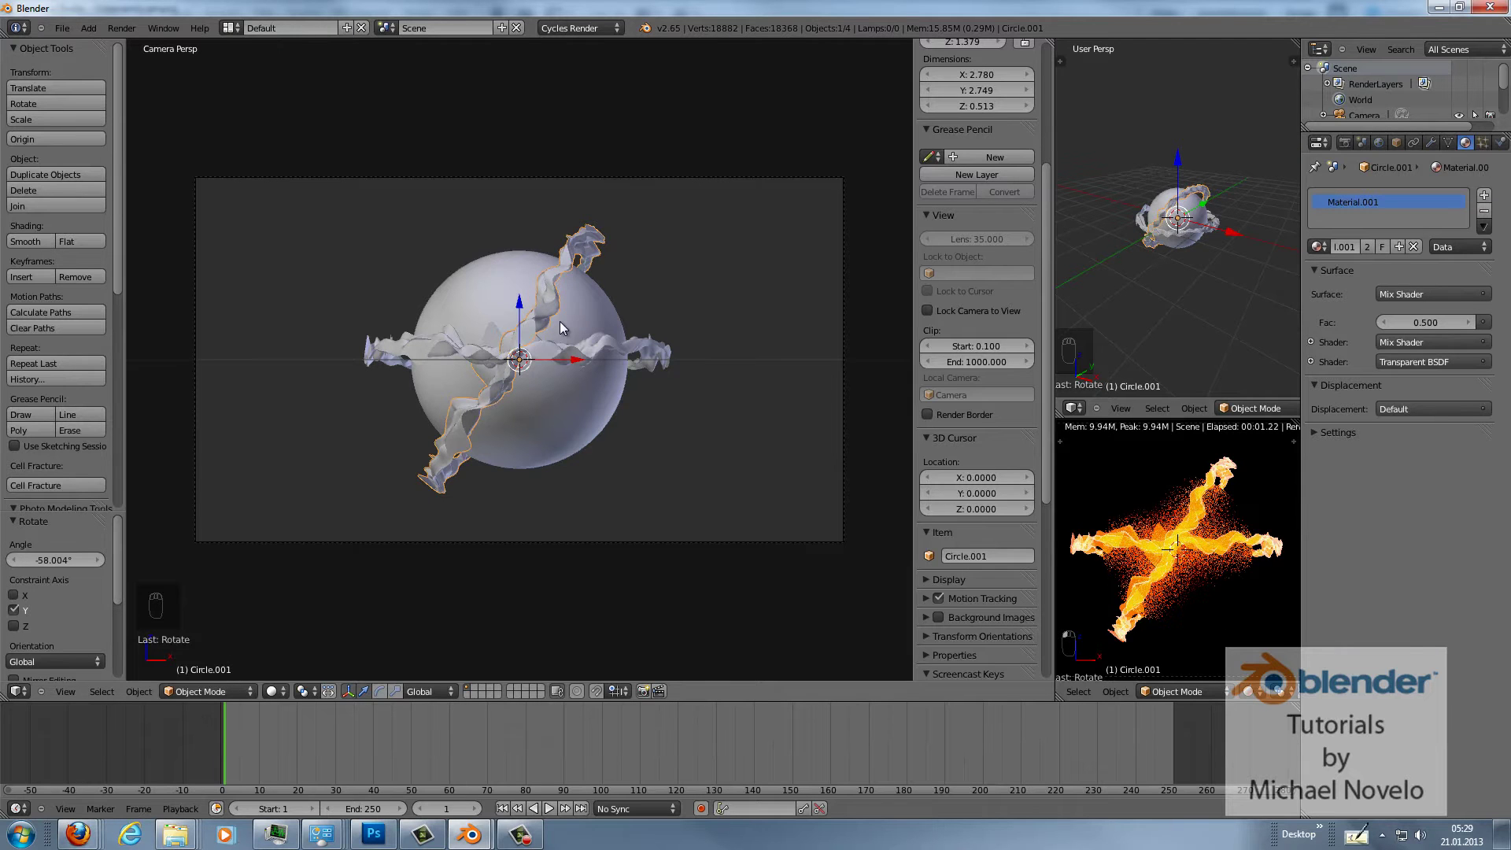
Scale the ring copy to about 4.24 units wide and rotate it about 21.7° around the global Y axis.
{"action": "key", "text": "s"}
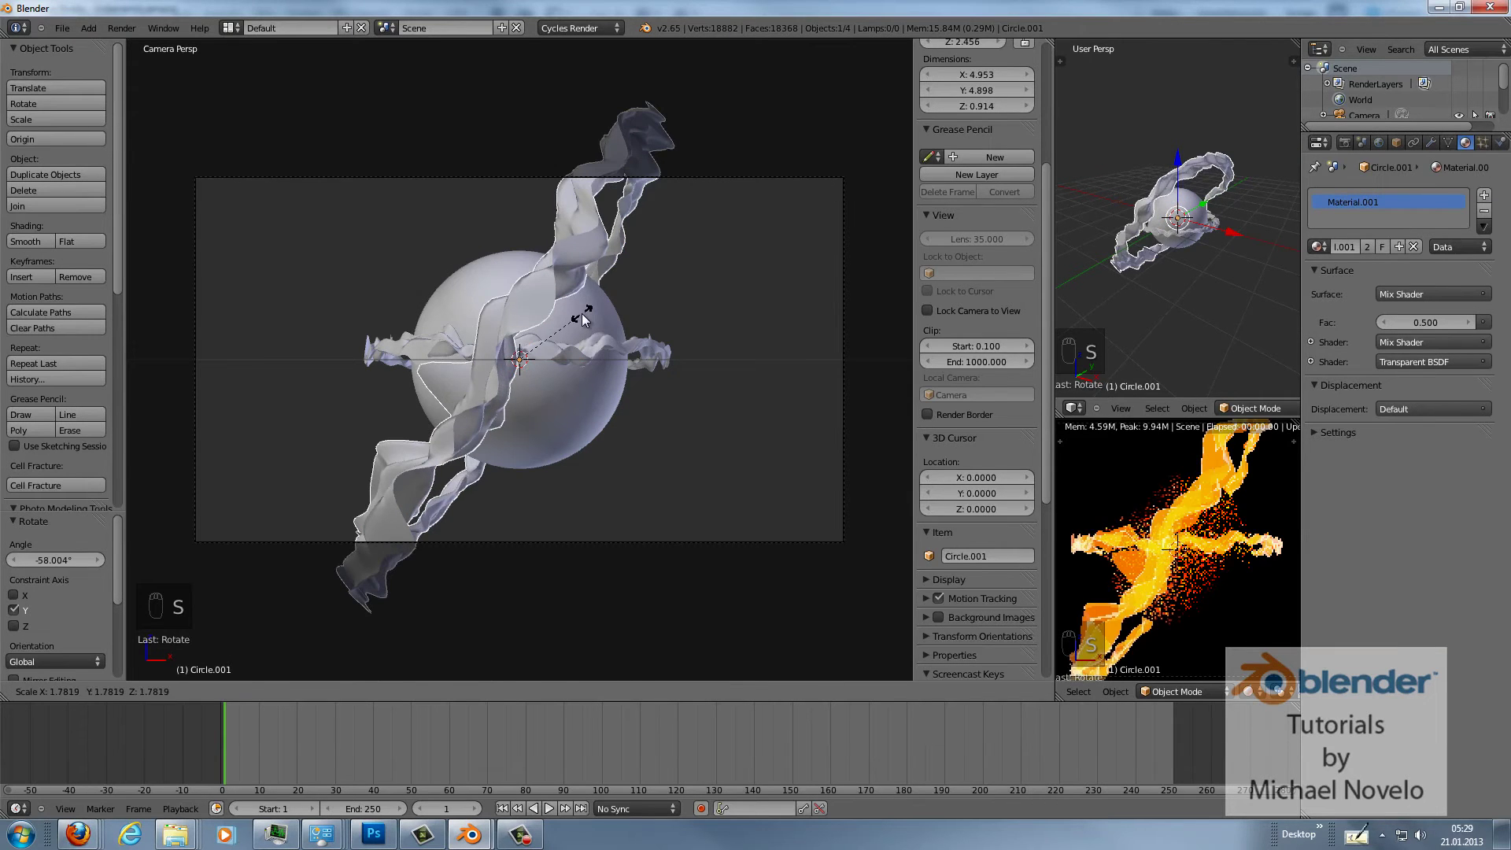
{"action": "left_click", "coordinate": [582, 314]}
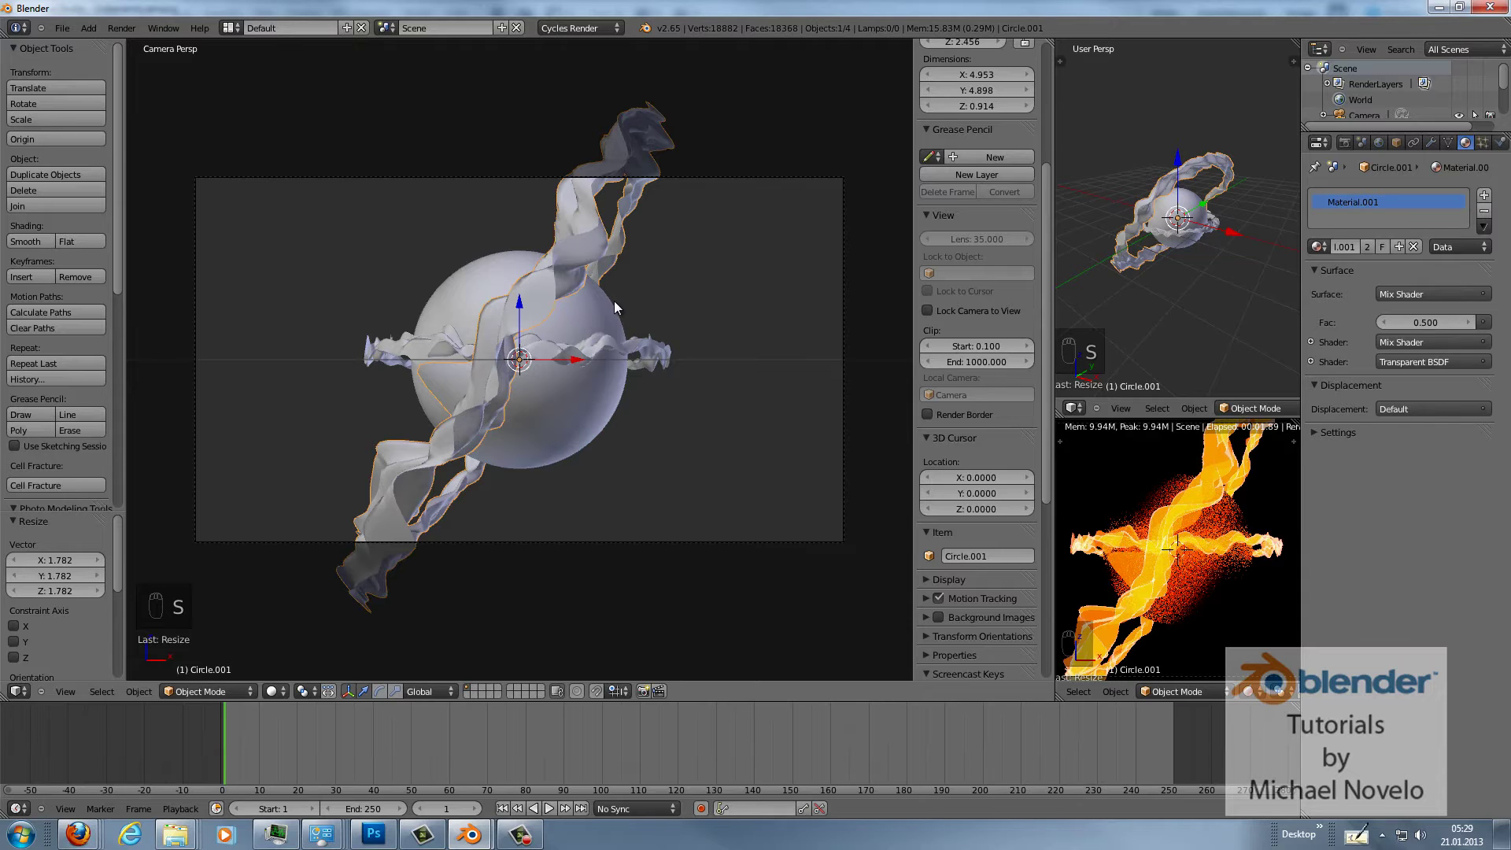
{"action": "key", "text": "s"}
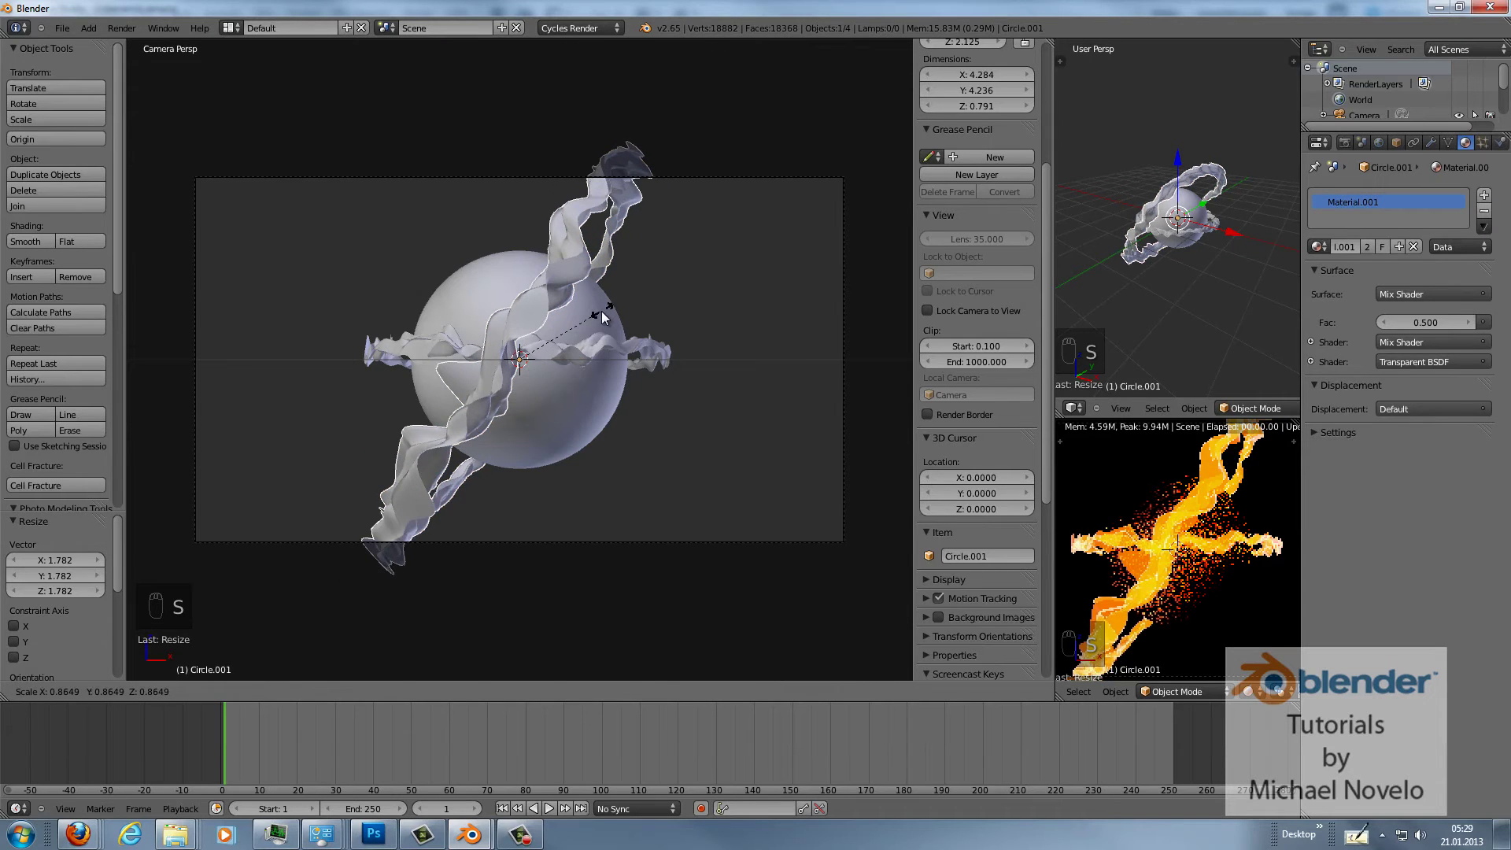
{"action": "left_click", "coordinate": [601, 318]}
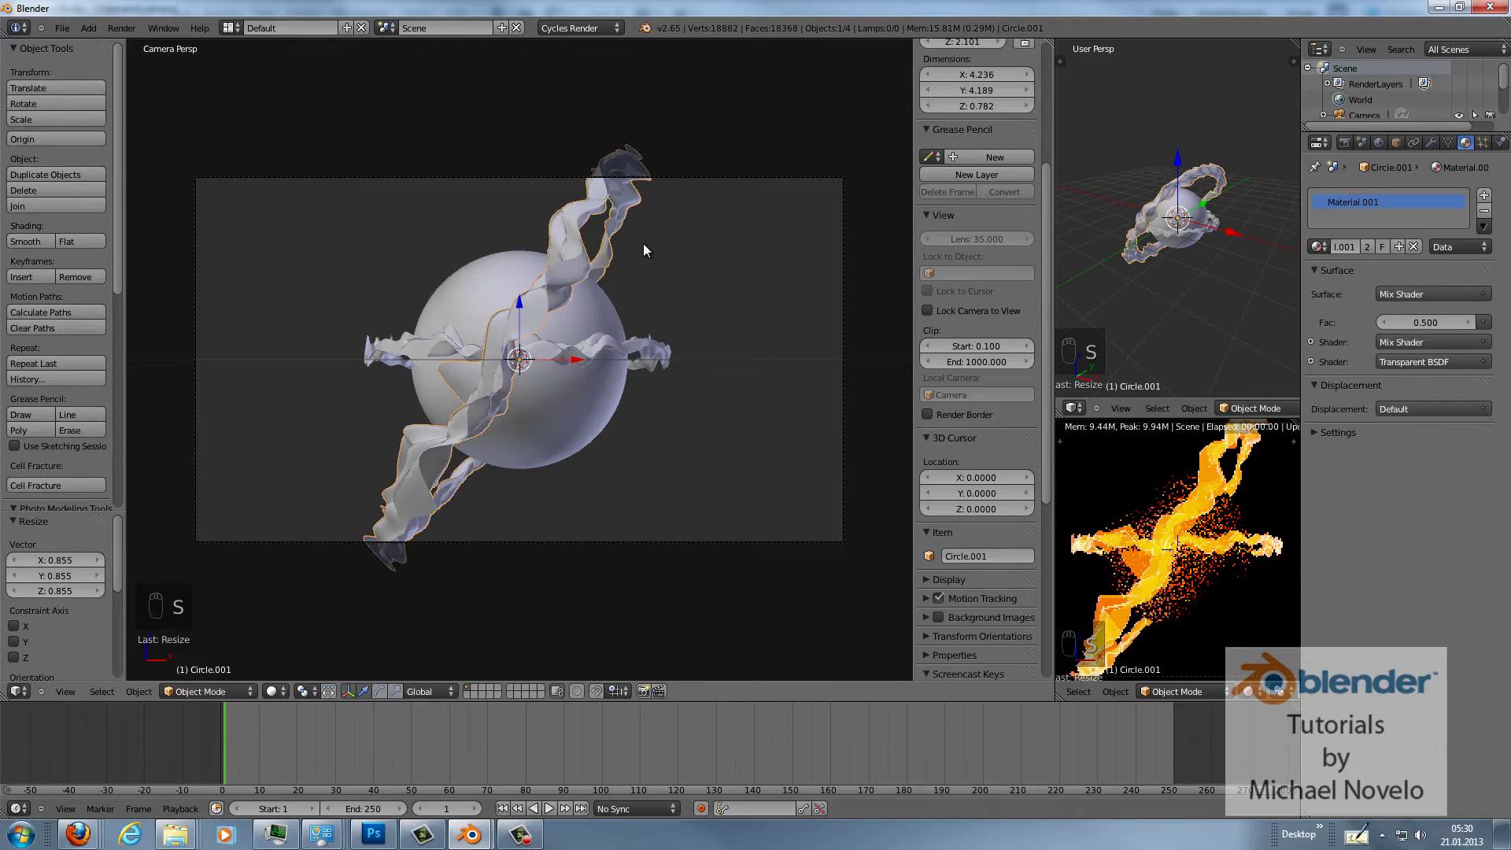
{"action": "key", "text": "s"}
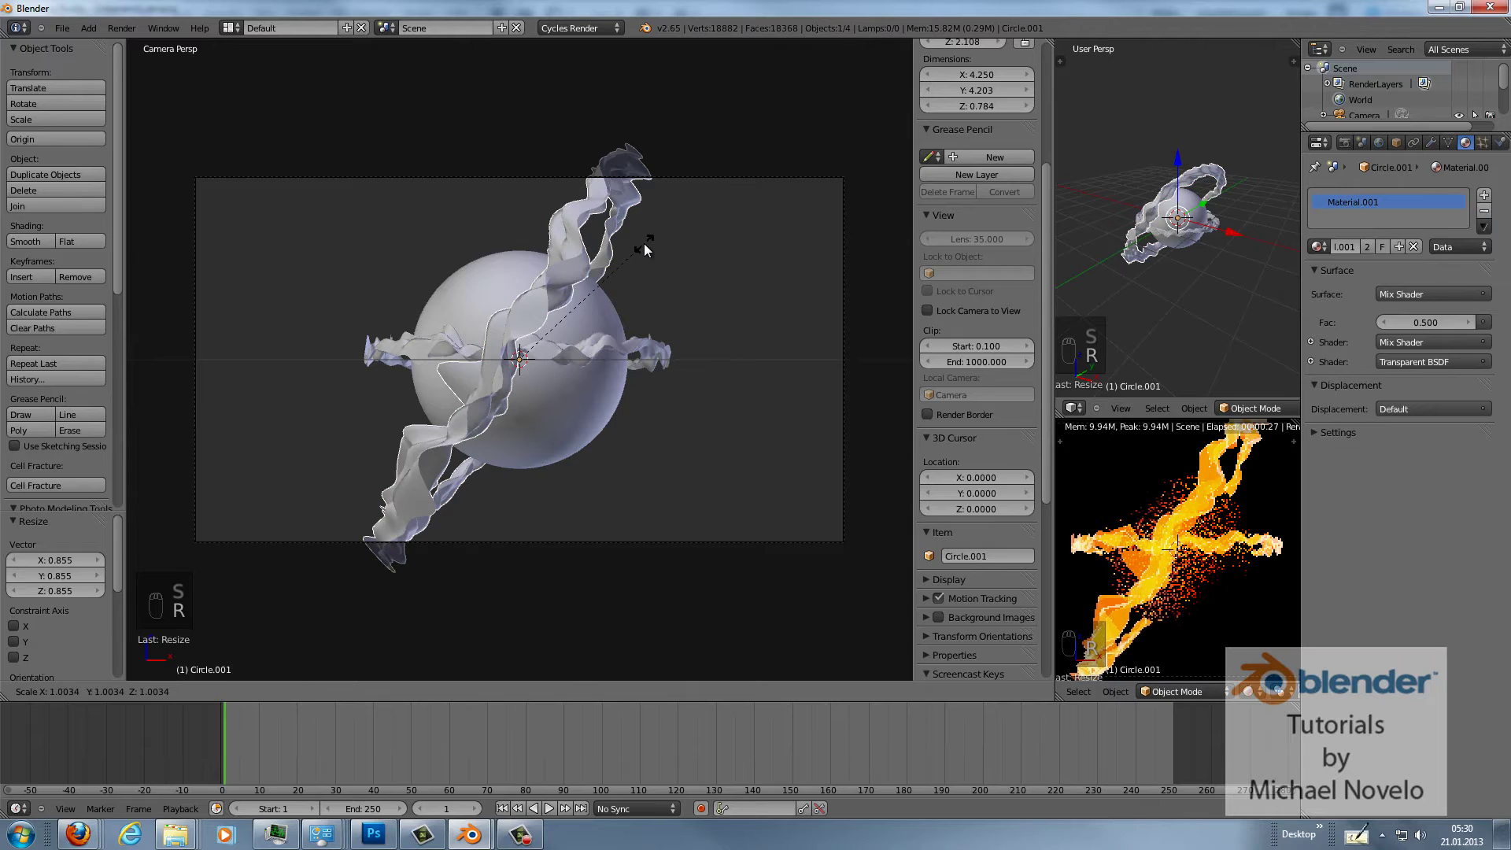
{"action": "key", "text": "r"}
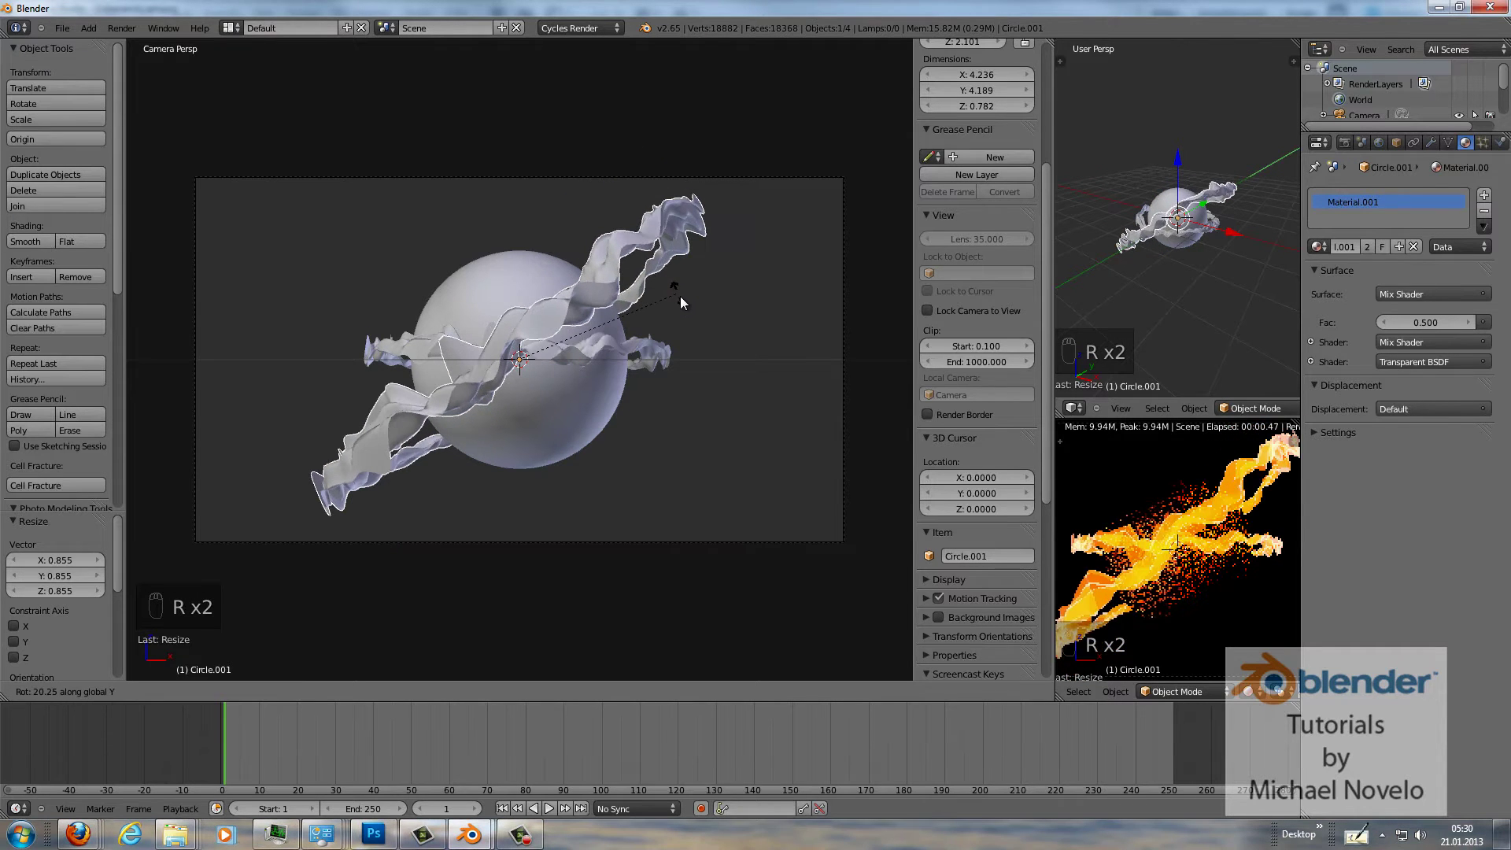
{"action": "left_click", "coordinate": [682, 296]}
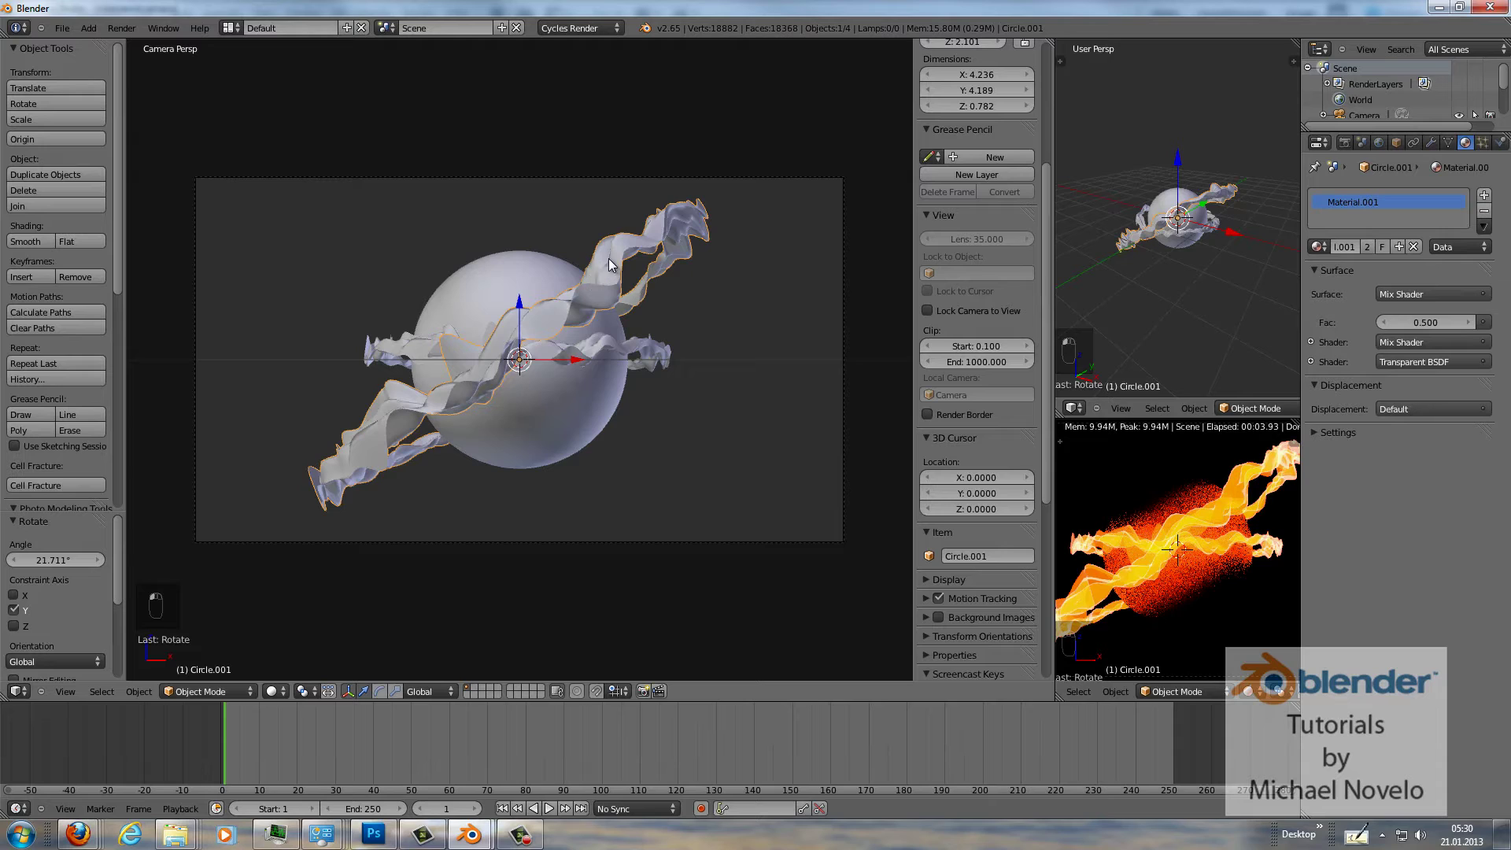
Make the larger ring's material a single-user copy and name it Plasma_Blue.
{"action": "left_click", "coordinate": [1368, 247]}
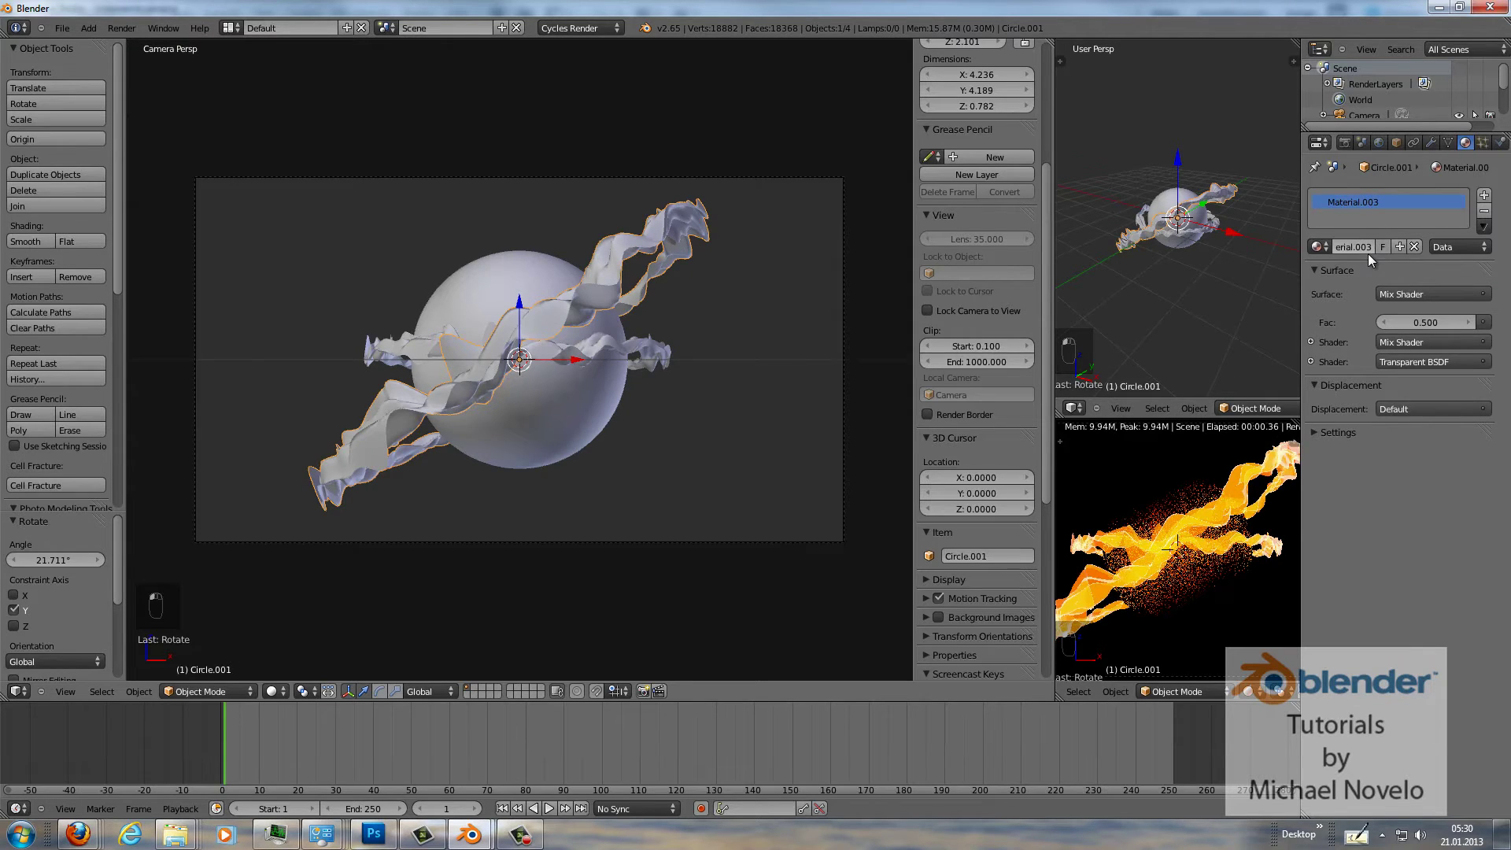
{"action": "left_click", "coordinate": [1358, 246]}
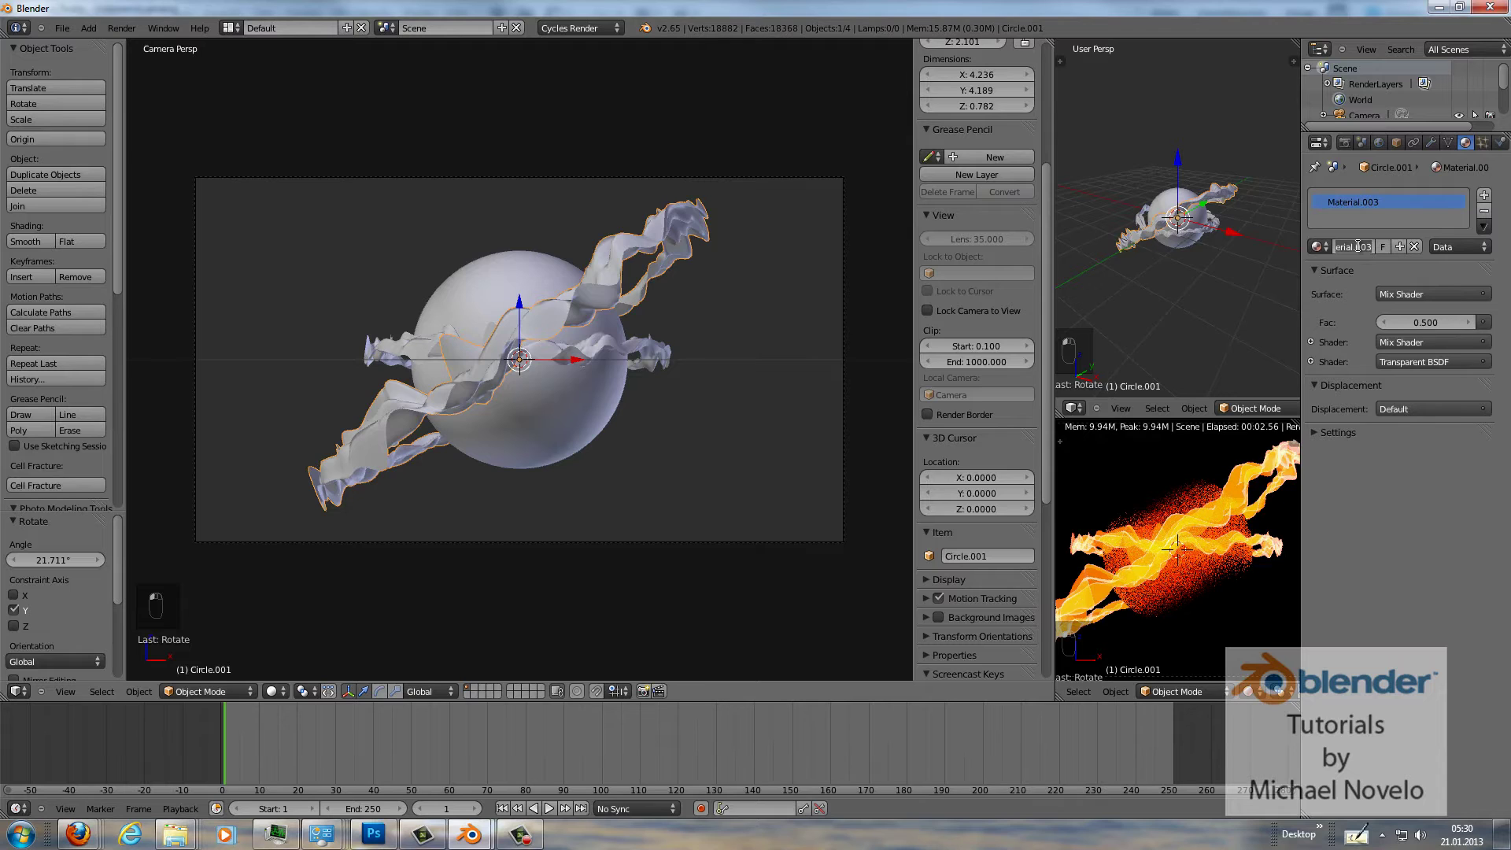
{"action": "type", "text": "Pla"}
{"action": "type", "text": "sma_B"}
{"action": "type", "text": "lue"}
{"action": "key", "text": "Return"}
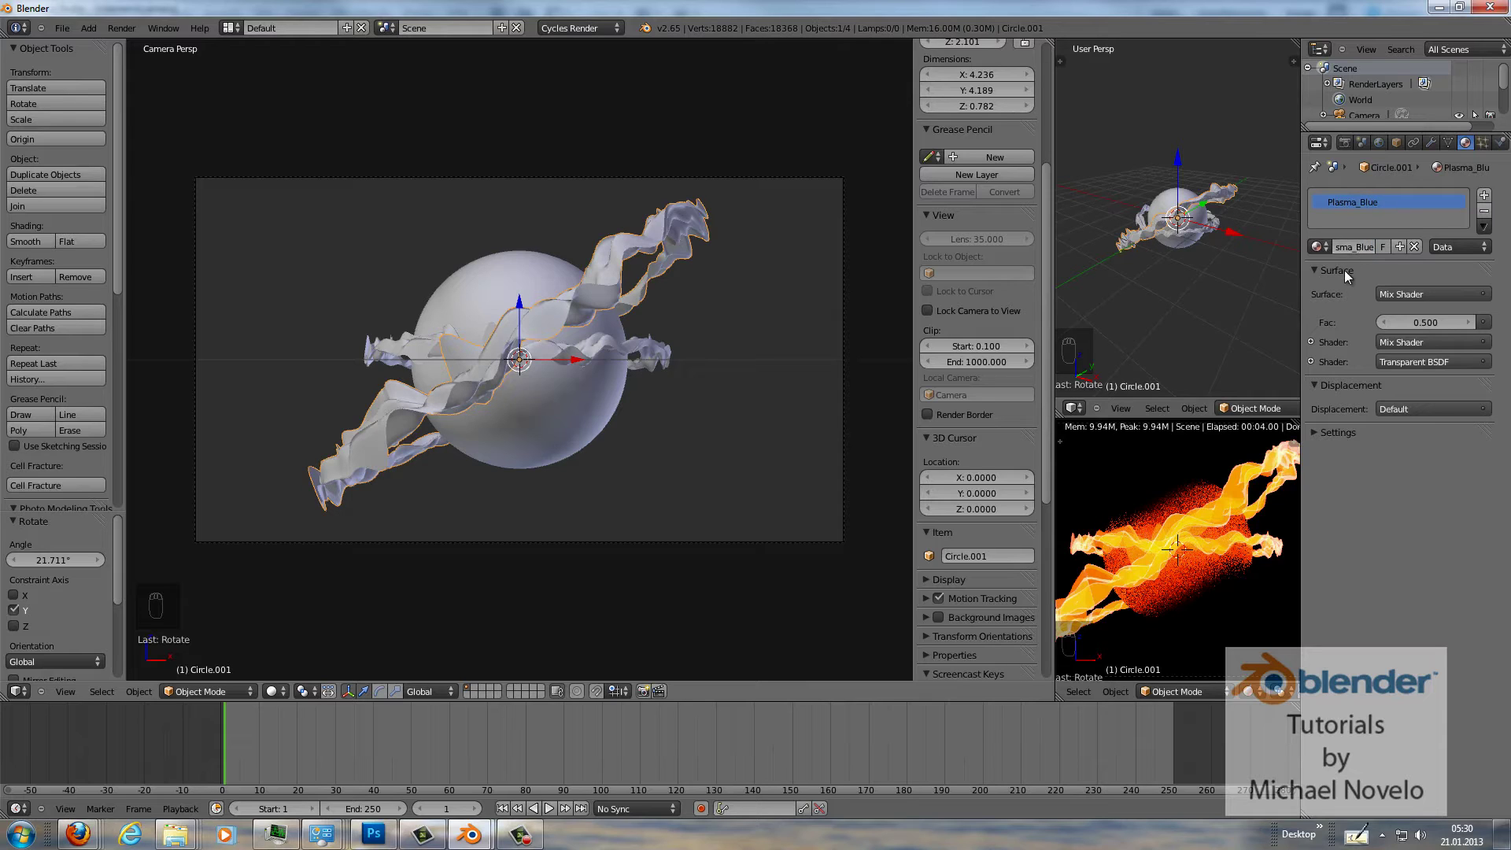
Show Plasma_Blue's nodes in the Node Editor and colour the strength-50 Emission deep blue and the strength-15 Emission light blue.
{"action": "left_click", "coordinate": [27, 689]}
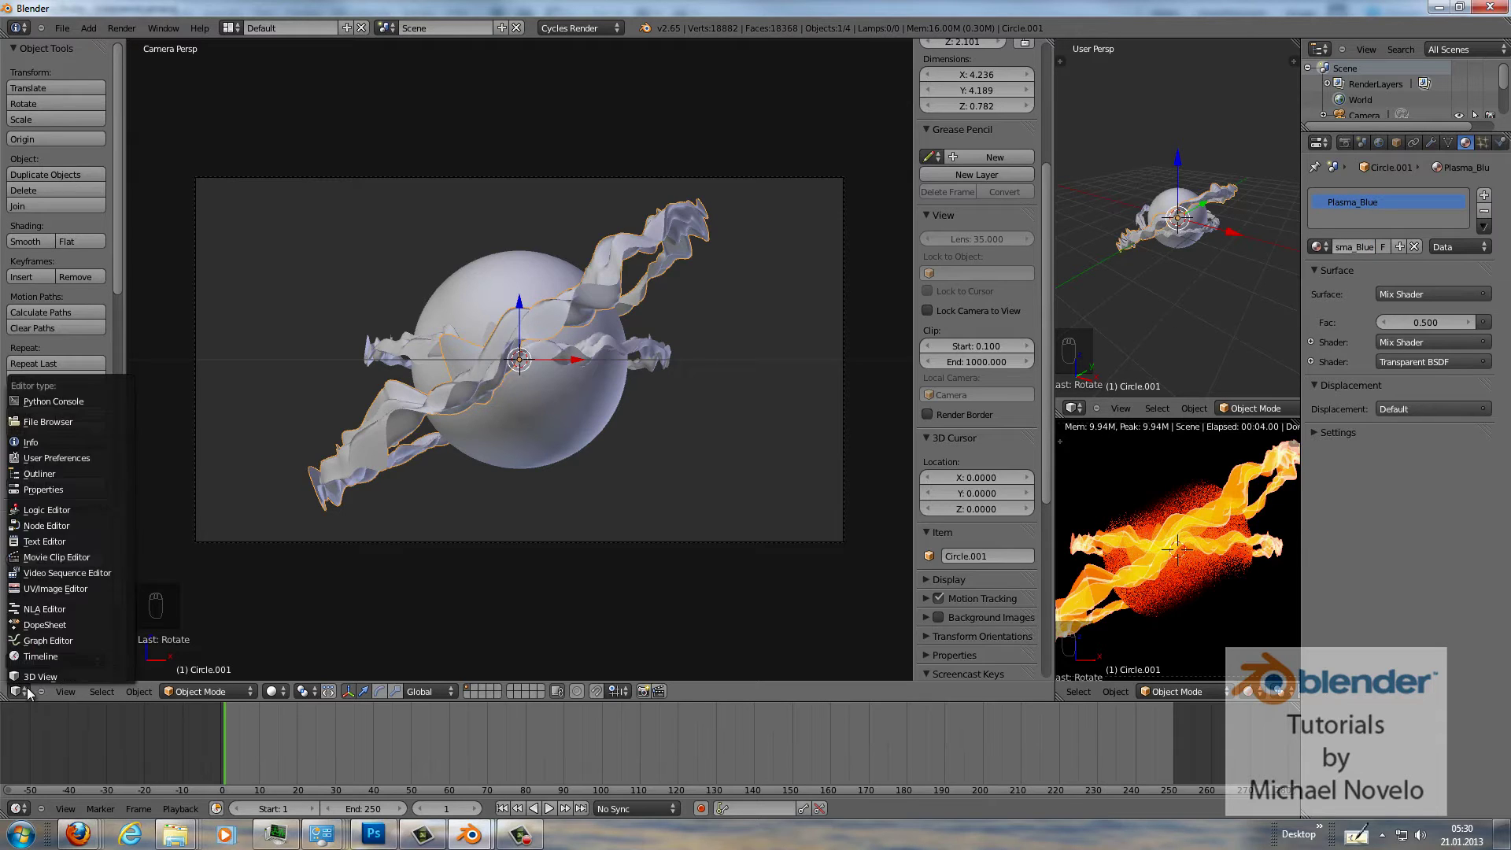
{"action": "left_click", "coordinate": [71, 526]}
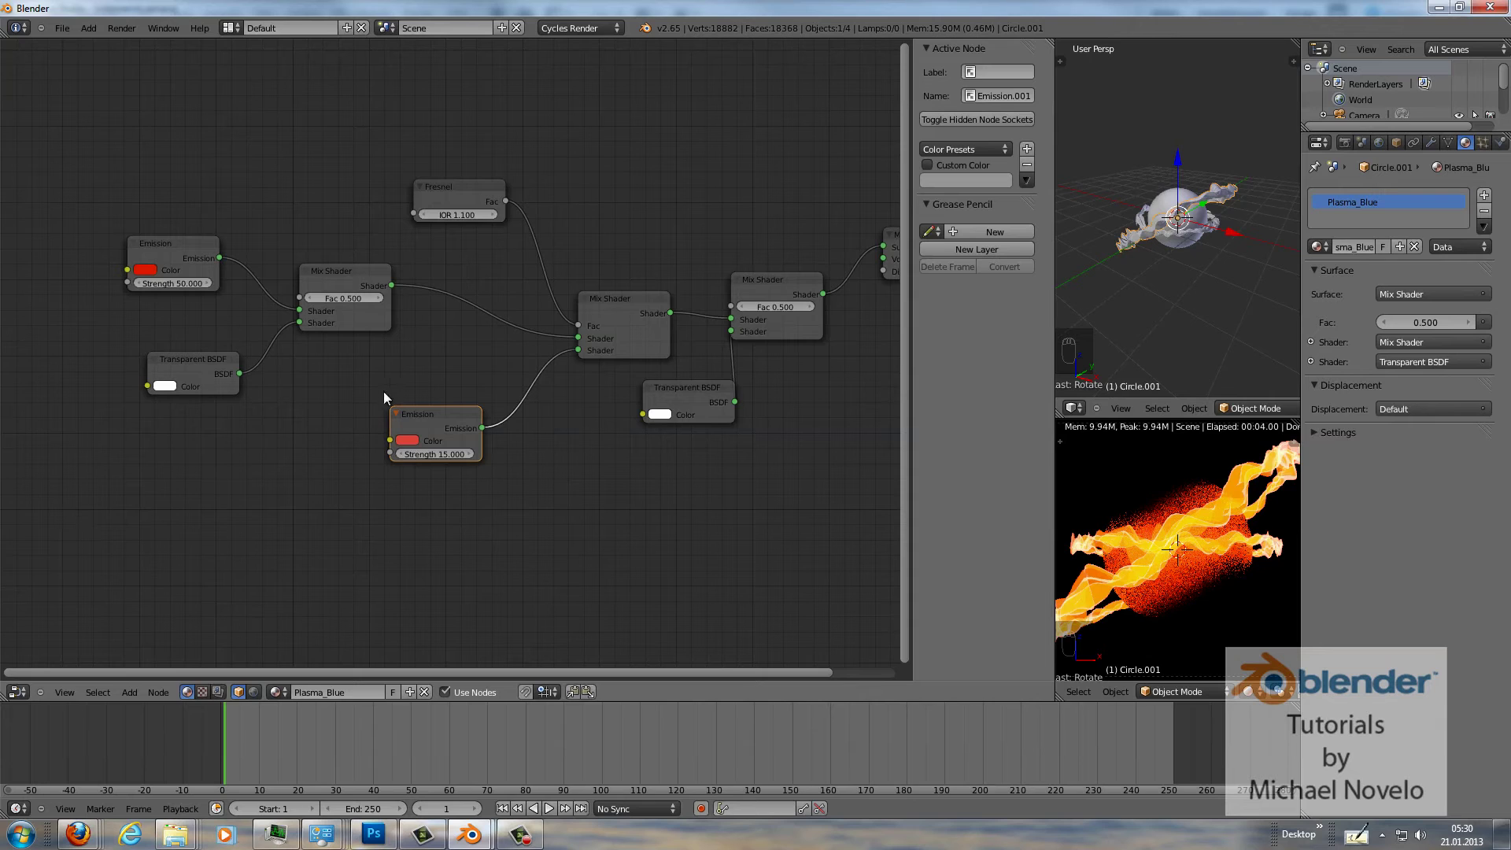
{"action": "left_click", "coordinate": [144, 270]}
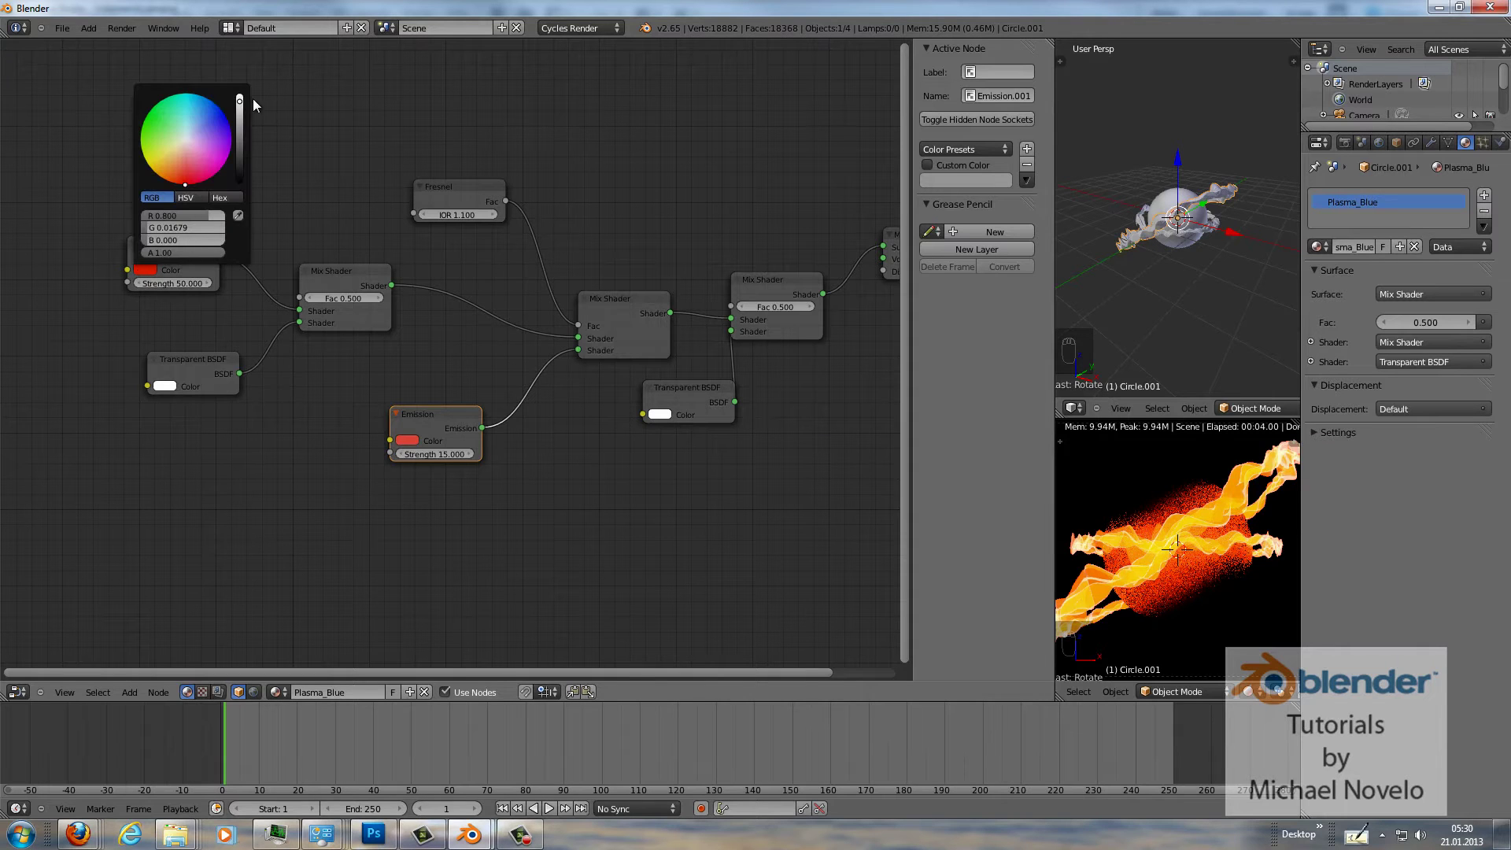
{"action": "left_click", "coordinate": [226, 115]}
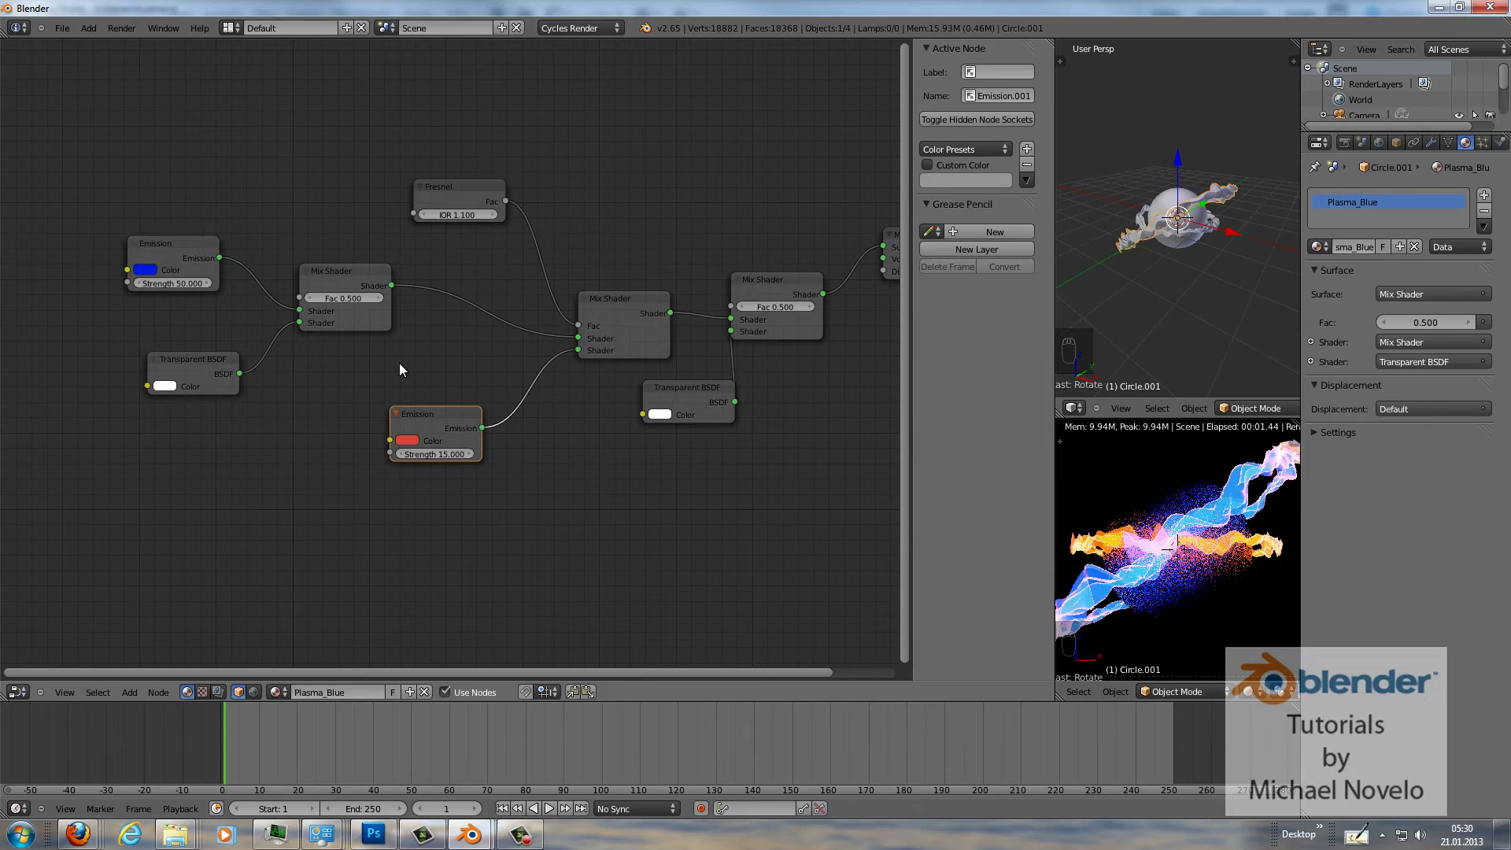
{"action": "left_click", "coordinate": [409, 440]}
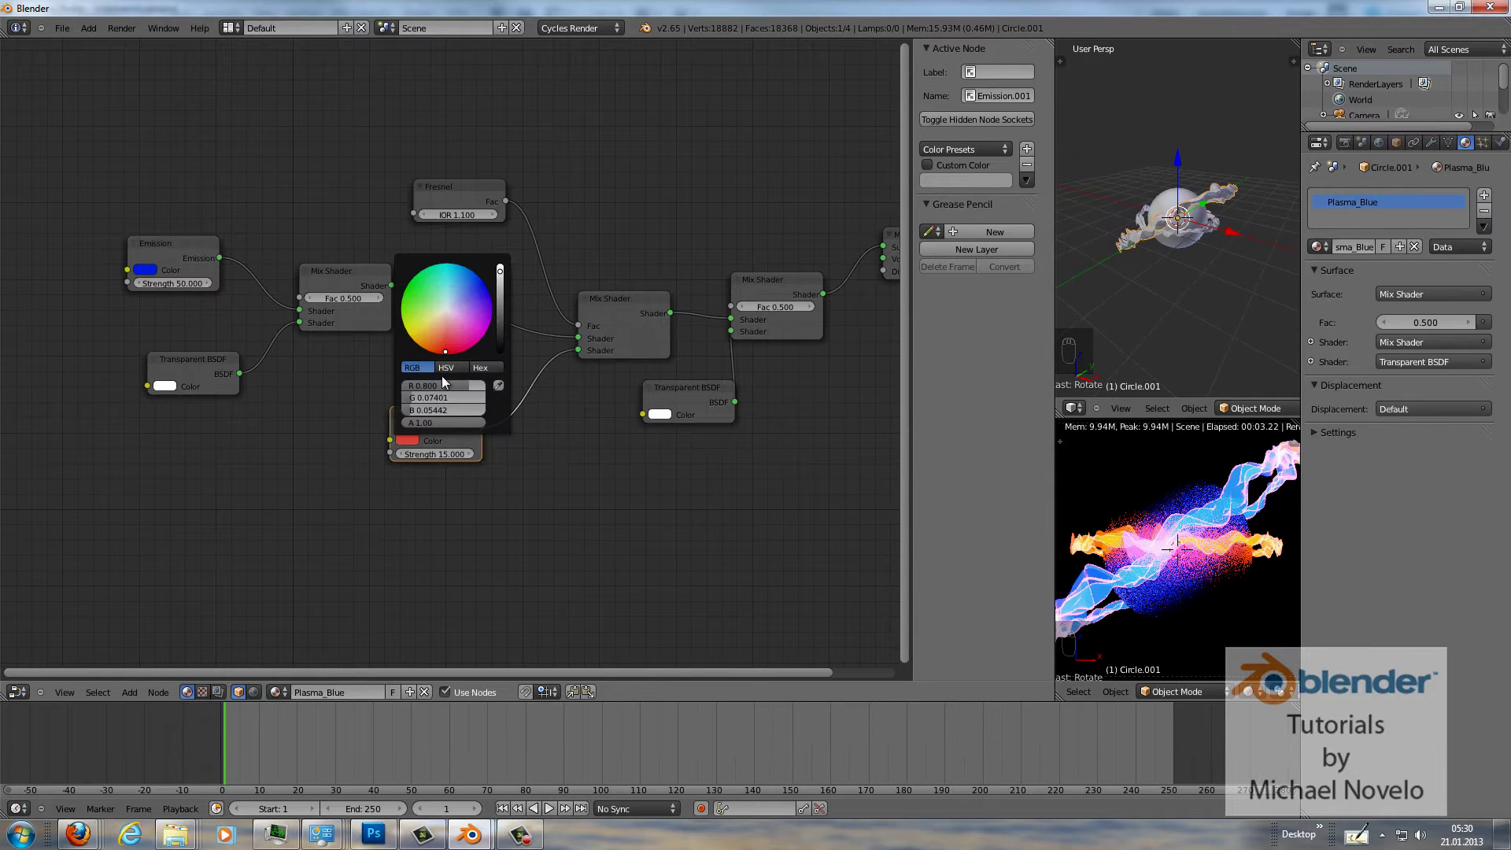
{"action": "left_click_drag", "start_coordinate": [461, 308], "coordinate": [461, 282]}
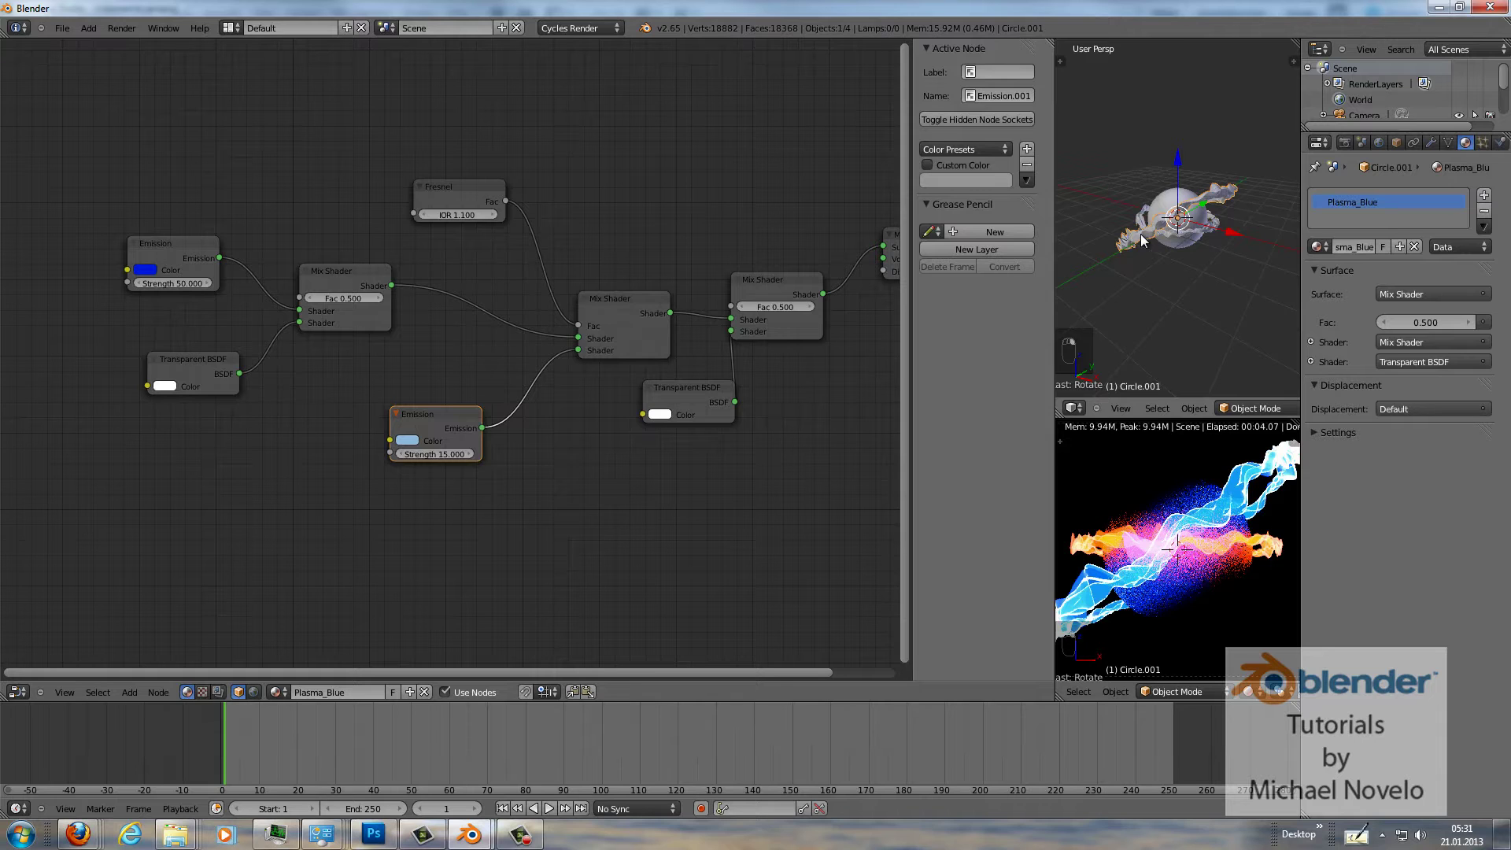
Duplicate the blue ring in place and rotate the copy around the global Y axis so the two rings cross in an X.
{"action": "key", "text": "shift+d"}
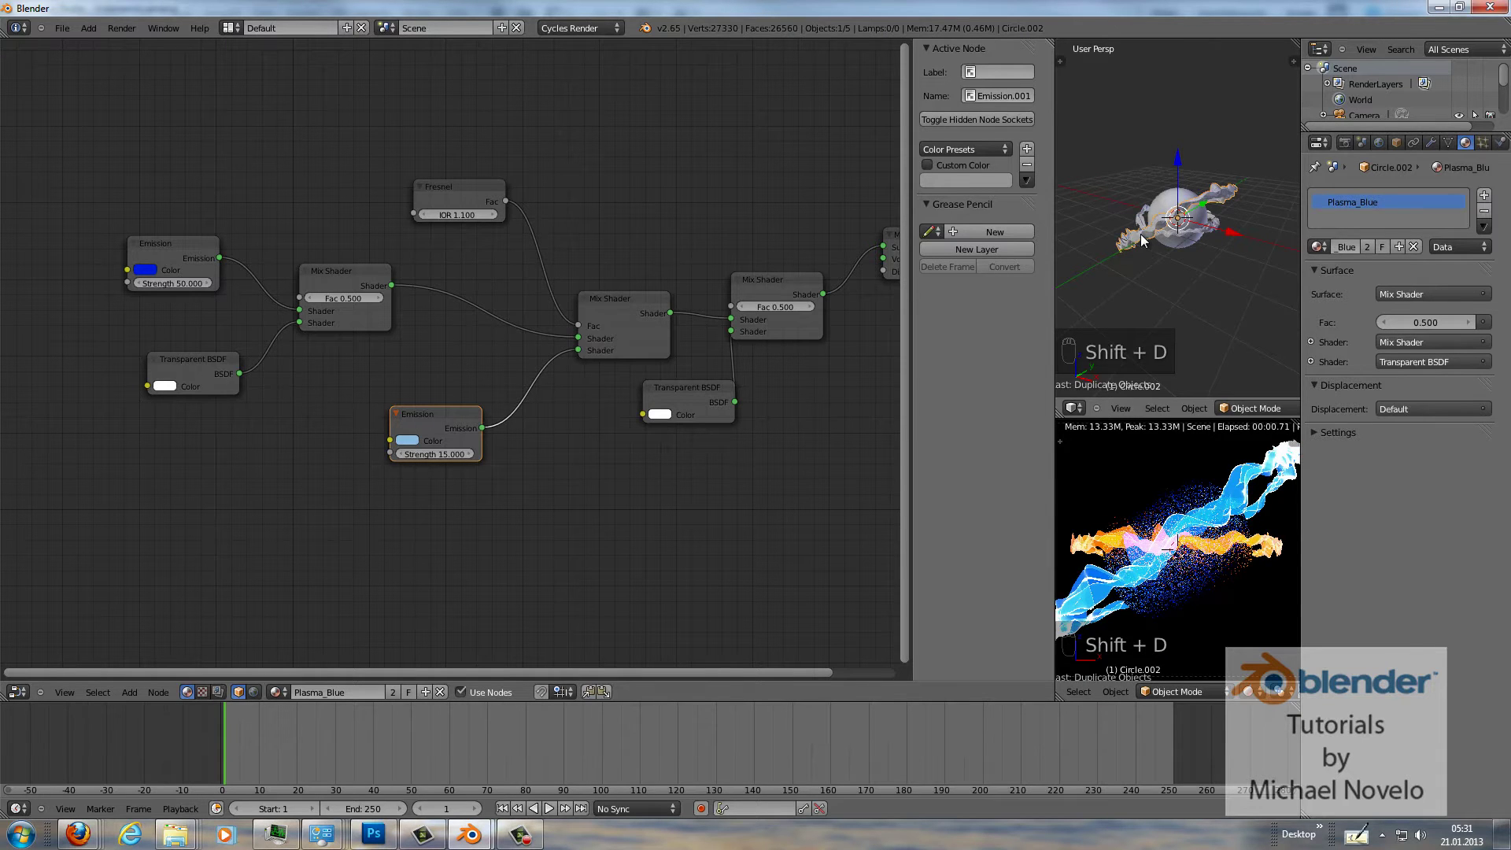
{"action": "key", "text": "r"}
{"action": "key", "text": "y"}
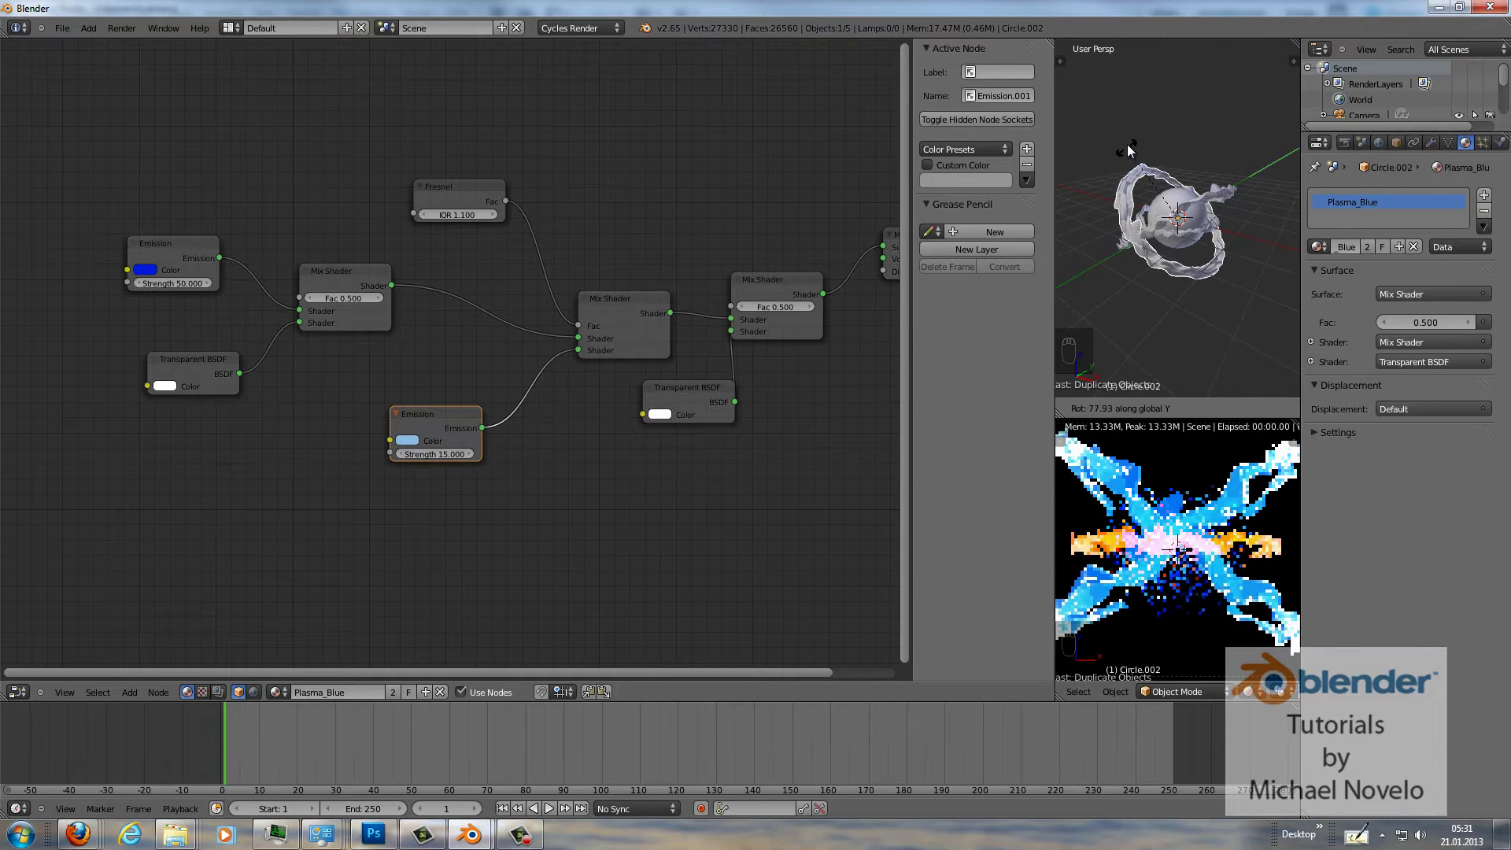
{"action": "left_click", "coordinate": [1139, 167]}
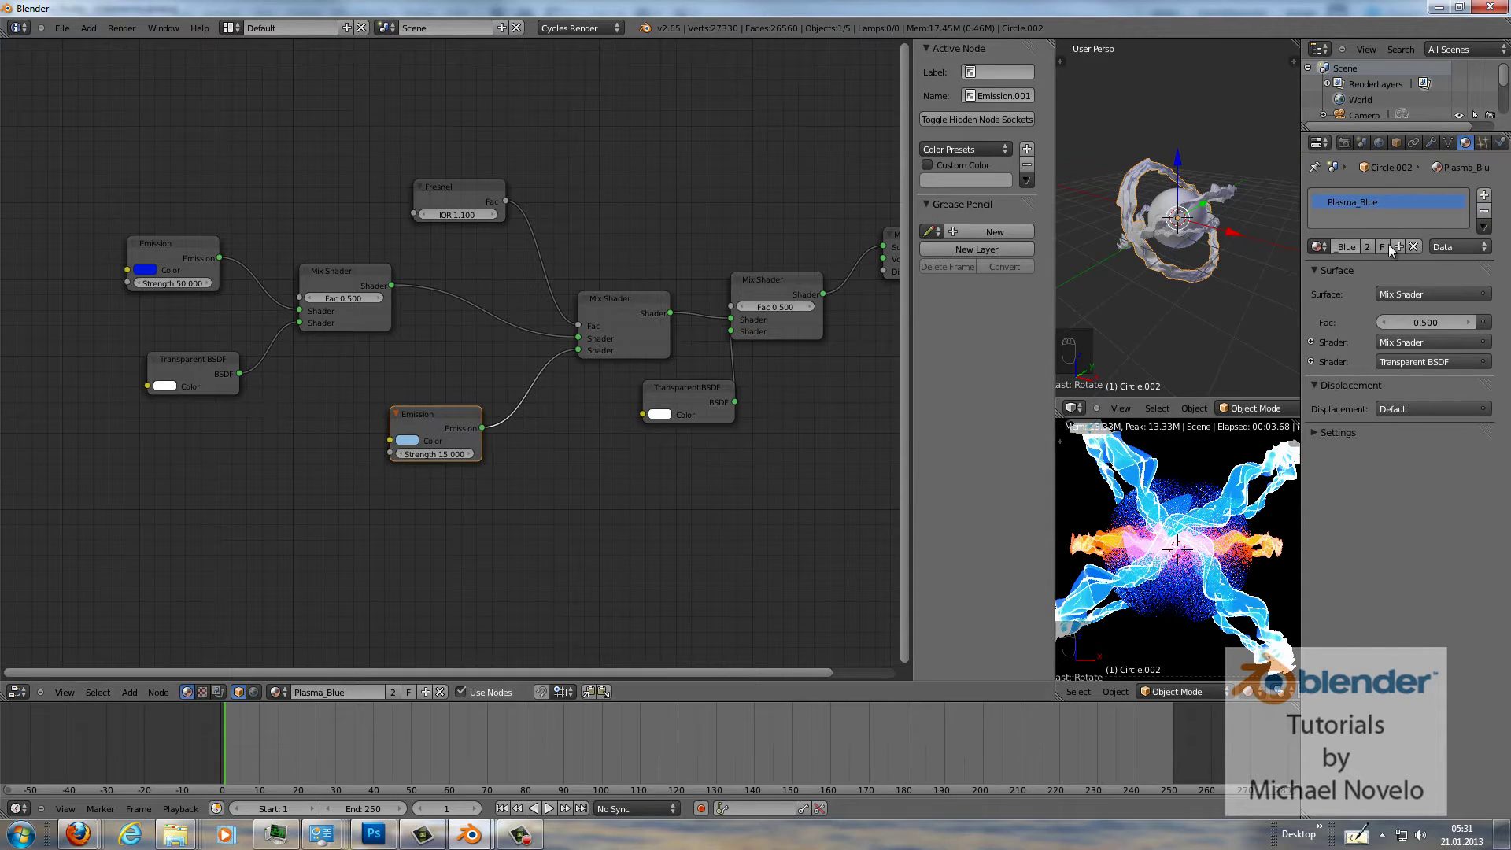
Make the newest ring's material a single-user copy and name it Plasma_Green.
{"action": "left_click", "coordinate": [1368, 245]}
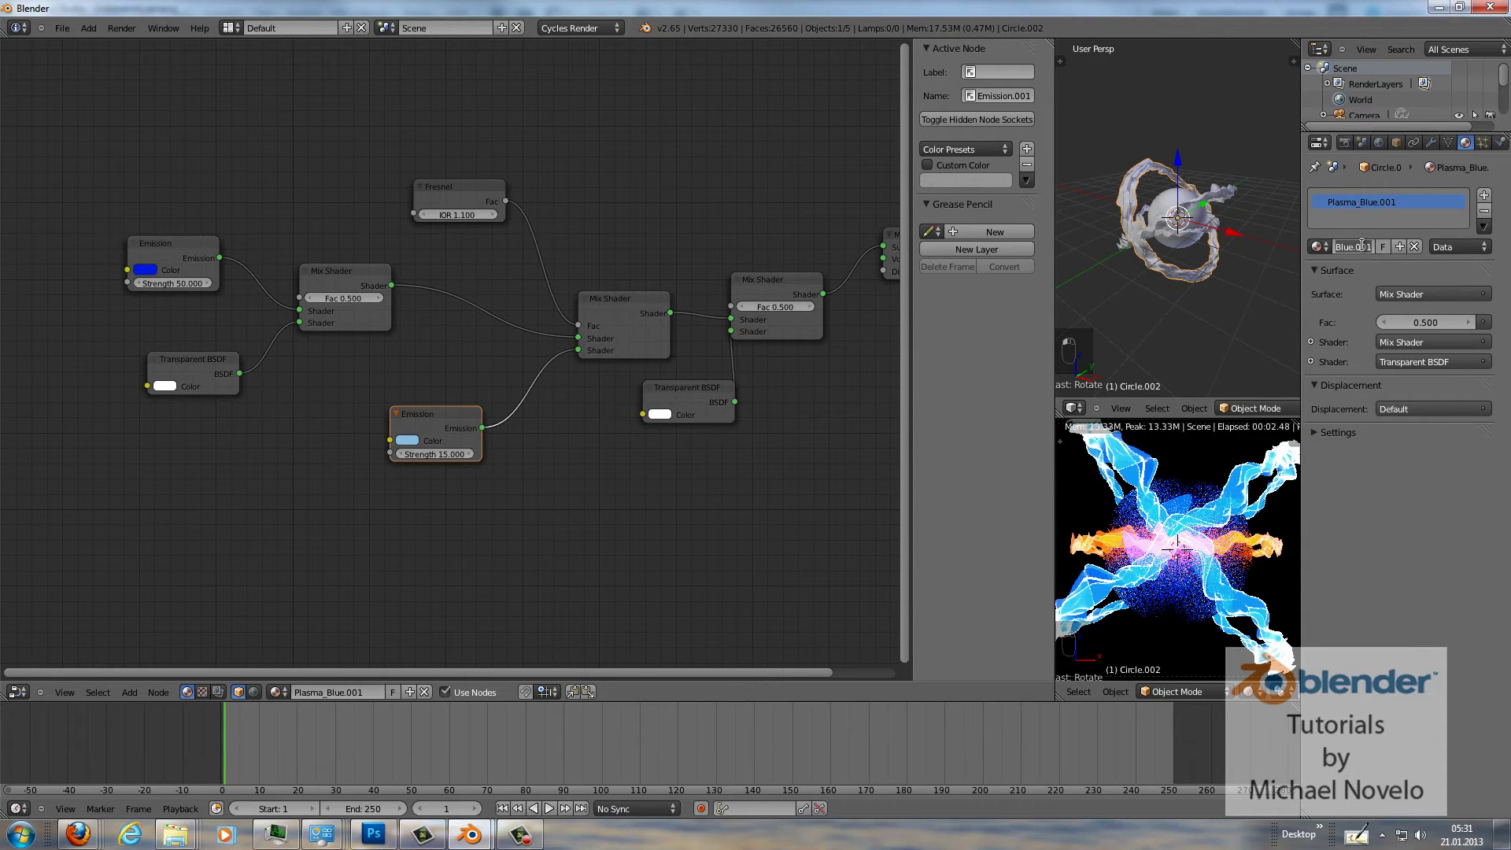
{"action": "left_click", "coordinate": [1362, 246]}
{"action": "type", "text": "Plasm"}
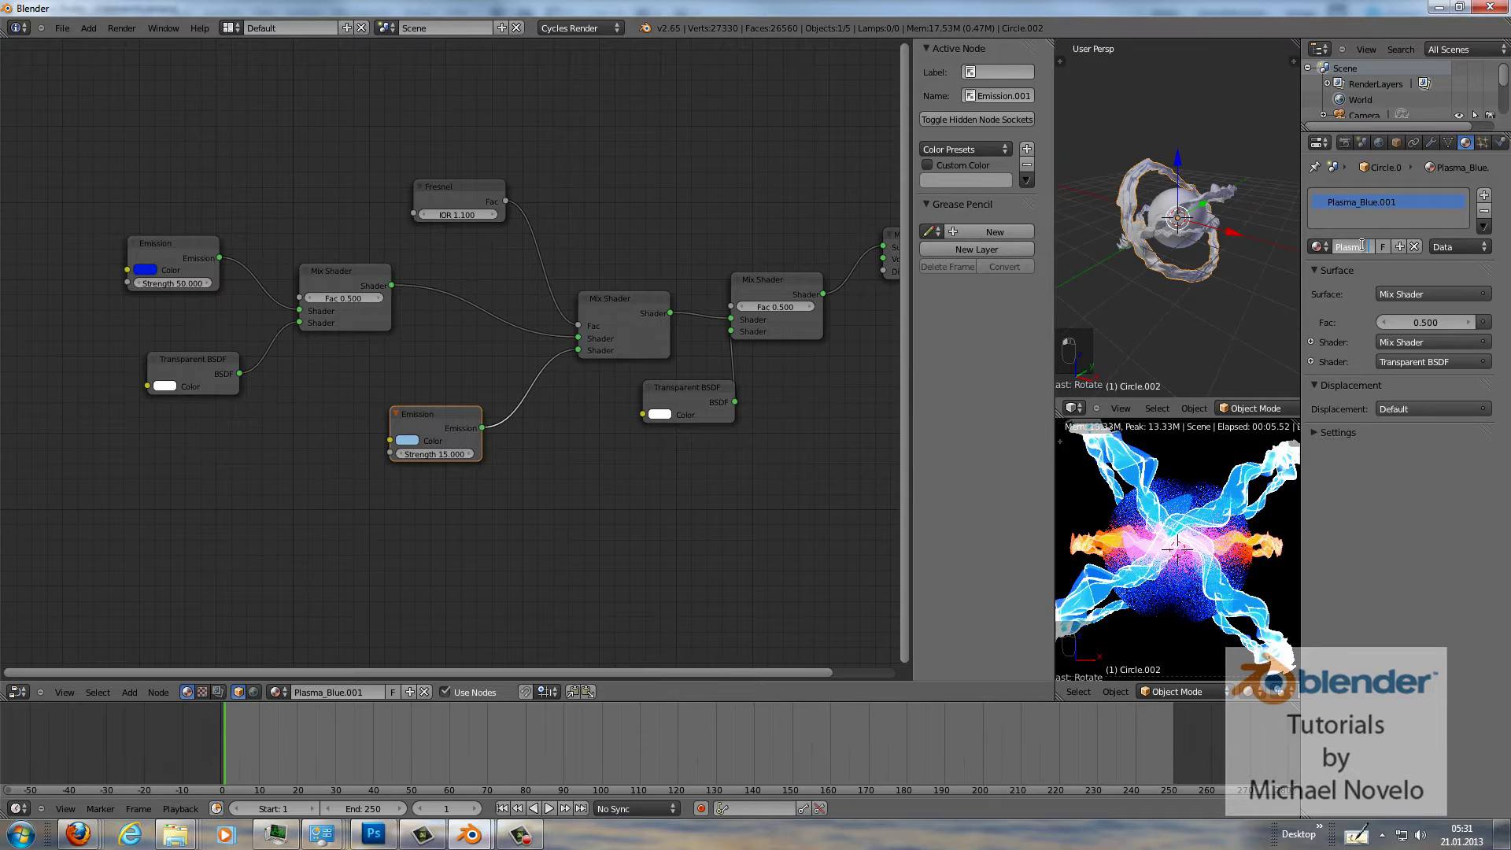
{"action": "type", "text": "a_Green"}
{"action": "key", "text": "Return"}
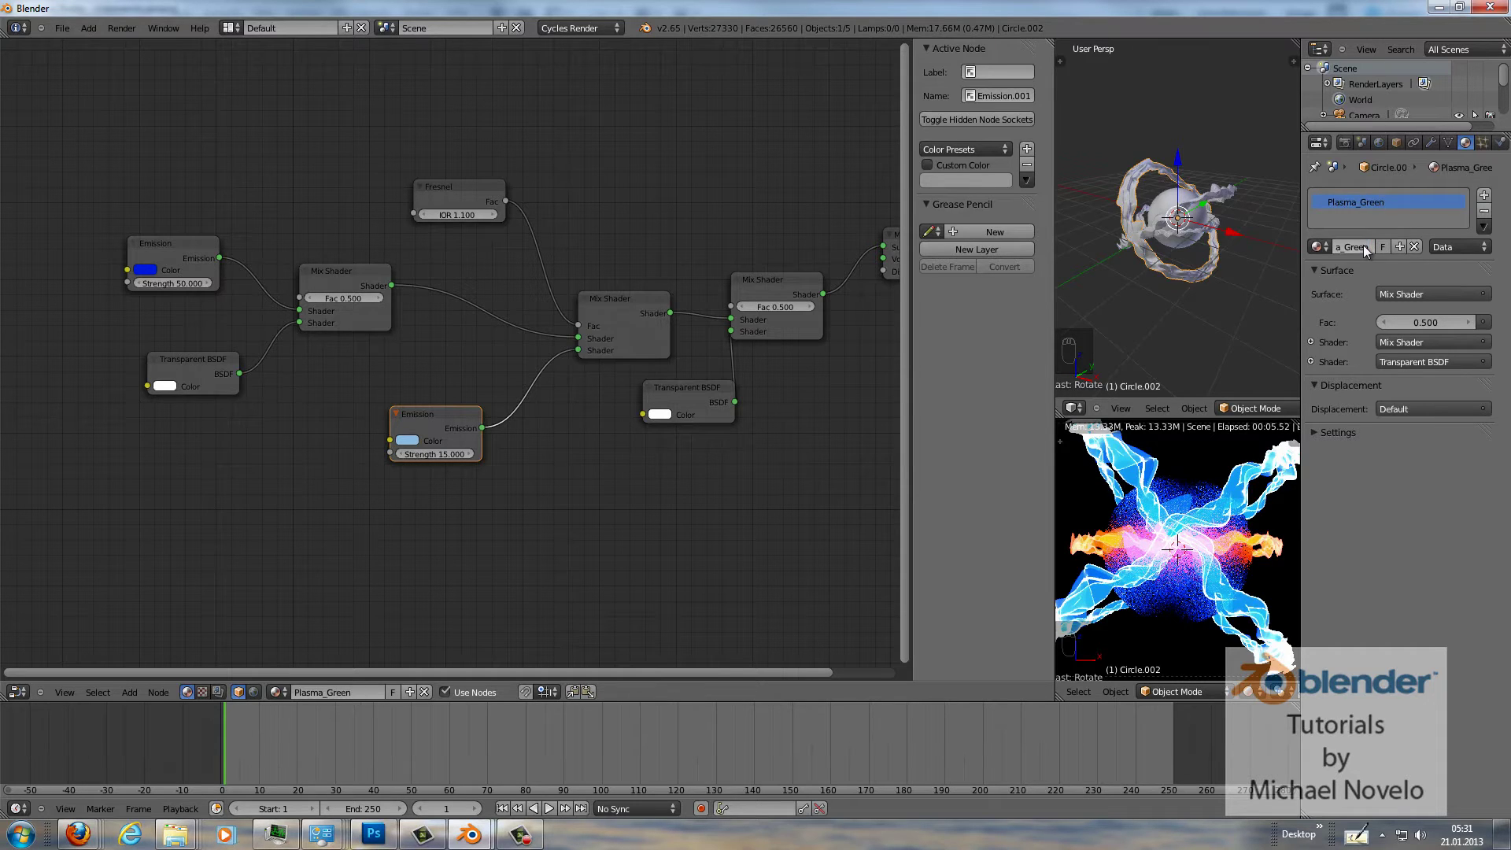
Colour Plasma_Green's strength-50 Emission node pure green and its strength-15 Emission node pale green.
{"action": "left_click", "coordinate": [146, 271]}
{"action": "left_click_drag", "start_coordinate": [167, 119], "coordinate": [131, 107]}
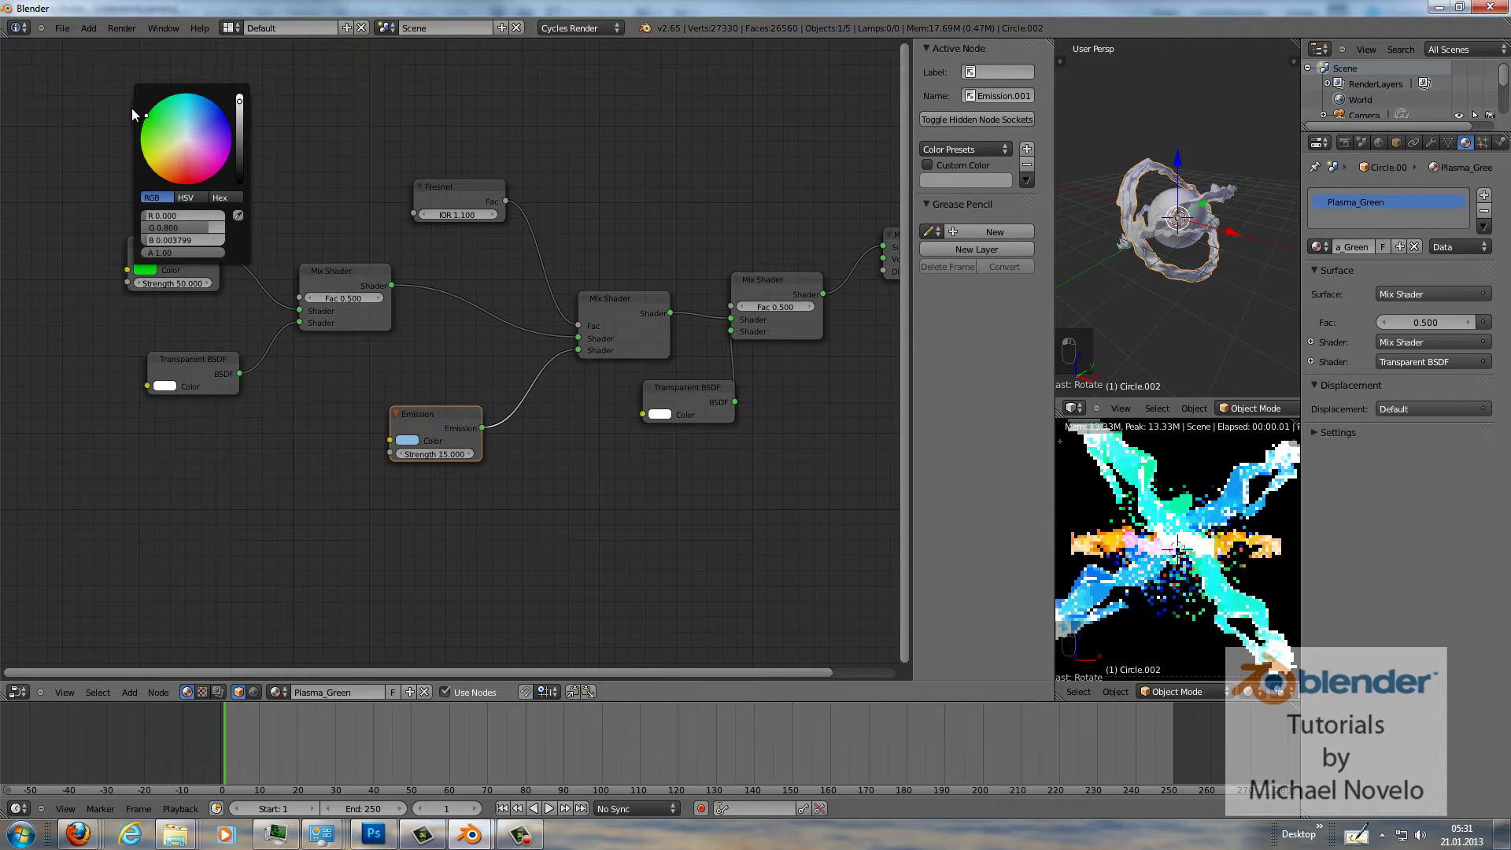
{"action": "left_click", "coordinate": [405, 438]}
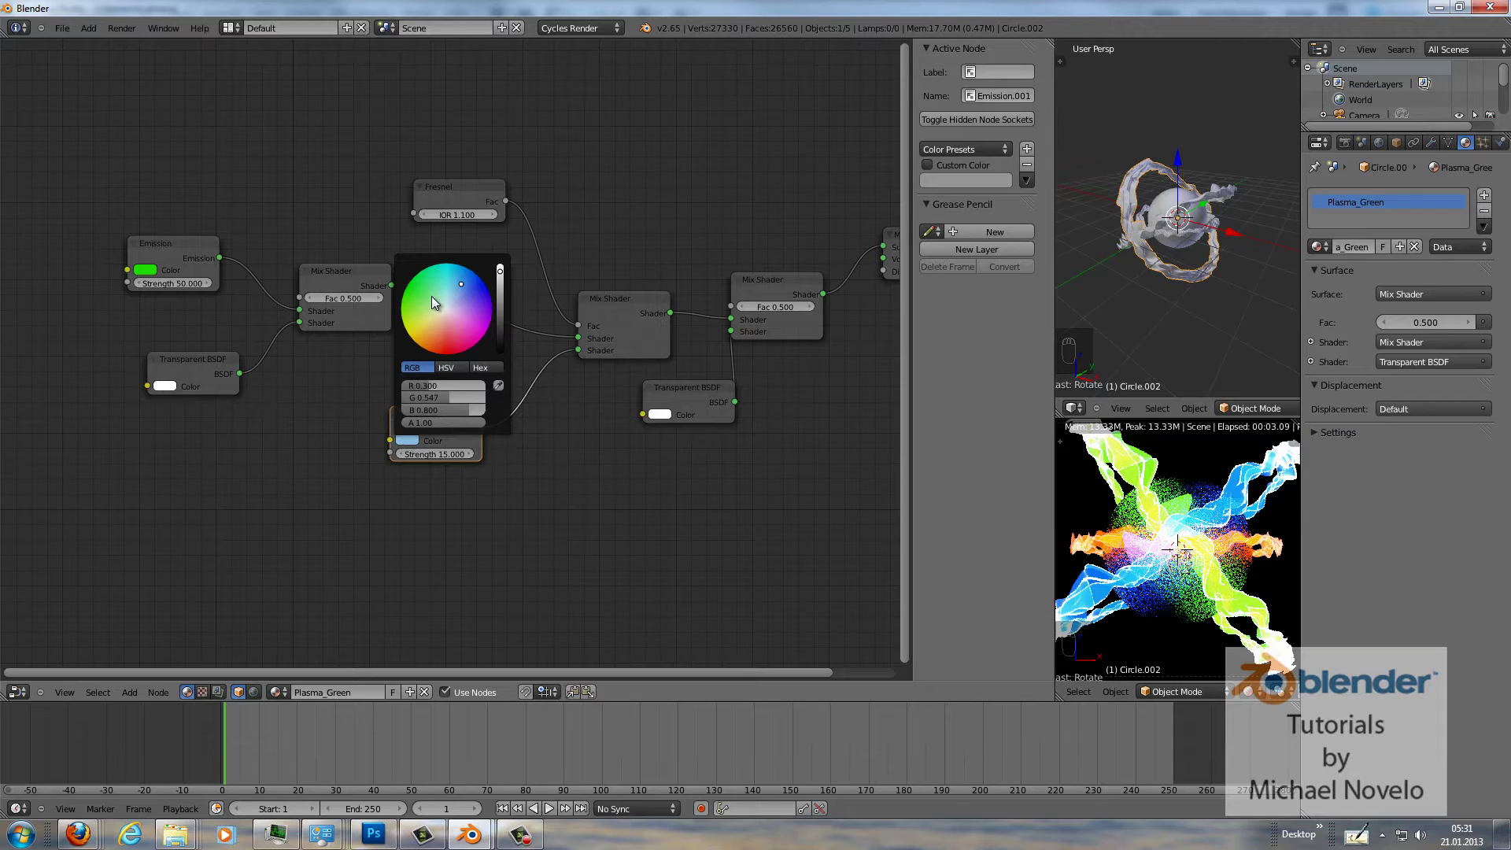
{"action": "left_click", "coordinate": [435, 291]}
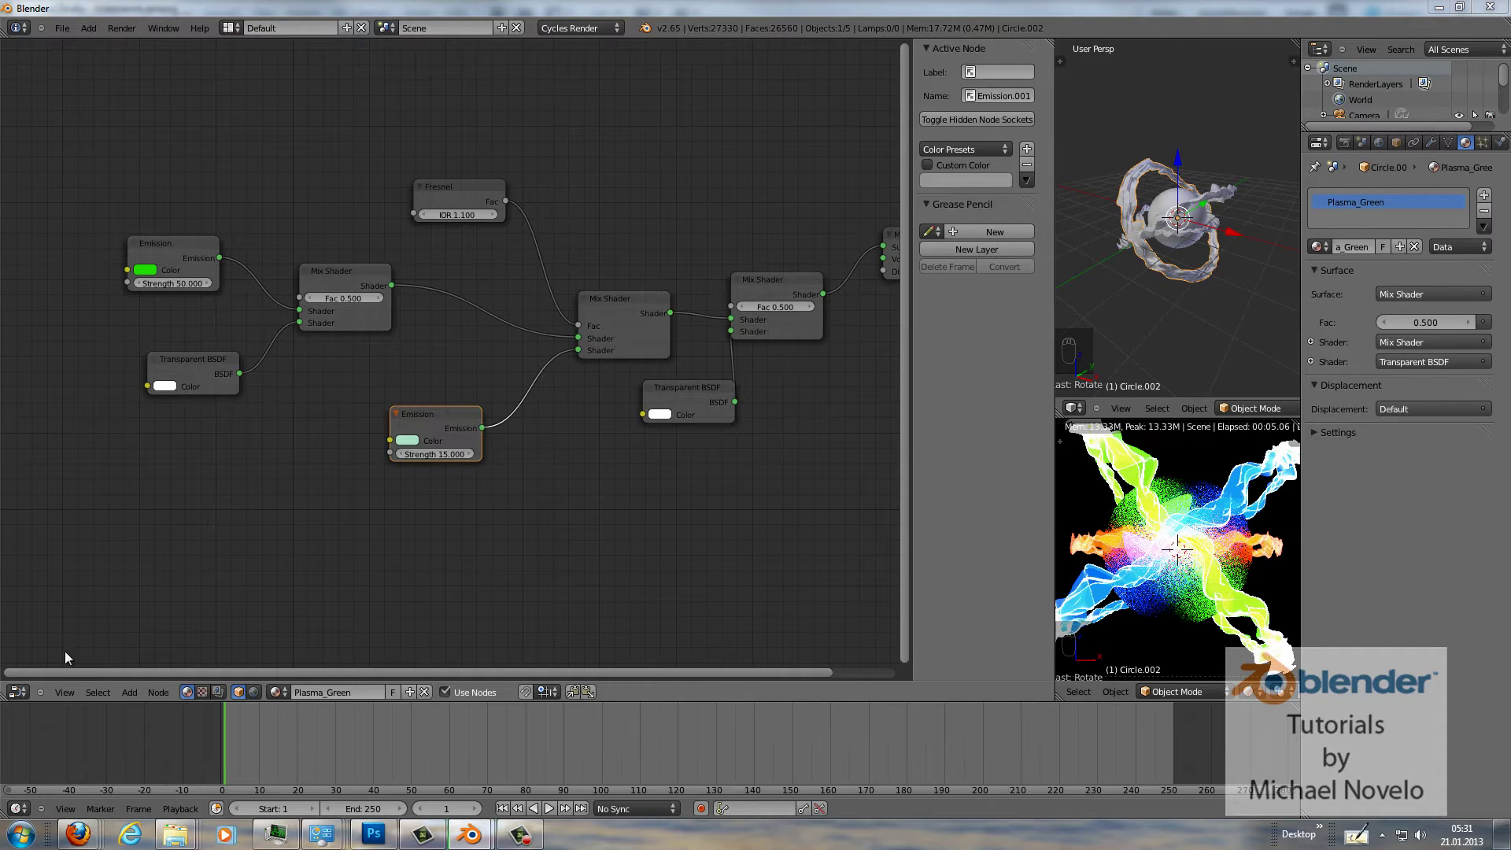
Switch the Node Editor to compositing nodes, render the current frame and return to the compositing node tree.
{"action": "left_click", "coordinate": [217, 692]}
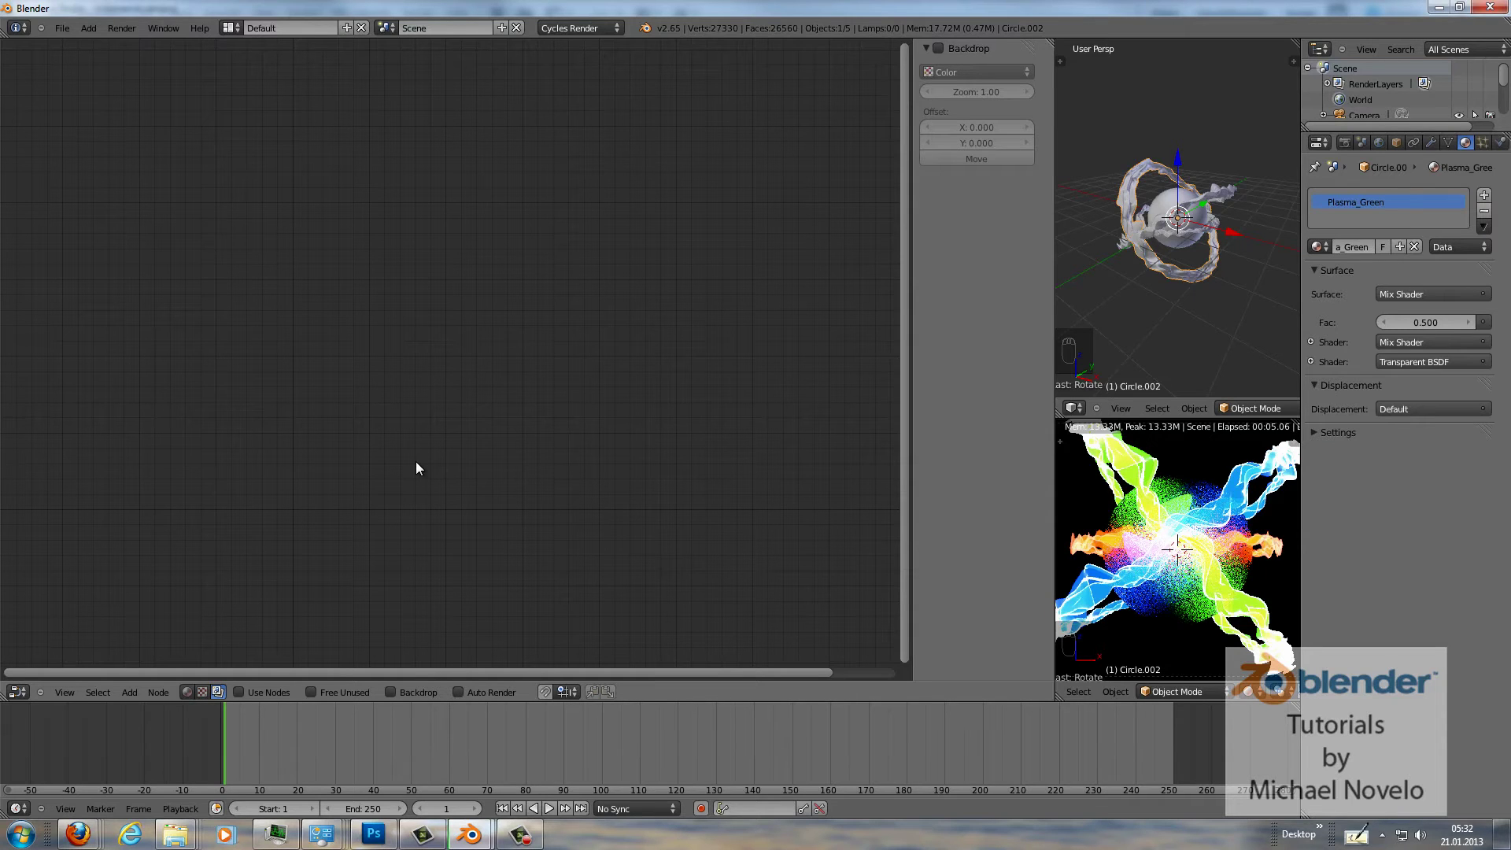
{"action": "key", "text": "F12"}
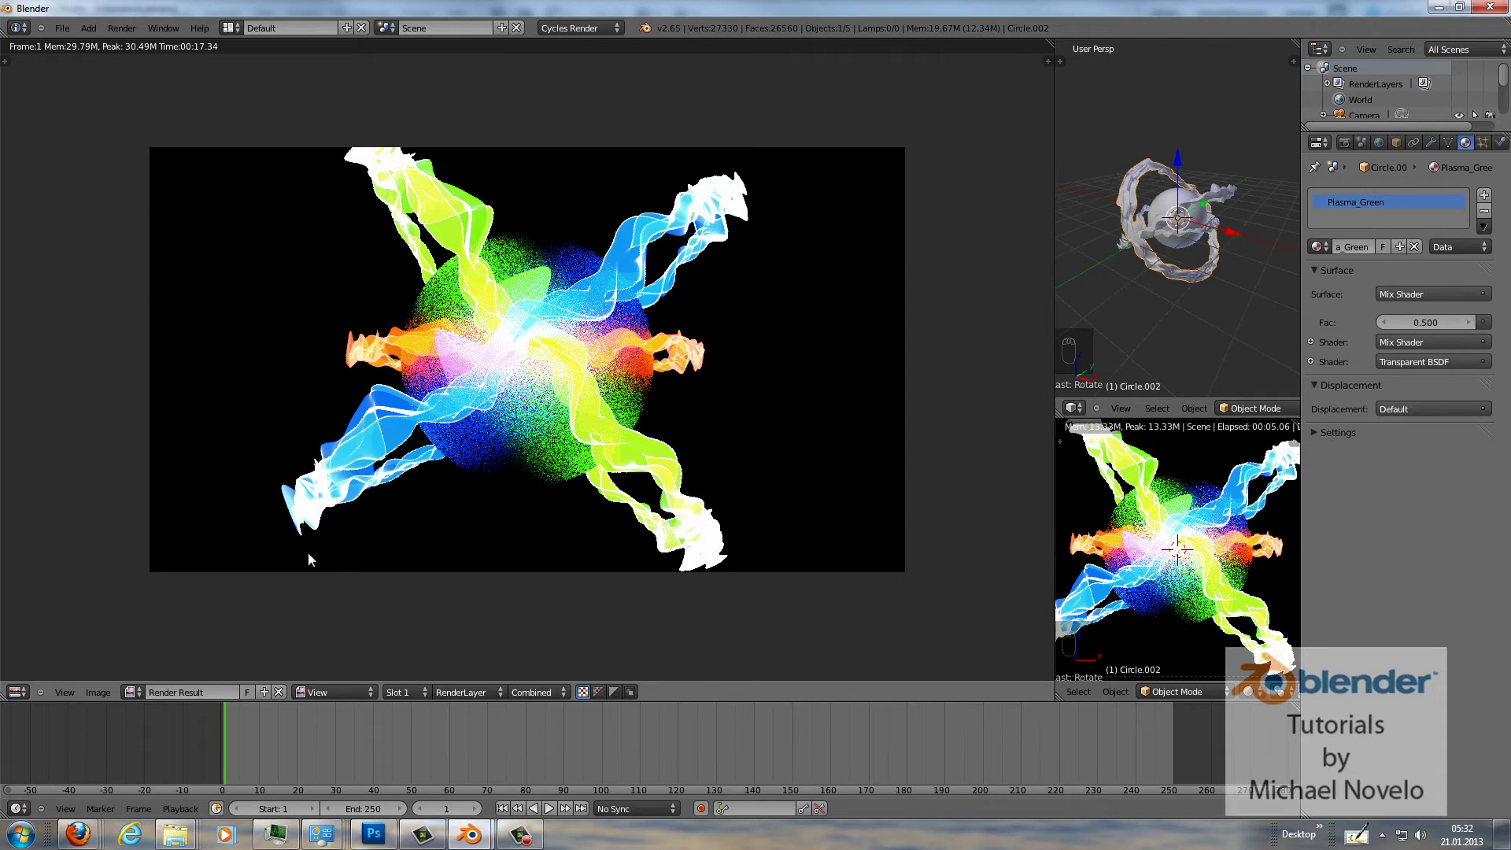
{"action": "left_click", "coordinate": [17, 692]}
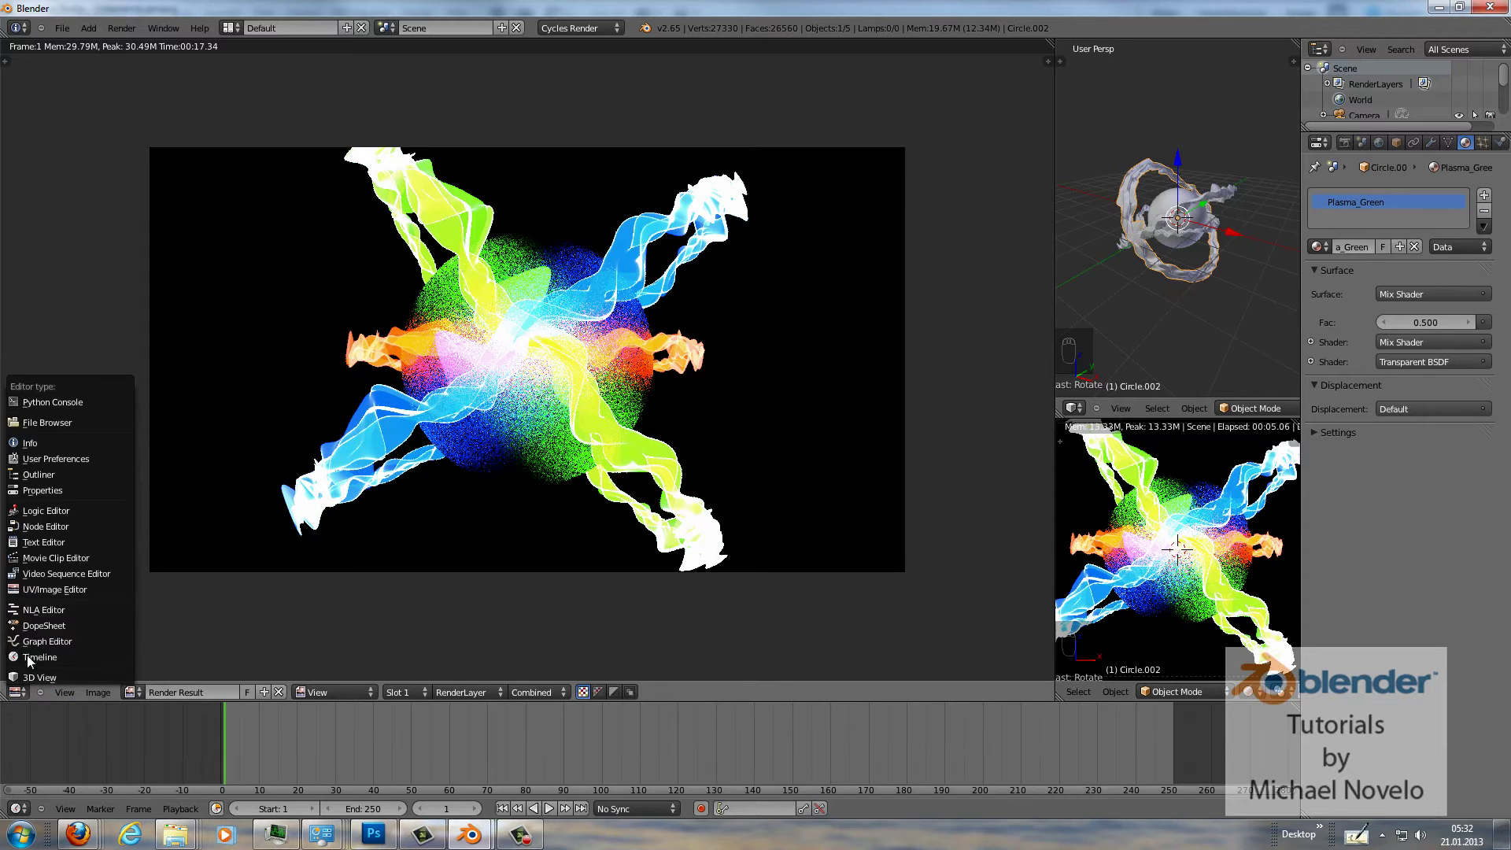
{"action": "key", "text": "Escape"}
{"action": "key", "text": "shift+F3"}
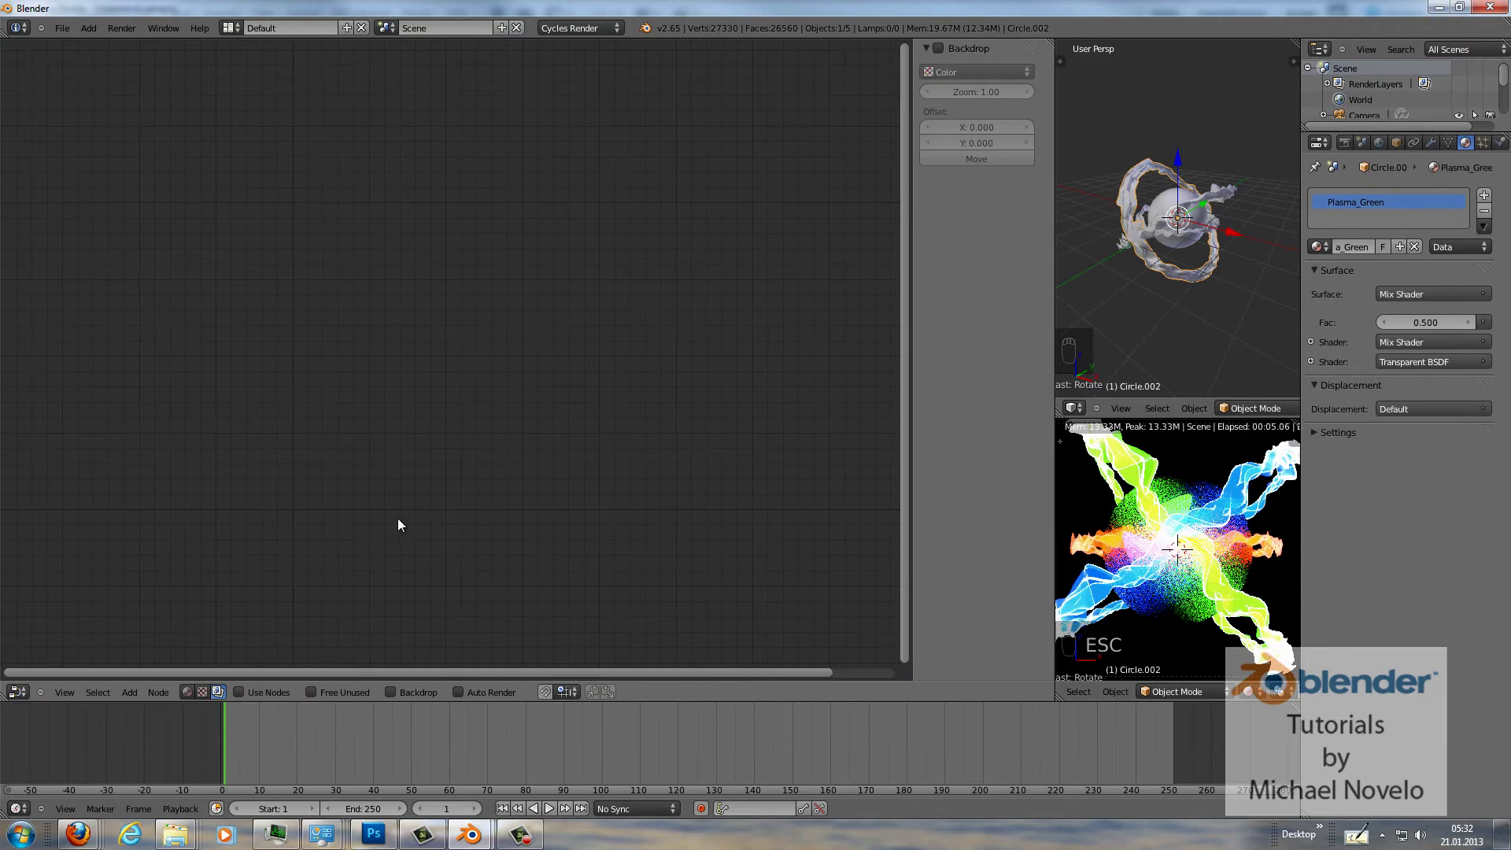
Enable compositing nodes with the backdrop and spread the Render Layers and Composite nodes far apart.
{"action": "scroll", "coordinate": [392, 521], "scroll_direction": "down", "scroll_amount": 1}
{"action": "left_click", "coordinate": [239, 693]}
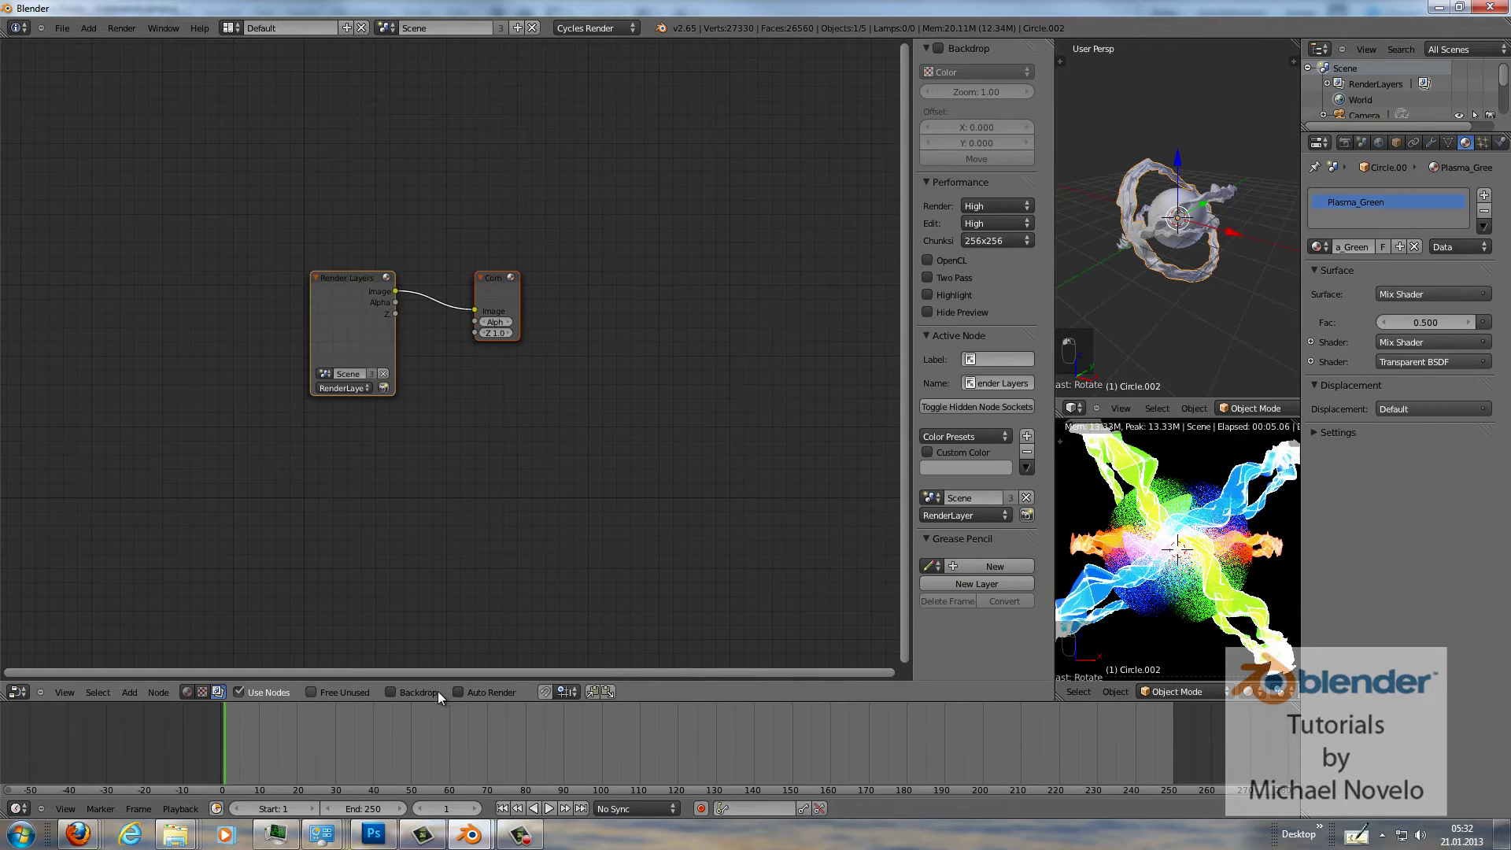
{"action": "left_click", "coordinate": [390, 693]}
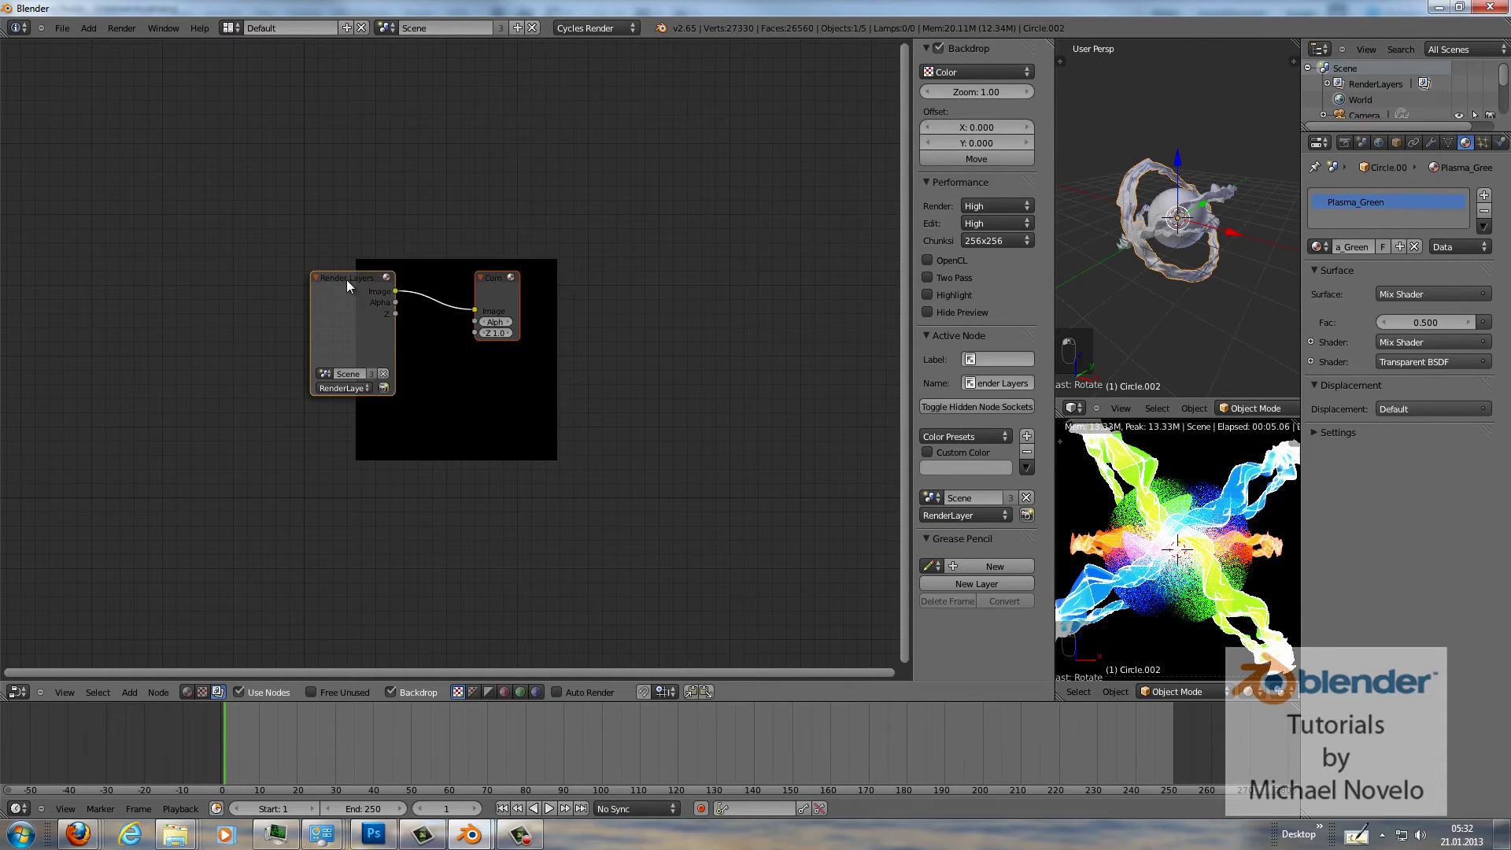
{"action": "left_click_drag", "start_coordinate": [346, 280], "coordinate": [131, 284]}
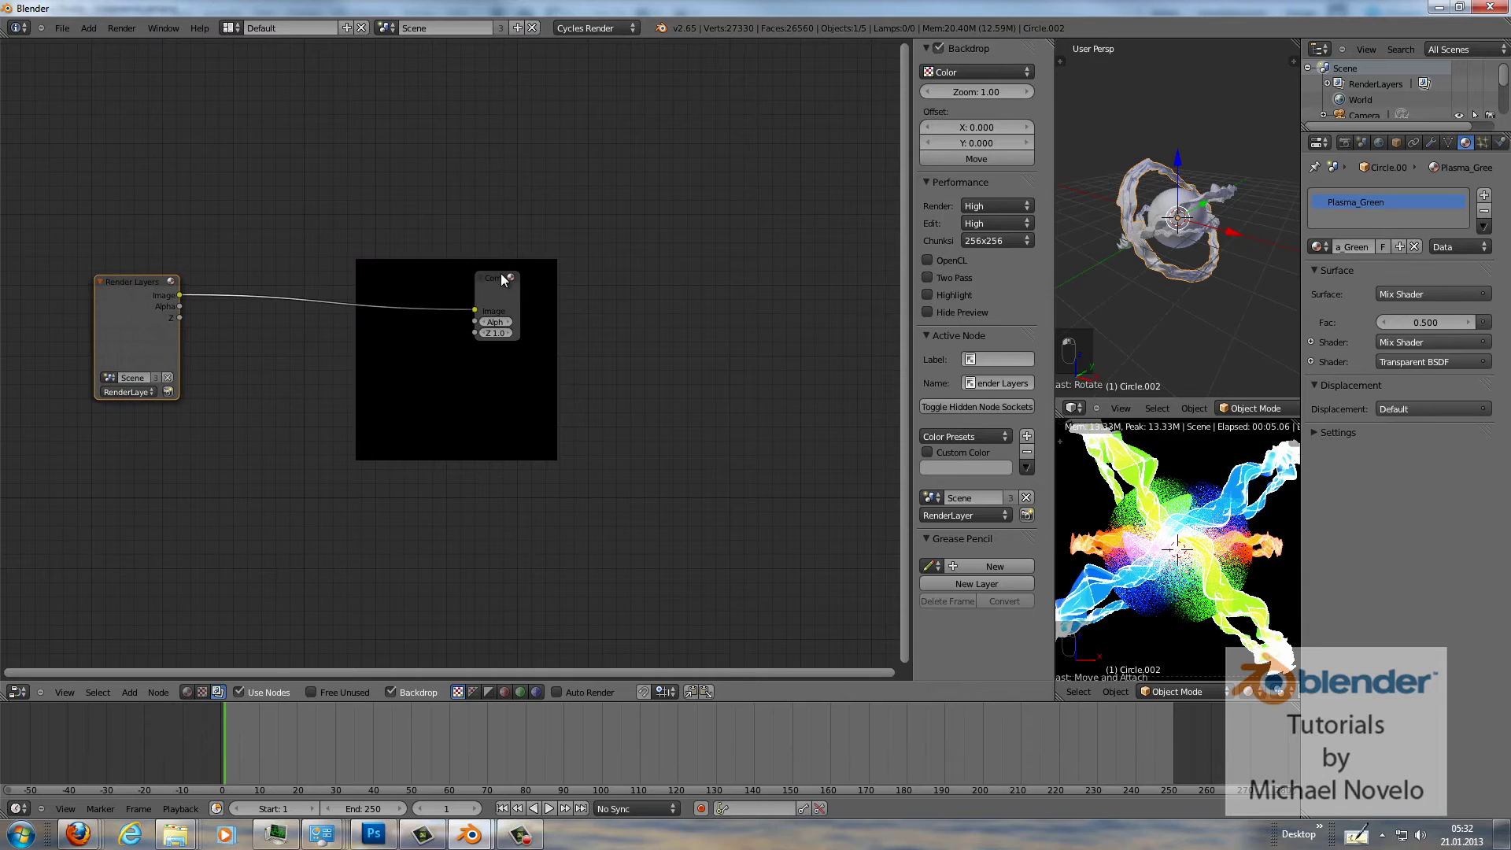
{"action": "left_click_drag", "start_coordinate": [496, 276], "coordinate": [719, 261]}
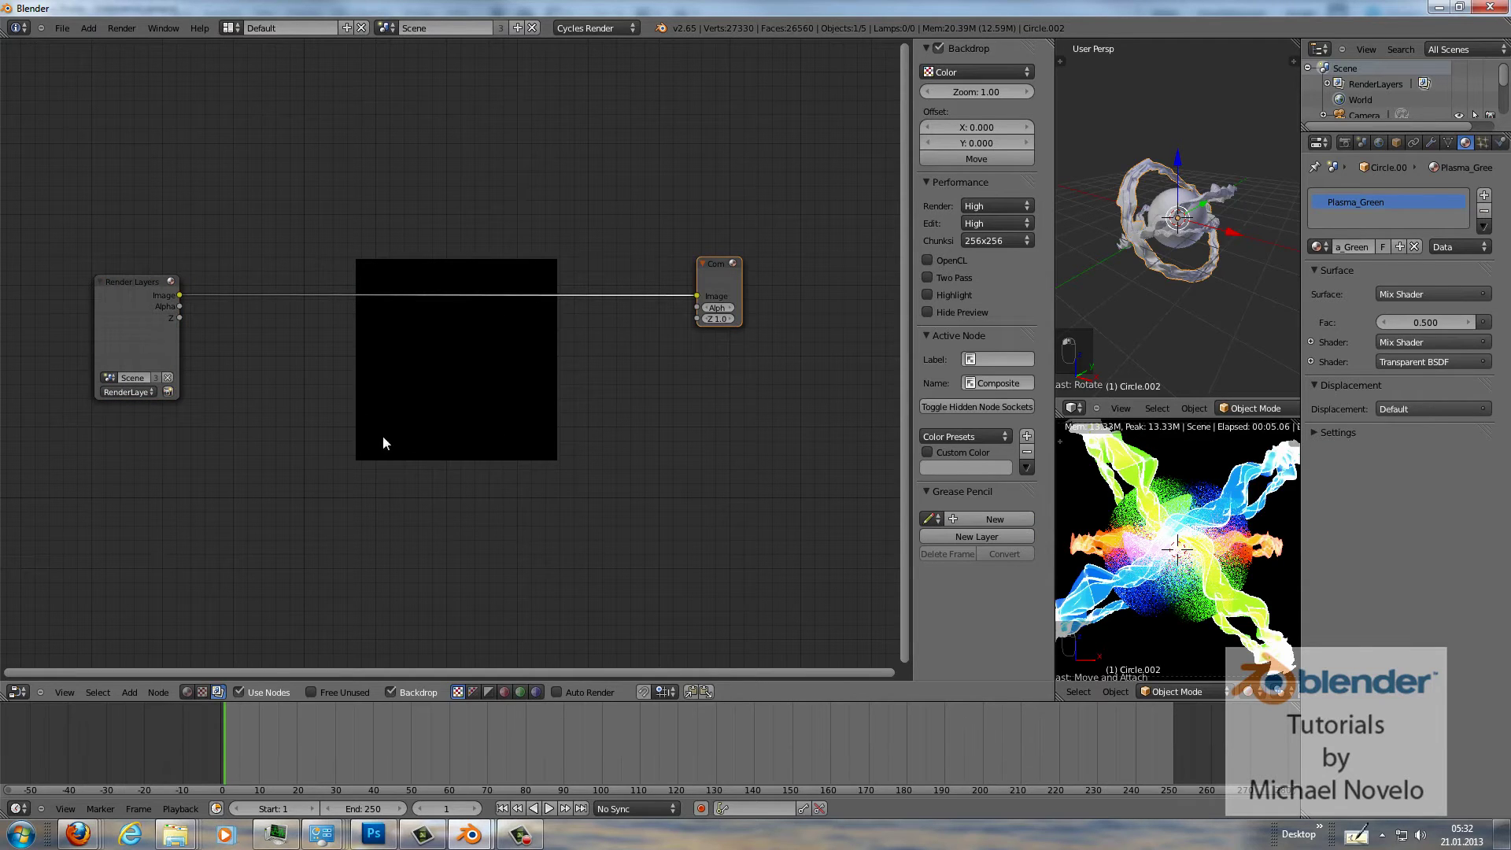
Add a Viewer node, feed it the Render Layers image and place it below the Composite node.
{"action": "key", "text": "shift+a"}
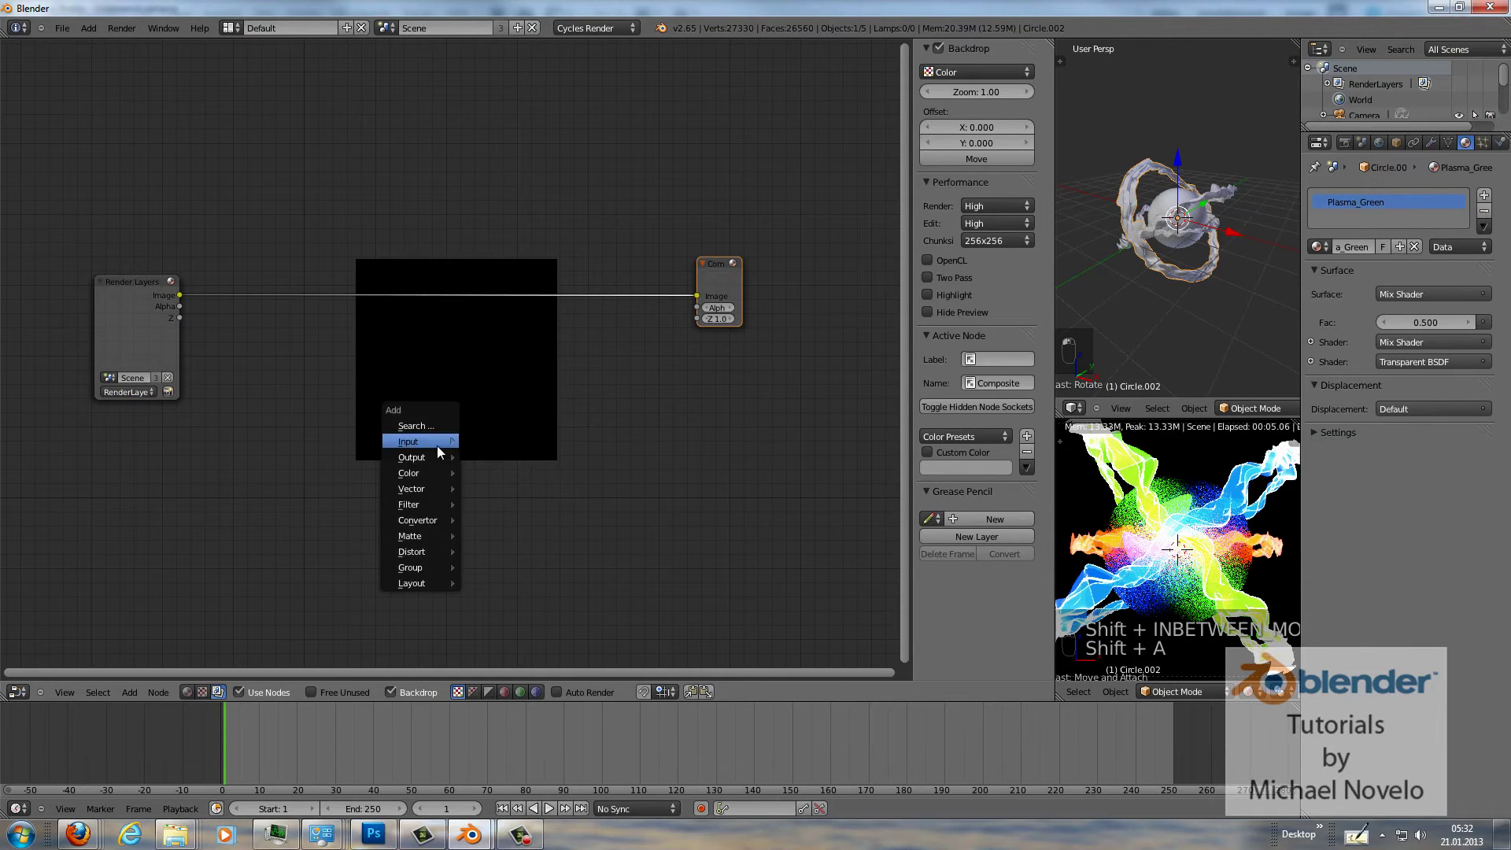
{"action": "mouse_move", "coordinate": [437, 445]}
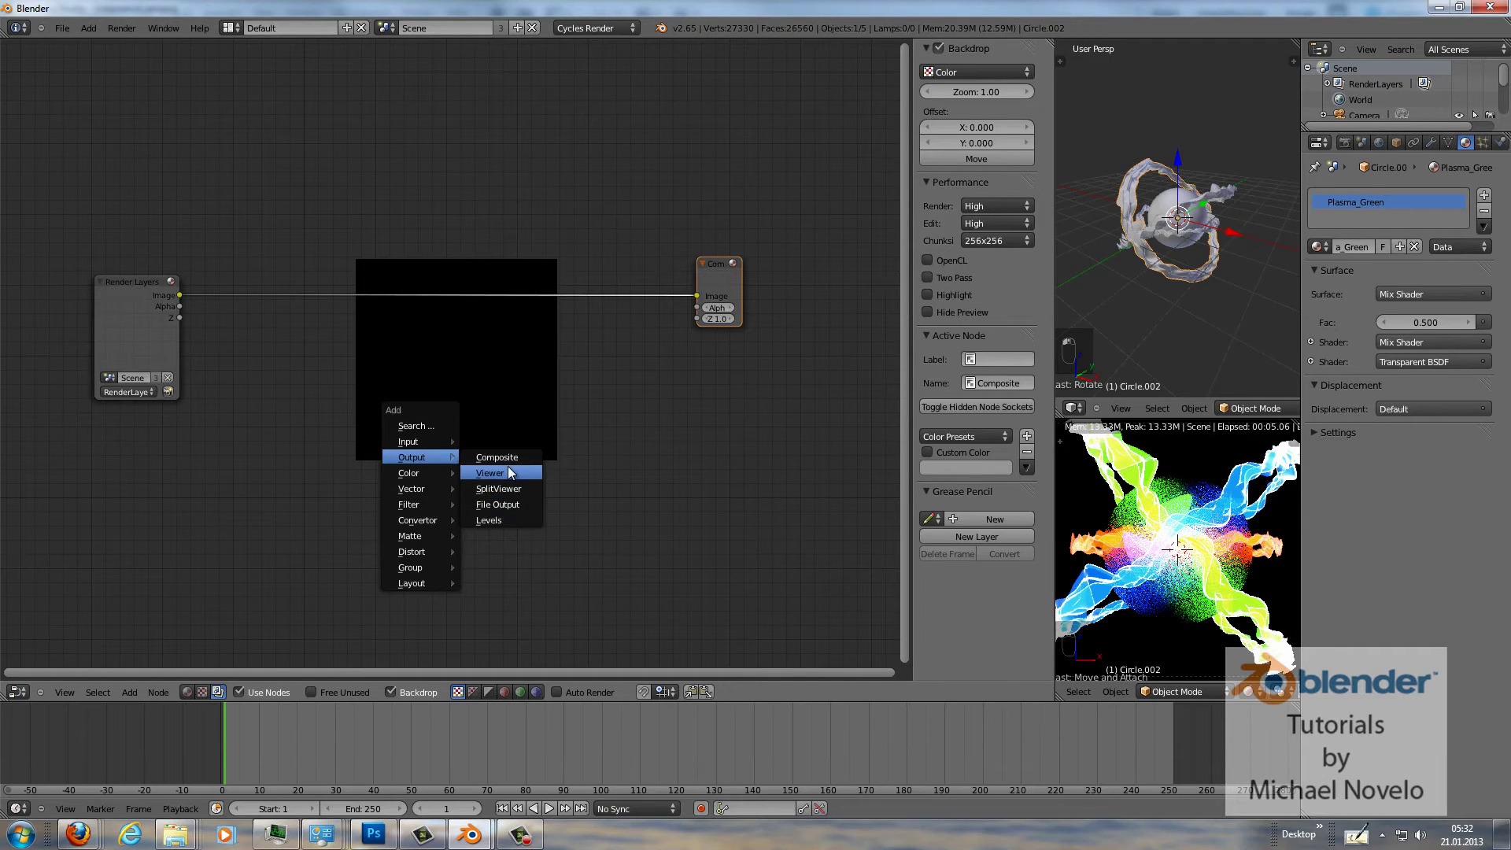
{"action": "left_click", "coordinate": [509, 471]}
{"action": "left_click", "coordinate": [127, 282], "text": "ctrl+shift"}
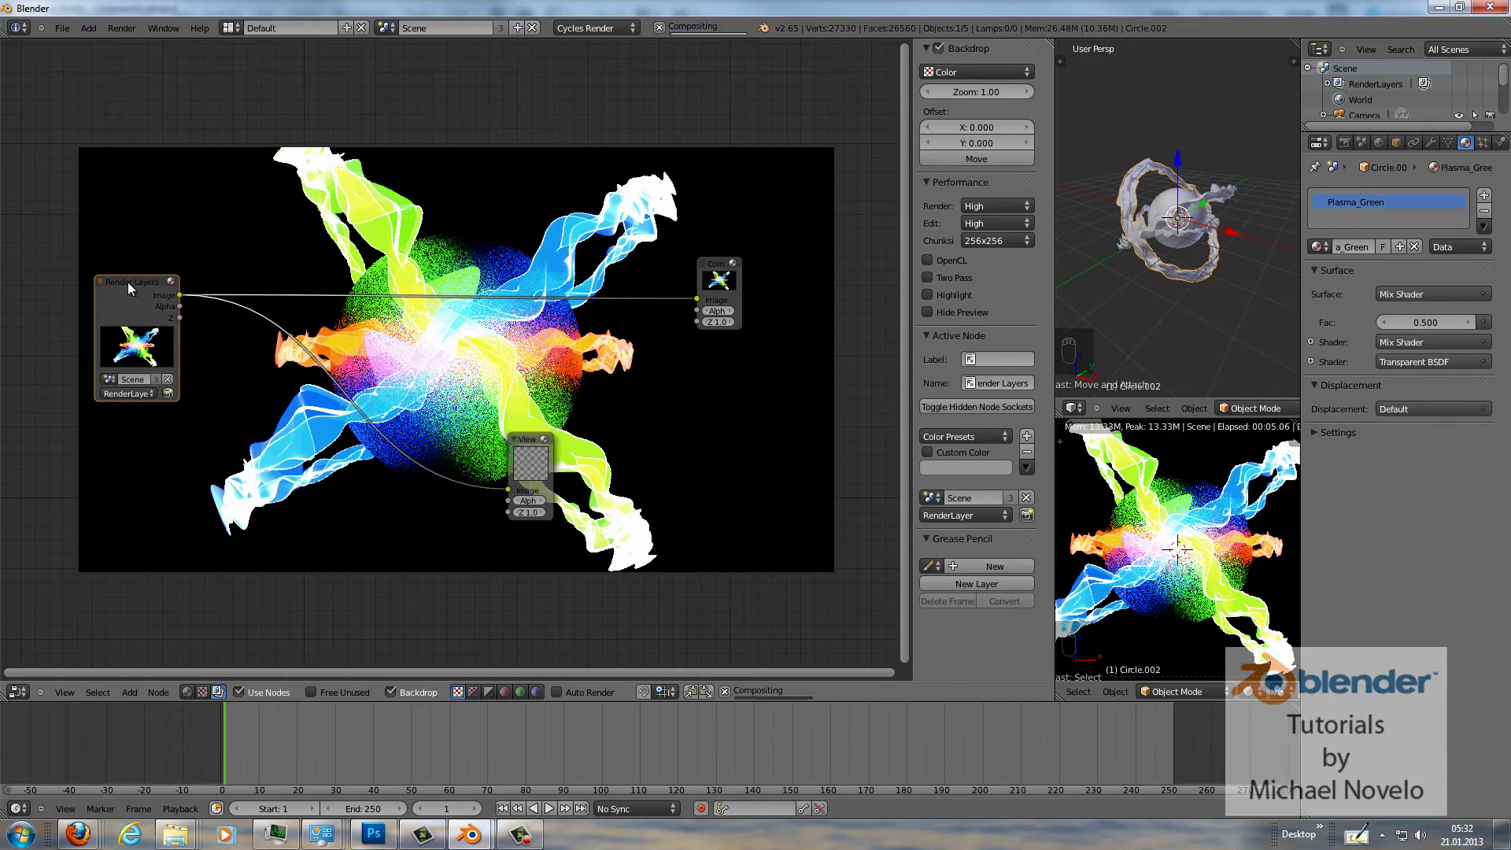
{"action": "left_click_drag", "start_coordinate": [516, 437], "coordinate": [791, 422]}
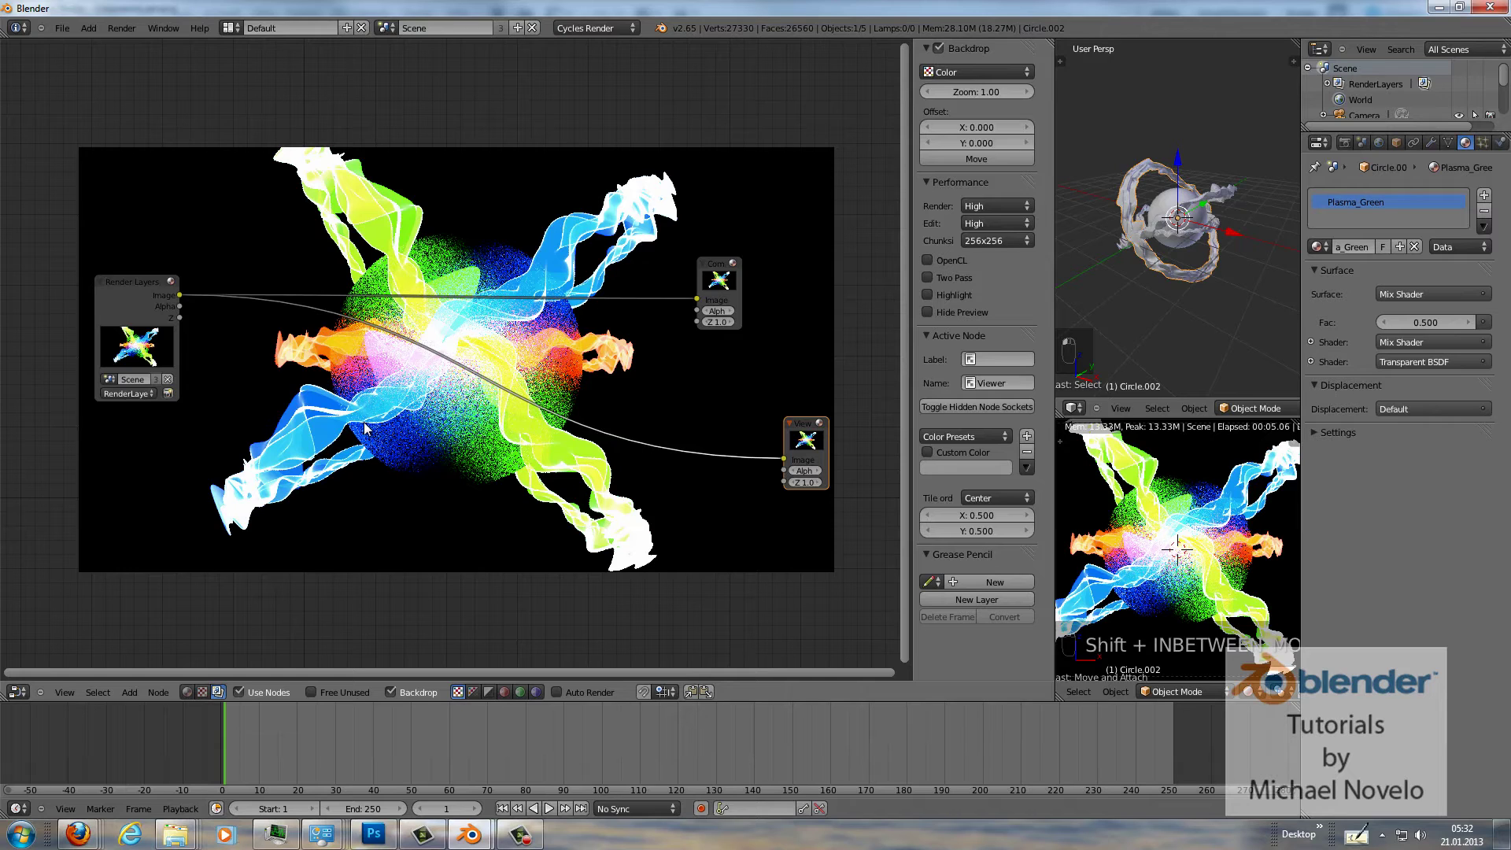
Add a Blur node set to Fast Gaussian with X and Y both at 20.
{"action": "key", "text": "shift+a"}
{"action": "mouse_move", "coordinate": [343, 482]}
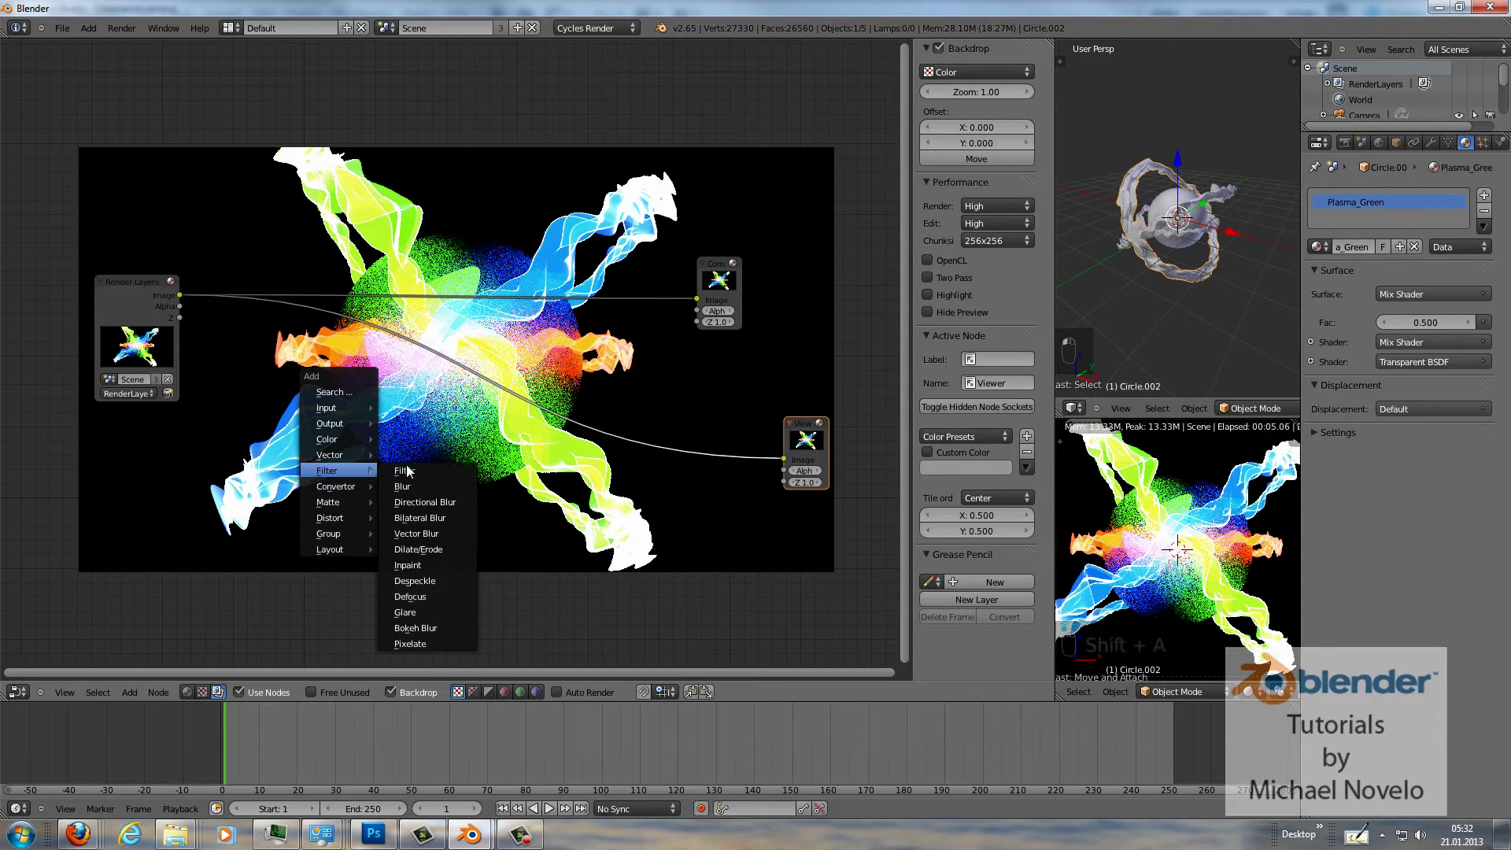
{"action": "left_click", "coordinate": [434, 485]}
{"action": "left_click", "coordinate": [446, 502]}
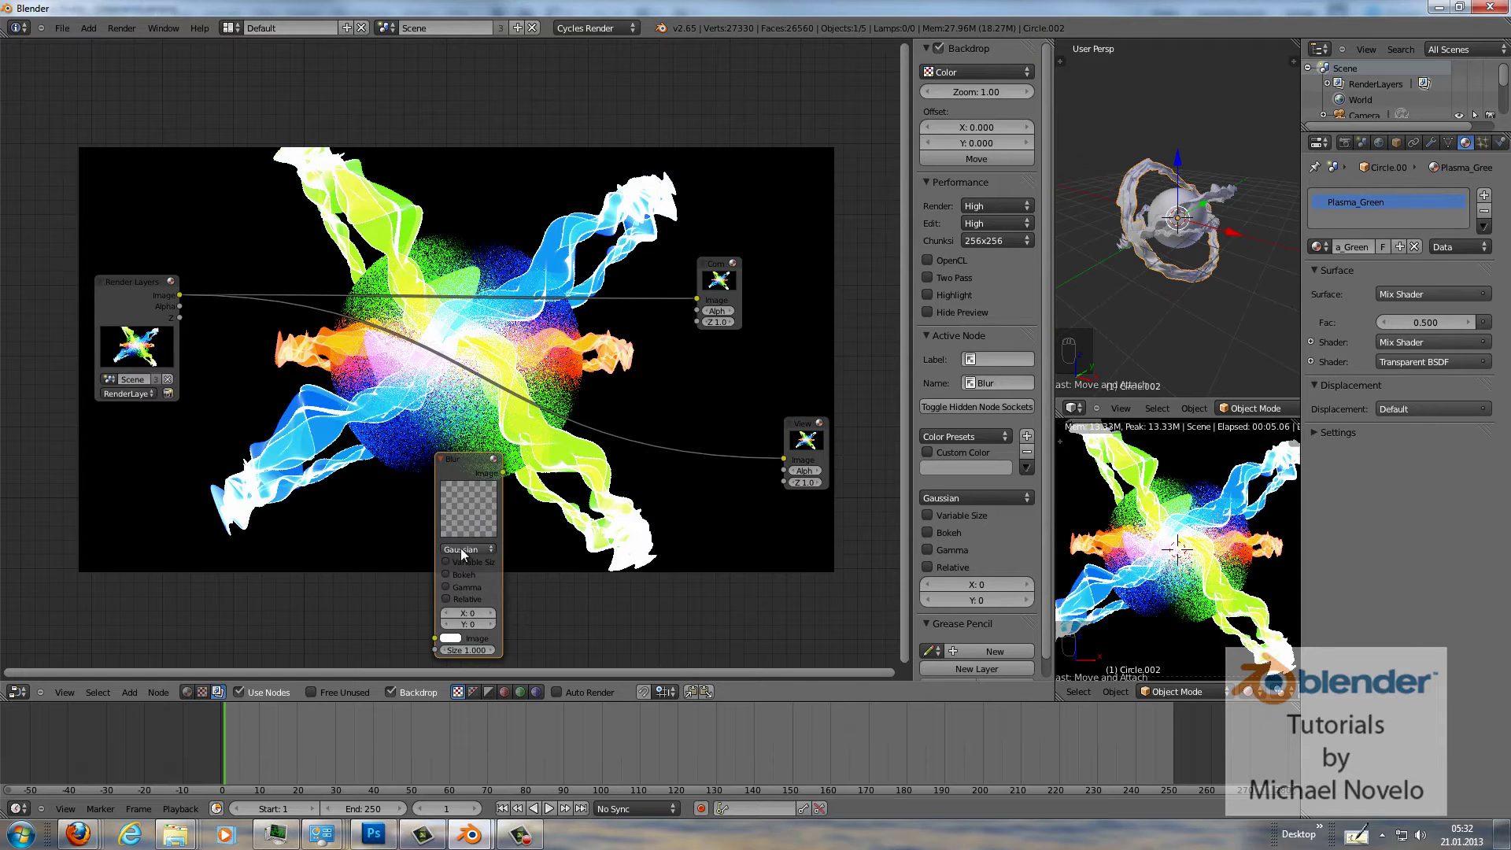
{"action": "left_click", "coordinate": [469, 549]}
{"action": "left_click", "coordinate": [469, 477]}
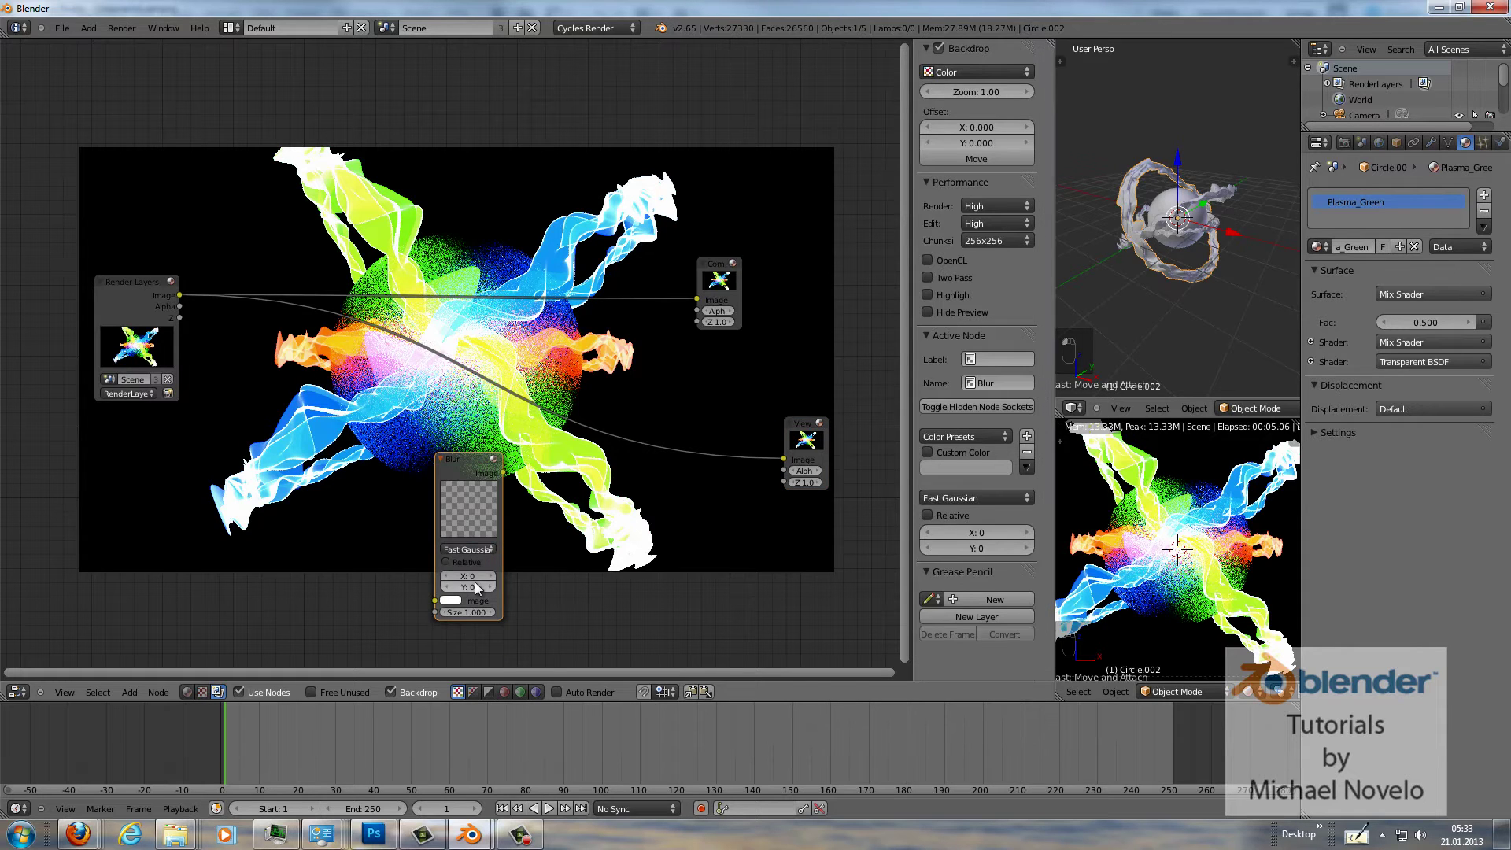
{"action": "type", "text": "20"}
{"action": "key", "text": "Tab"}
{"action": "type", "text": "20"}
{"action": "key", "text": "Return"}
Connect the Render Layers image to the Blur node, preview the blur in the Viewer and place the node beside Render Layers.
{"action": "left_click_drag", "start_coordinate": [470, 464], "coordinate": [362, 460]}
{"action": "left_click_drag", "start_coordinate": [180, 296], "coordinate": [328, 599]}
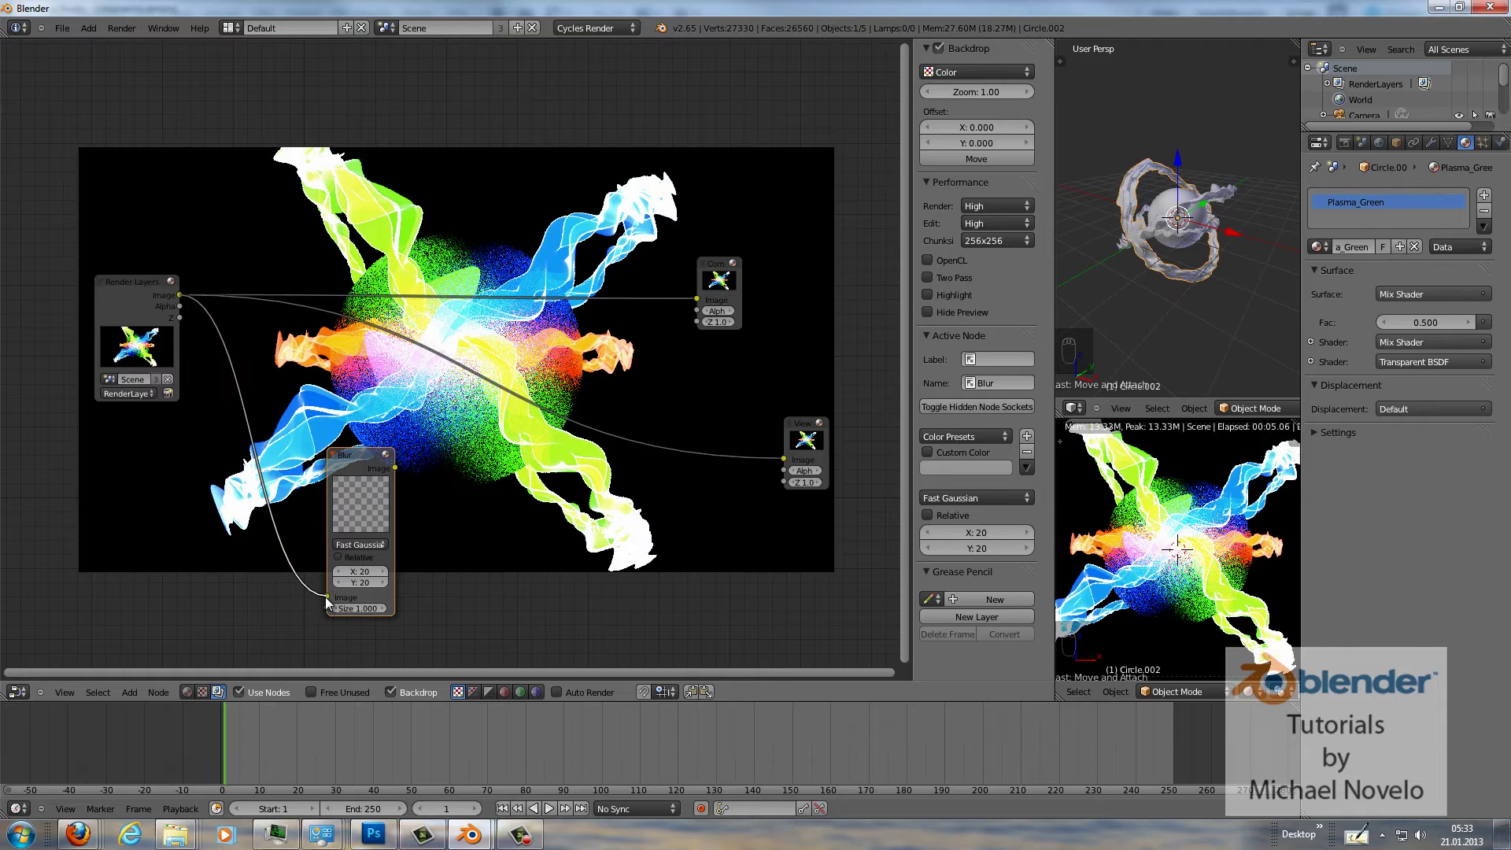
{"action": "left_click", "coordinate": [362, 454], "text": "ctrl+shift"}
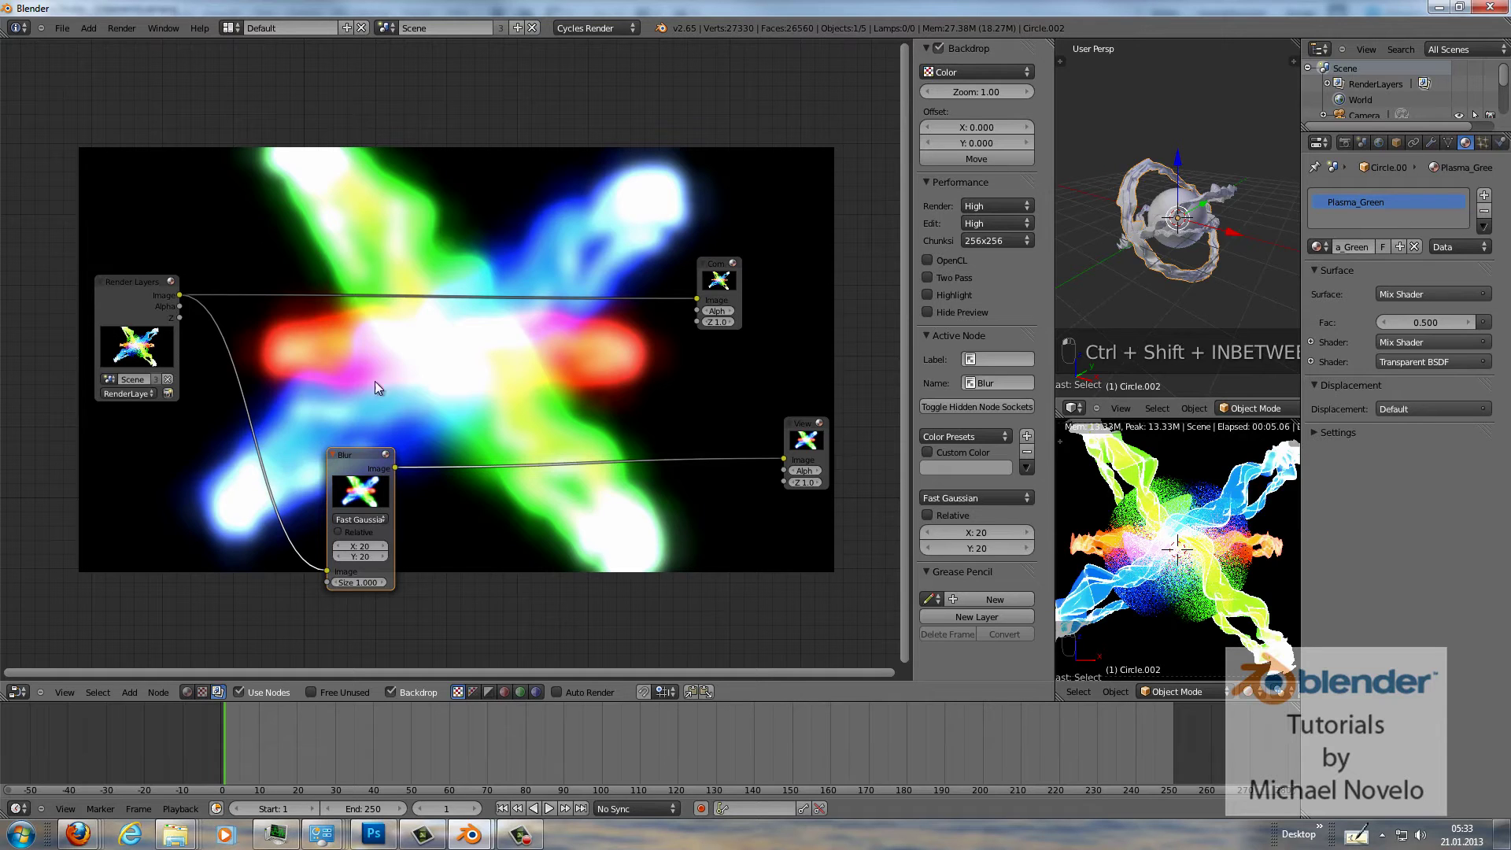
{"action": "left_click_drag", "start_coordinate": [352, 450], "coordinate": [319, 421]}
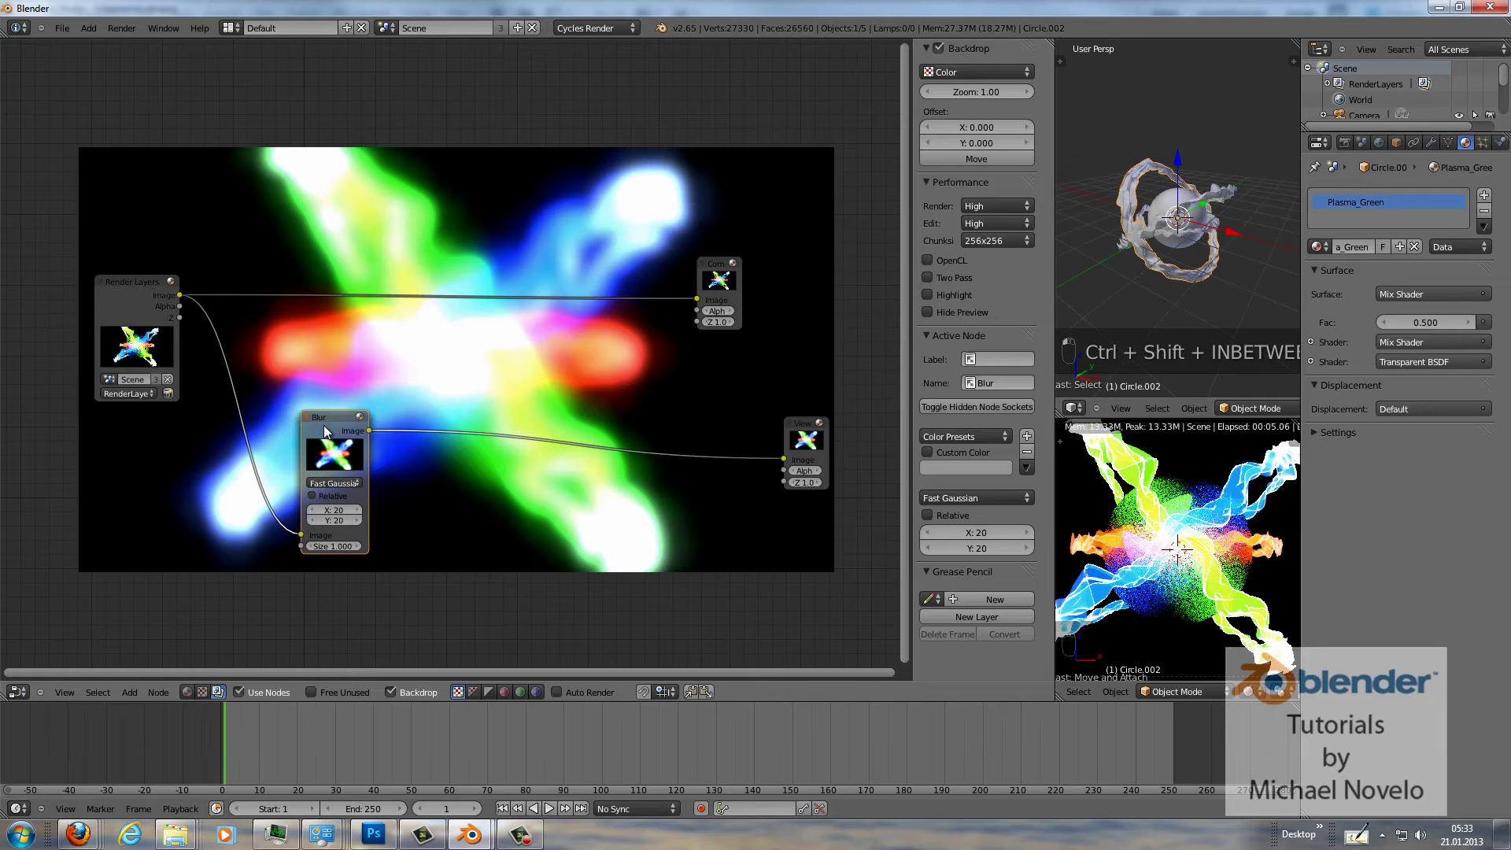
Add a Glare node and insert it into the link between the Blur and Viewer nodes.
{"action": "key", "text": "shift+a"}
{"action": "mouse_move", "coordinate": [323, 425]}
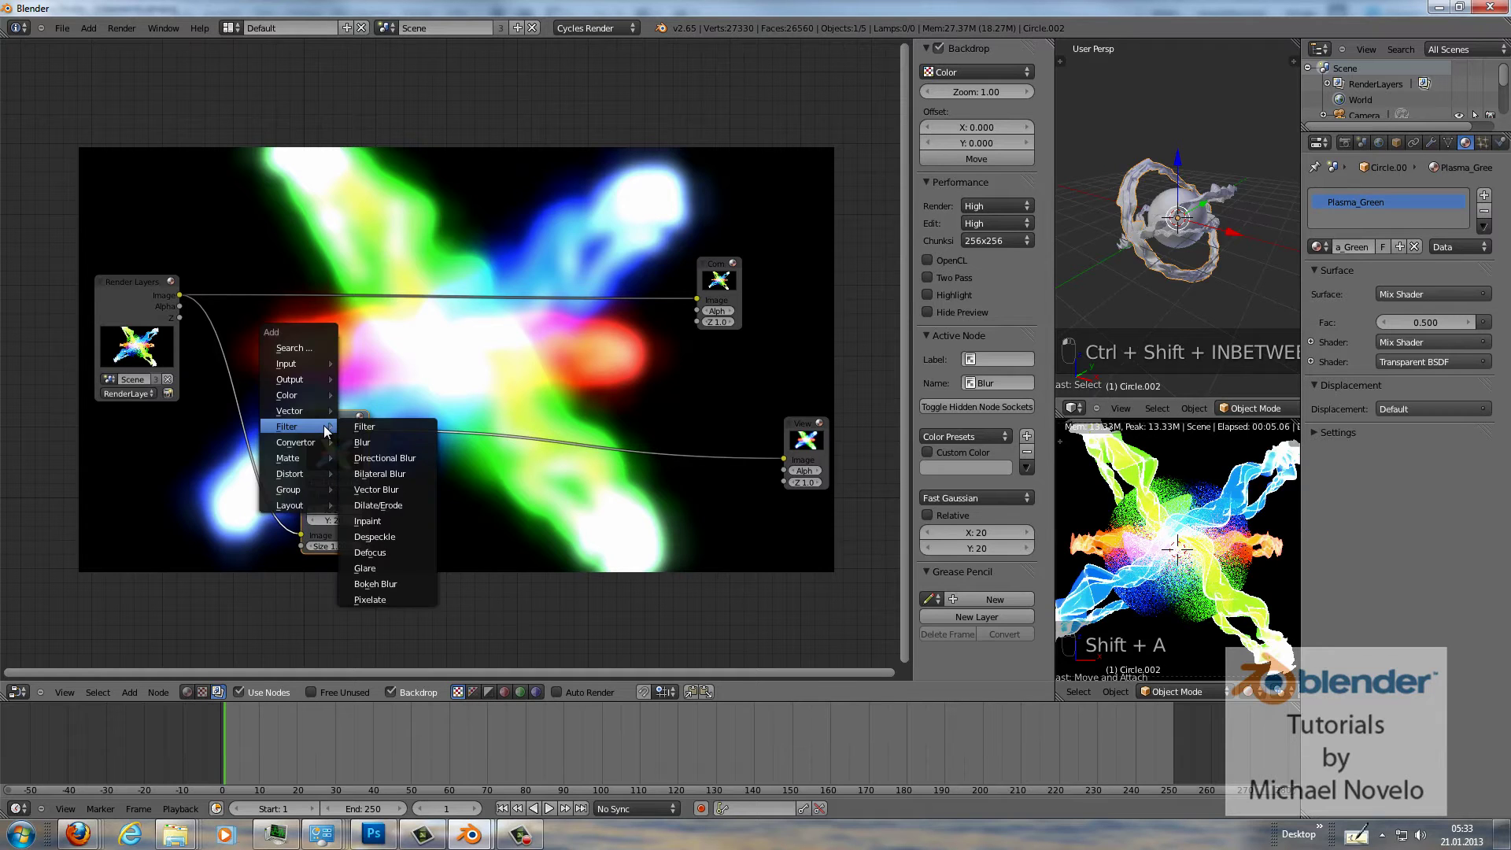
{"action": "left_click", "coordinate": [384, 568]}
{"action": "left_click_drag", "start_coordinate": [433, 537], "coordinate": [562, 369]}
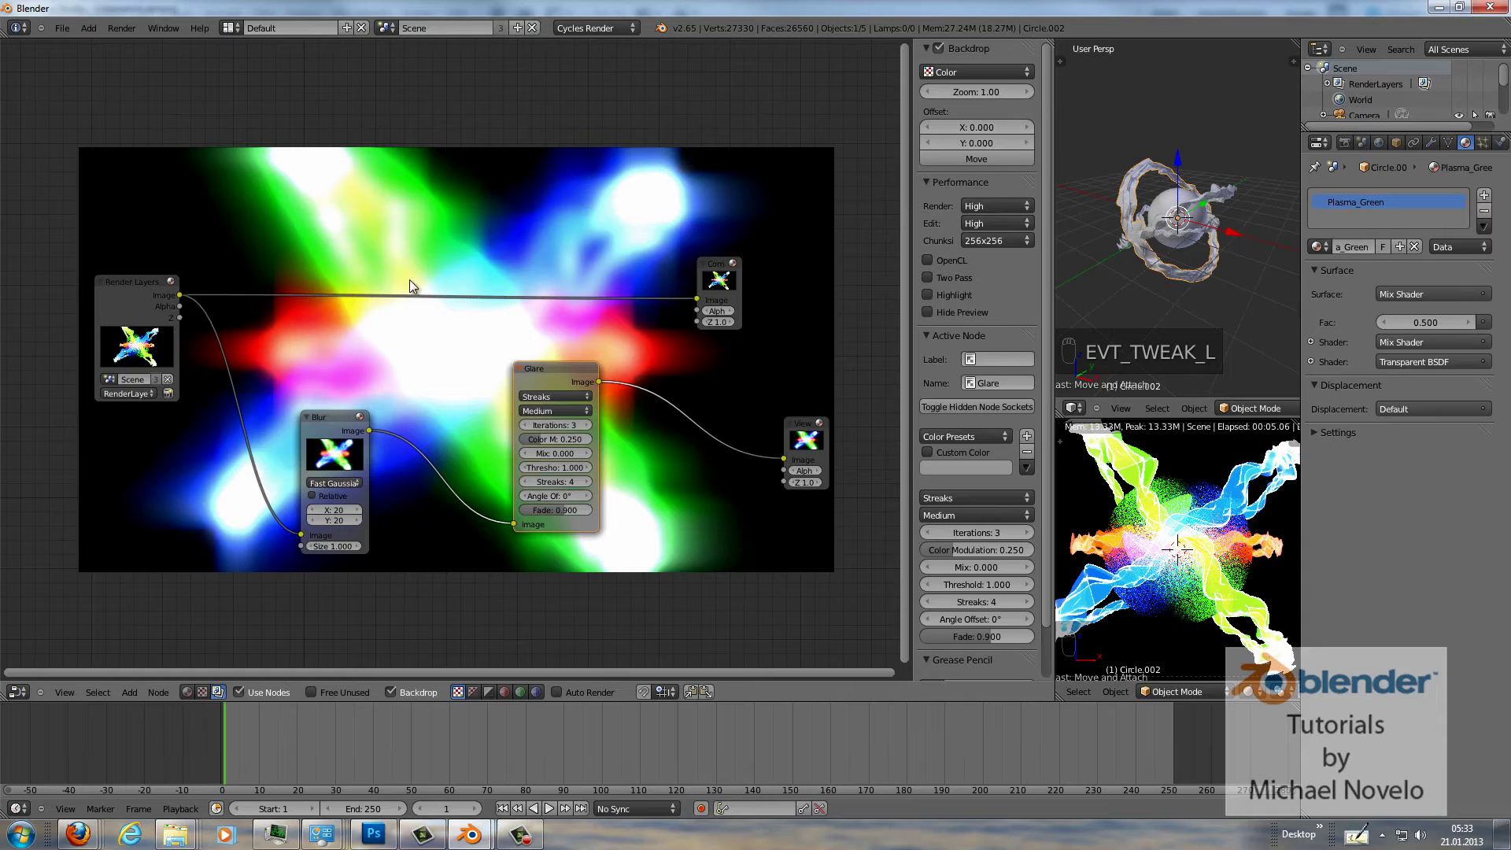
Rearrange the Render Layers, Blur, Glare and Composite nodes to free space between Glare and the output nodes.
{"action": "left_click_drag", "start_coordinate": [571, 368], "coordinate": [565, 394]}
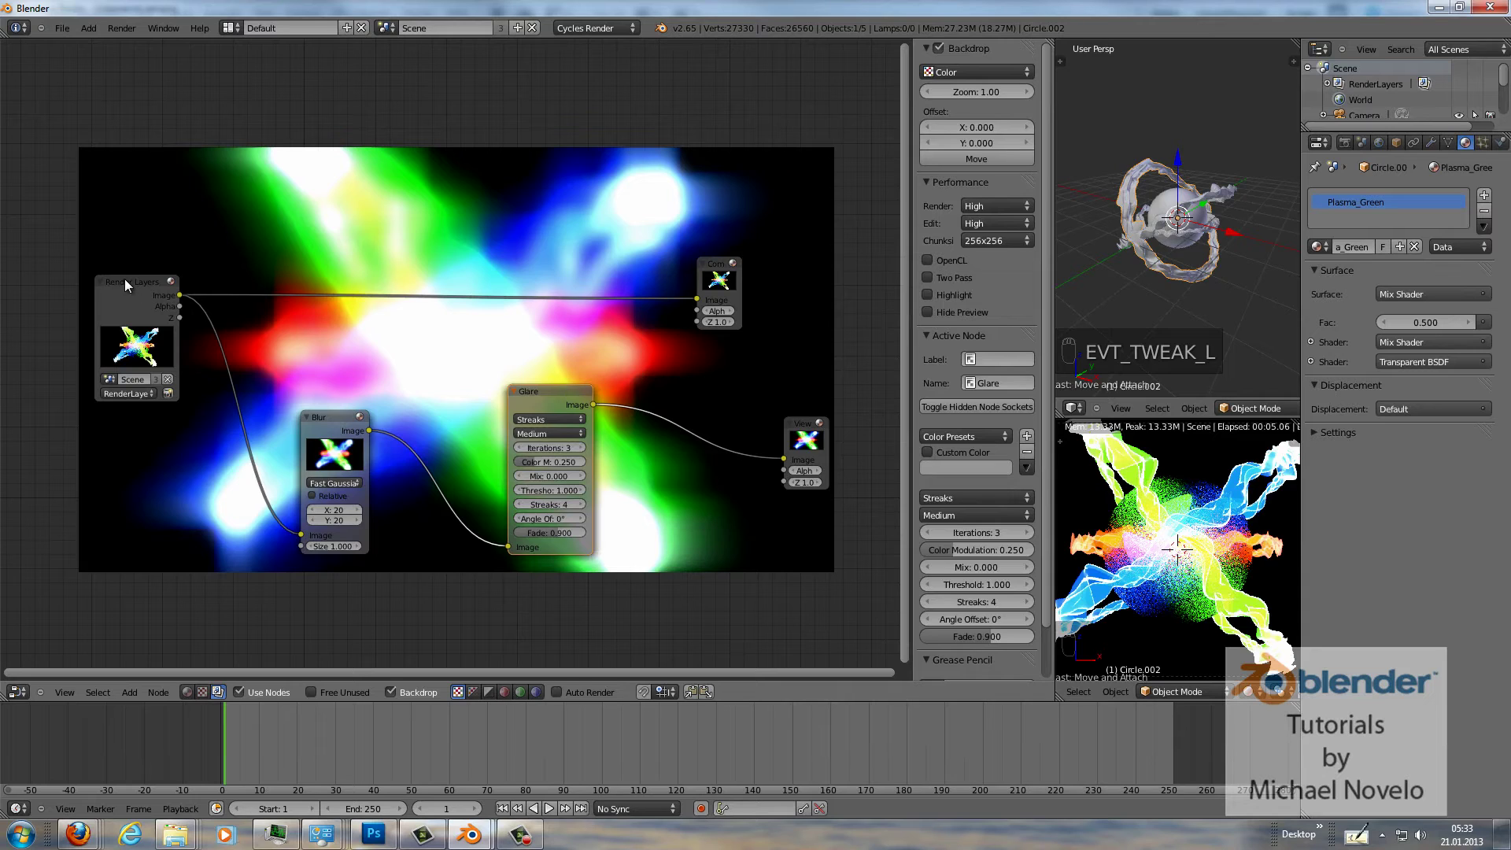
{"action": "mouse_move", "coordinate": [124, 280]}
{"action": "left_mouse_down"}
{"action": "mouse_move", "coordinate": [120, 254]}
{"action": "mouse_move", "coordinate": [124, 266]}
{"action": "left_mouse_up"}
{"action": "left_click_drag", "start_coordinate": [323, 417], "coordinate": [294, 415]}
{"action": "left_click_drag", "start_coordinate": [516, 394], "coordinate": [456, 398]}
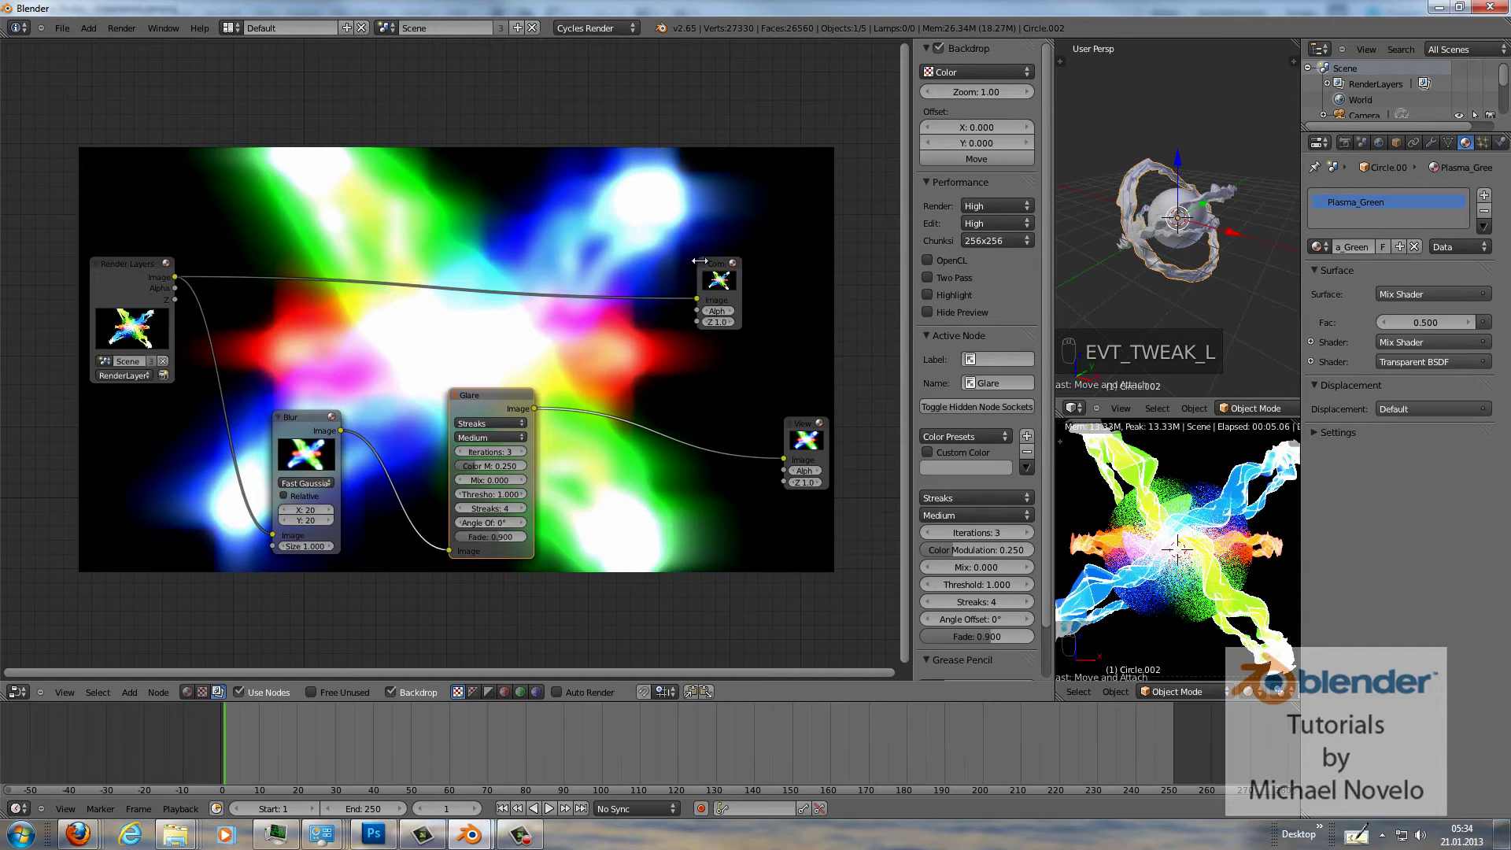
{"action": "left_click_drag", "start_coordinate": [723, 263], "coordinate": [868, 157]}
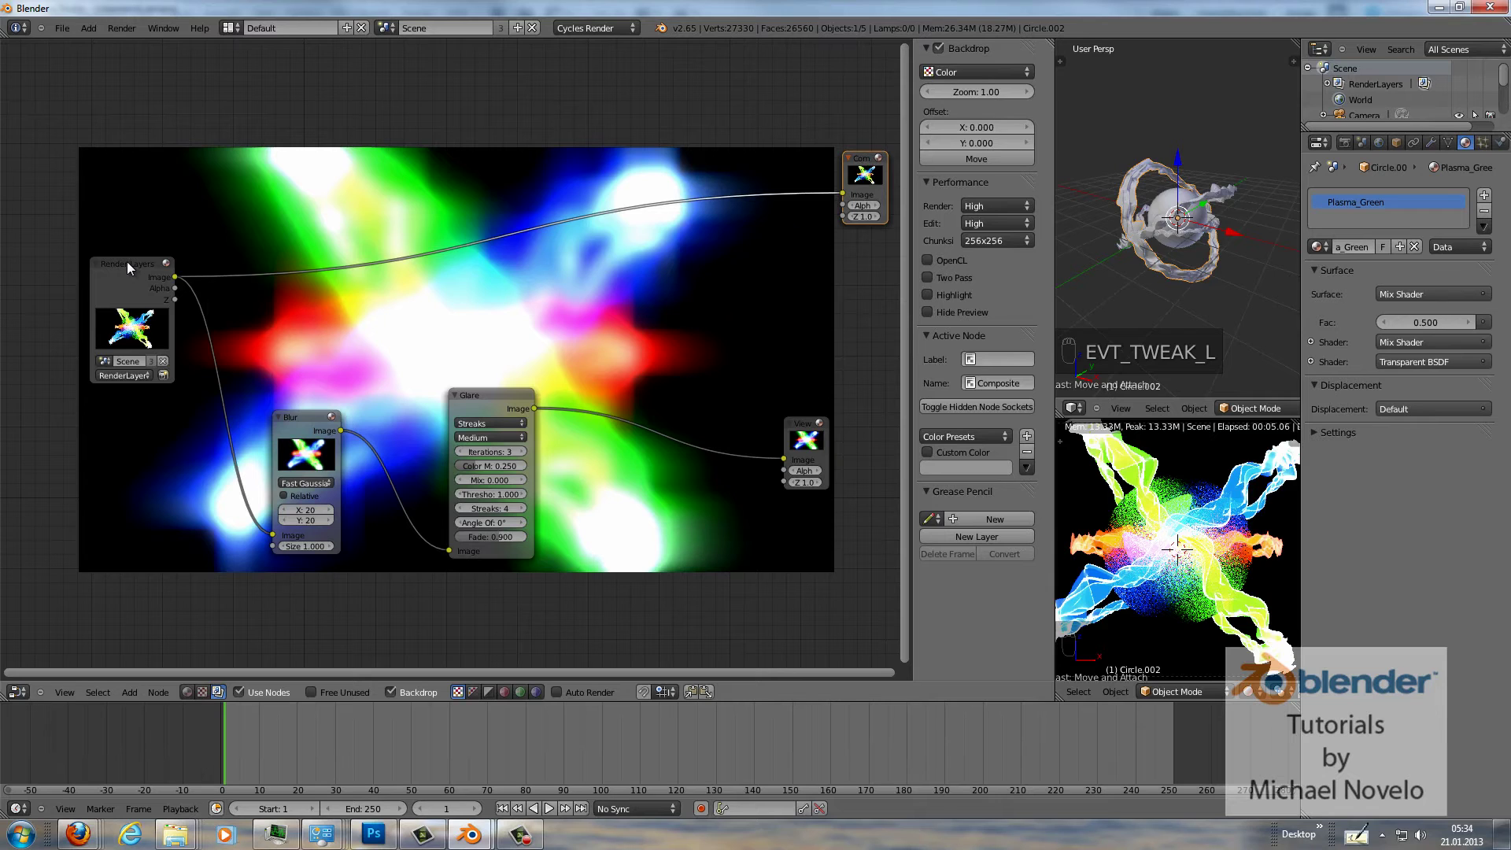
{"action": "left_click_drag", "start_coordinate": [124, 263], "coordinate": [82, 260]}
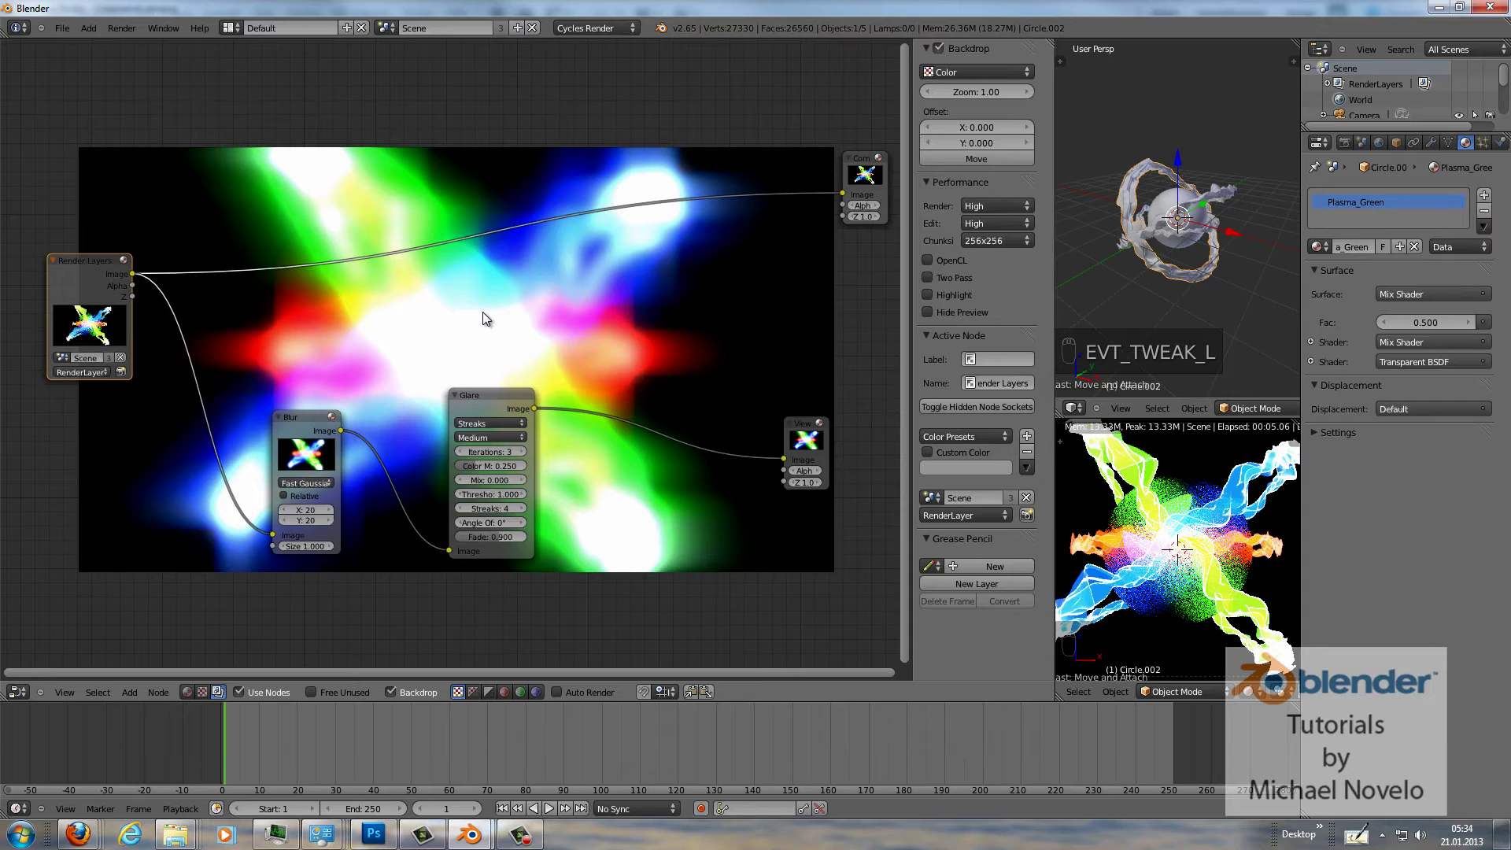
Add a Mix node with the Multiply blend type and place it between the Glare and Composite nodes.
{"action": "key", "text": "shift+a"}
{"action": "mouse_move", "coordinate": [483, 313]}
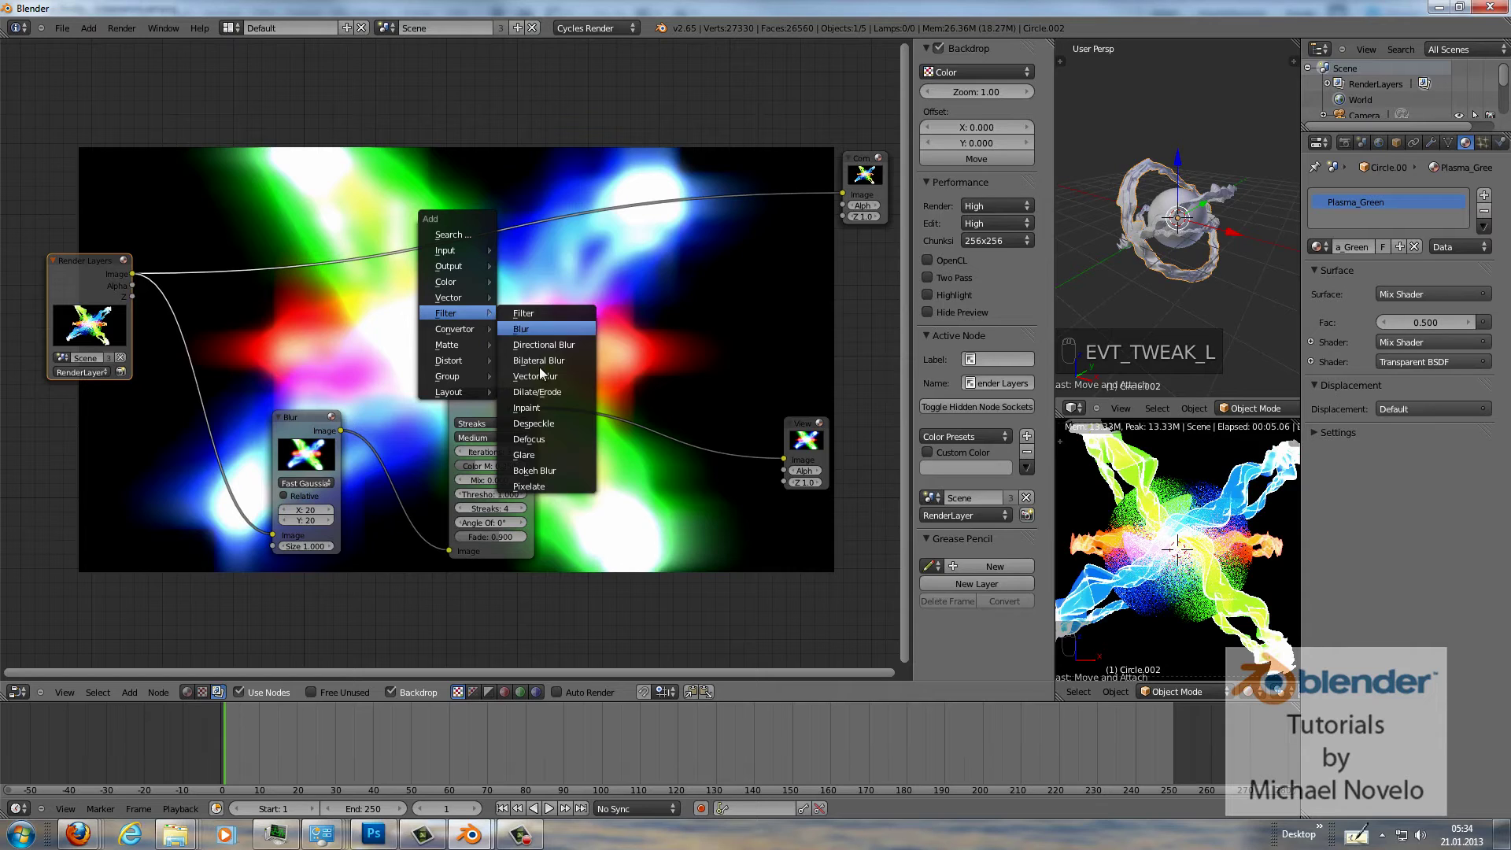
{"action": "mouse_move", "coordinate": [458, 252]}
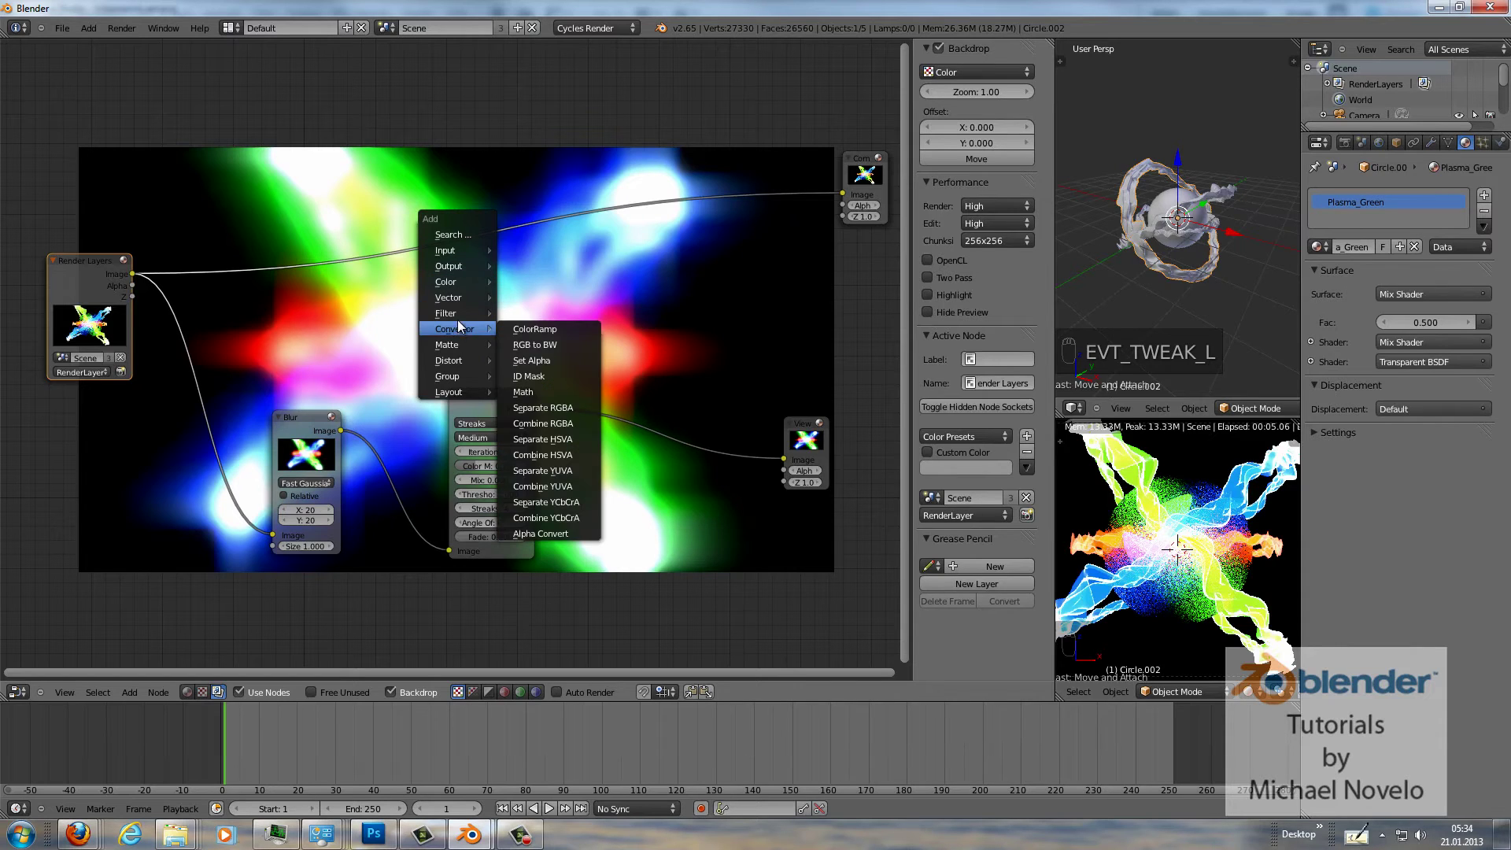
{"action": "mouse_move", "coordinate": [456, 282]}
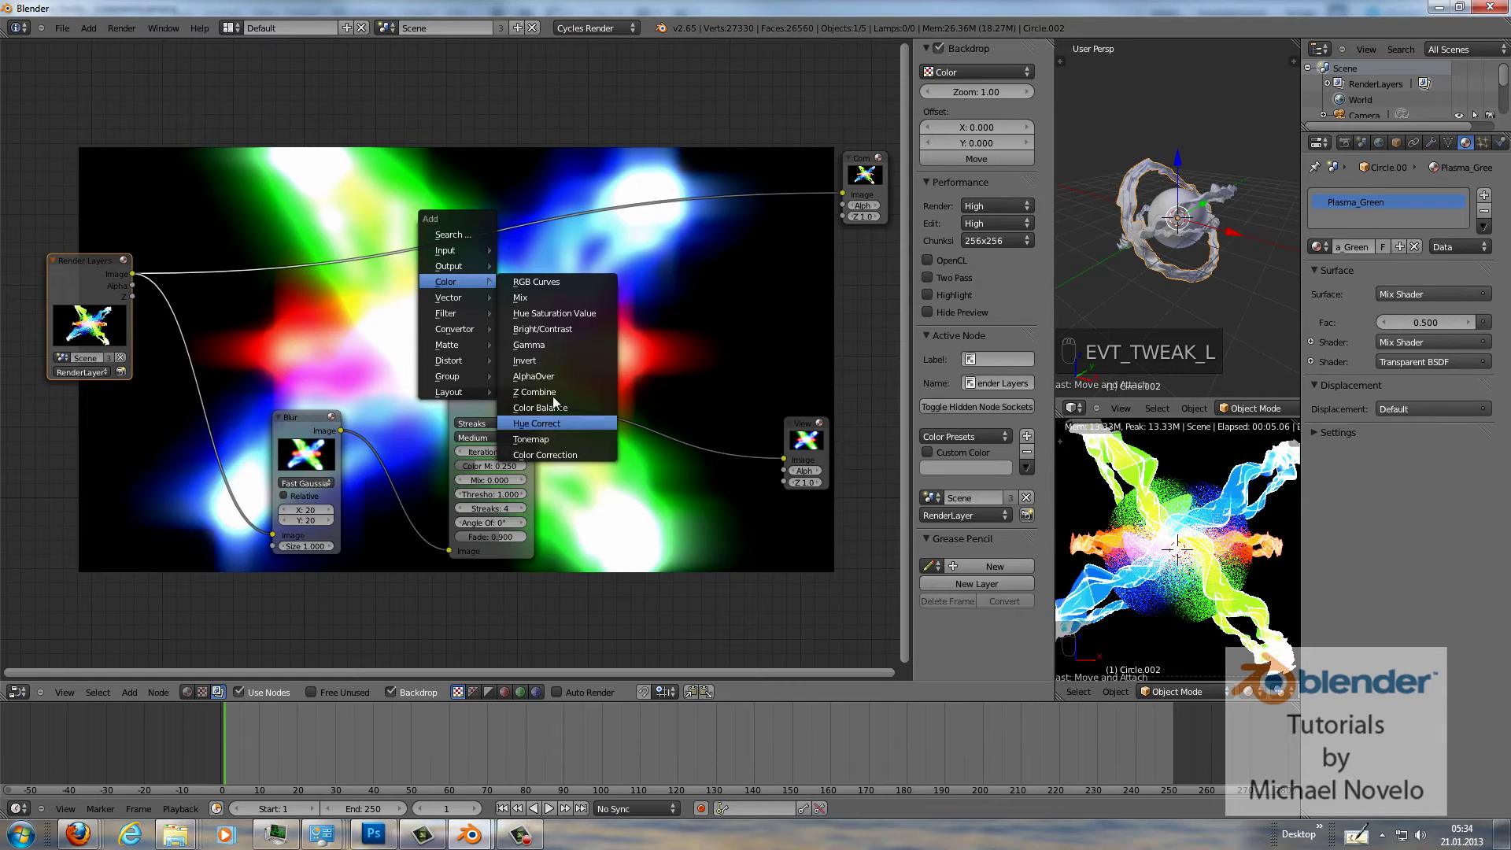
{"action": "left_click", "coordinate": [547, 297]}
{"action": "left_click", "coordinate": [580, 329]}
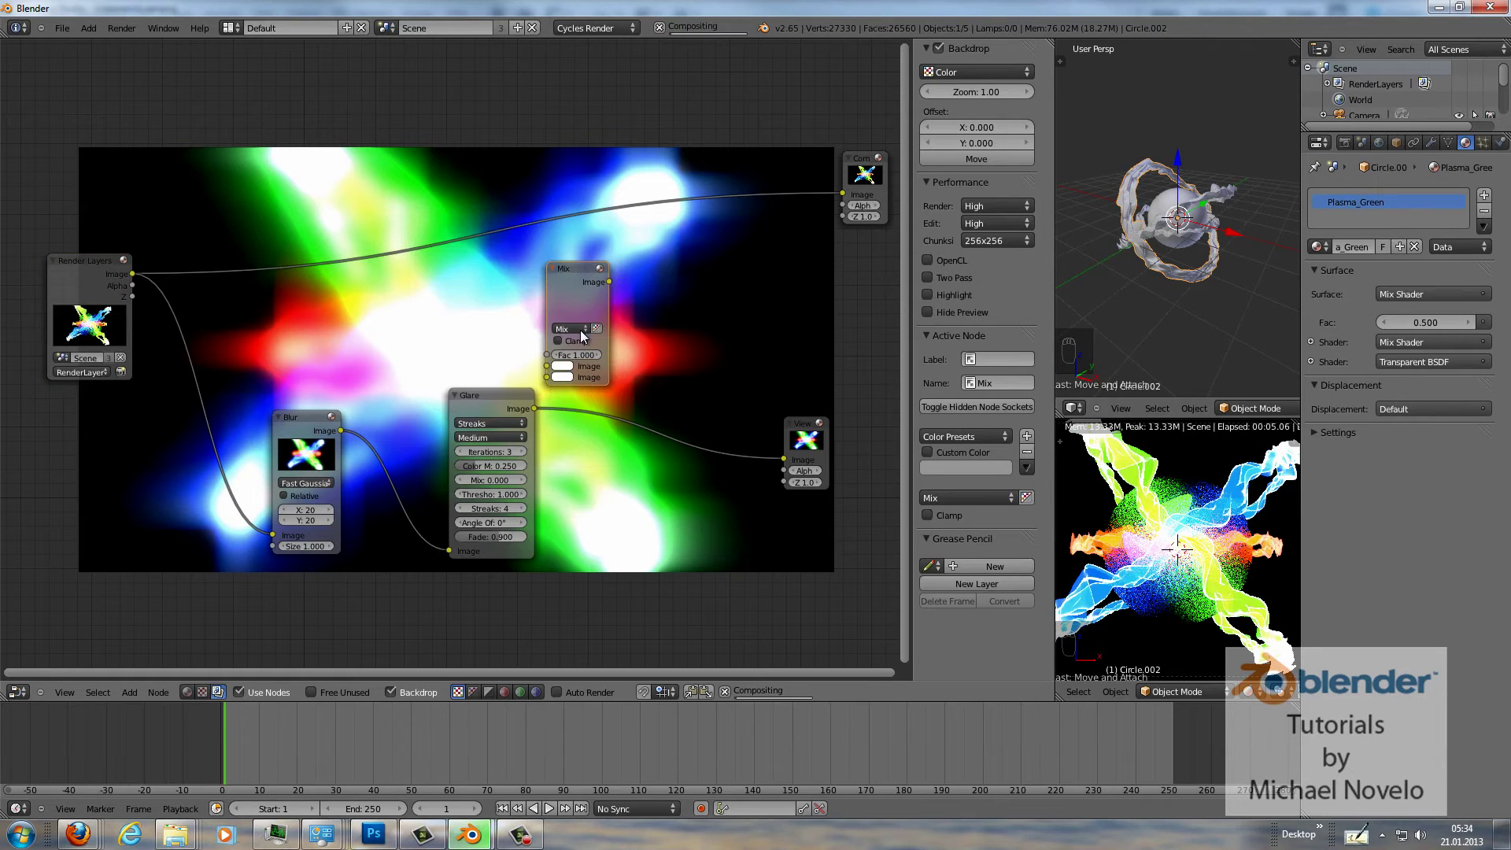
{"action": "left_click", "coordinate": [579, 329]}
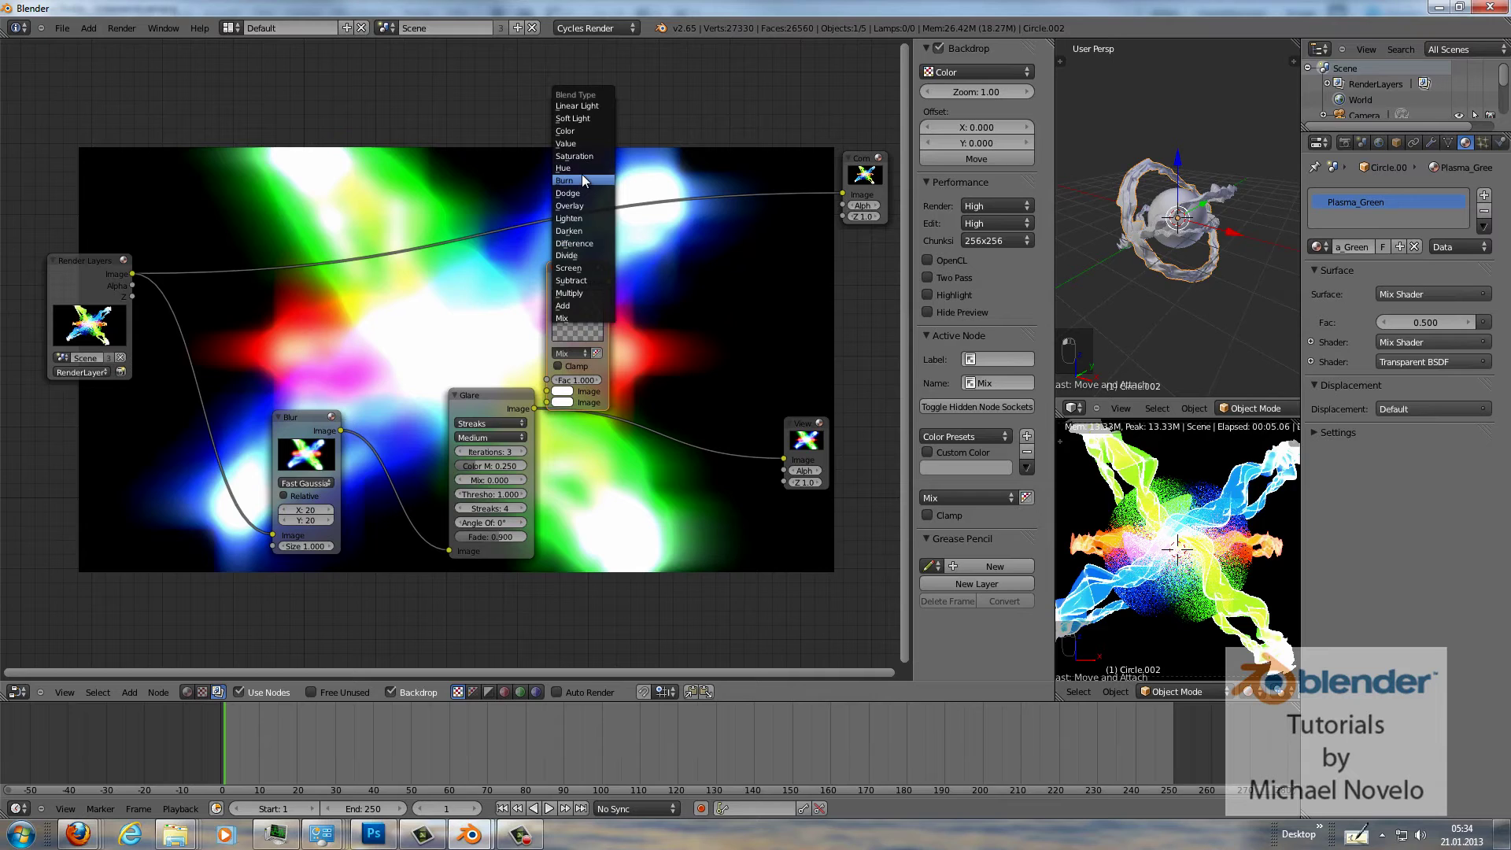
{"action": "left_click", "coordinate": [580, 291]}
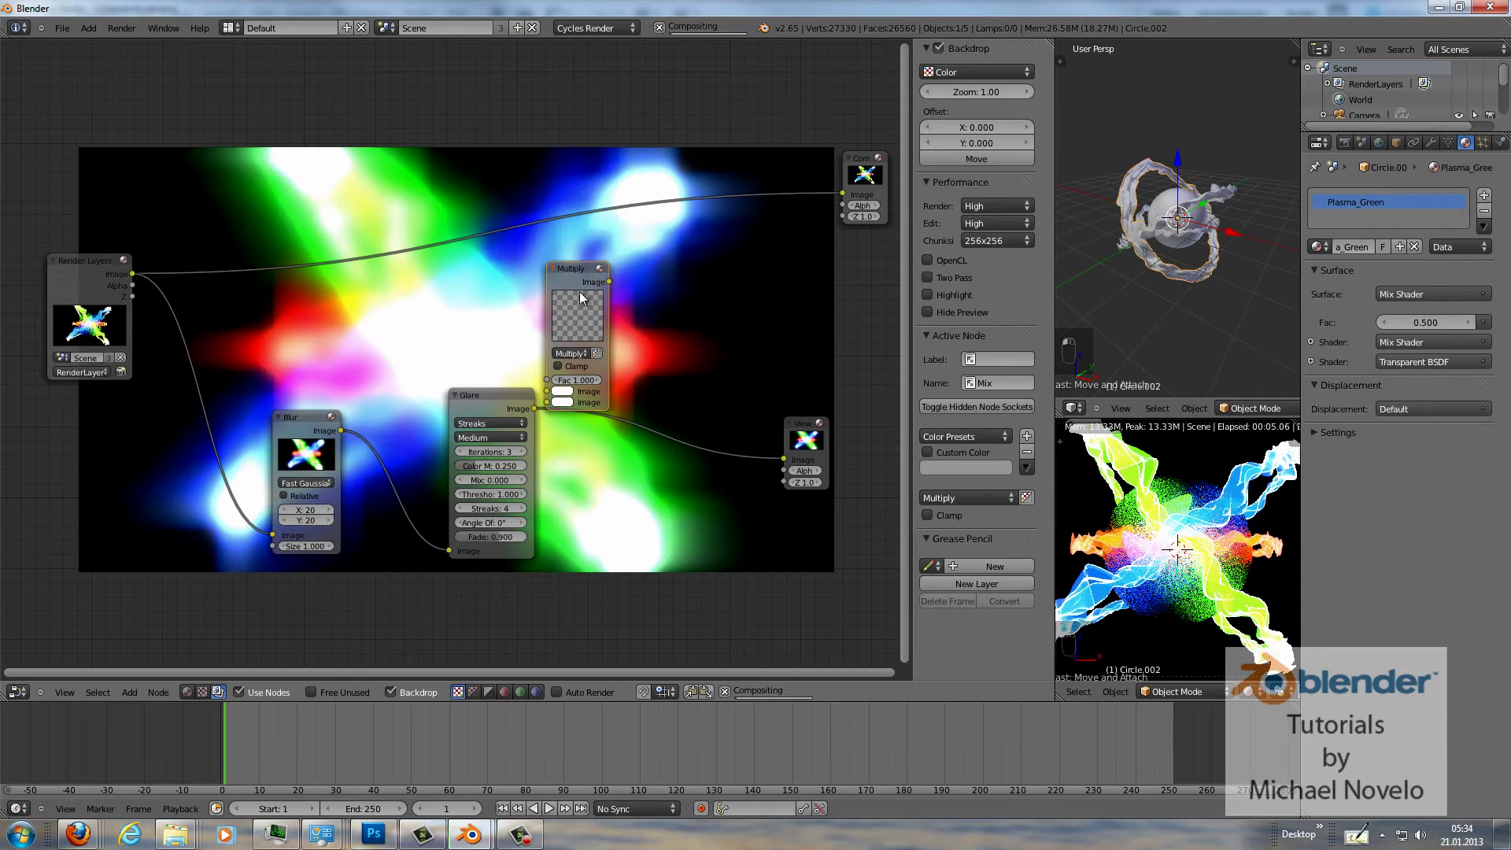
{"action": "key", "text": "g"}
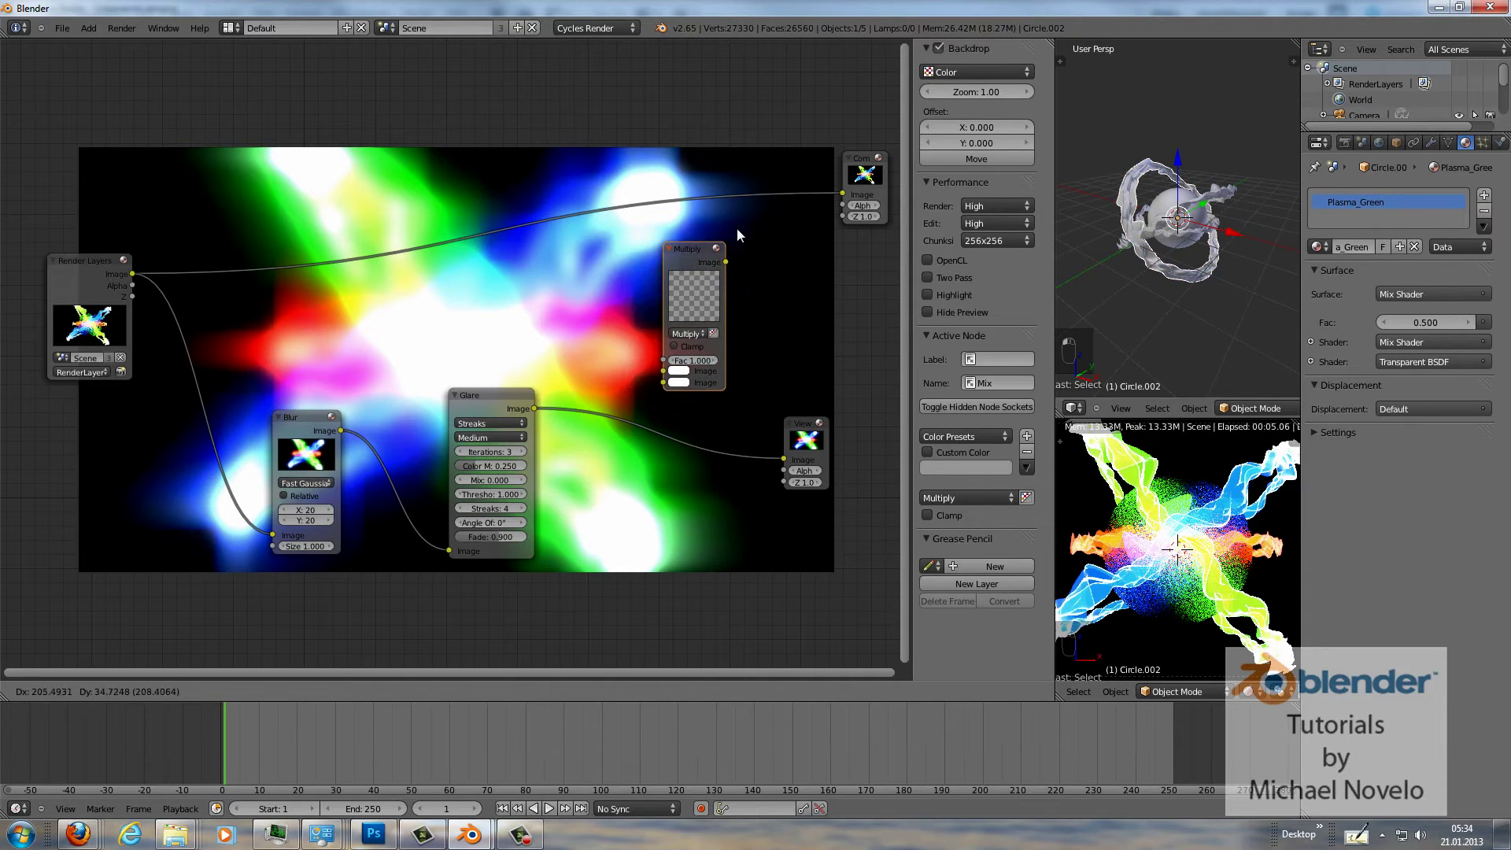
{"action": "left_click", "coordinate": [767, 226]}
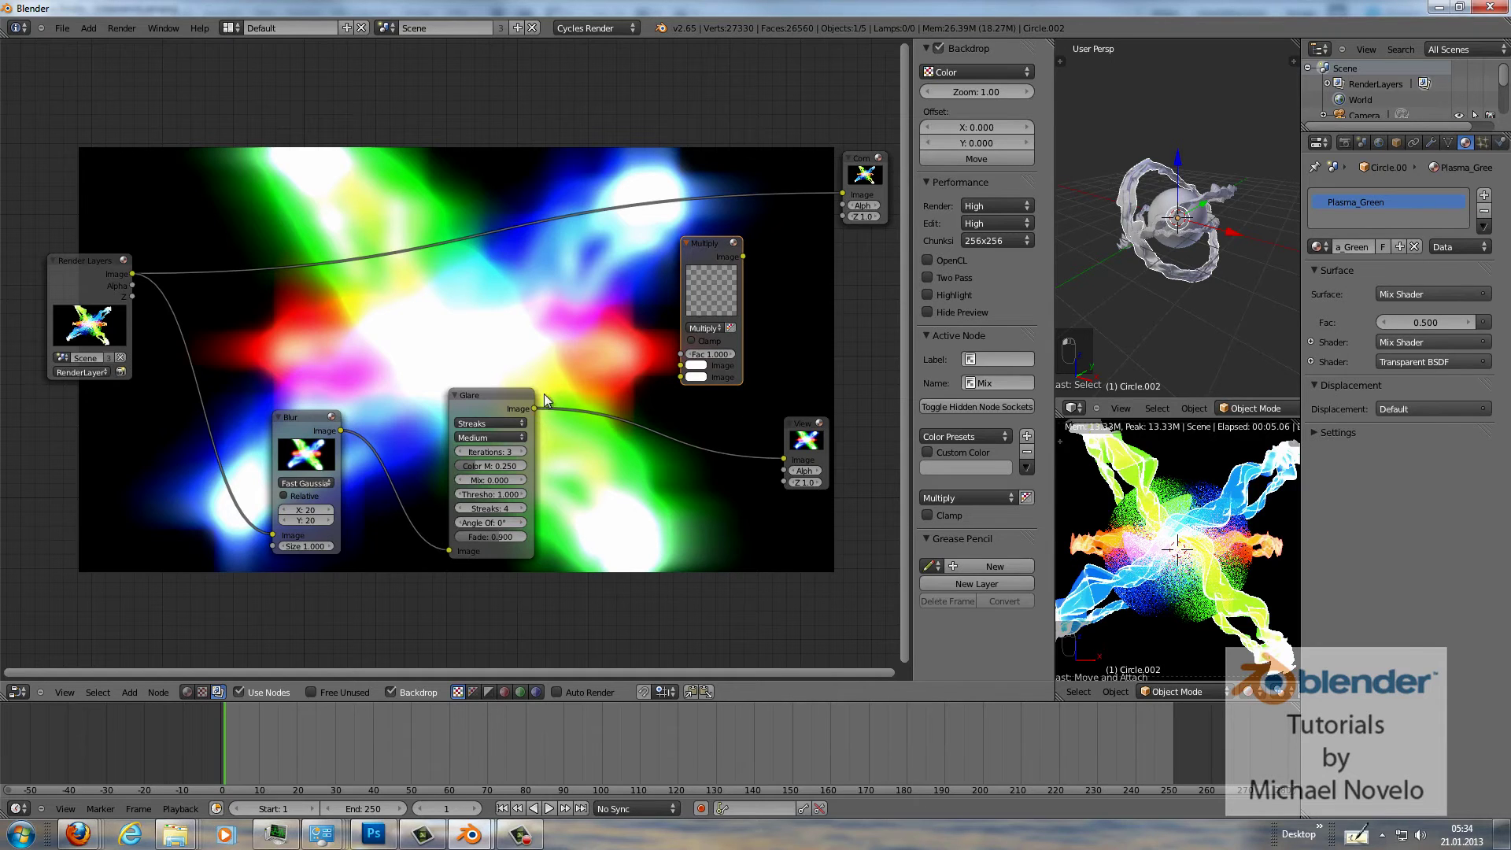
Link Glare to the Multiply node's second Image input, preview that node in the Viewer and set its factor to 0.5.
{"action": "left_click_drag", "start_coordinate": [536, 406], "coordinate": [682, 379]}
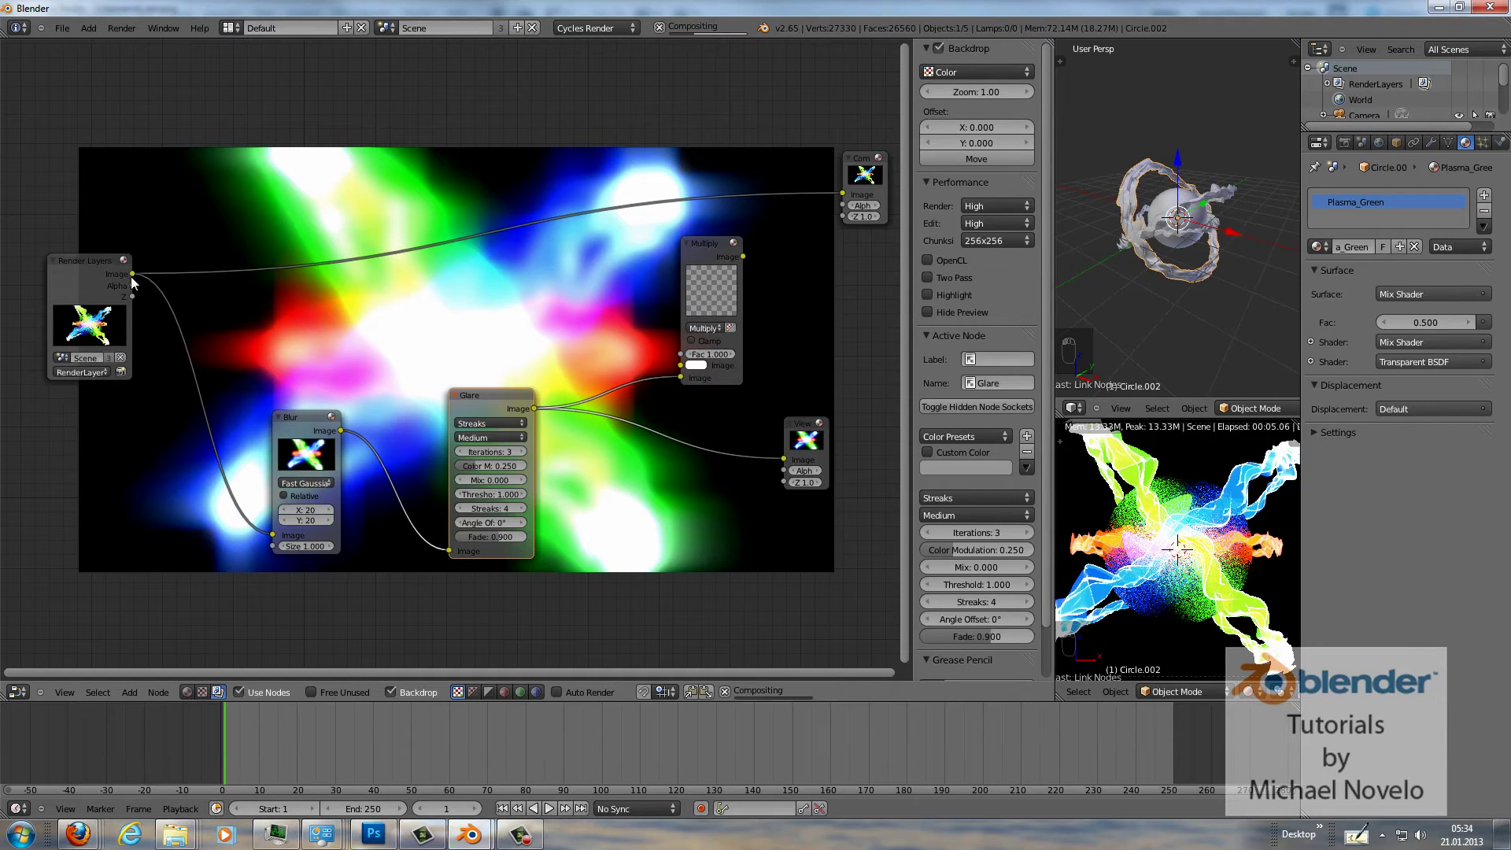
{"action": "left_click_drag", "start_coordinate": [132, 275], "coordinate": [709, 252]}
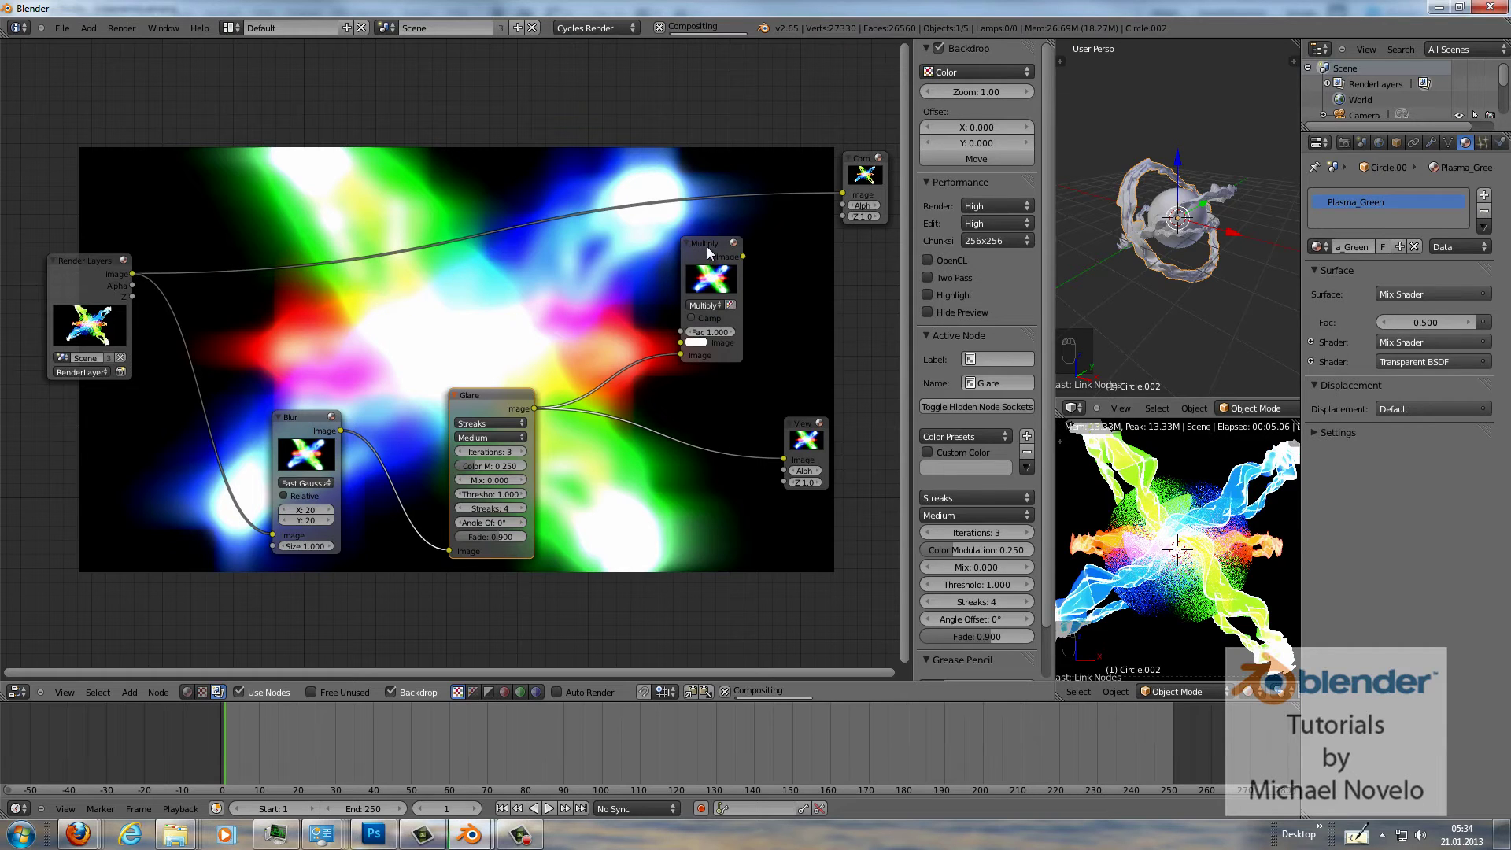
{"action": "left_click", "coordinate": [708, 250], "text": "ctrl+shift"}
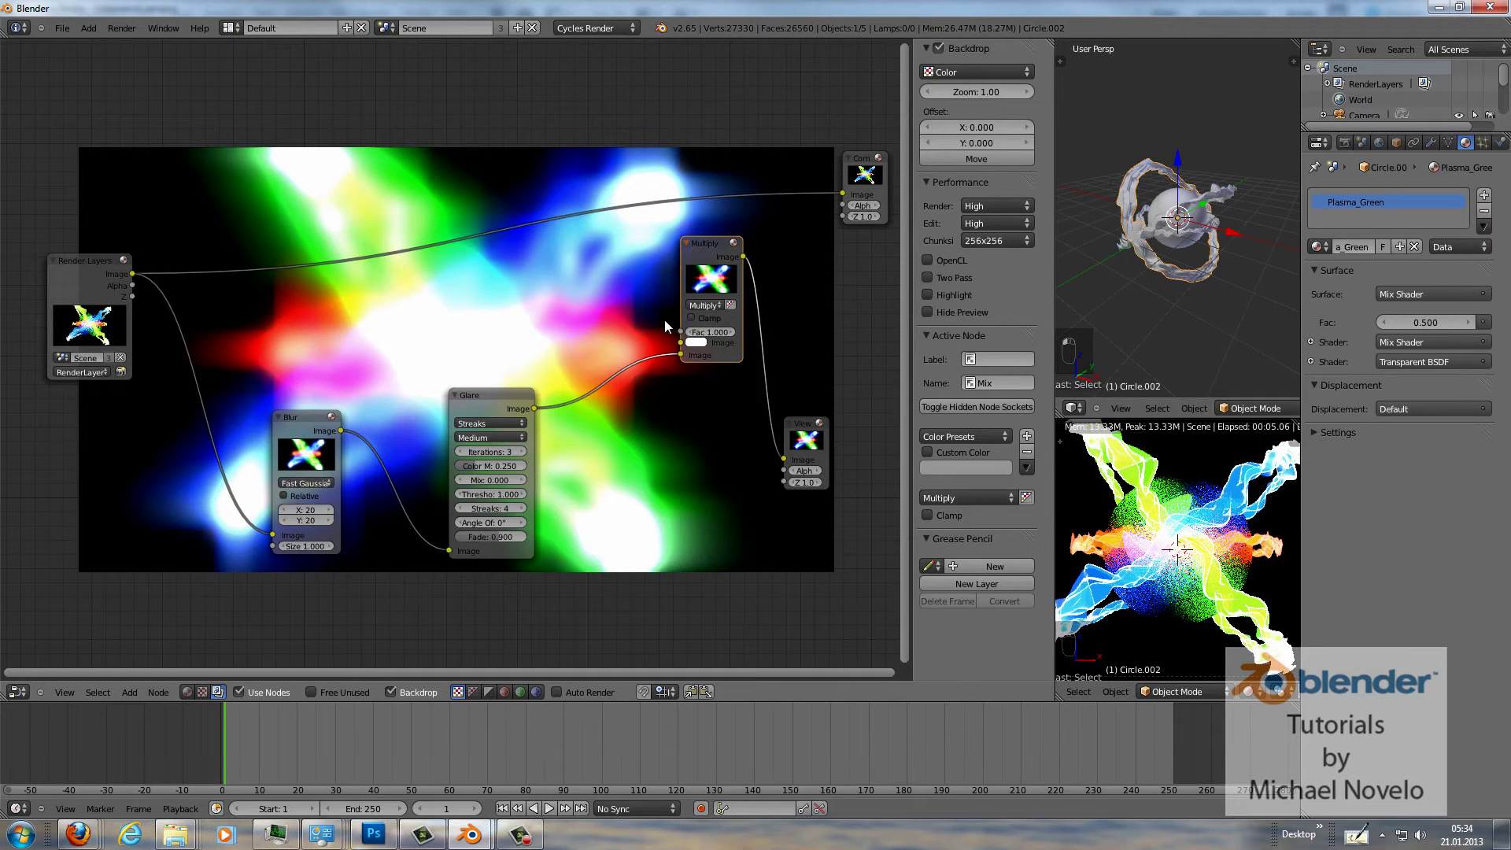
{"action": "type", "text": "0.5"}
{"action": "key", "text": "Return"}
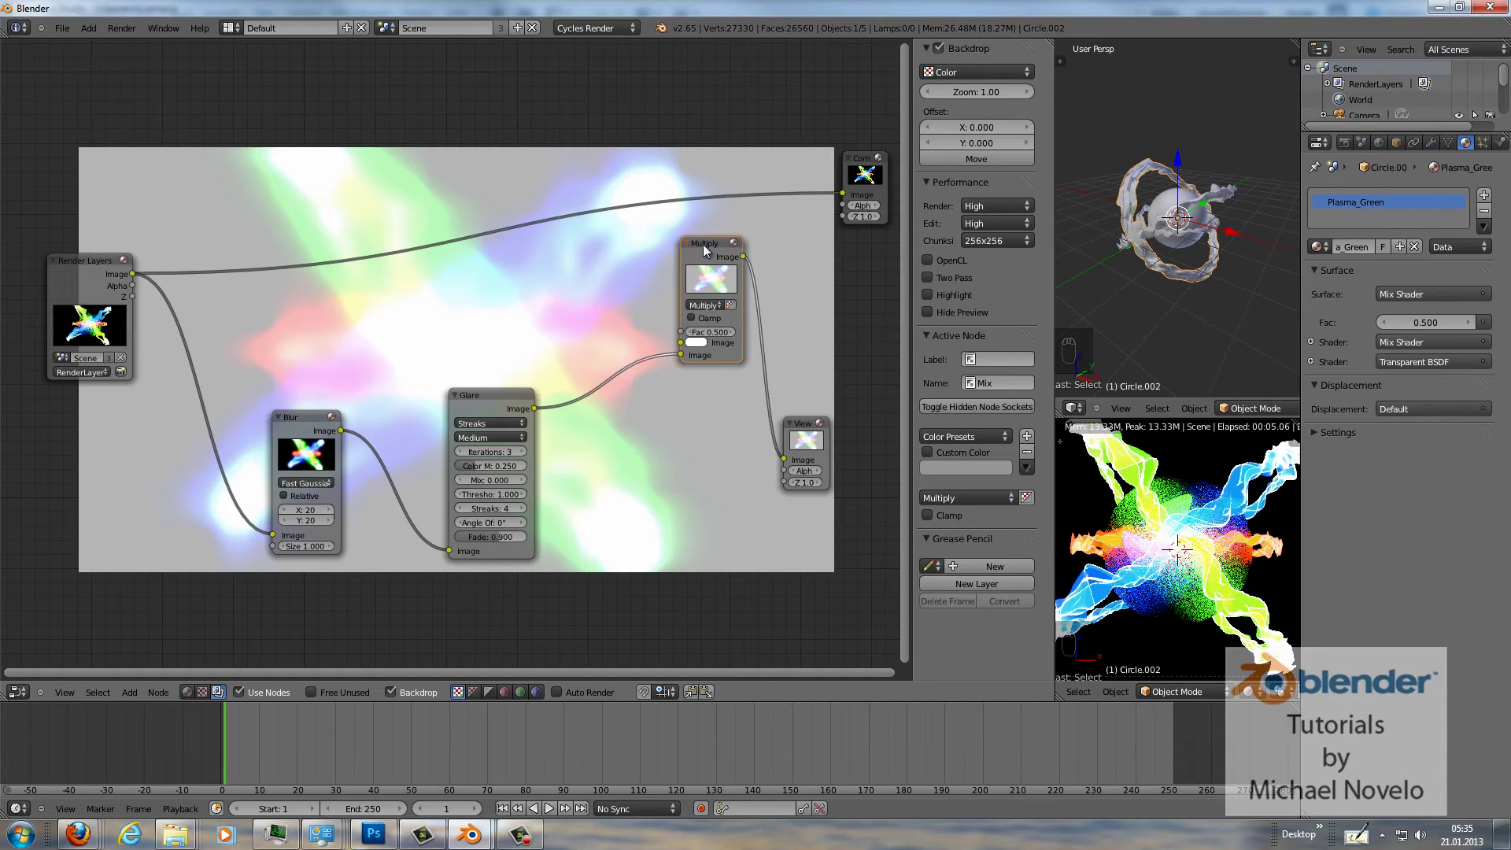
Move the Multiply node closer to Glare, change its blend type to Mix and reattach the Glare link to the first Image input.
{"action": "left_click_drag", "start_coordinate": [704, 251], "coordinate": [645, 332]}
{"action": "left_click", "coordinate": [642, 387]}
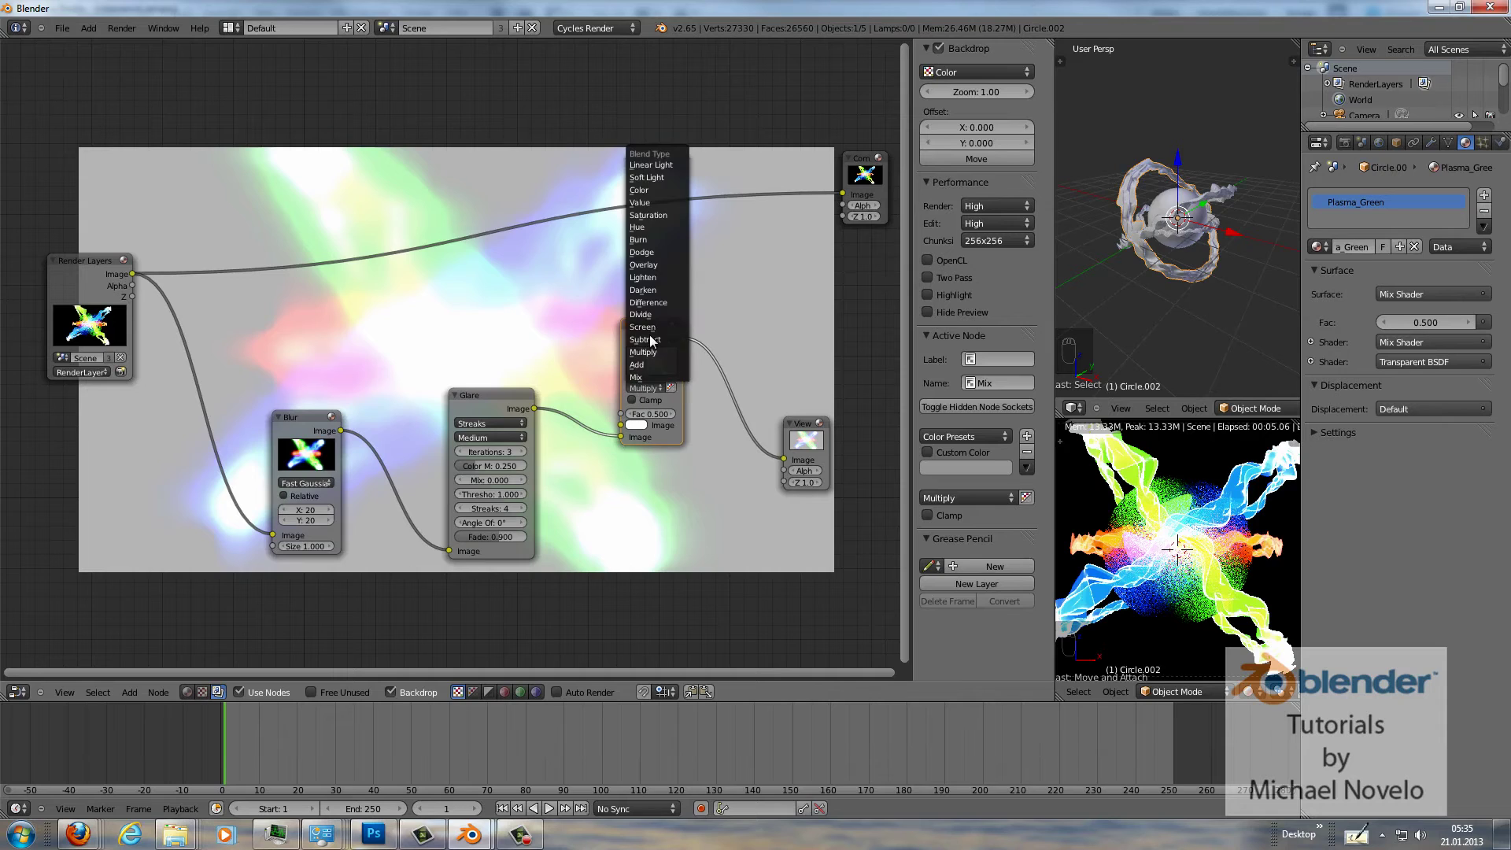
{"action": "left_click", "coordinate": [654, 377]}
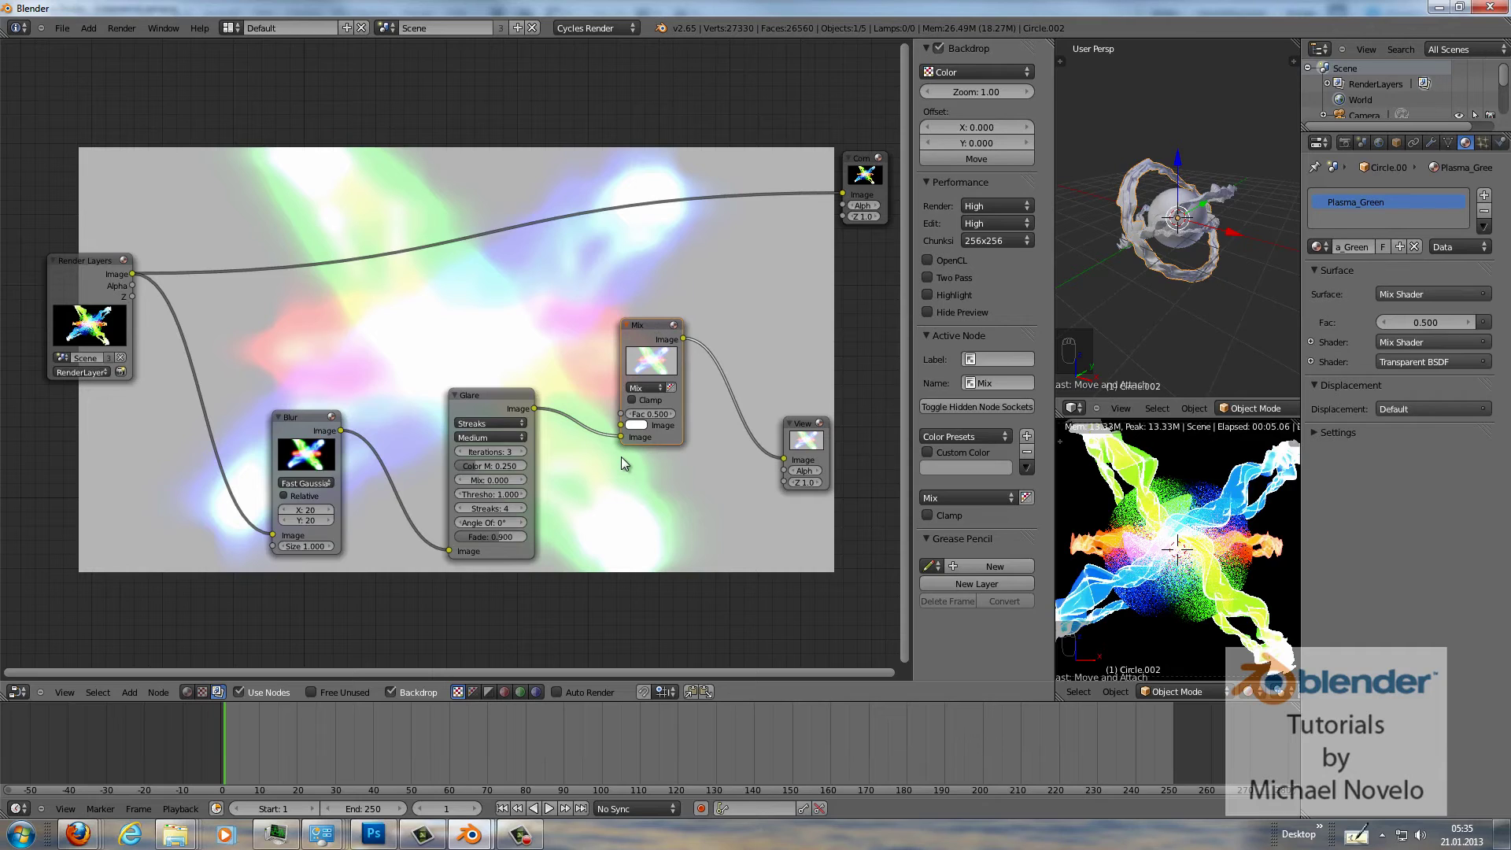
{"action": "left_click_drag", "start_coordinate": [622, 433], "coordinate": [621, 423]}
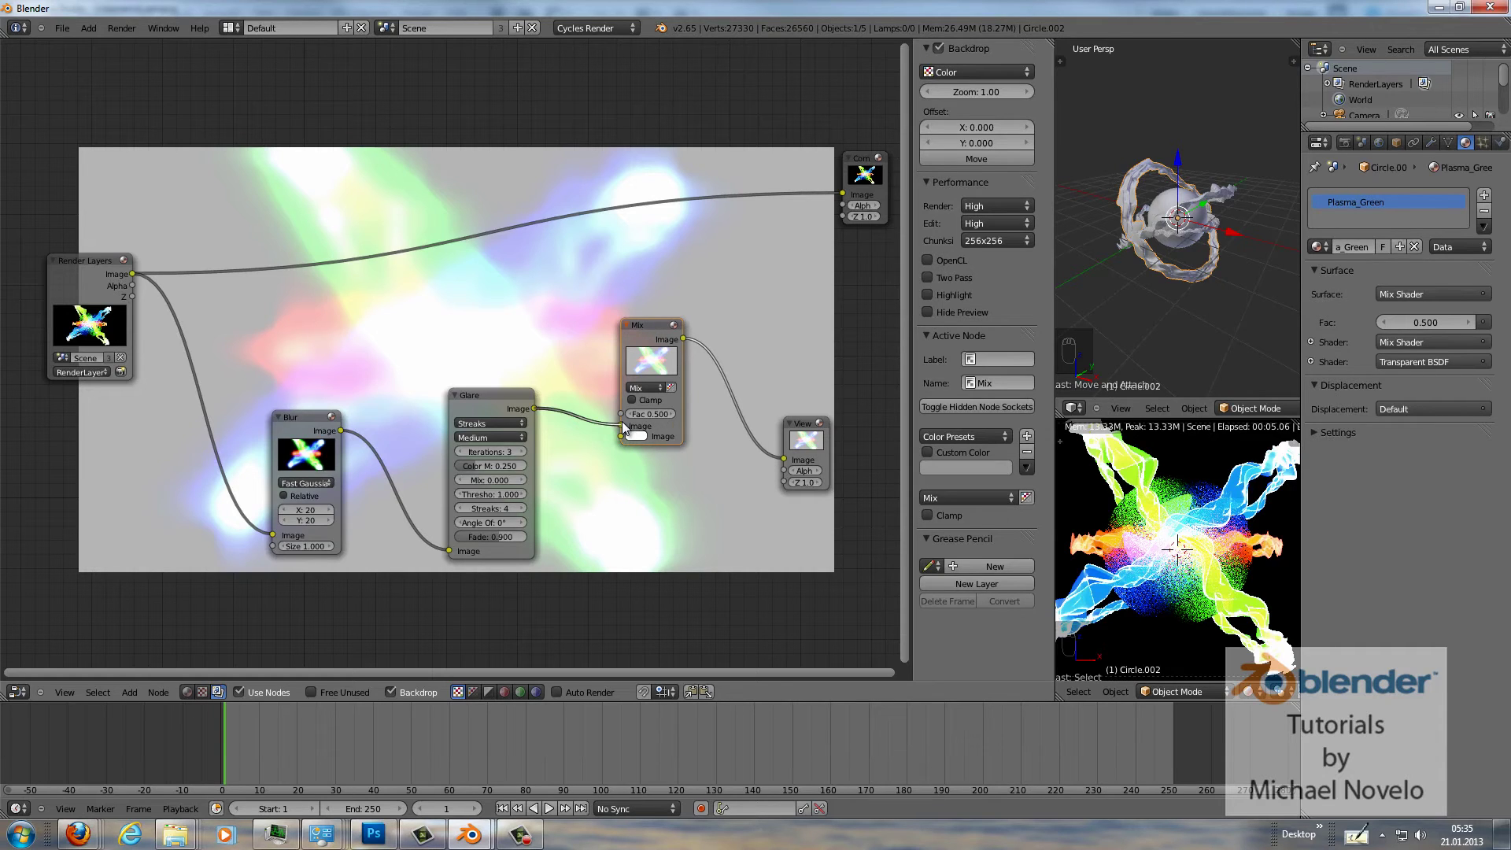
Move the Mix node up toward Composite and link the Render Layers image to its first Image input.
{"action": "left_click_drag", "start_coordinate": [647, 324], "coordinate": [718, 250]}
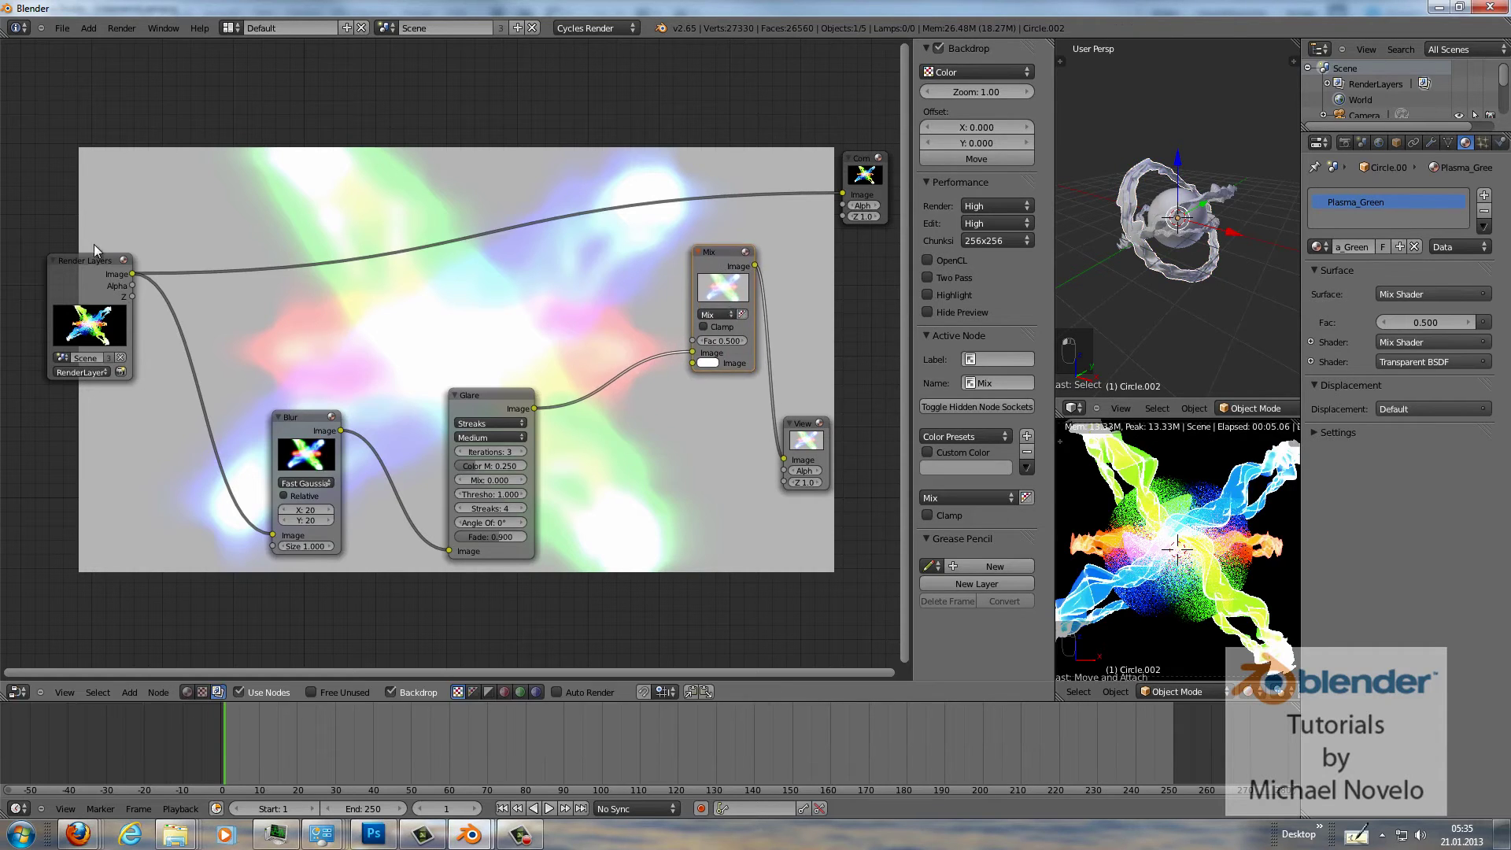
{"action": "left_click_drag", "start_coordinate": [133, 273], "coordinate": [692, 352]}
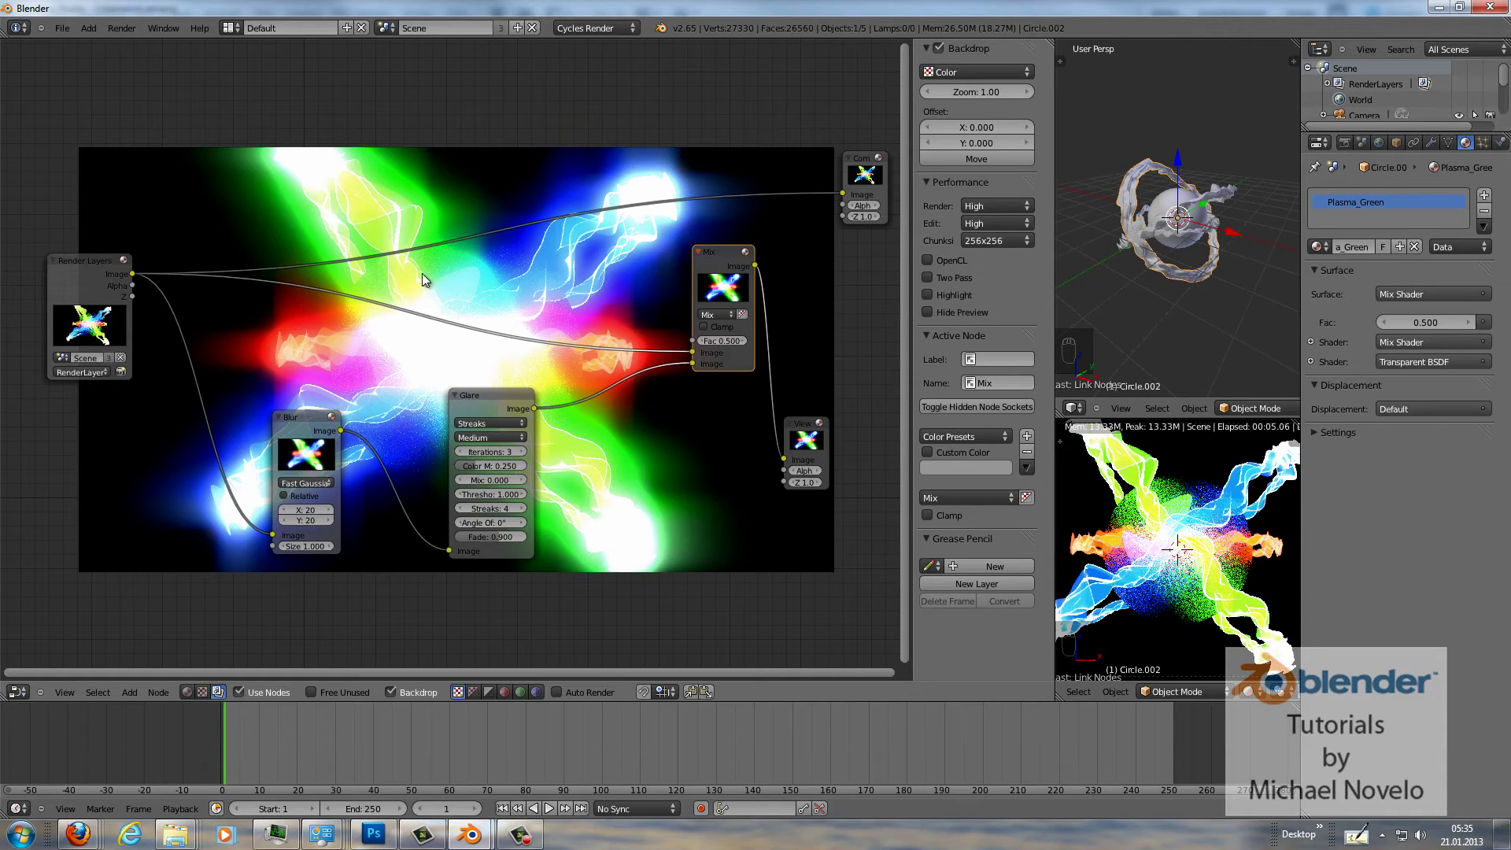
Try a factor of 0.4 on the Mix node and settle on a factor of 0.3.
{"action": "left_click", "coordinate": [725, 340]}
{"action": "type", "text": "0.4"}
{"action": "key", "text": "Return"}
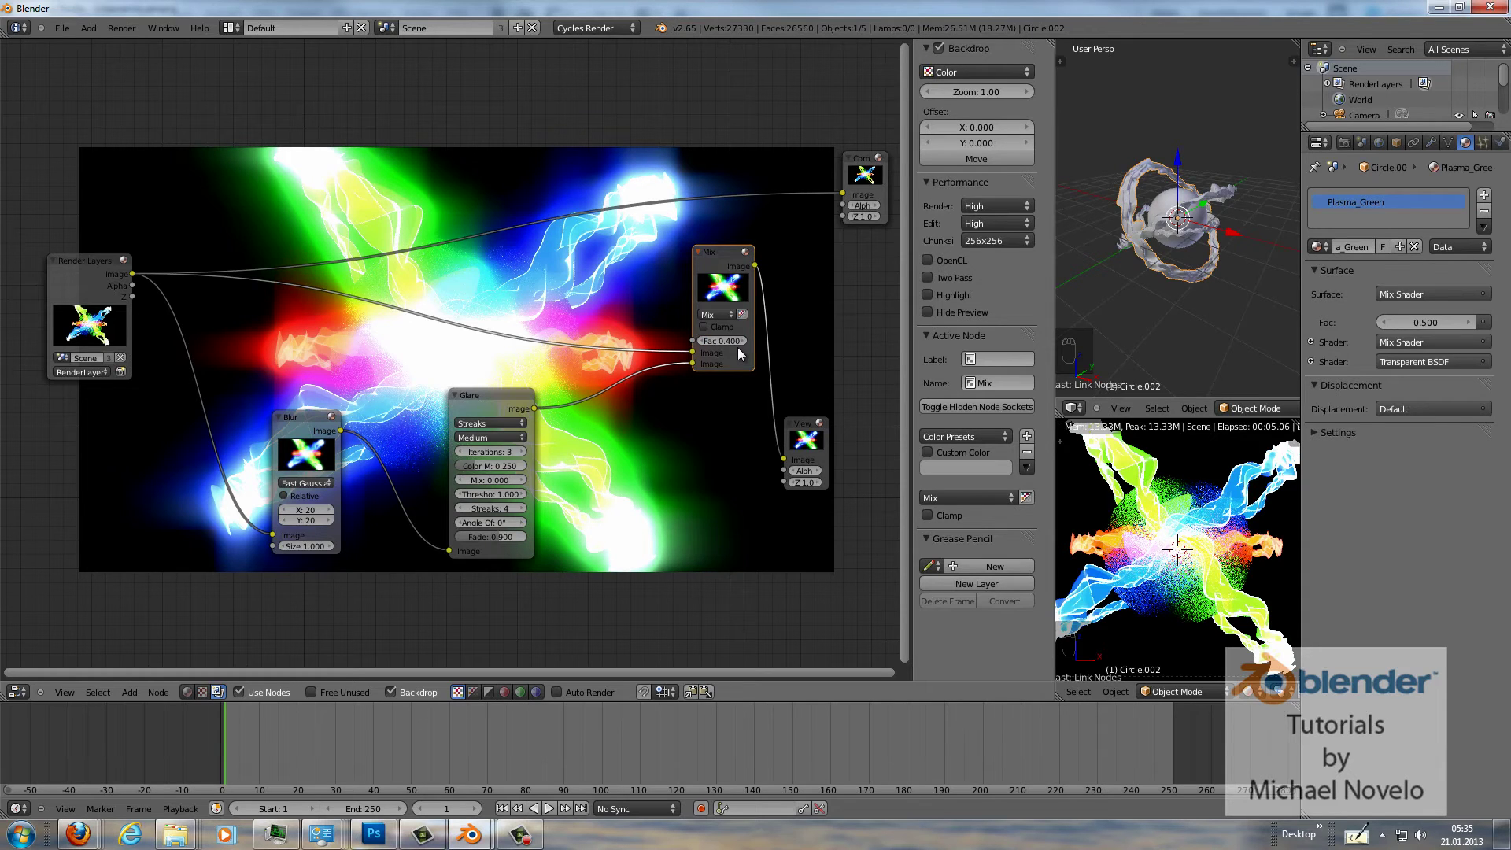
{"action": "left_click", "coordinate": [736, 344]}
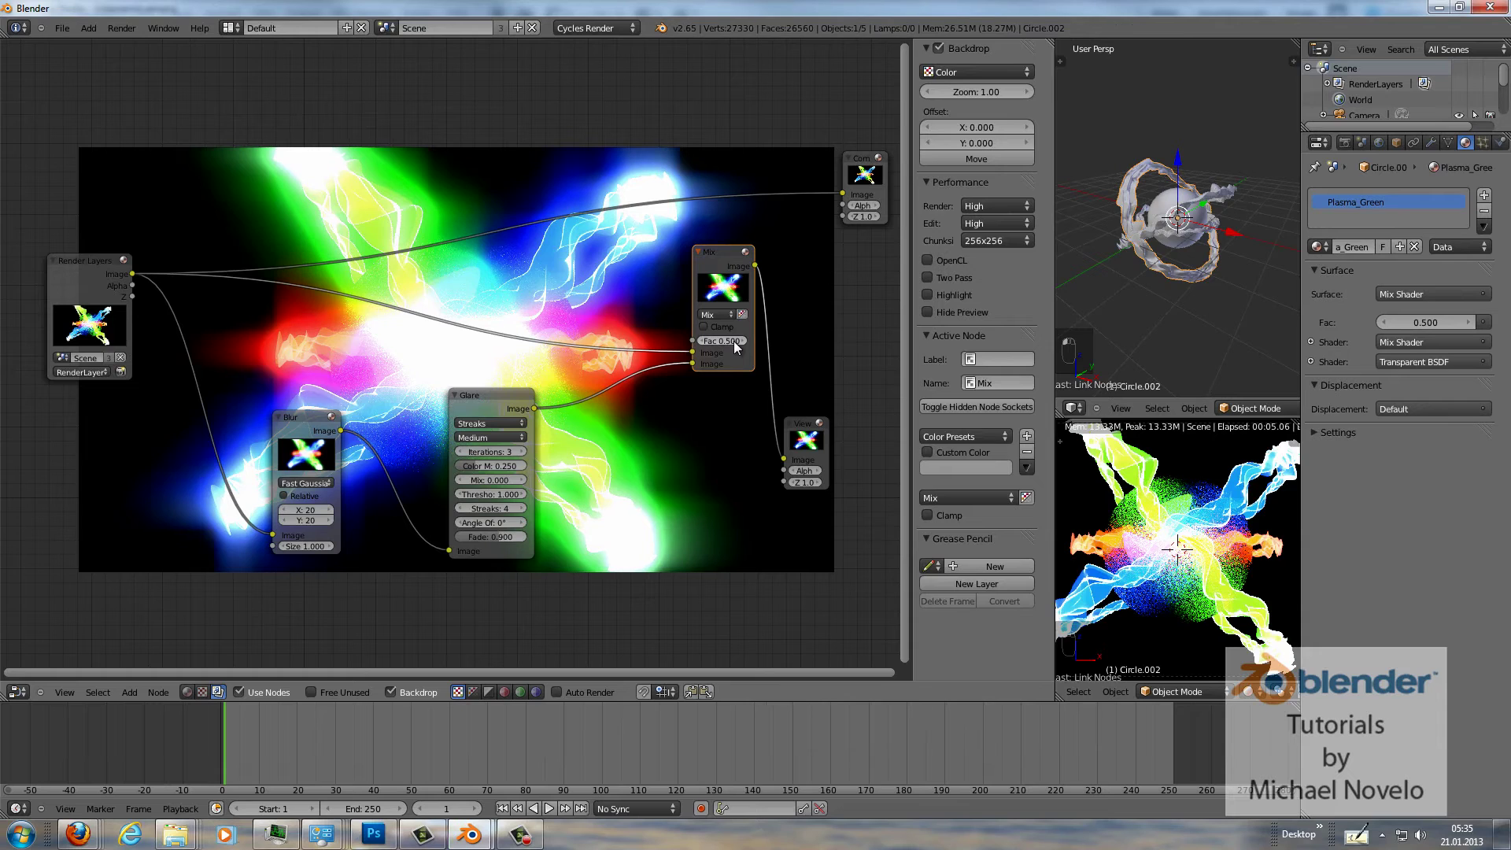
{"action": "left_click", "coordinate": [718, 340]}
{"action": "key", "text": "BackSpace"}
{"action": "type", "text": "0.3"}
{"action": "key", "text": "Return"}
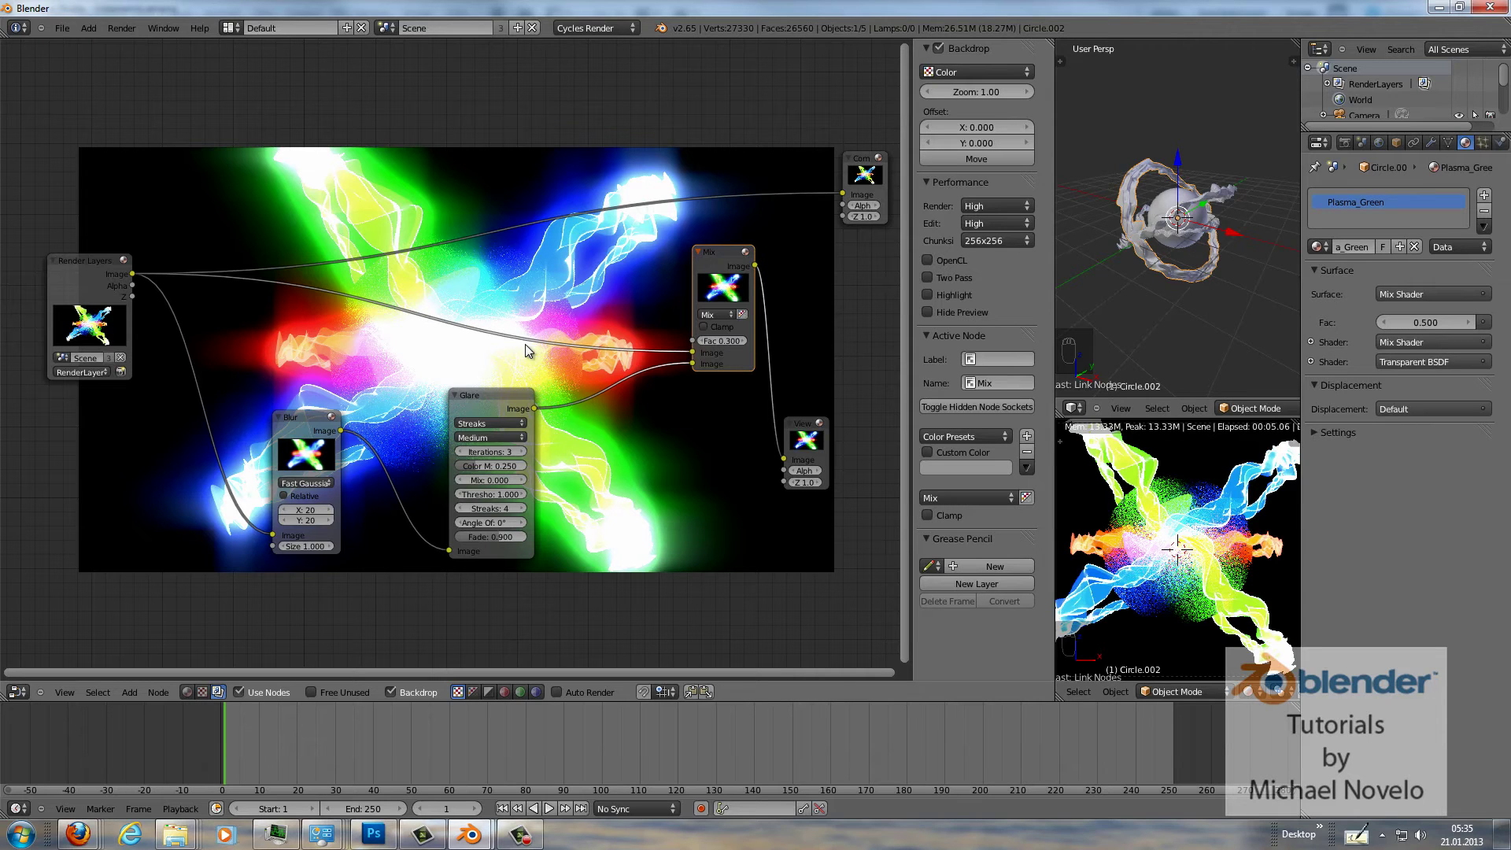
In camera view, rotate the green plasma ring by about -18°, scale it by about 1.32 and rotate it slightly more.
{"action": "scroll", "coordinate": [526, 343], "scroll_direction": "up", "scroll_amount": 3}
{"action": "scroll", "coordinate": [526, 343], "scroll_direction": "down", "scroll_amount": 3}
{"action": "key", "text": "KP_0"}
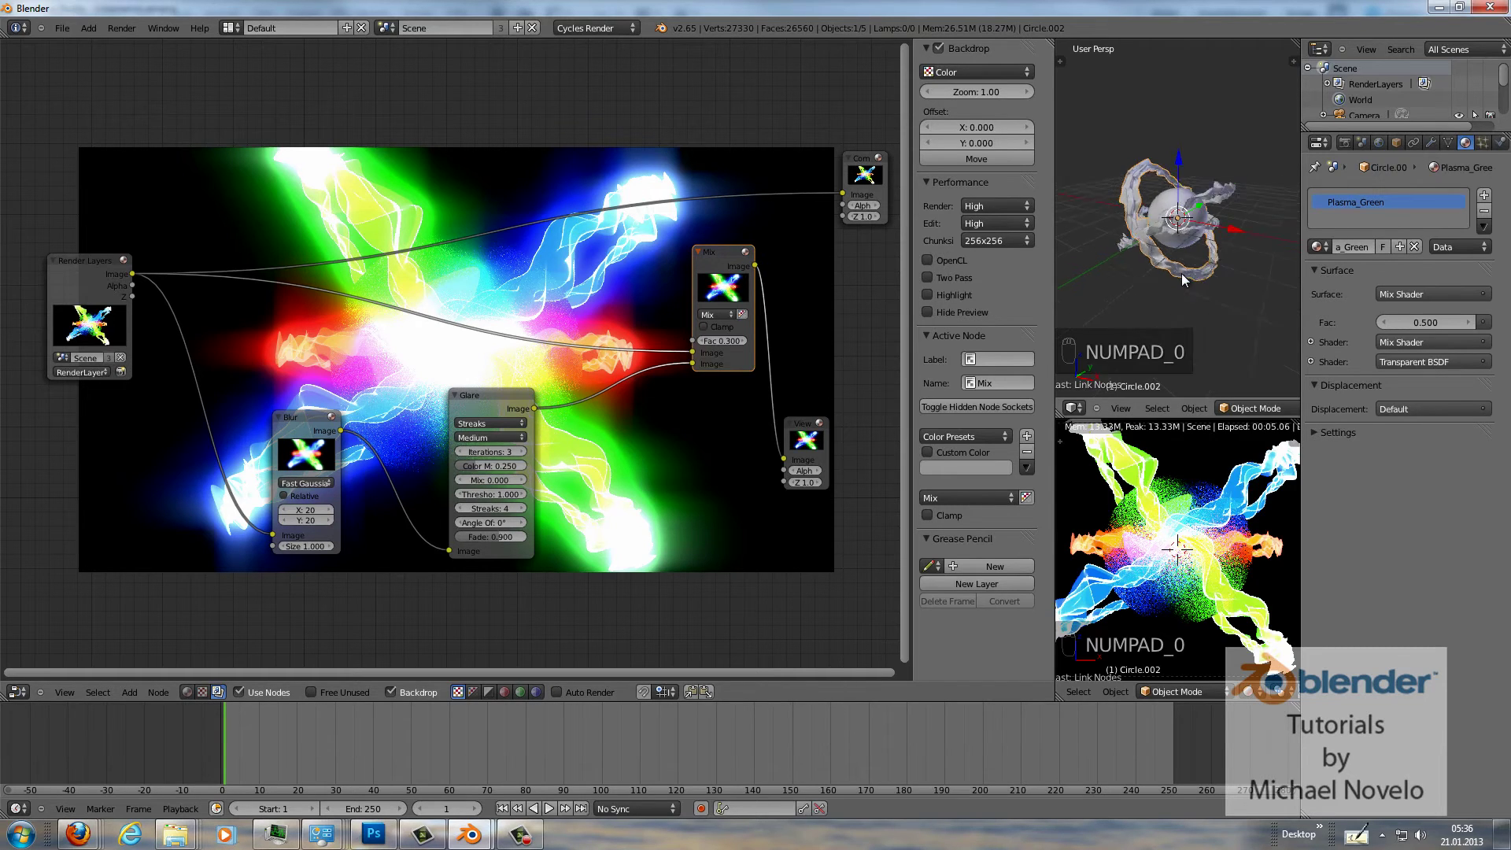
{"action": "scroll", "coordinate": [1217, 262], "scroll_direction": "down", "scroll_amount": 4}
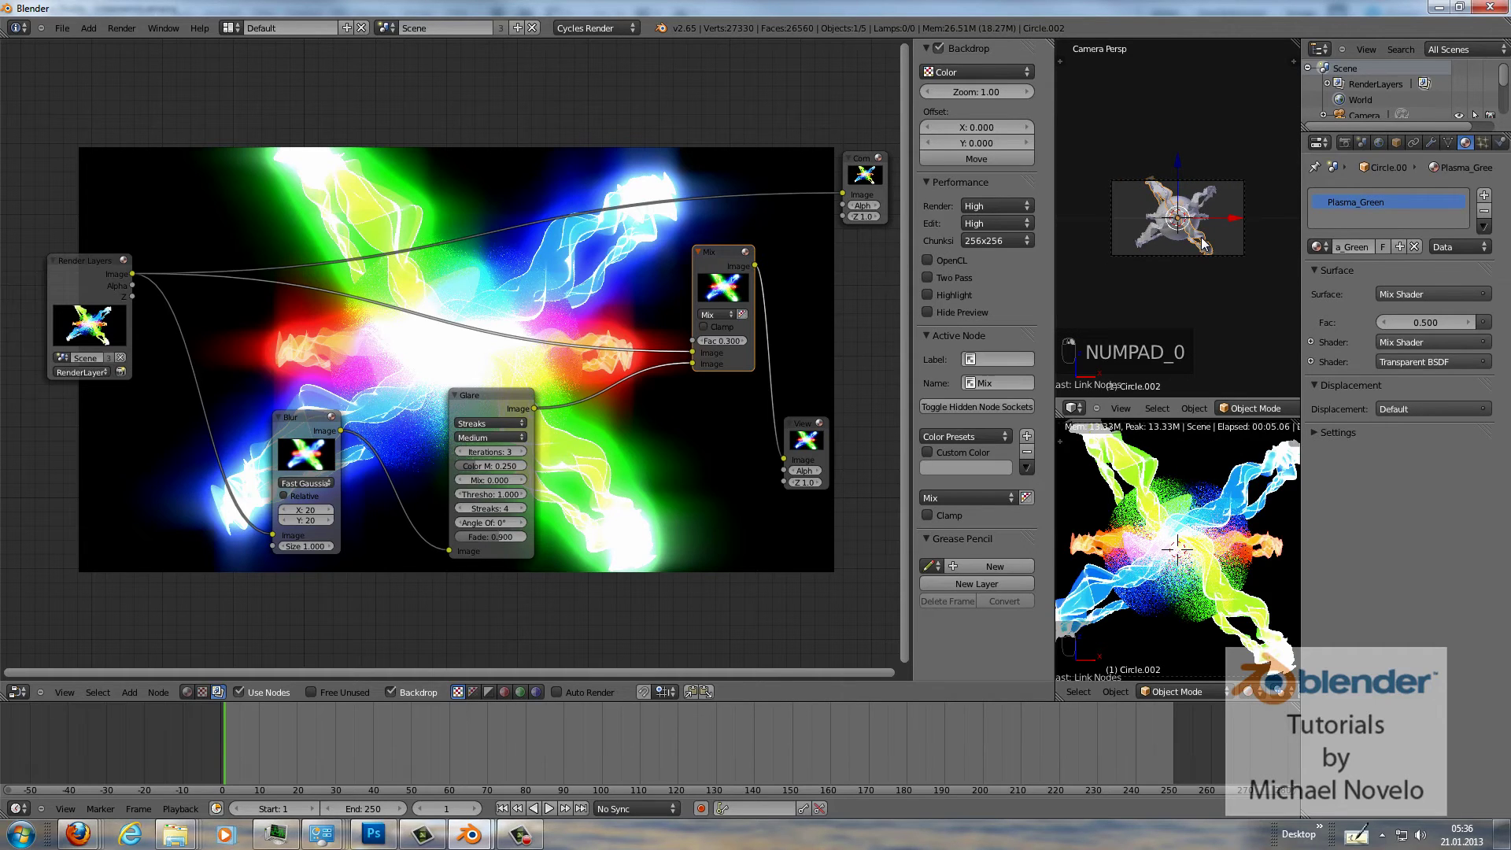
{"action": "key", "text": "r"}
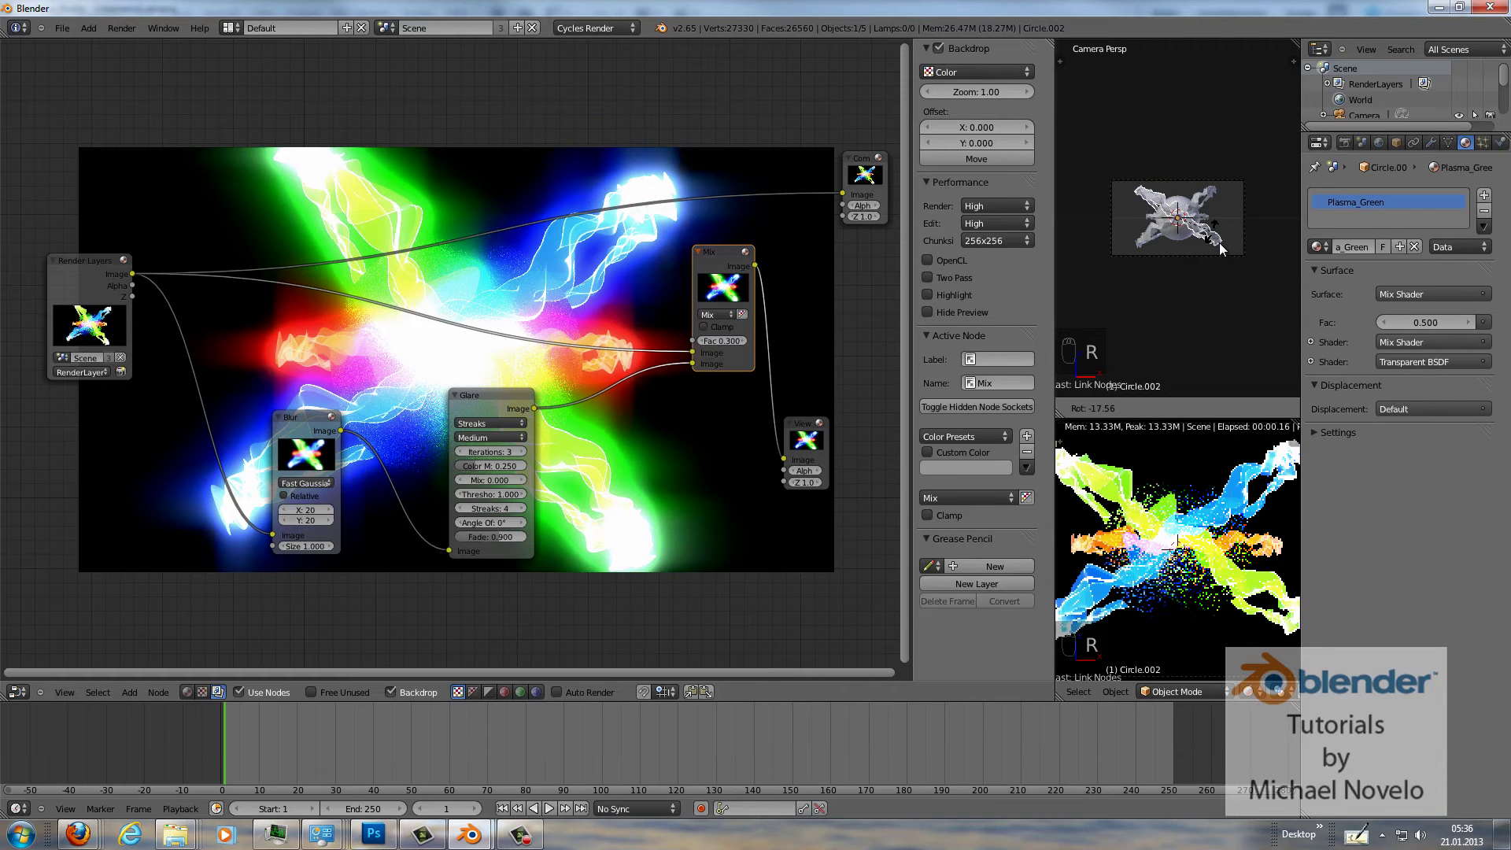
{"action": "left_click", "coordinate": [1220, 242]}
{"action": "key", "text": "s"}
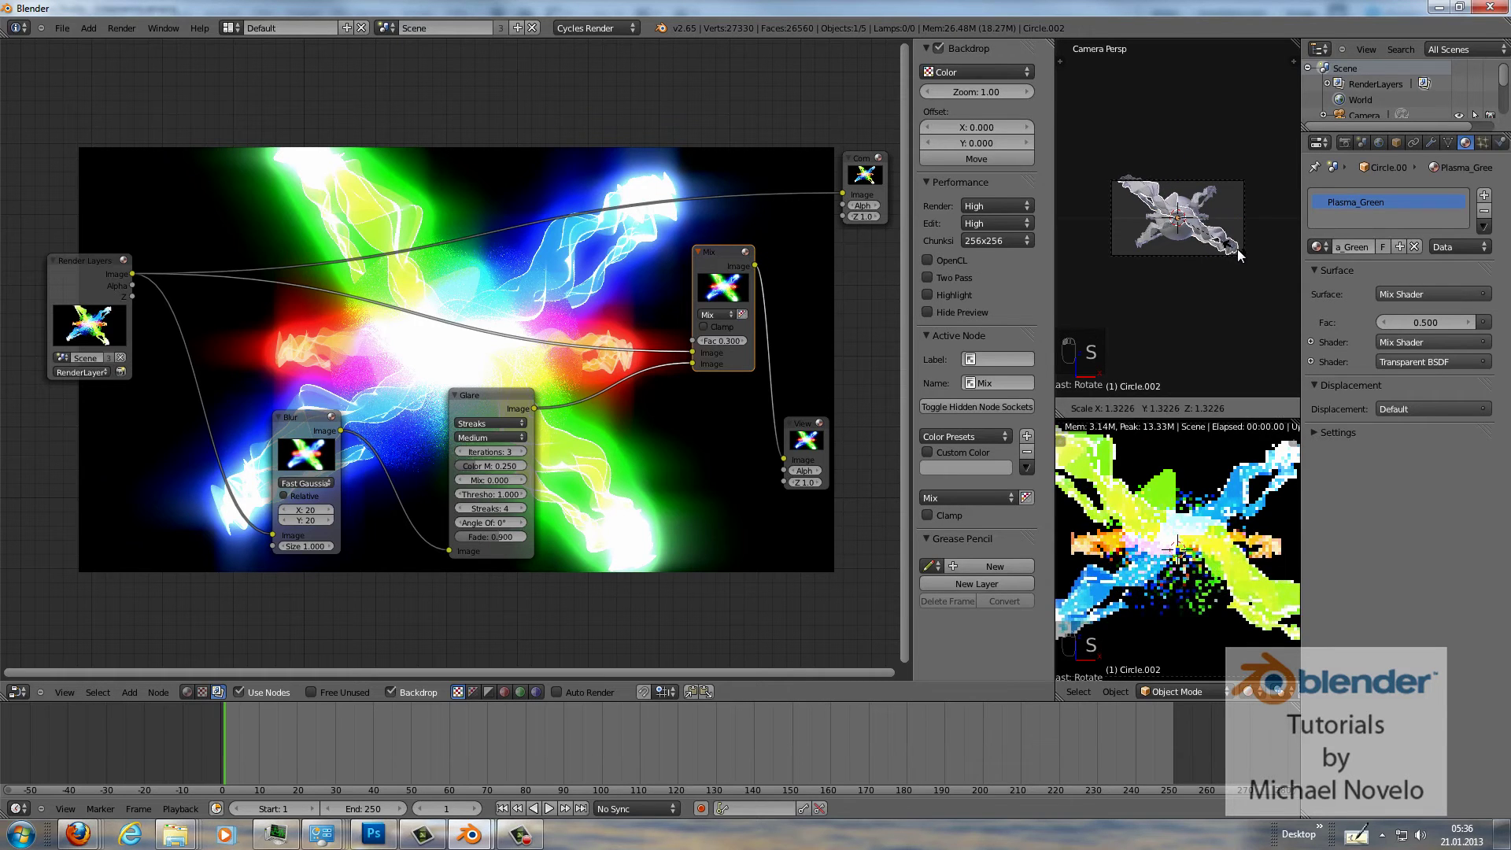
{"action": "left_click", "coordinate": [1242, 248]}
{"action": "key", "text": "r"}
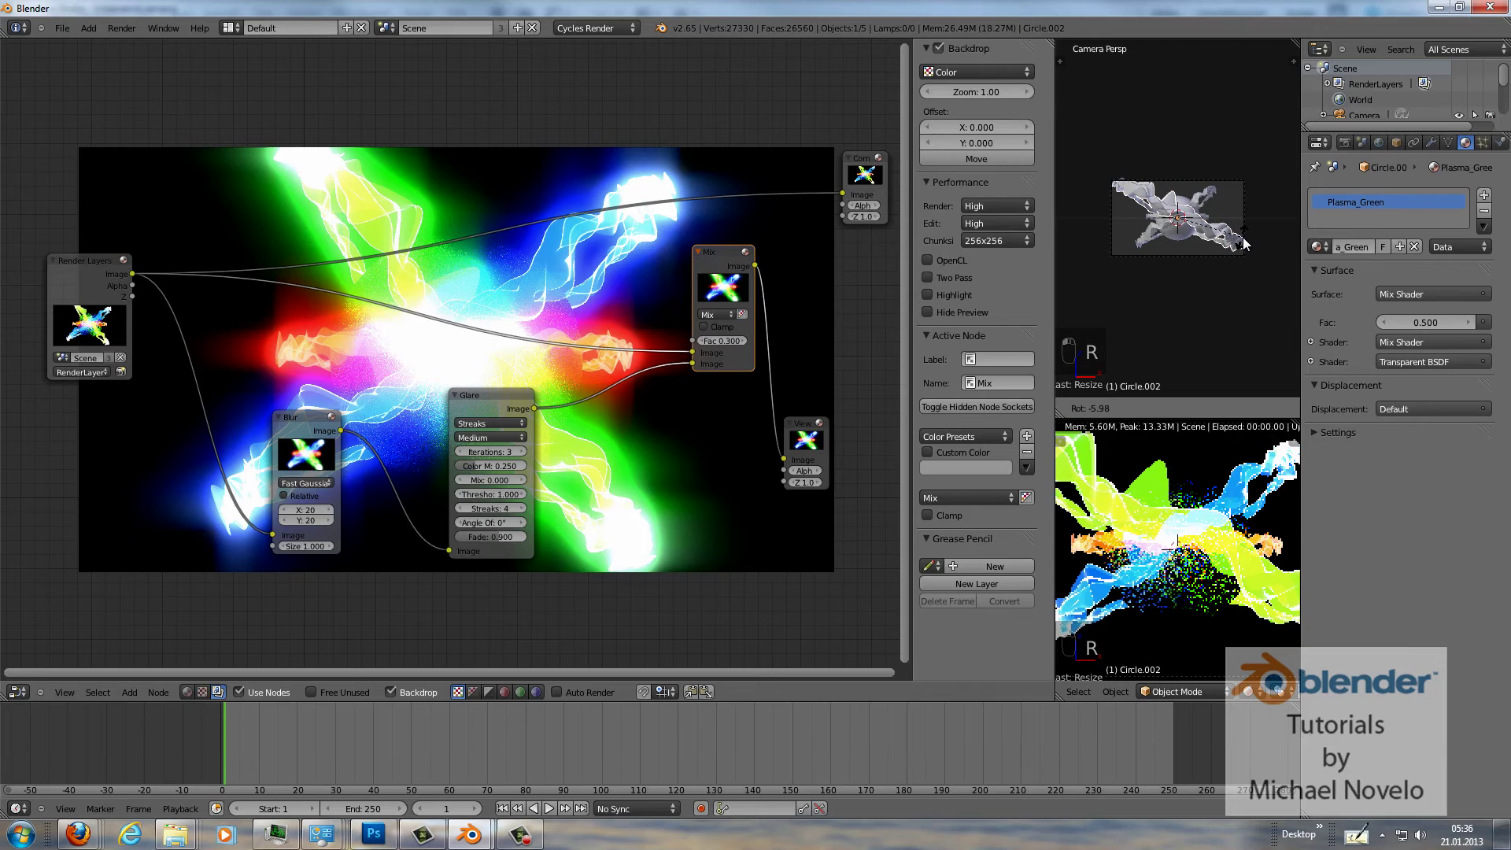
{"action": "left_click", "coordinate": [1180, 193]}
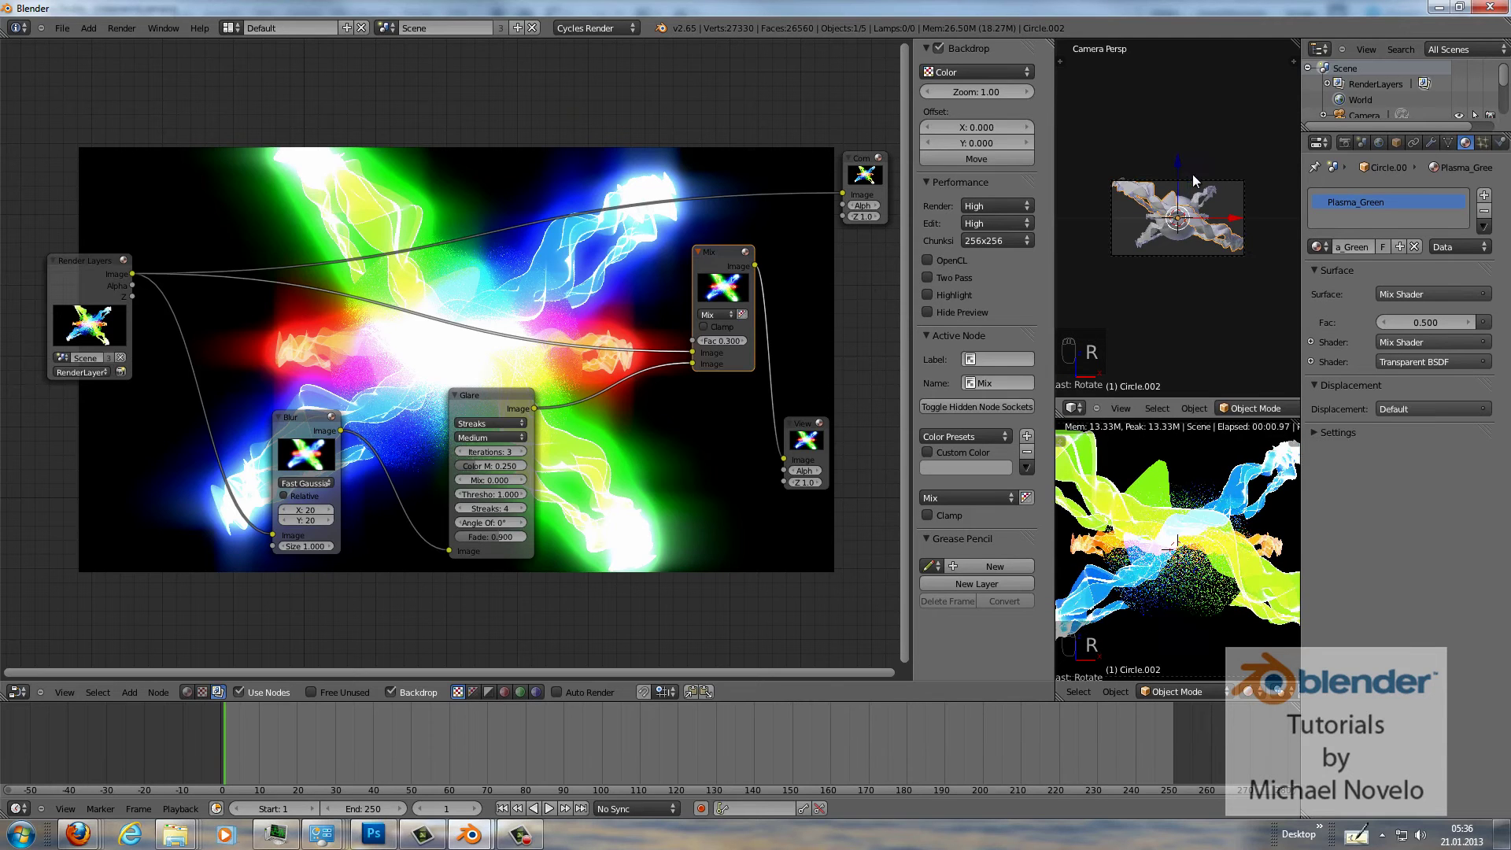
Select the blue plasma ring, scale it up by about 1.32 and rotate it slightly in camera view.
{"action": "right_click", "coordinate": [1214, 192]}
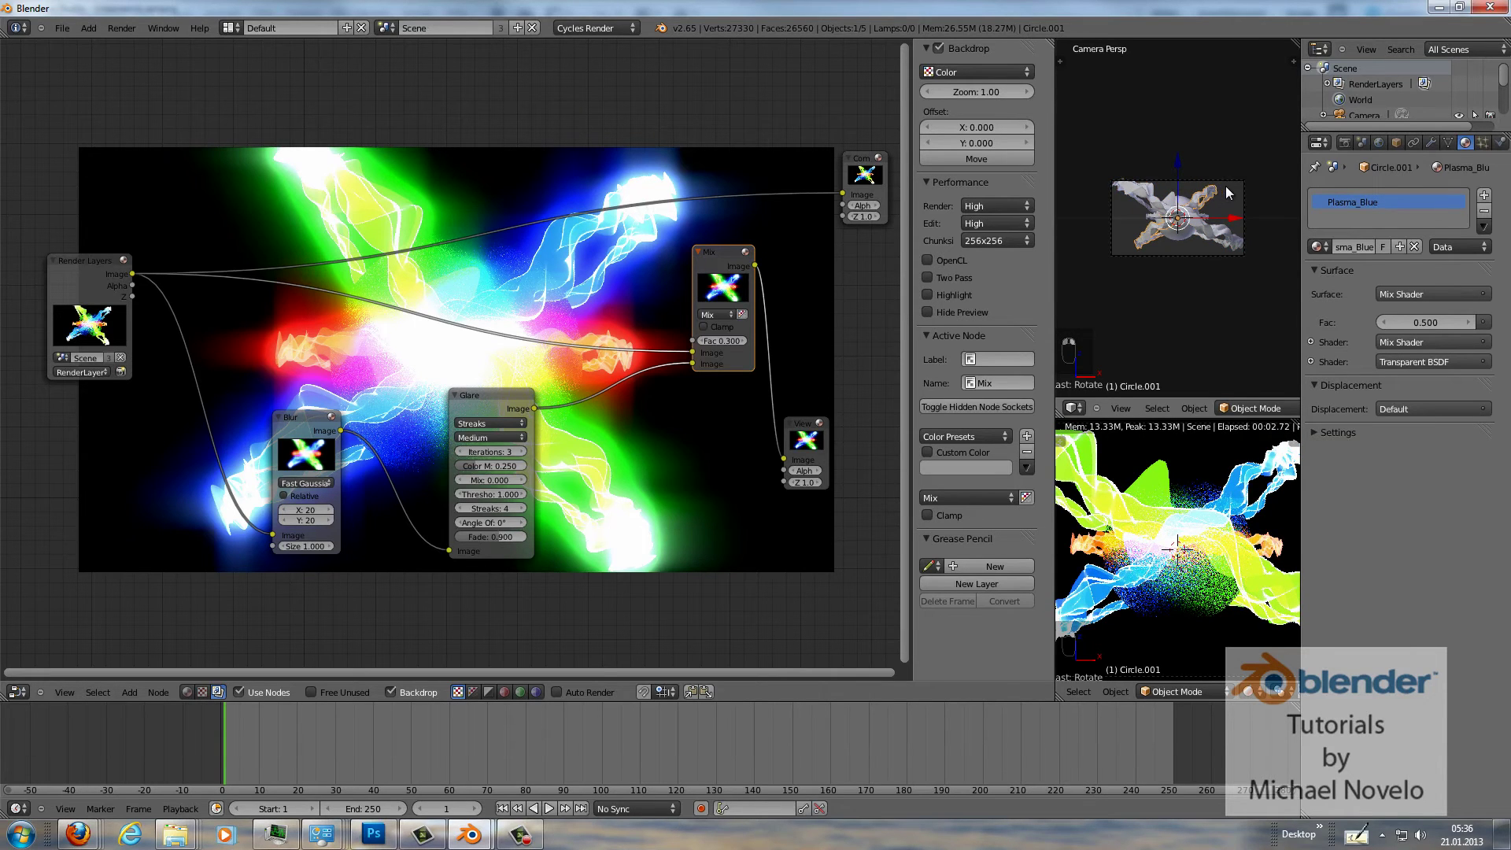
{"action": "key", "text": "r"}
{"action": "key", "text": "s"}
{"action": "left_click", "coordinate": [1257, 186]}
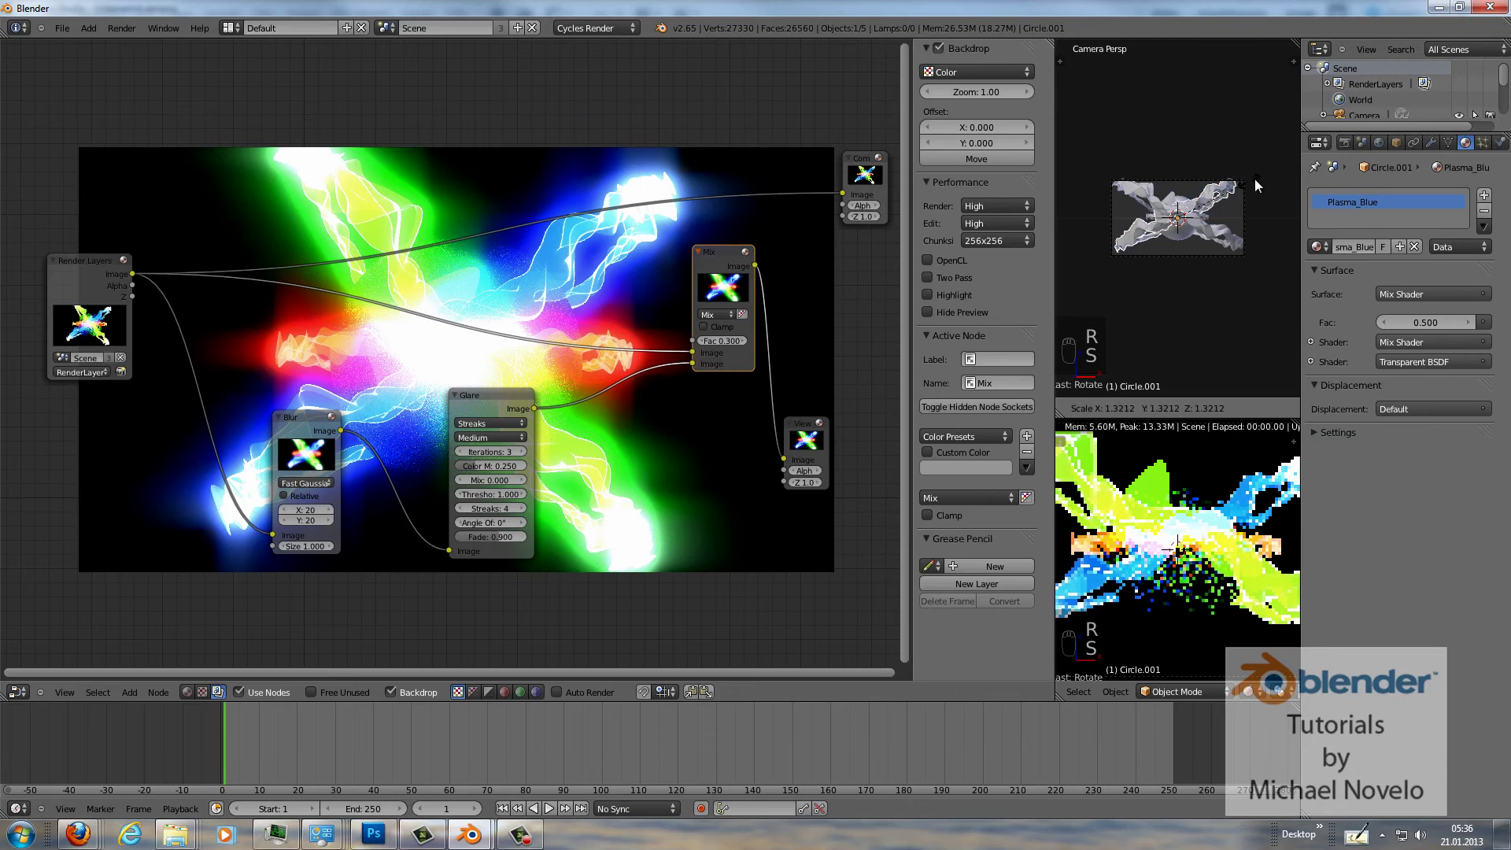
{"action": "key", "text": "r"}
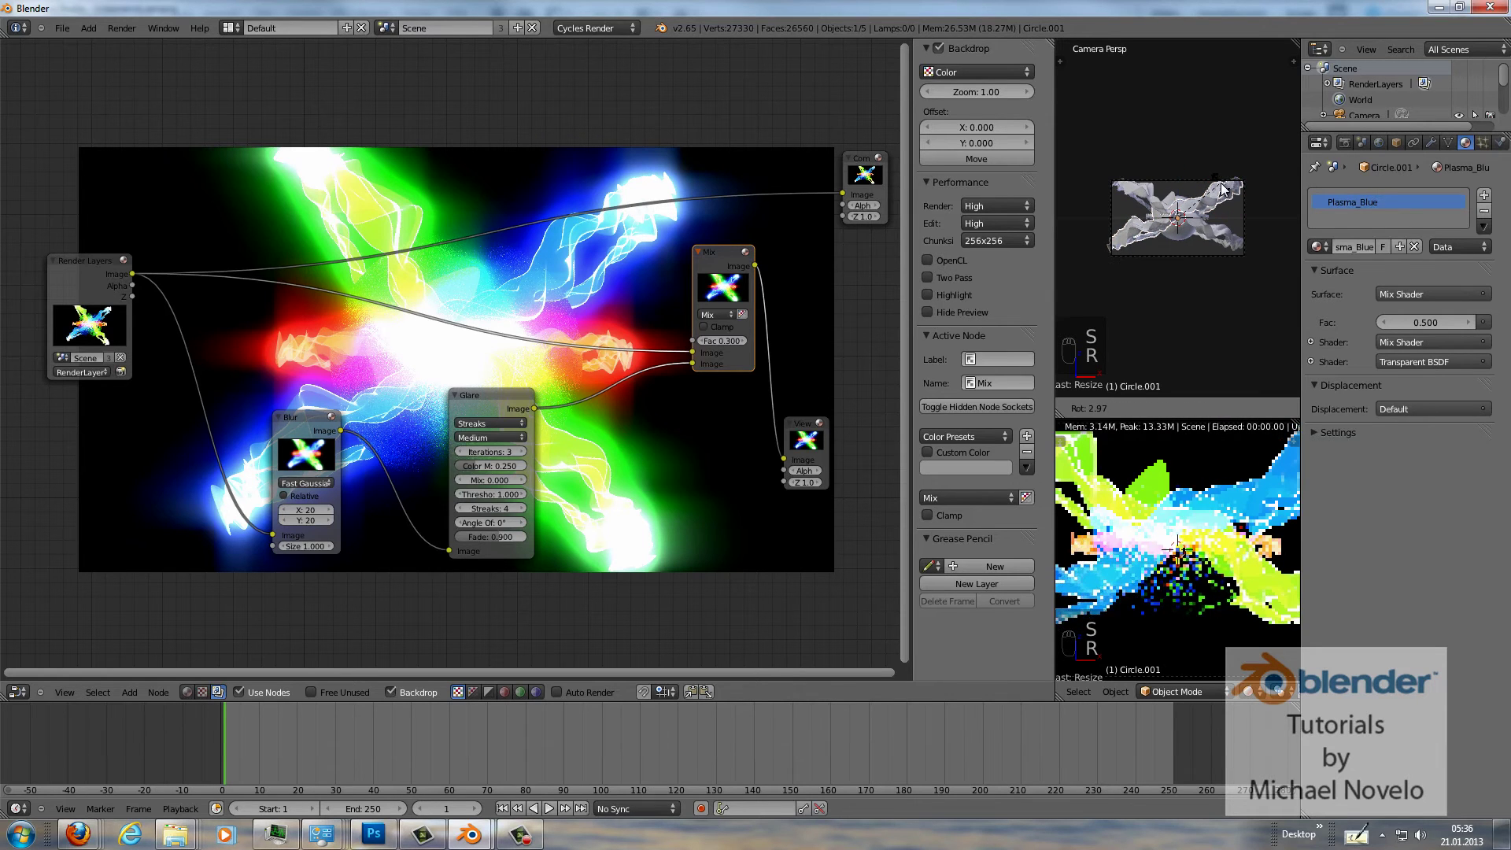
{"action": "left_click", "coordinate": [1222, 201]}
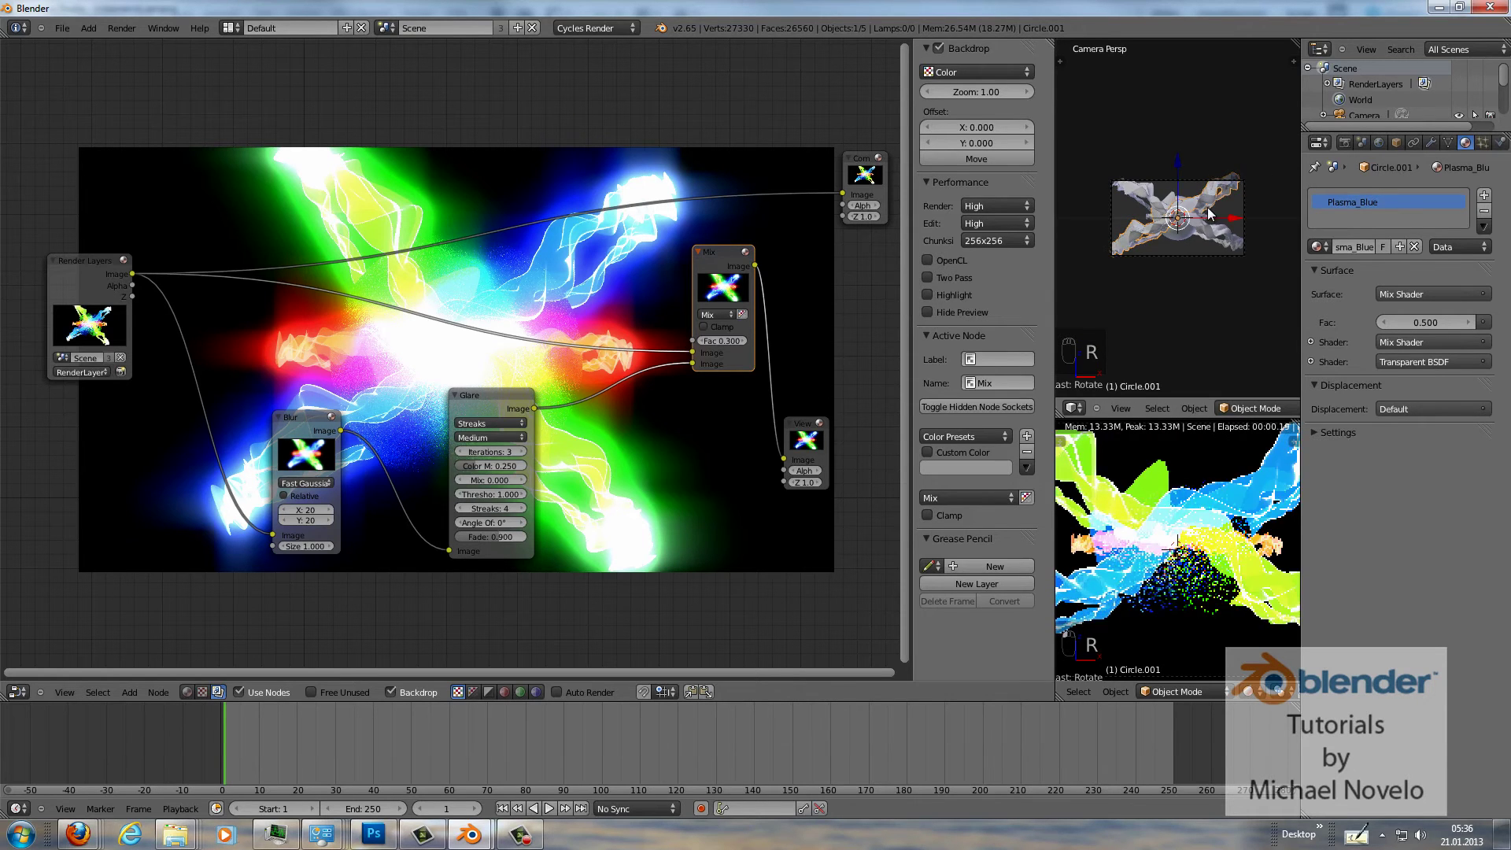
Scale the blue plasma ring along the Y axis by about 0.71.
{"action": "middle_click_drag", "start_coordinate": [1222, 200], "coordinate": [1256, 223]}
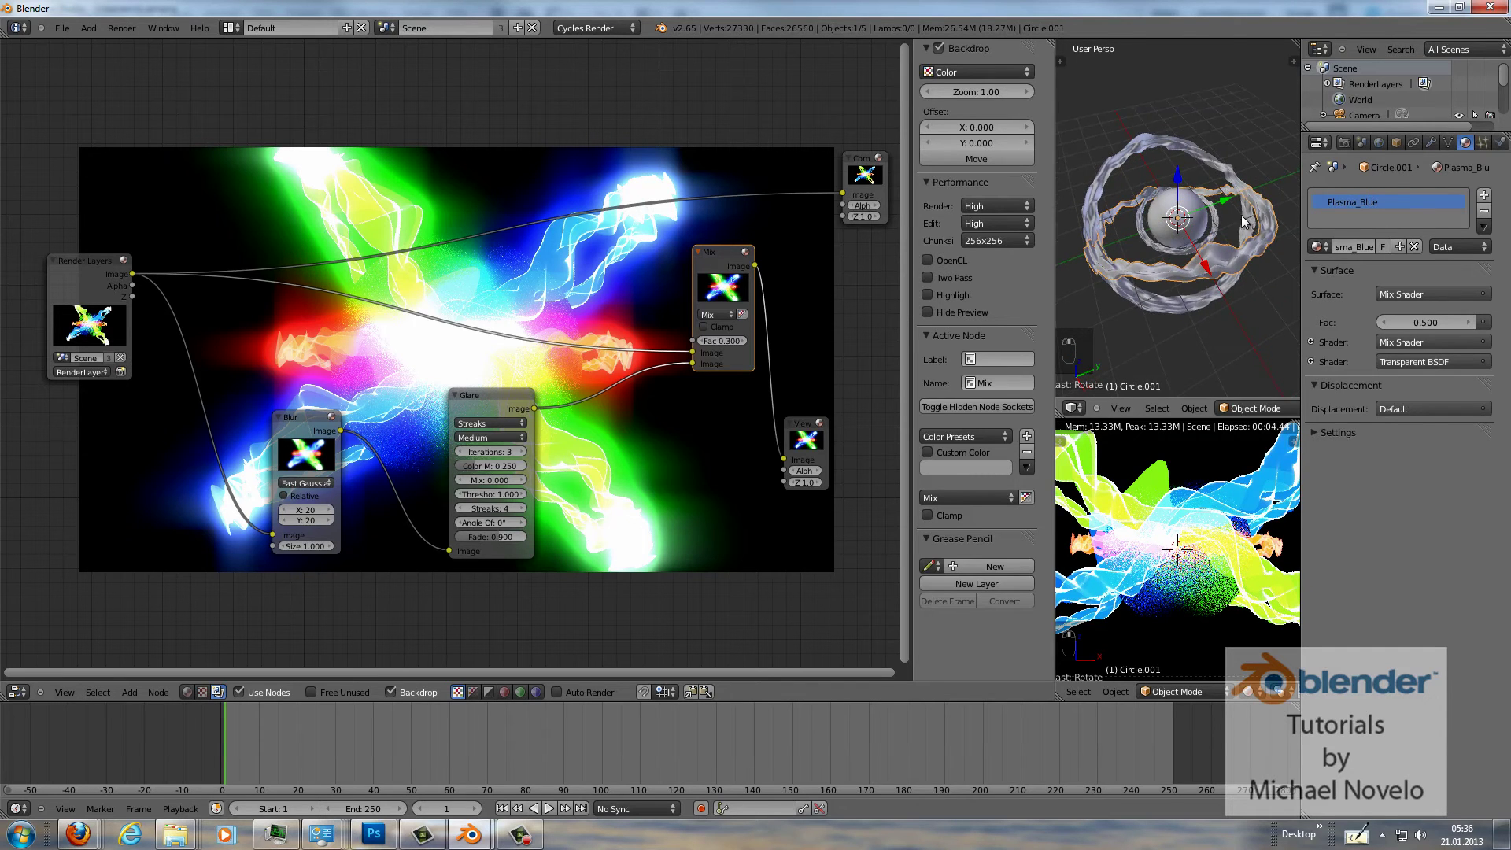
{"action": "key", "text": "s"}
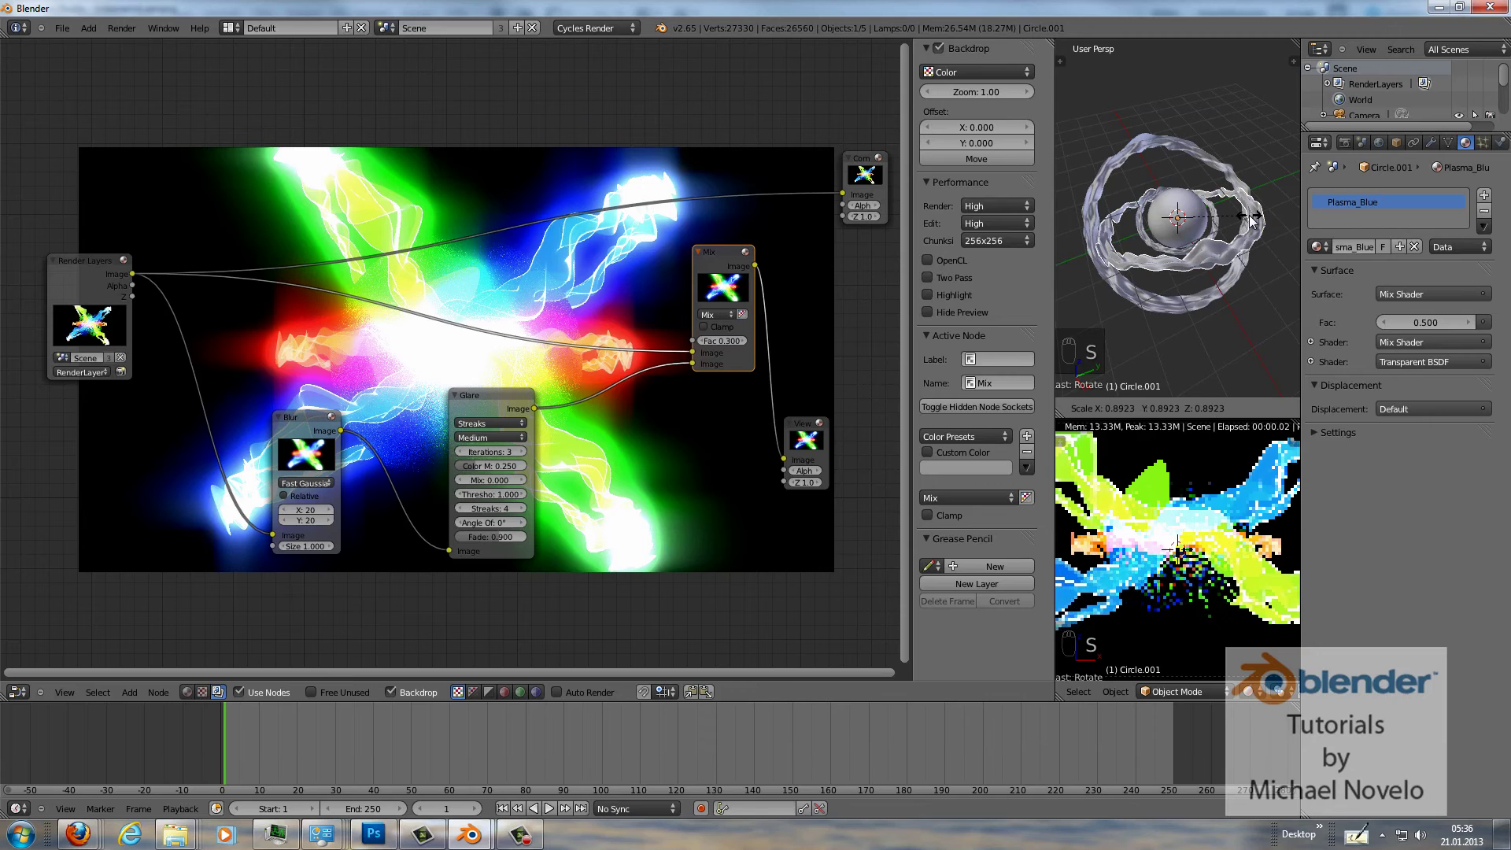
{"action": "key", "text": "y"}
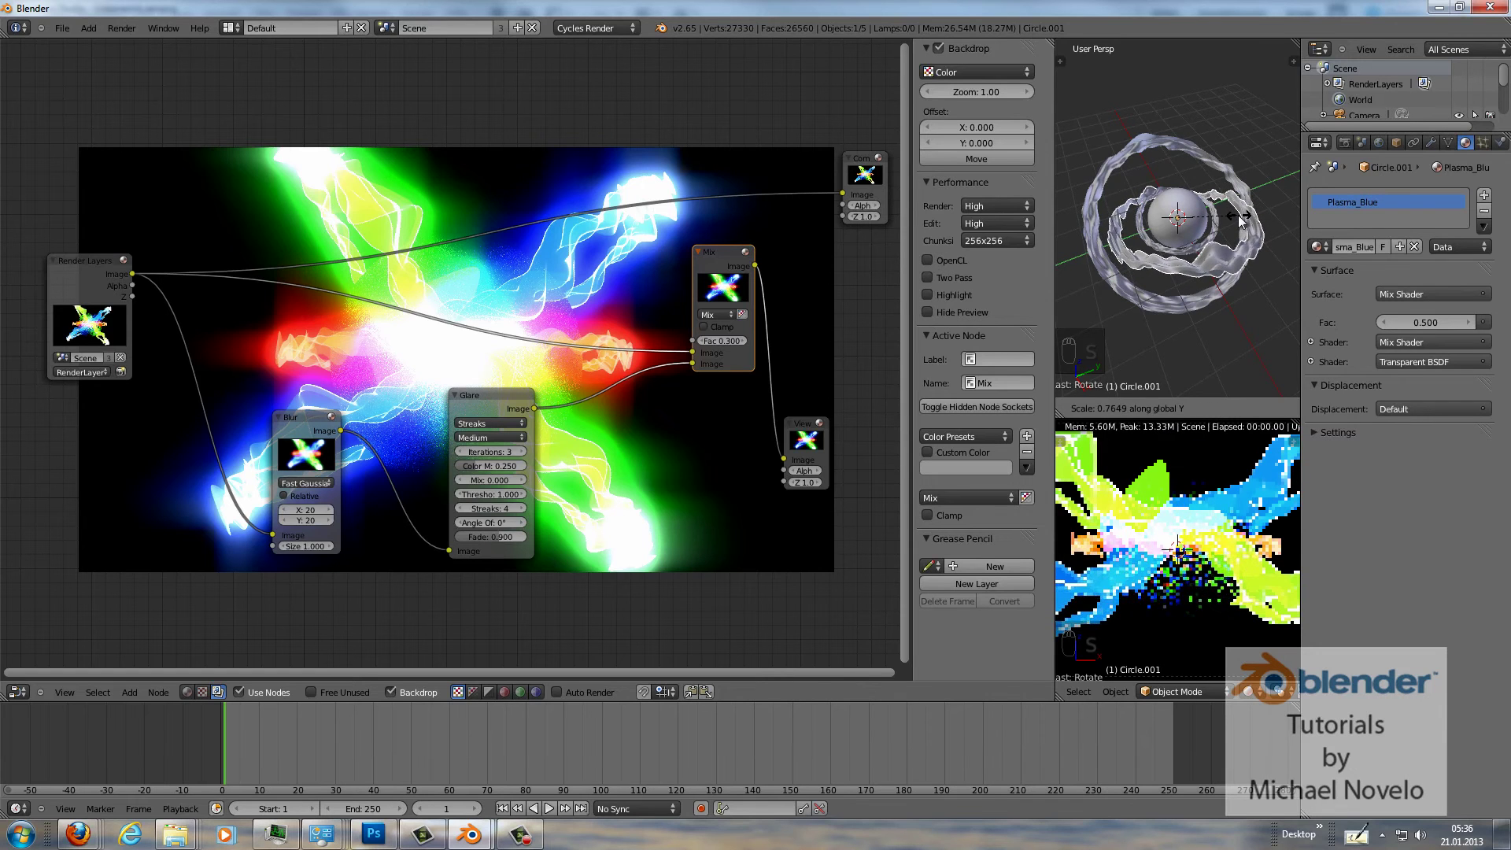
{"action": "mouse_move", "coordinate": [1233, 222]}
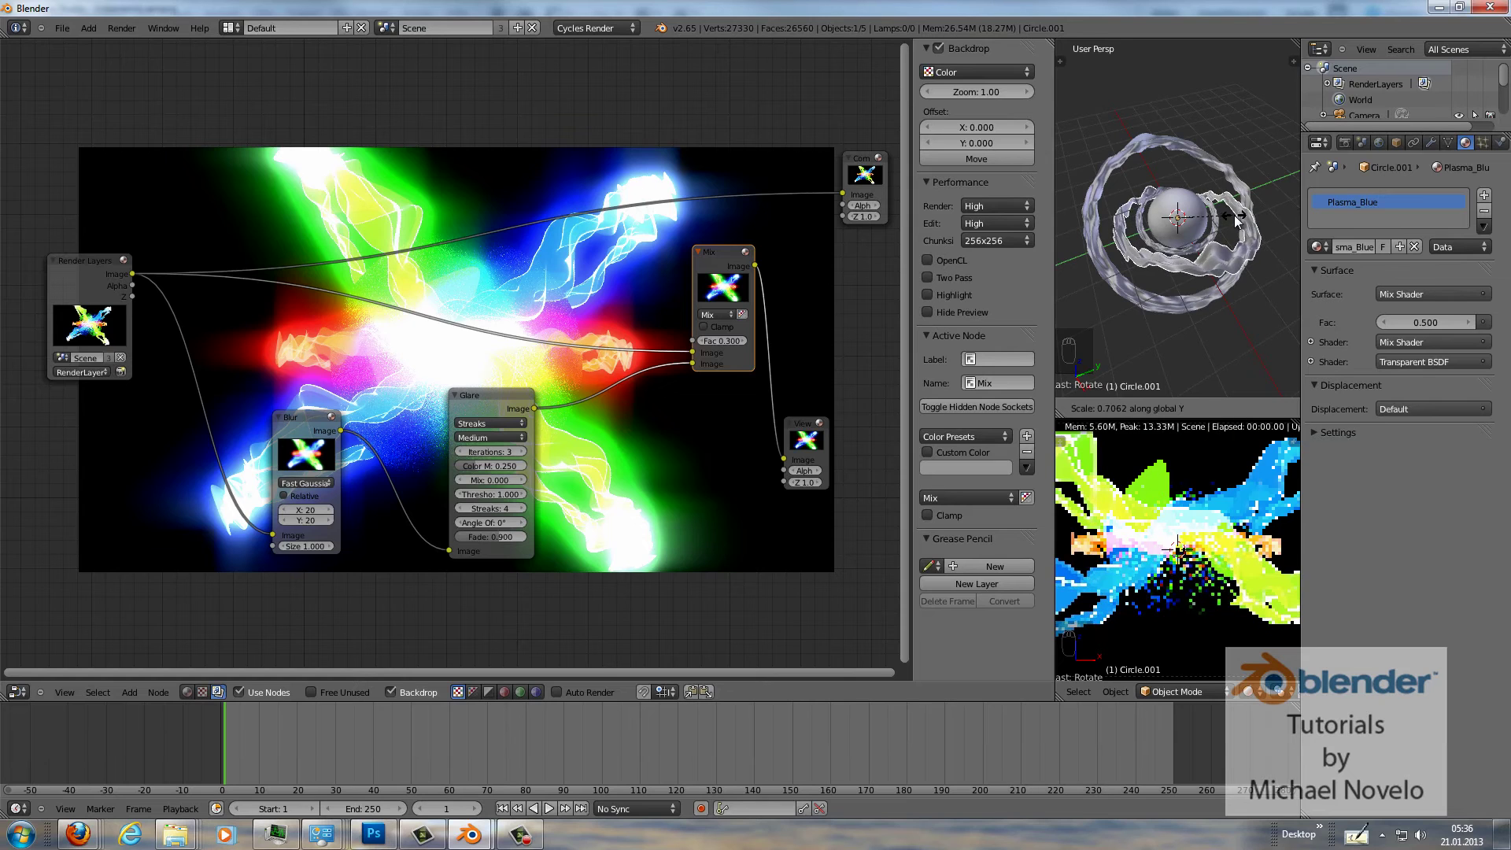
{"action": "left_click", "coordinate": [1236, 223]}
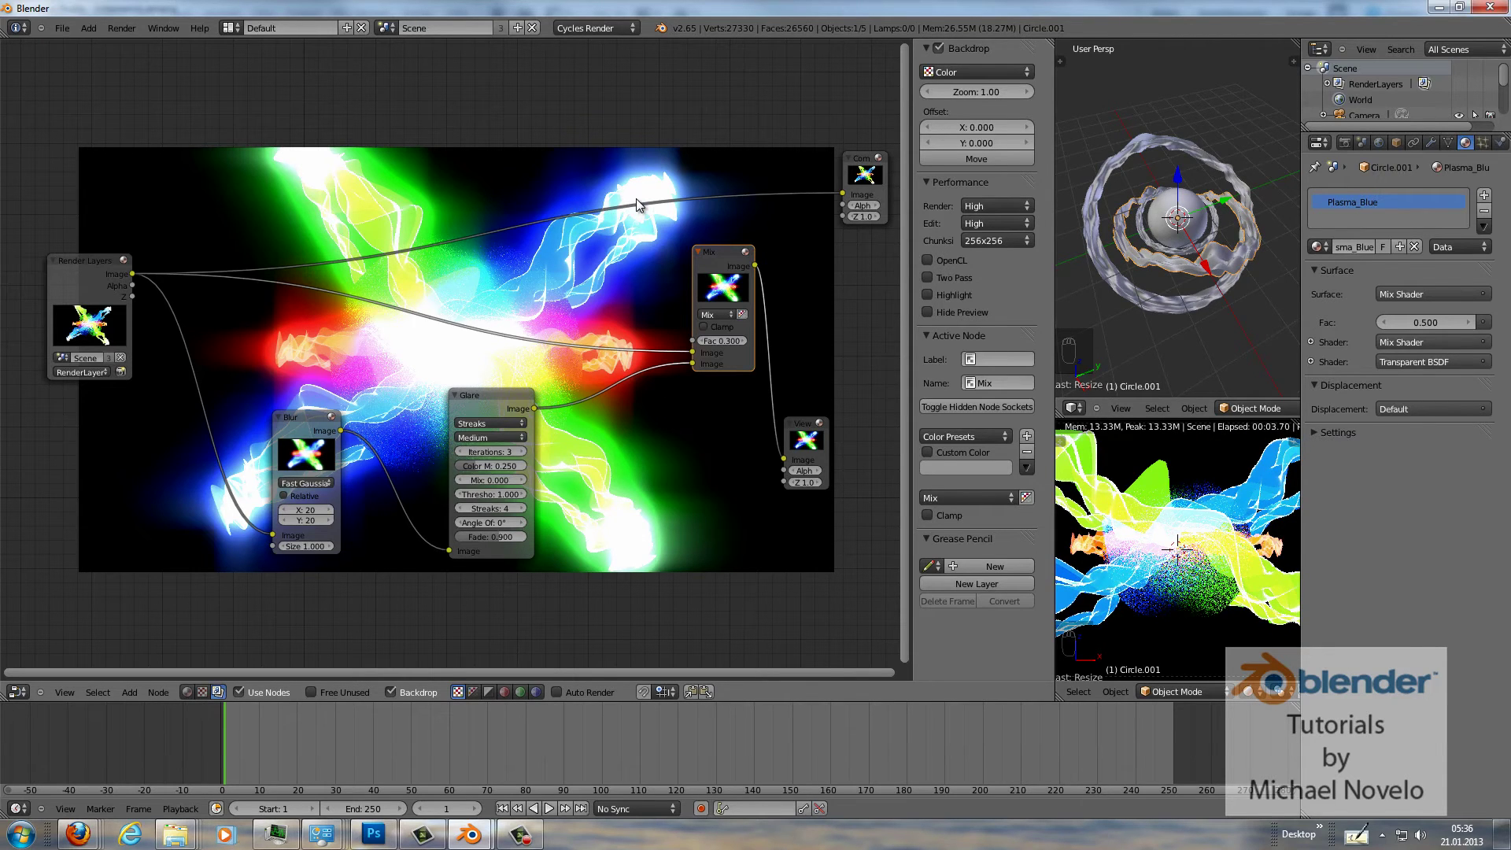
Render the scene with the adjusted rings and return to the compositing nodes.
{"action": "key", "text": "F12"}
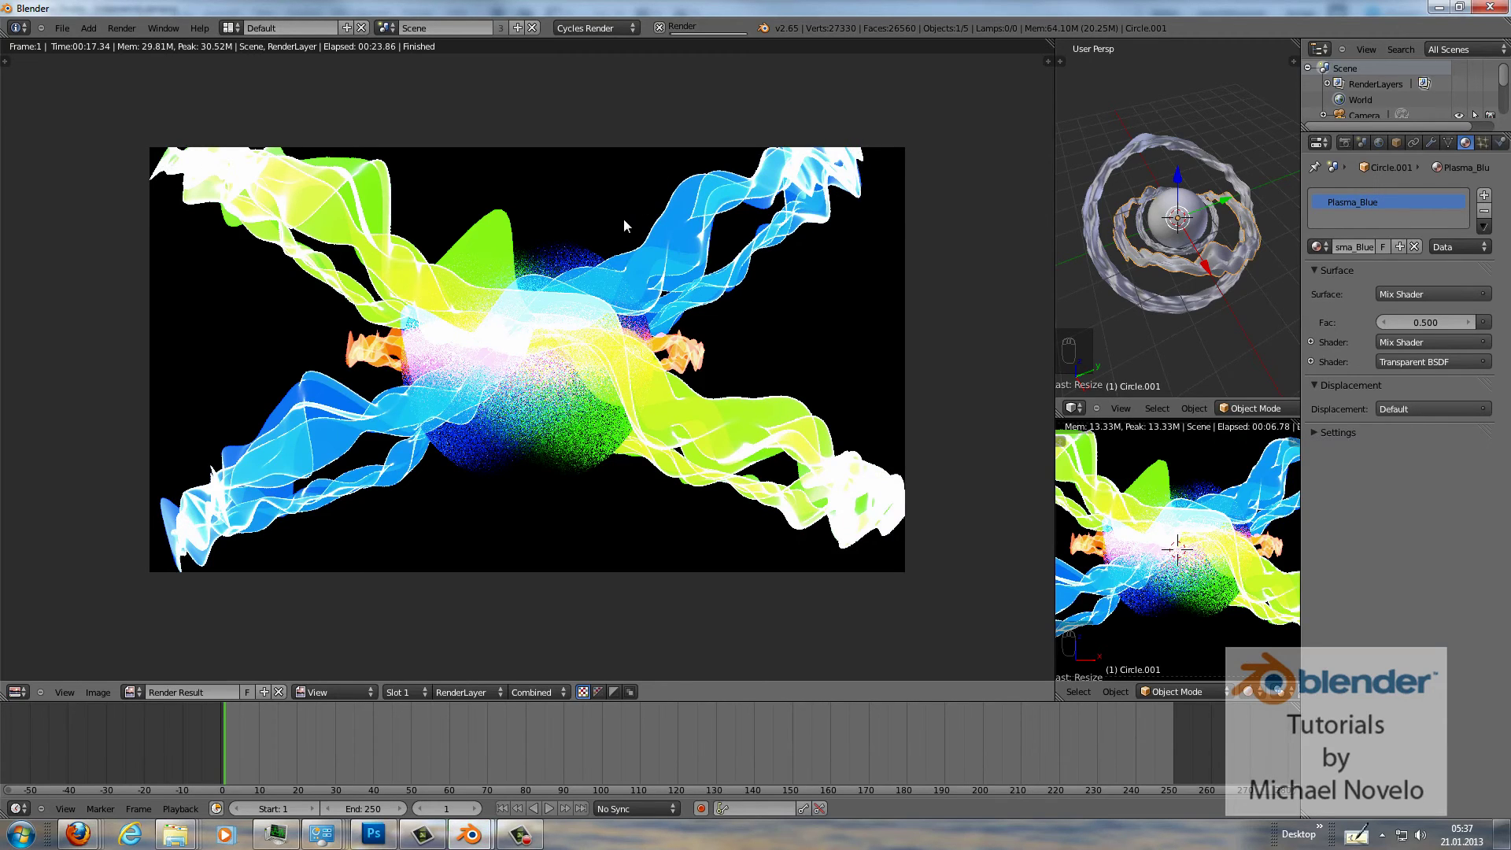
{"action": "key", "text": "Escape"}
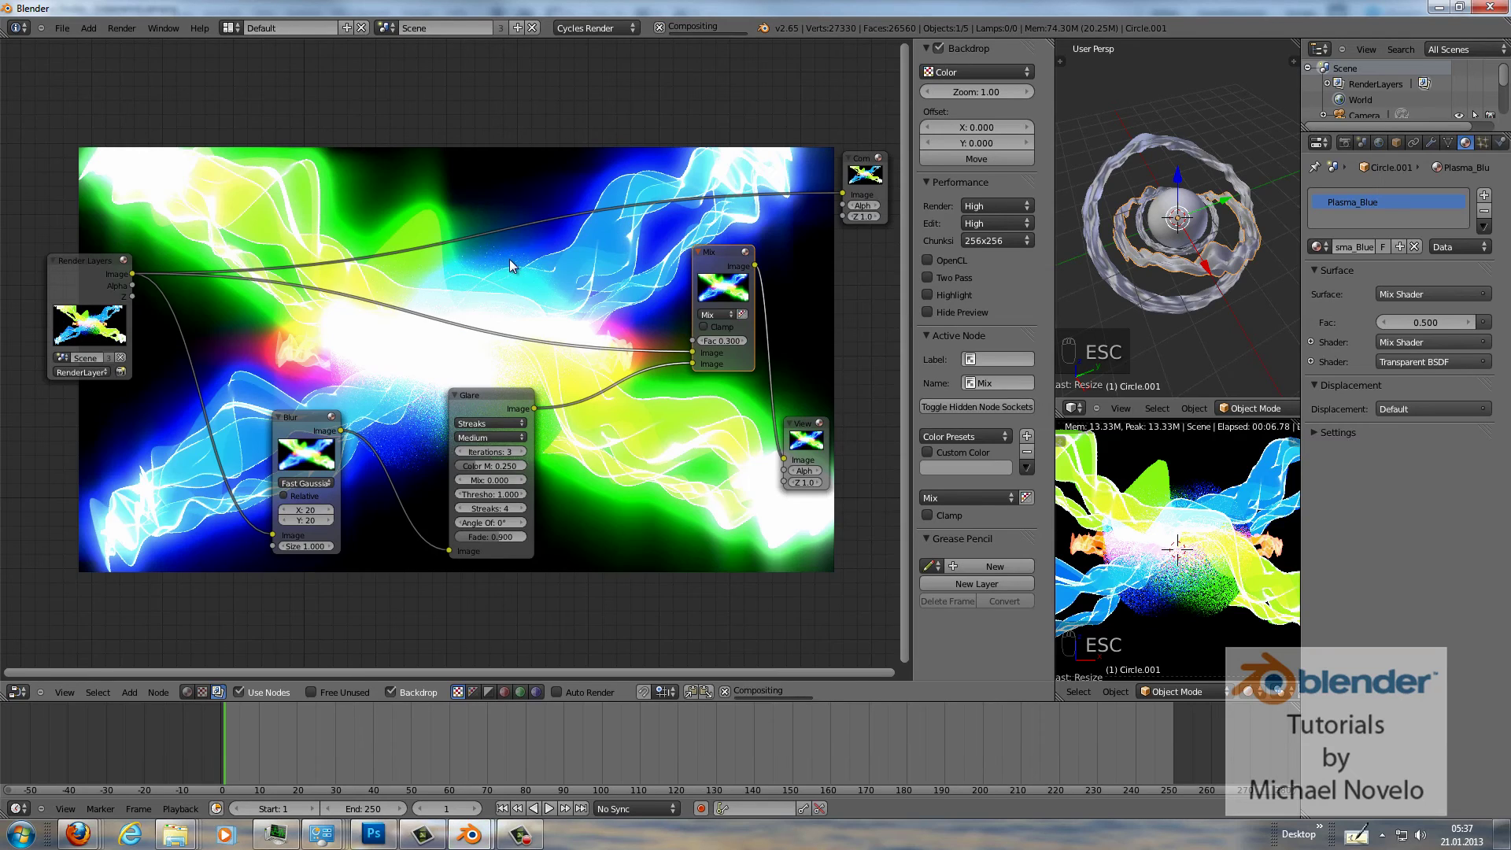
Link the Mix output to the Composite image input and shift the Mix and Blur nodes closer to Render Layers.
{"action": "left_click_drag", "start_coordinate": [760, 263], "coordinate": [836, 191]}
{"action": "left_click_drag", "start_coordinate": [707, 253], "coordinate": [674, 255]}
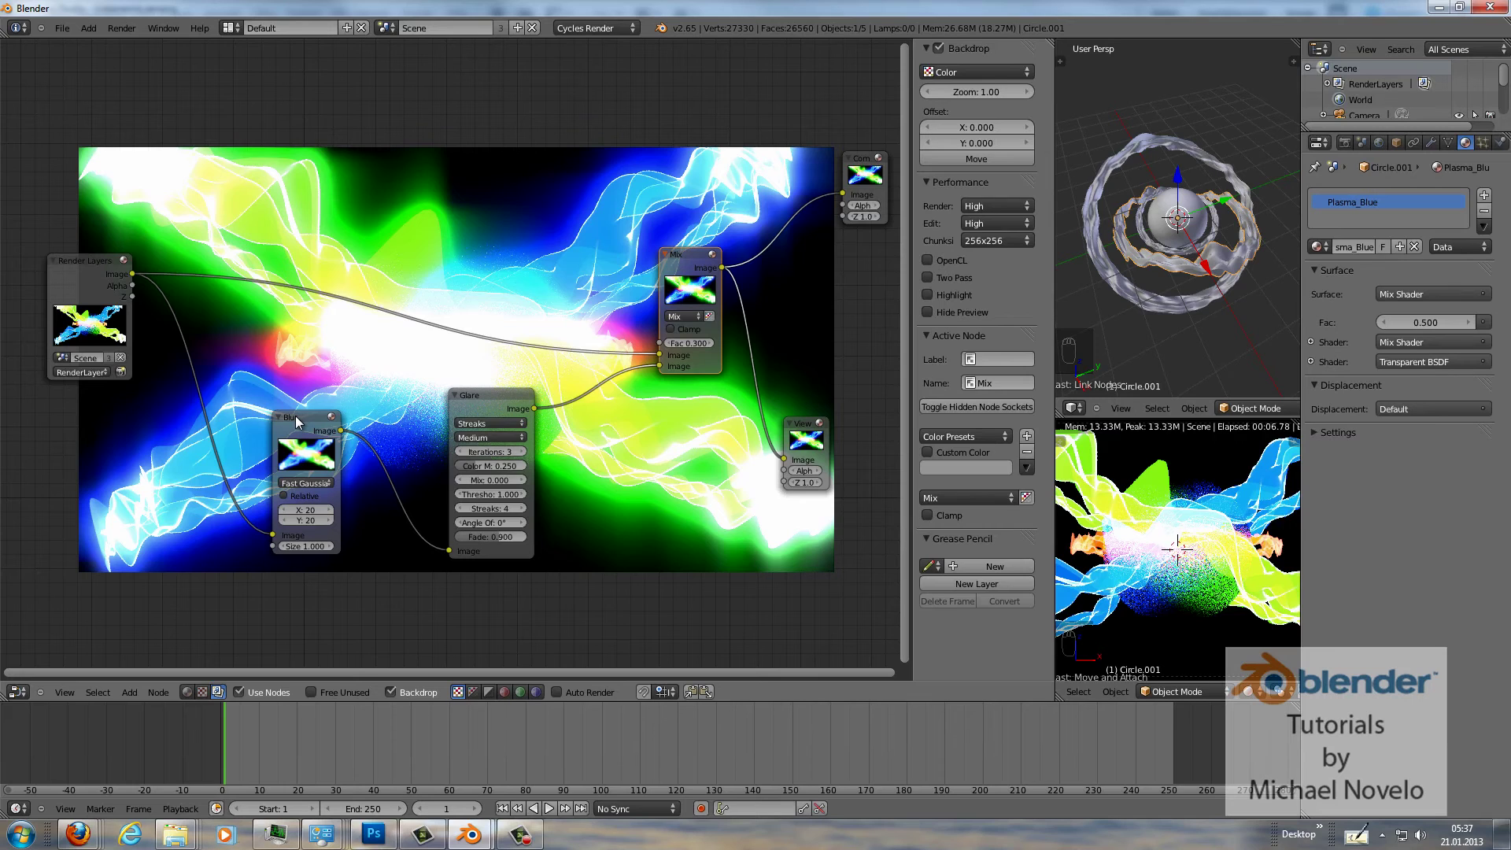
{"action": "left_click_drag", "start_coordinate": [255, 417], "coordinate": [238, 418]}
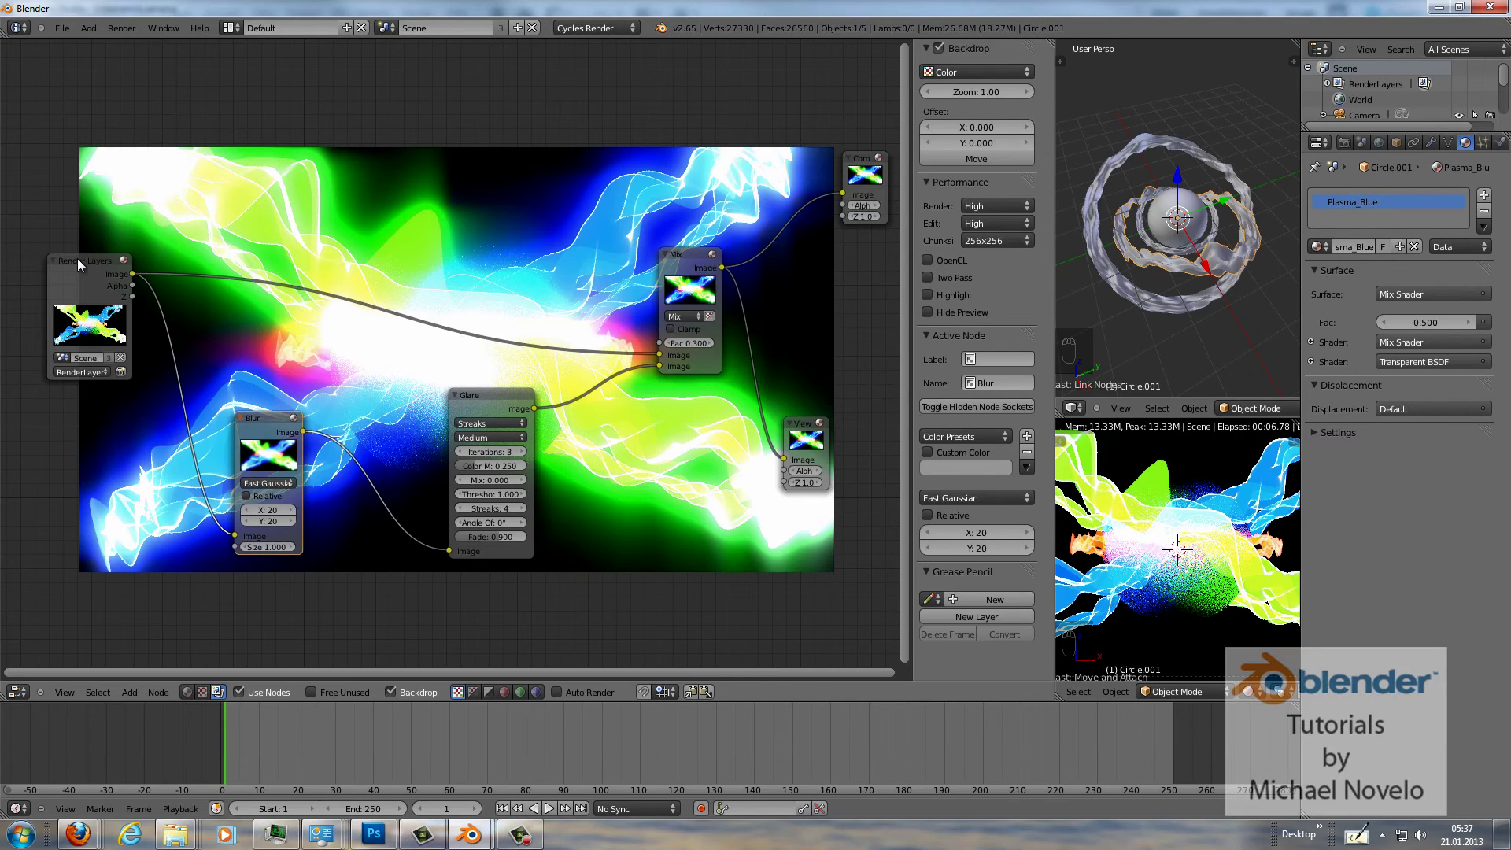
Add a second Blur node and insert it on the link between Render Layers and the Mix node.
{"action": "key", "text": "shift+a"}
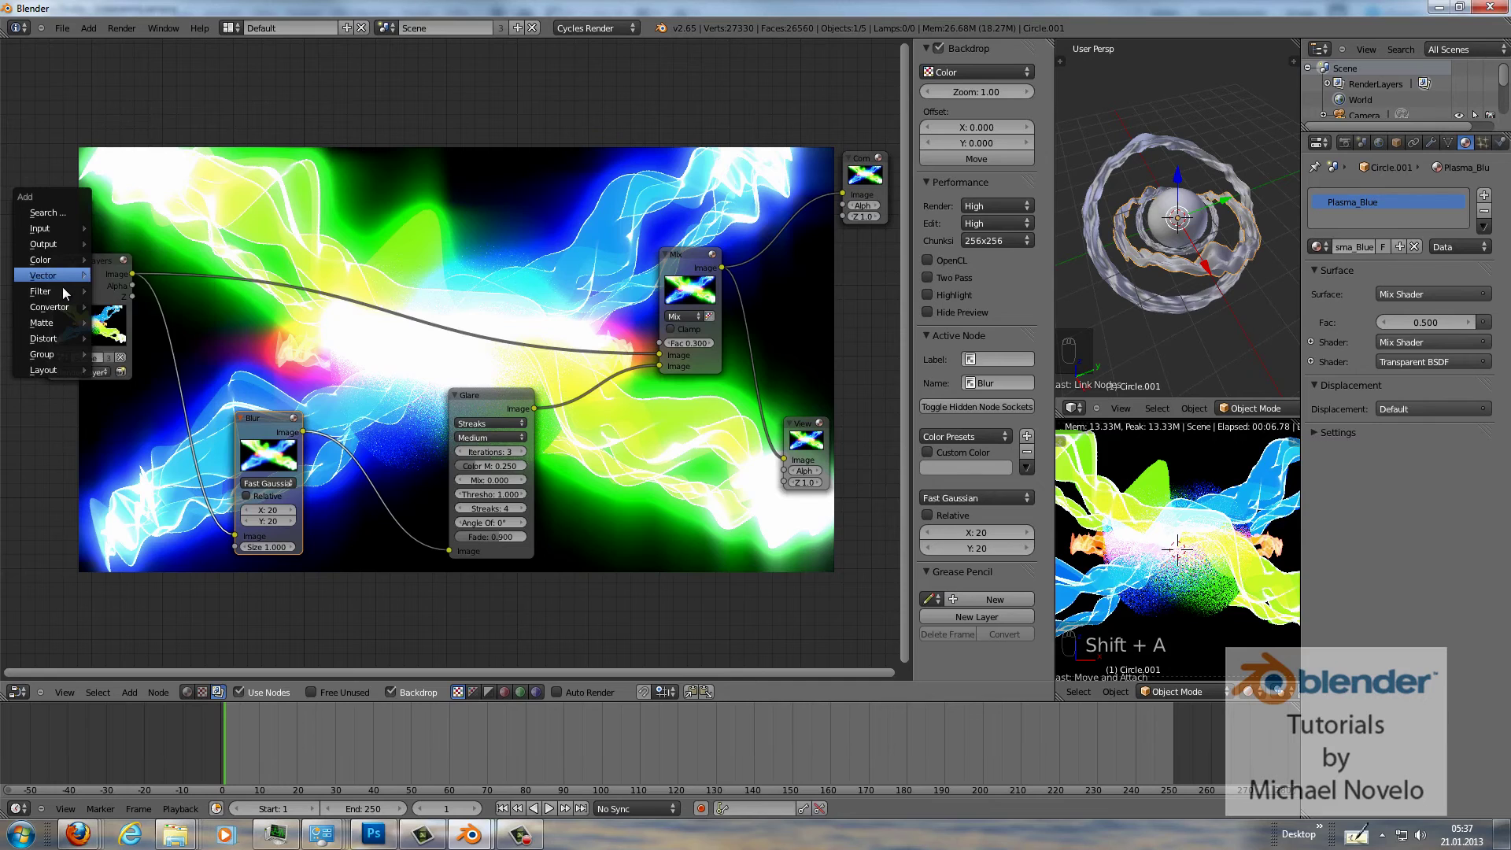
{"action": "mouse_move", "coordinate": [63, 288]}
{"action": "left_click", "coordinate": [137, 308]}
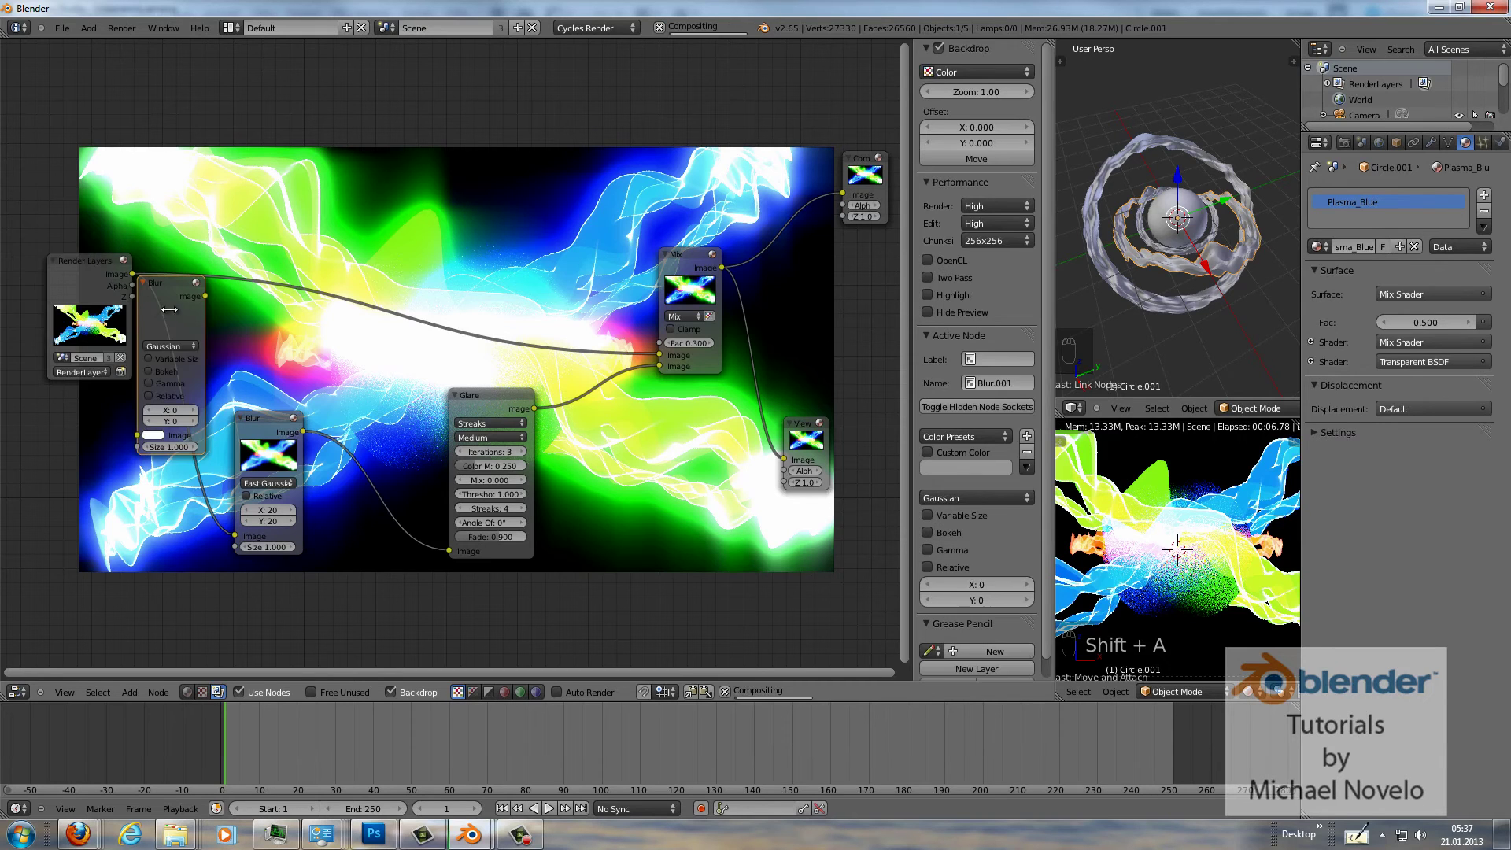
{"action": "left_click", "coordinate": [317, 219]}
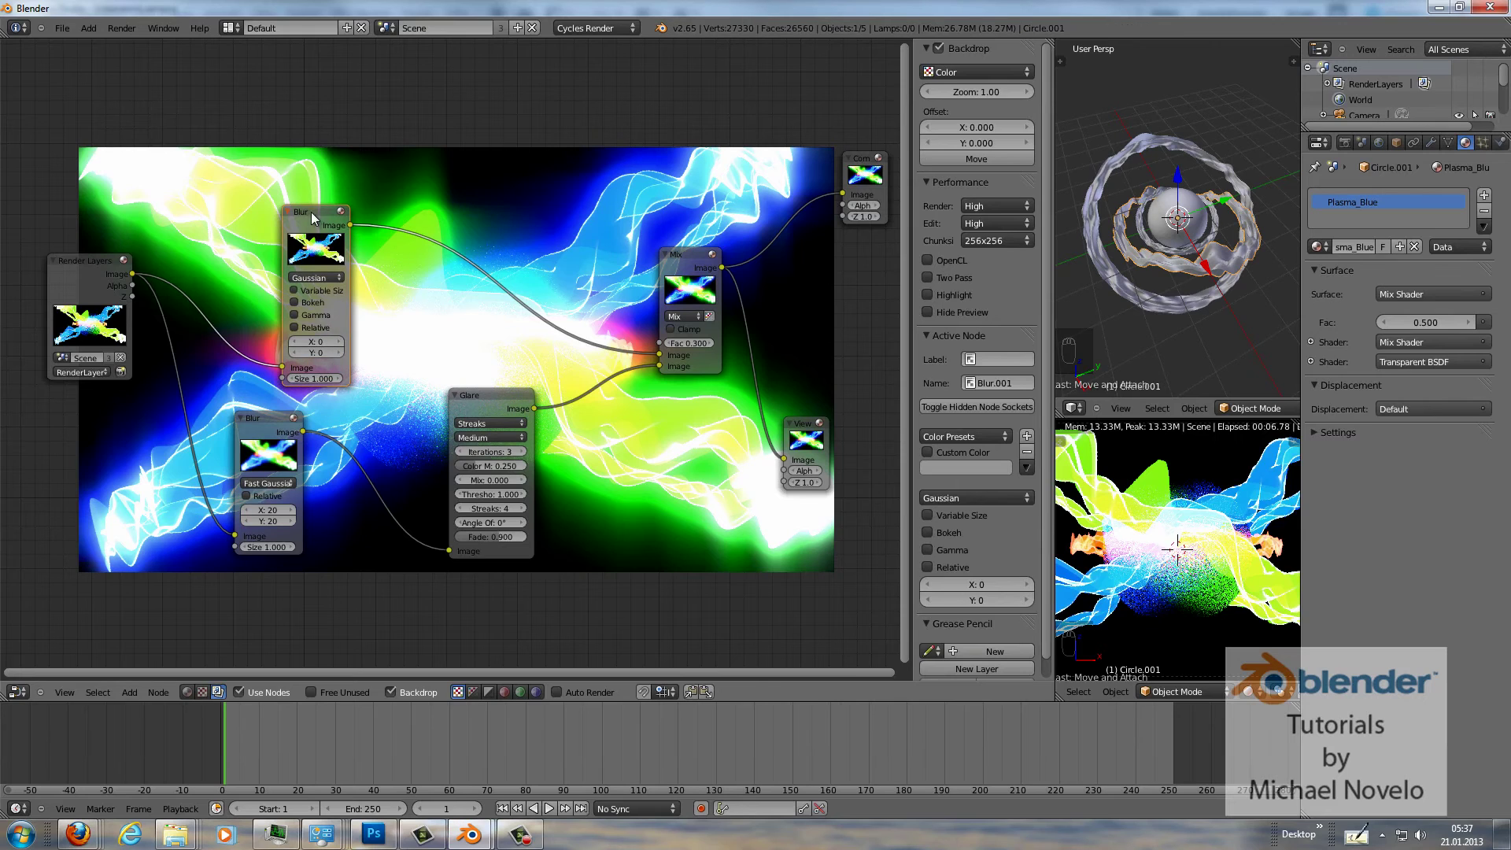
{"action": "left_click_drag", "start_coordinate": [313, 219], "coordinate": [364, 190]}
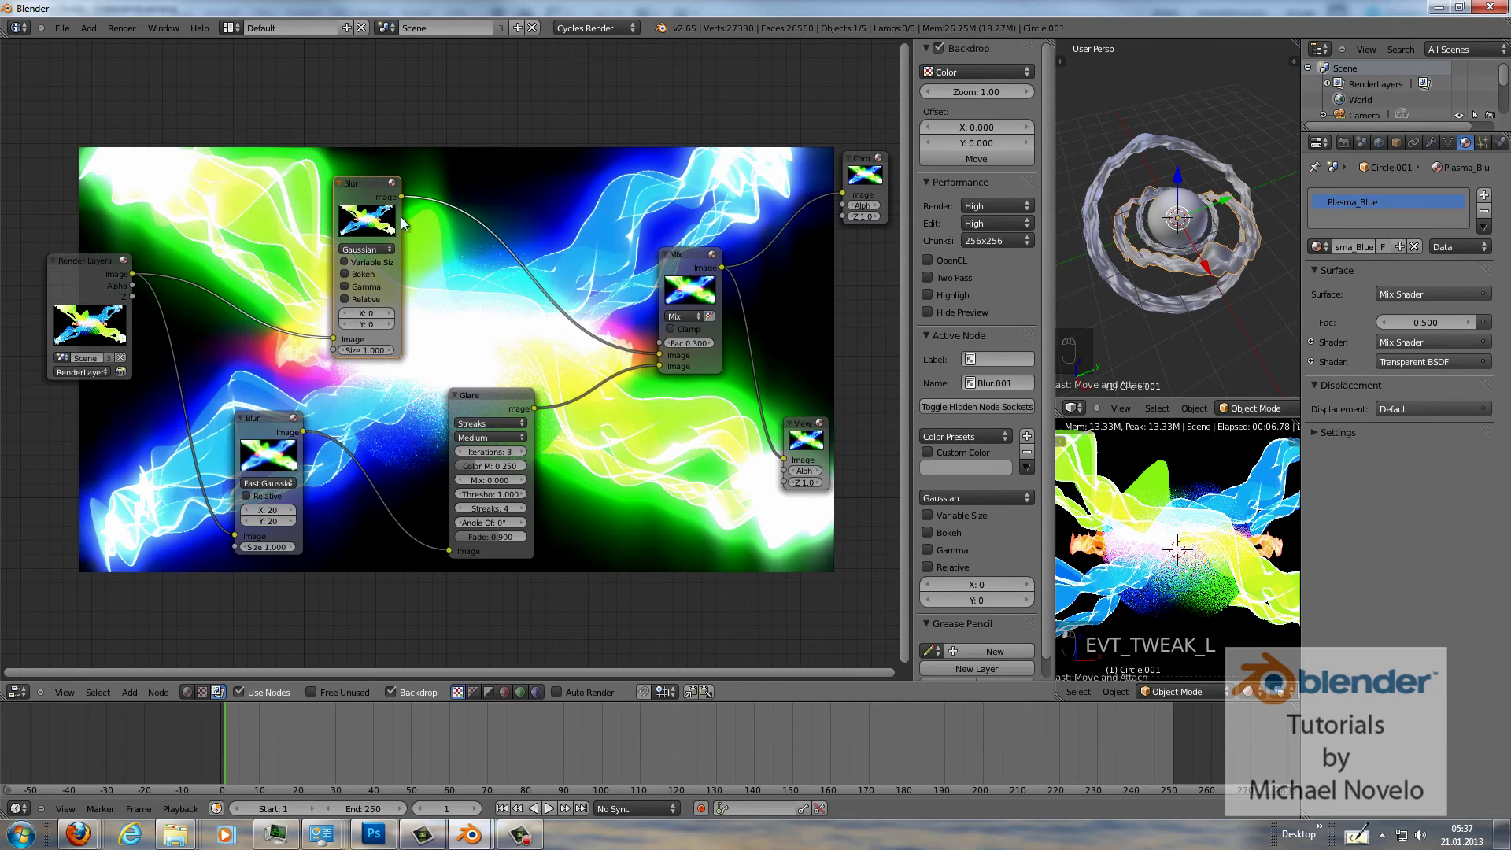
Set the new Blur node to Fast Gaussian with Relative enabled and 2% for both X and Y.
{"action": "left_click", "coordinate": [365, 250]}
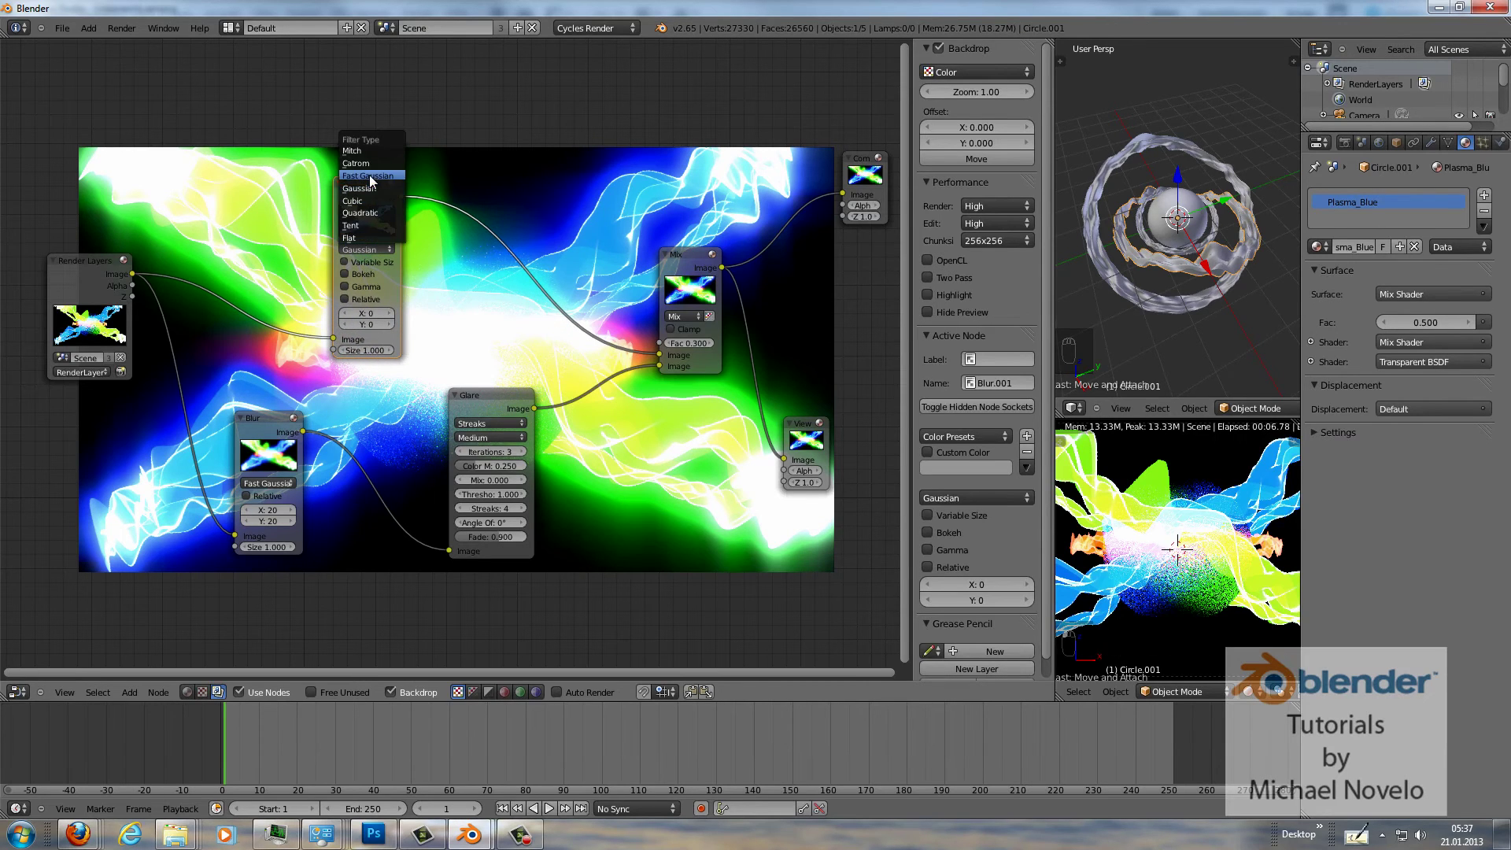
{"action": "left_click", "coordinate": [370, 174]}
{"action": "left_click", "coordinate": [351, 260]}
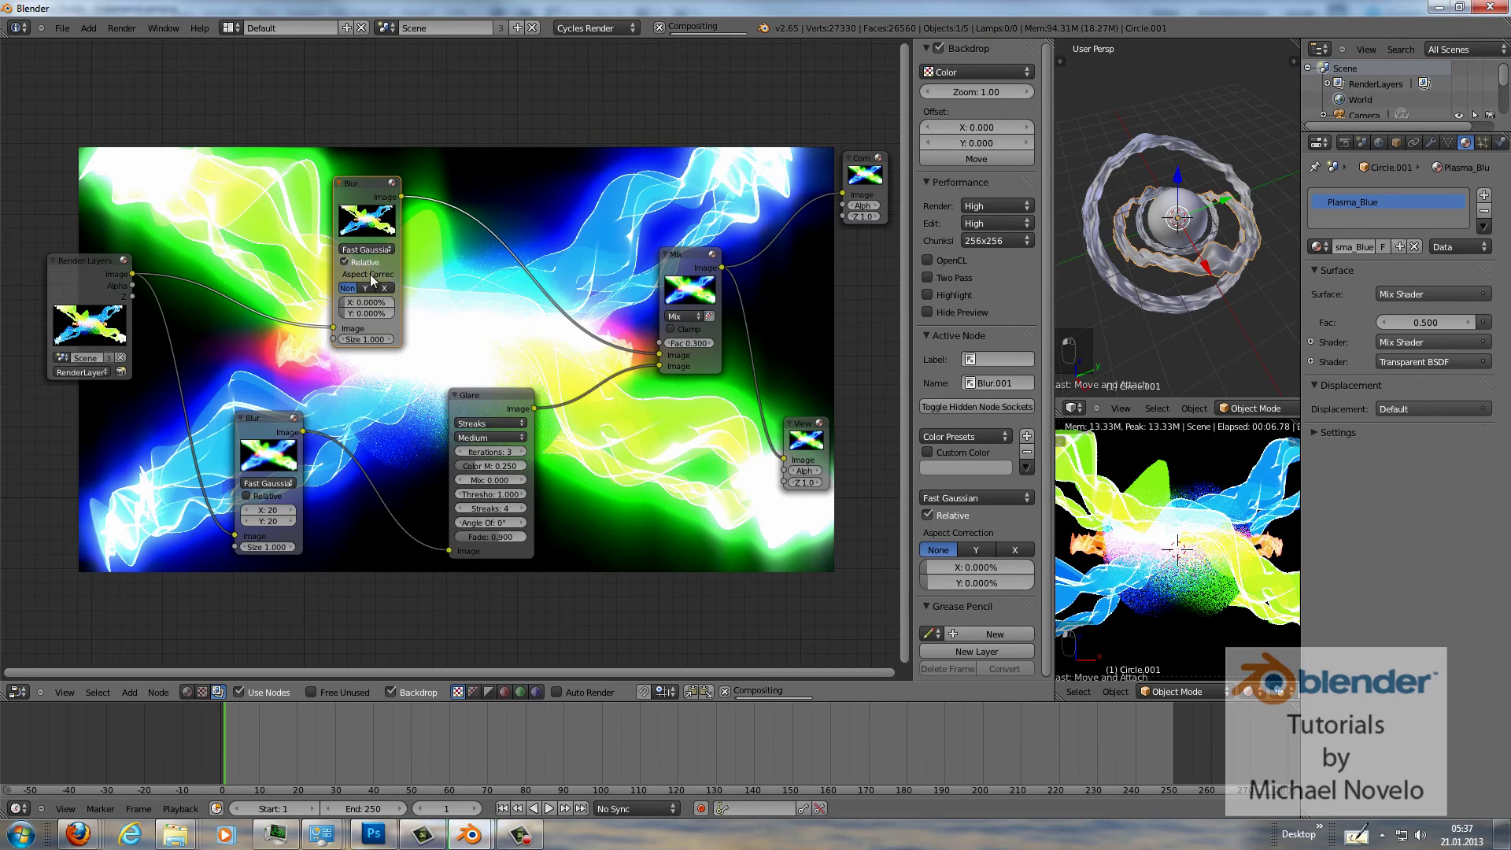
{"action": "left_click", "coordinate": [364, 304]}
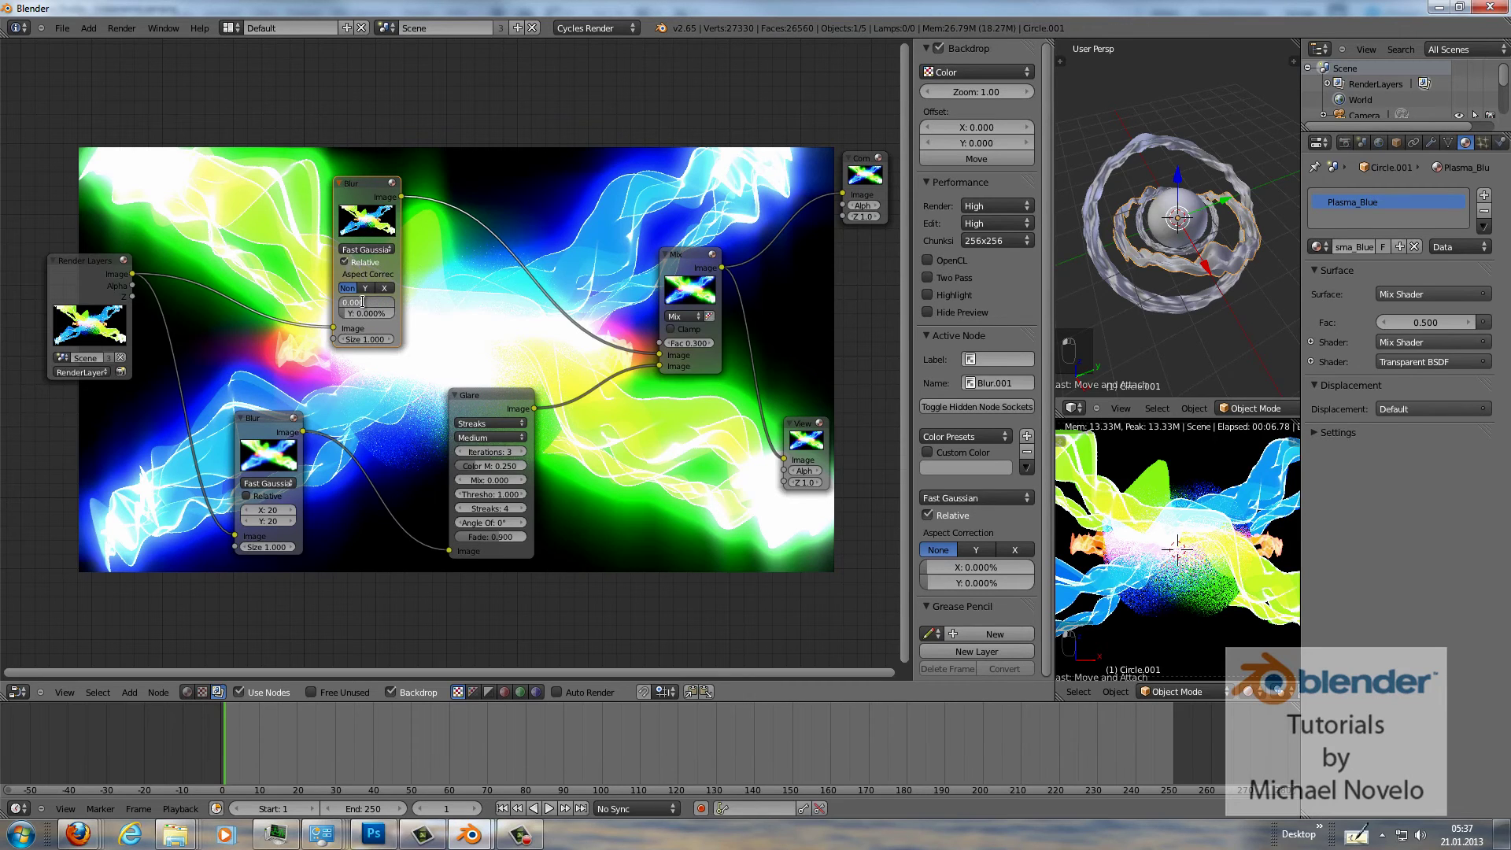
{"action": "type", "text": "2"}
{"action": "key", "text": "Return"}
{"action": "type", "text": "2"}
{"action": "key", "text": "Return"}
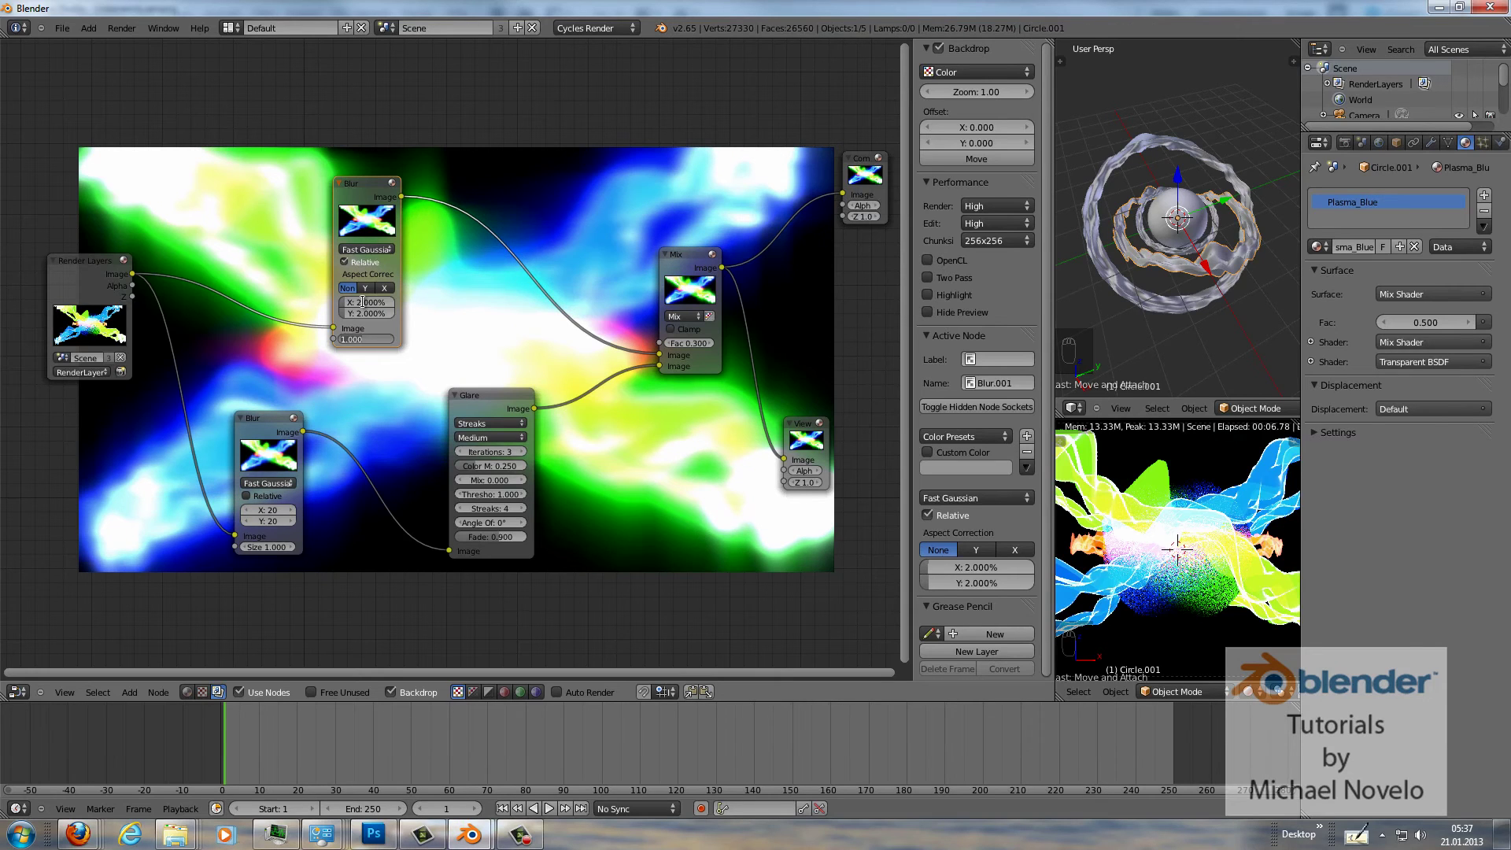
Set the new Blur node's X amount to 0.5% and its Size to 0.5.
{"action": "left_click", "coordinate": [363, 302]}
{"action": "type", "text": ".5"}
{"action": "key", "text": "Return"}
{"action": "type", "text": ".5"}
{"action": "key", "text": "Return"}
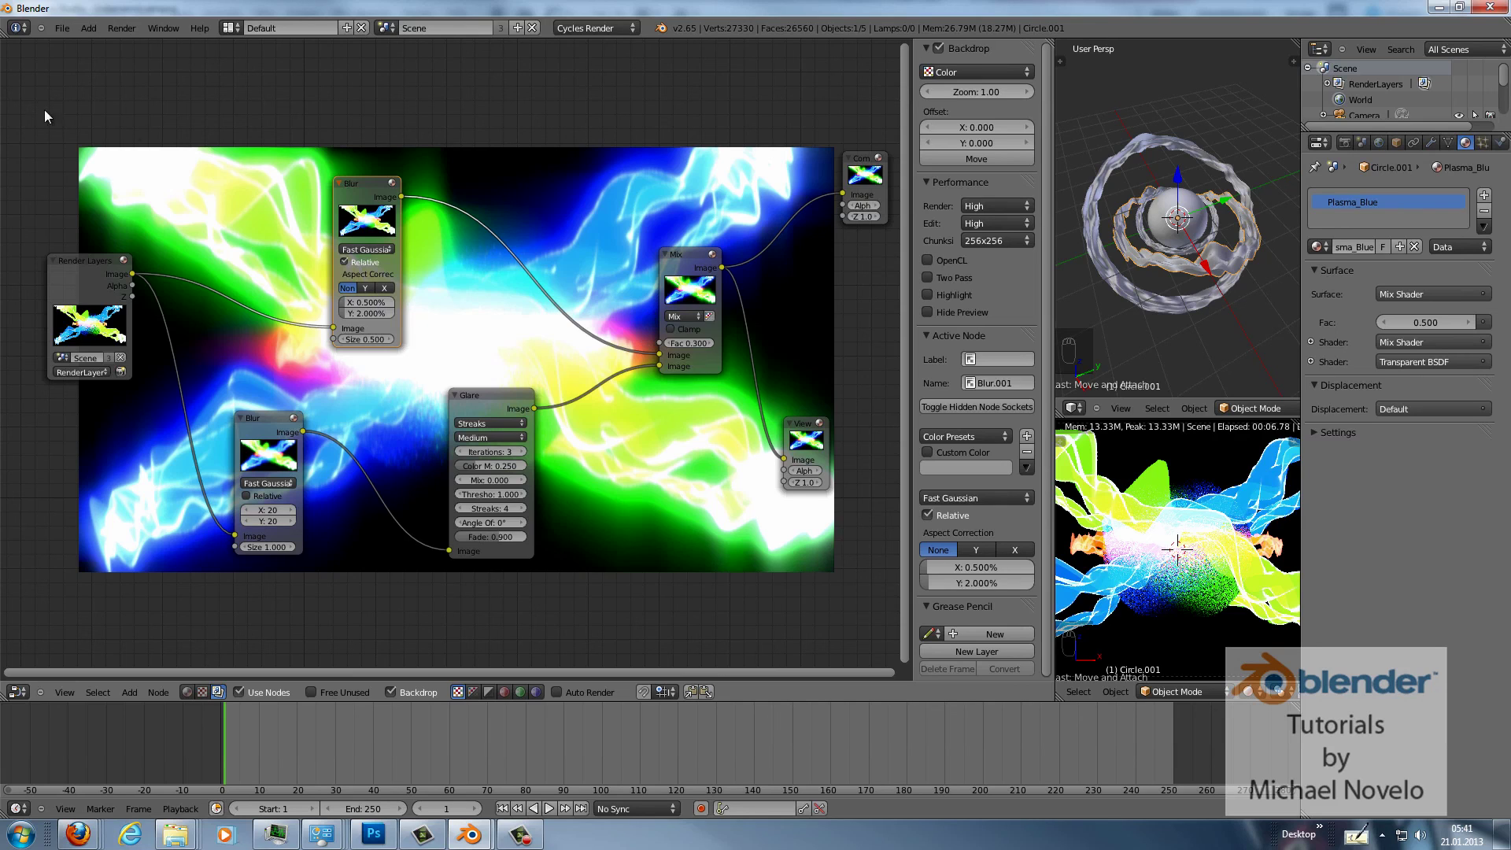
{"action": "left_click", "coordinate": [515, 832]}
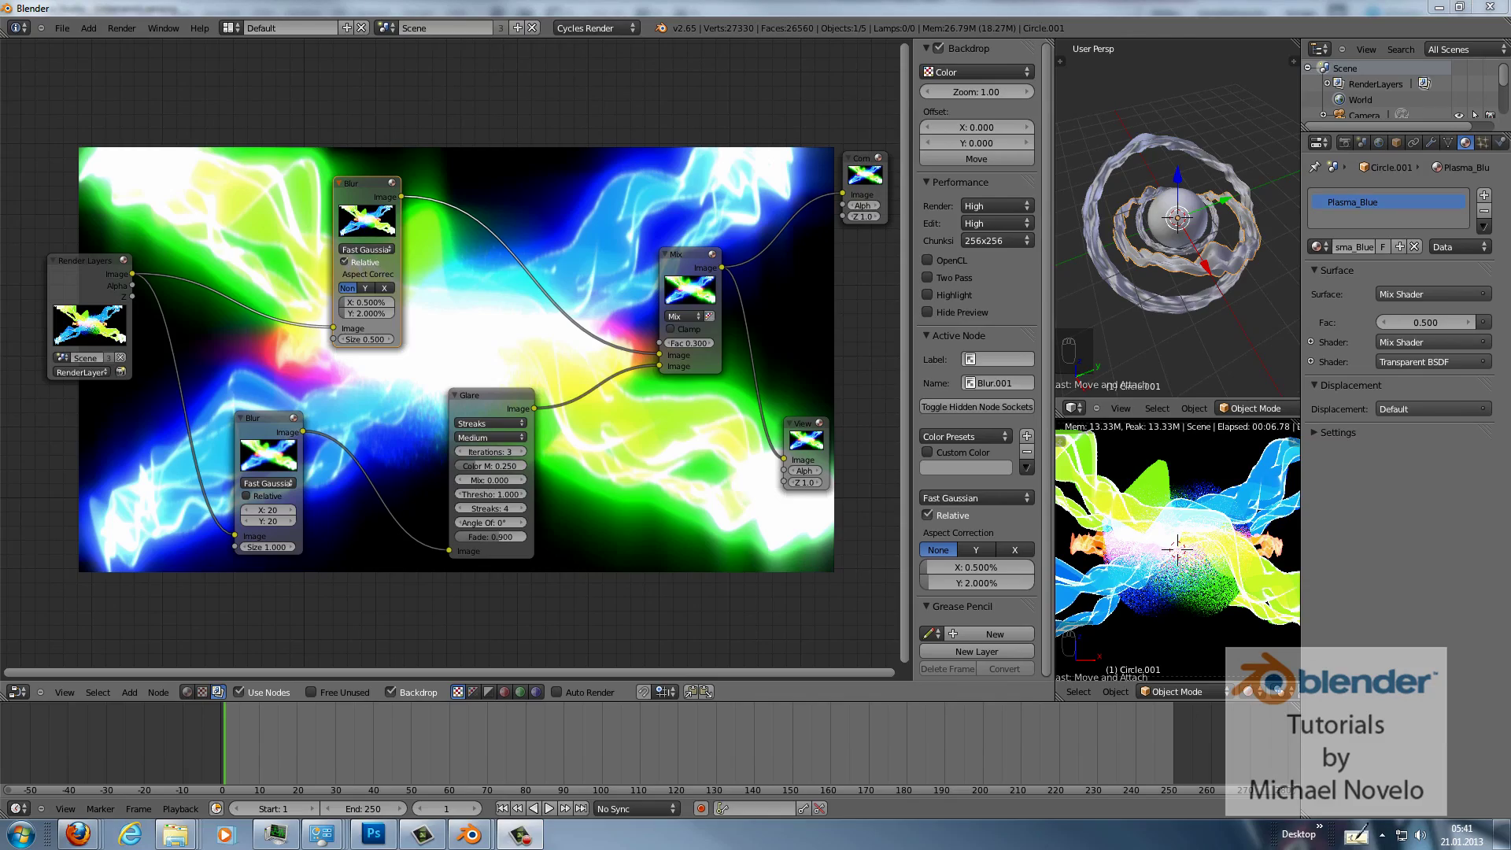